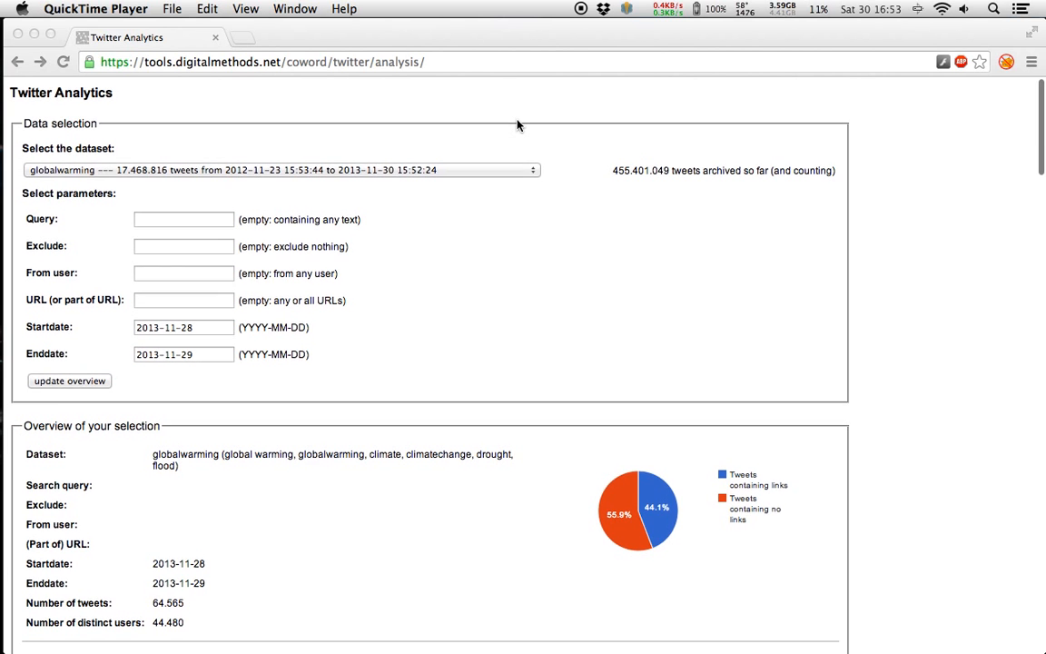
Review the globalwarming dataset's selection parameters, and in the overview its distinct user number and tracked search terms.
scroll(518, 125, down, 1)
scroll(517, 124, up, 1)
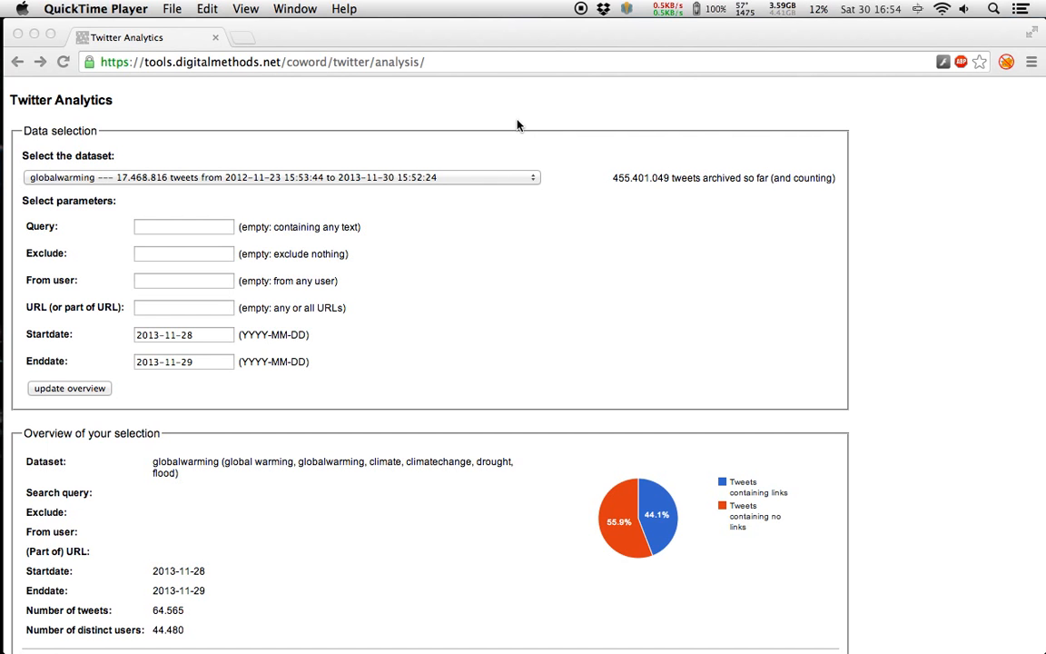
click(421, 178)
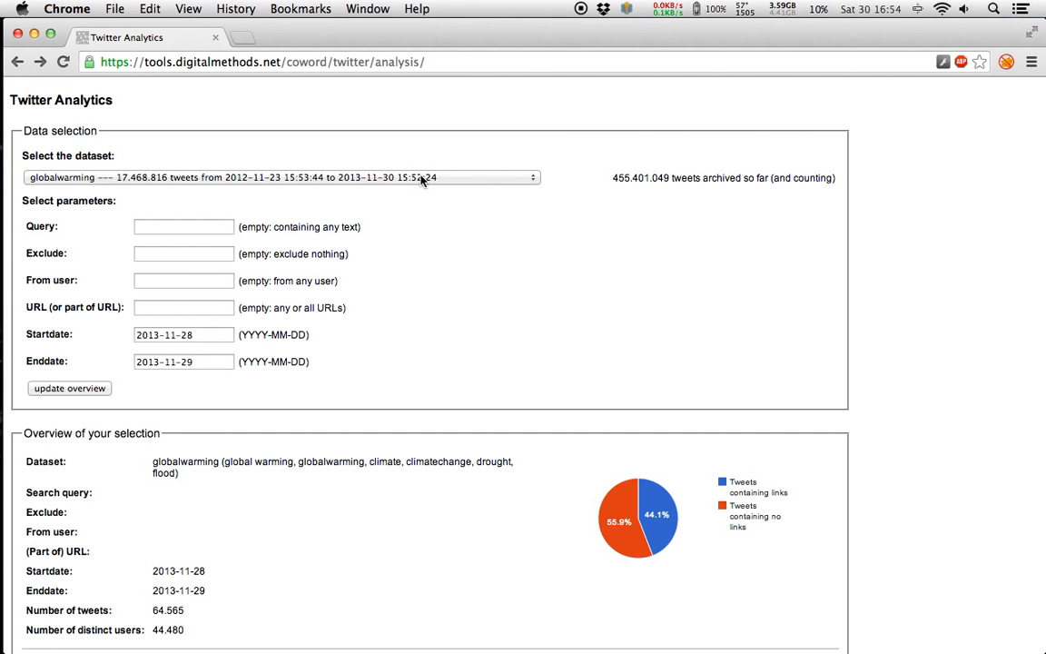
click(420, 178)
click(420, 178)
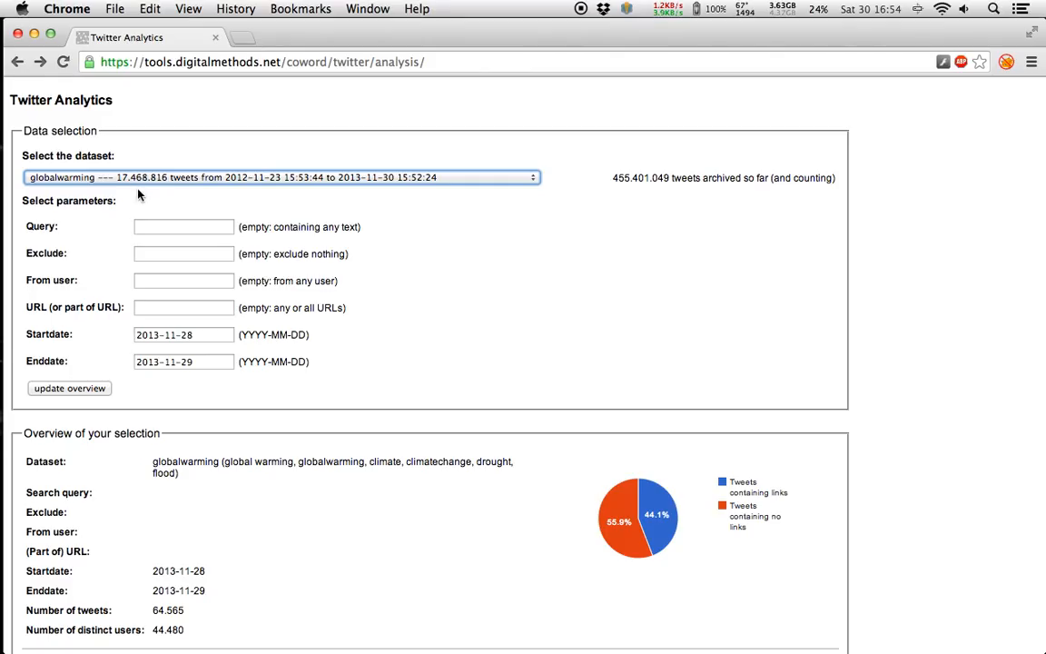
scroll(138, 193, down, 1)
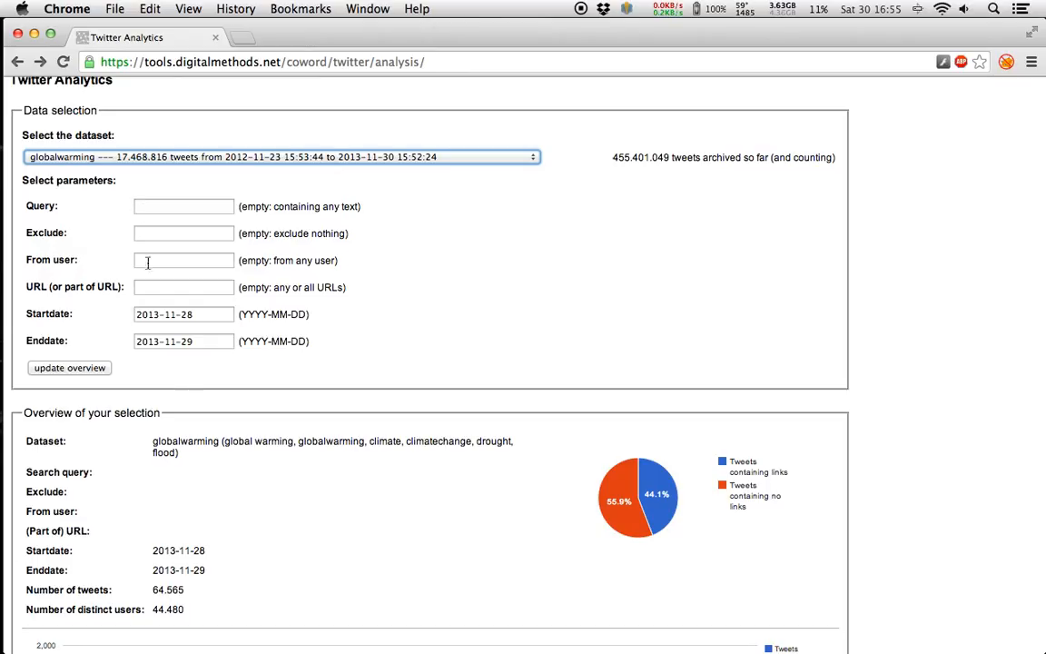
drag(187, 610, 150, 610)
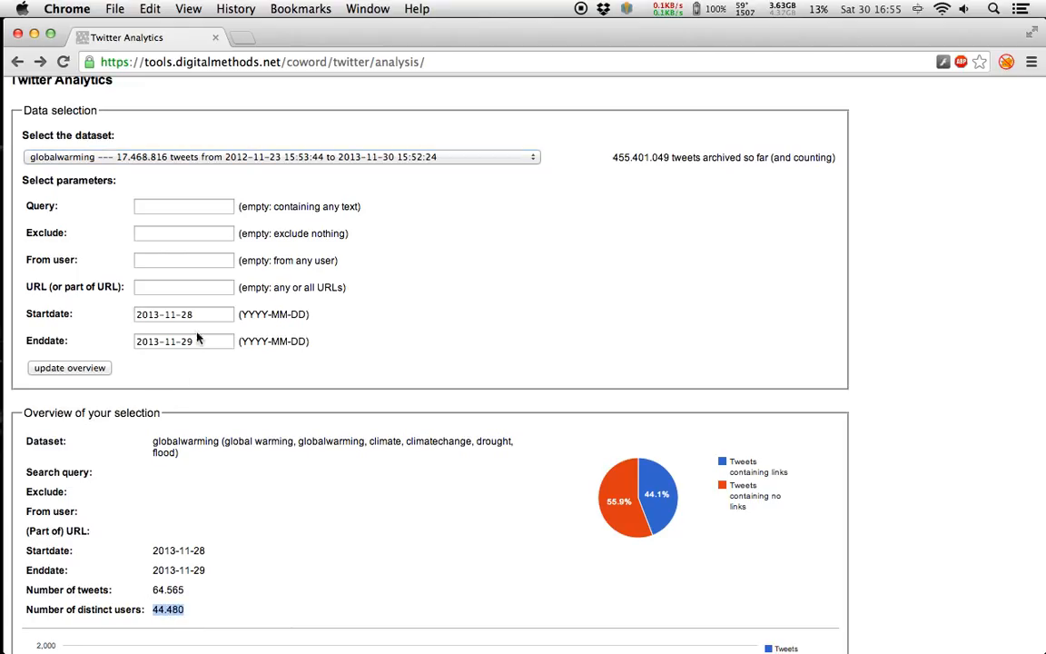
scroll(199, 325, down, 1)
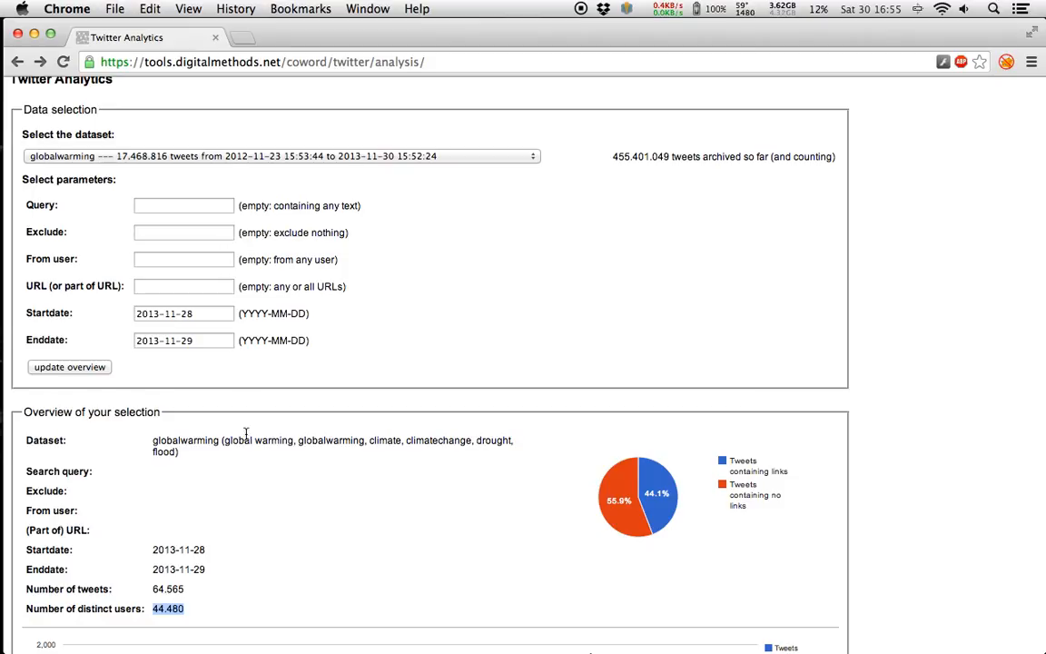
drag(152, 445, 193, 453)
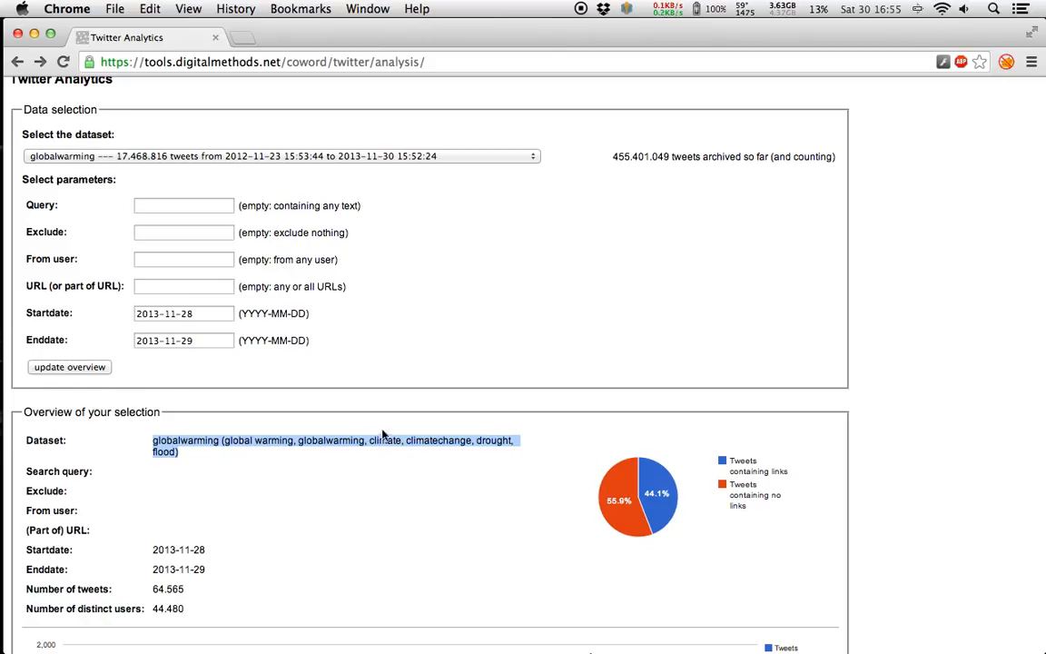
click(362, 429)
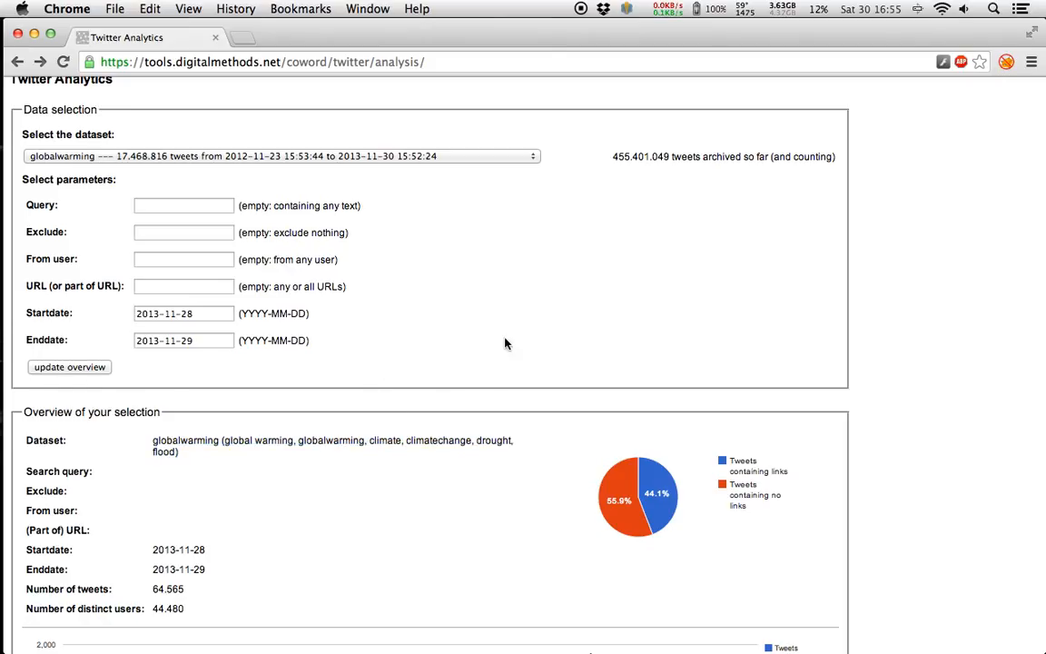
Examine the hourly activity chart and the available export modules, from tweet statistics through tweet exports to the network graphs.
scroll(506, 344, down, 5)
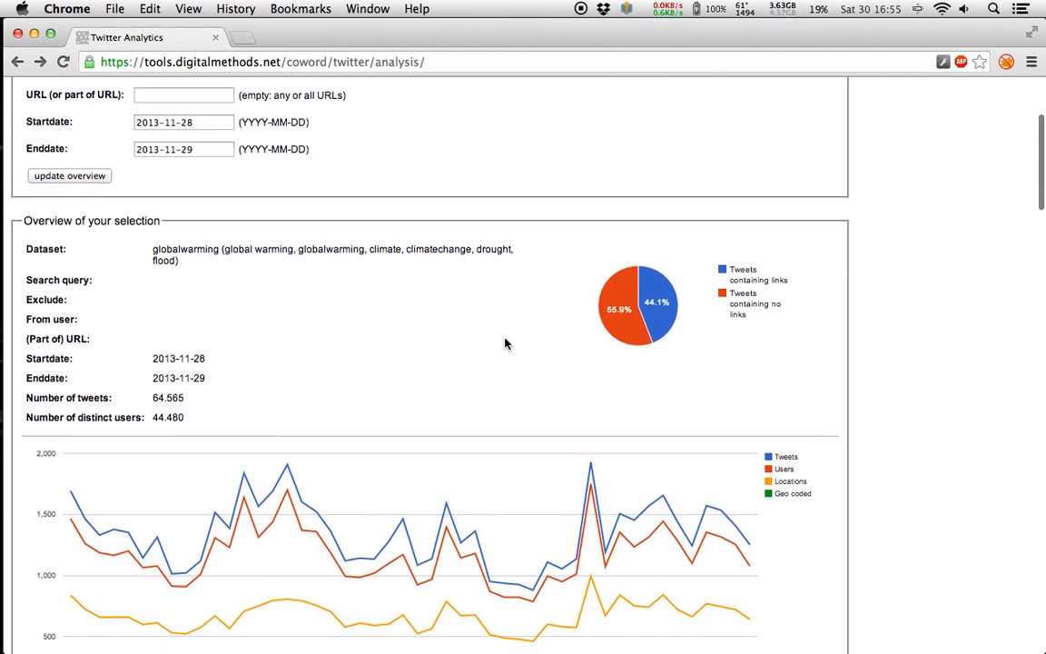
scroll(505, 343, down, 3)
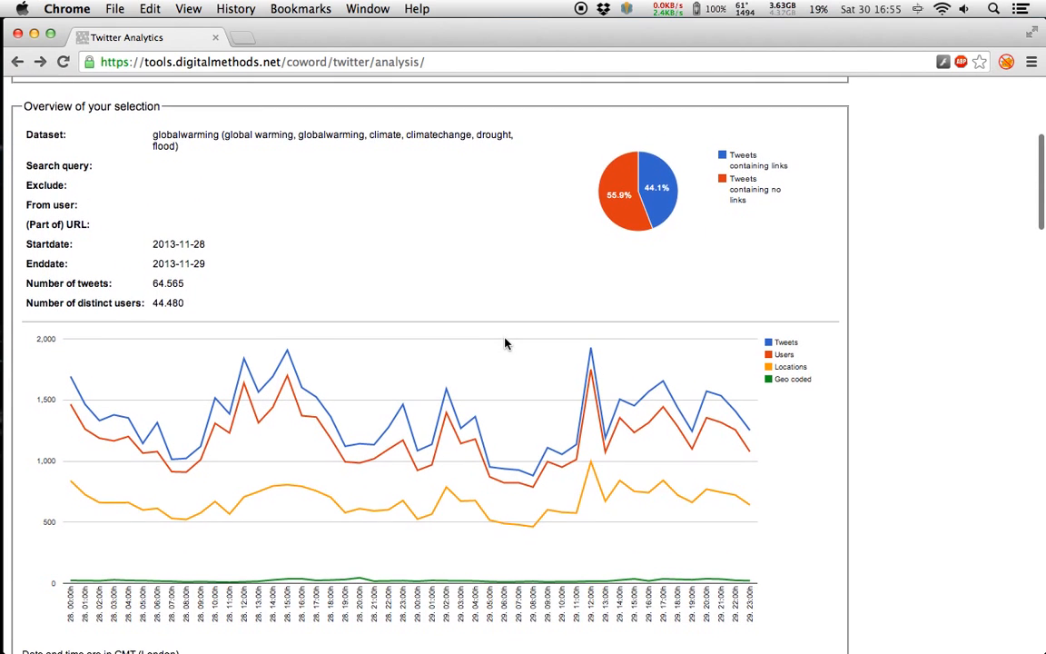
scroll(505, 344, down, 1)
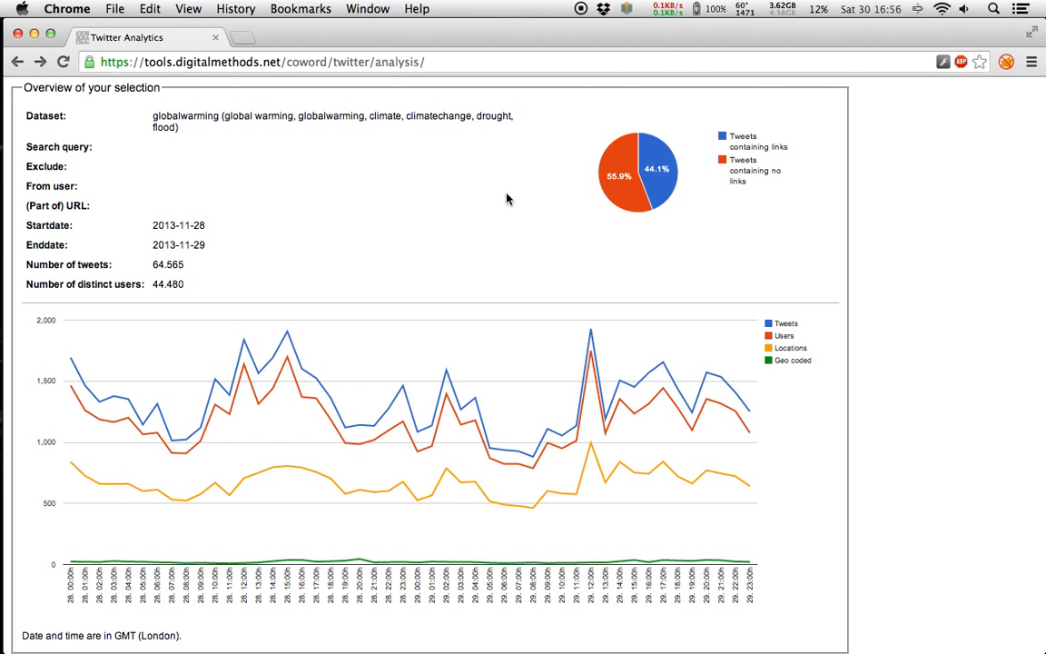
scroll(488, 196, down, 3)
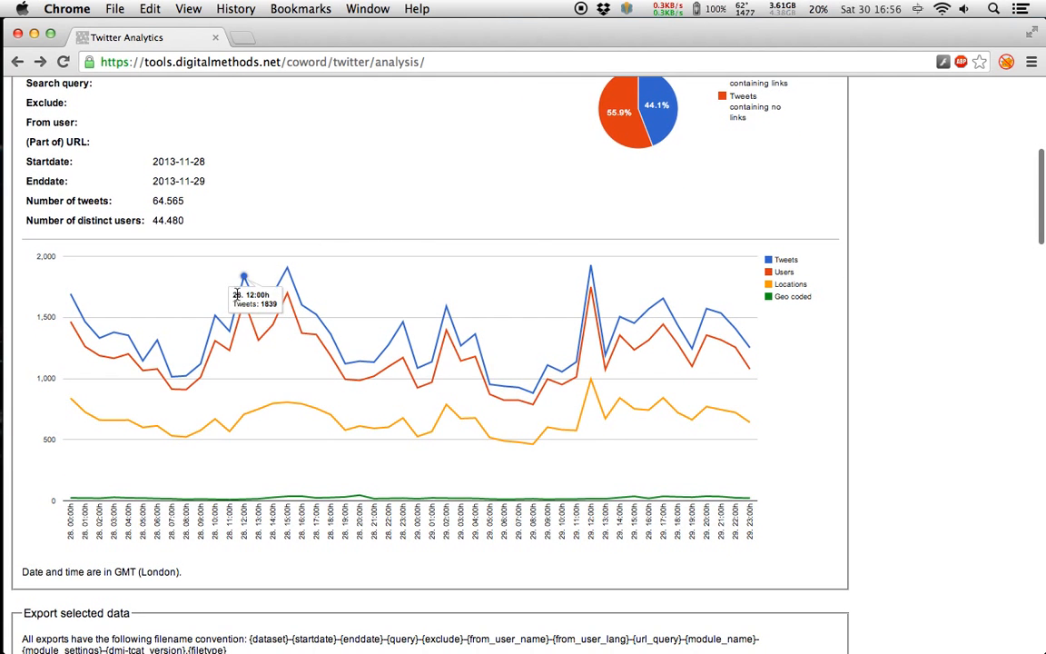
scroll(485, 142, down, 2)
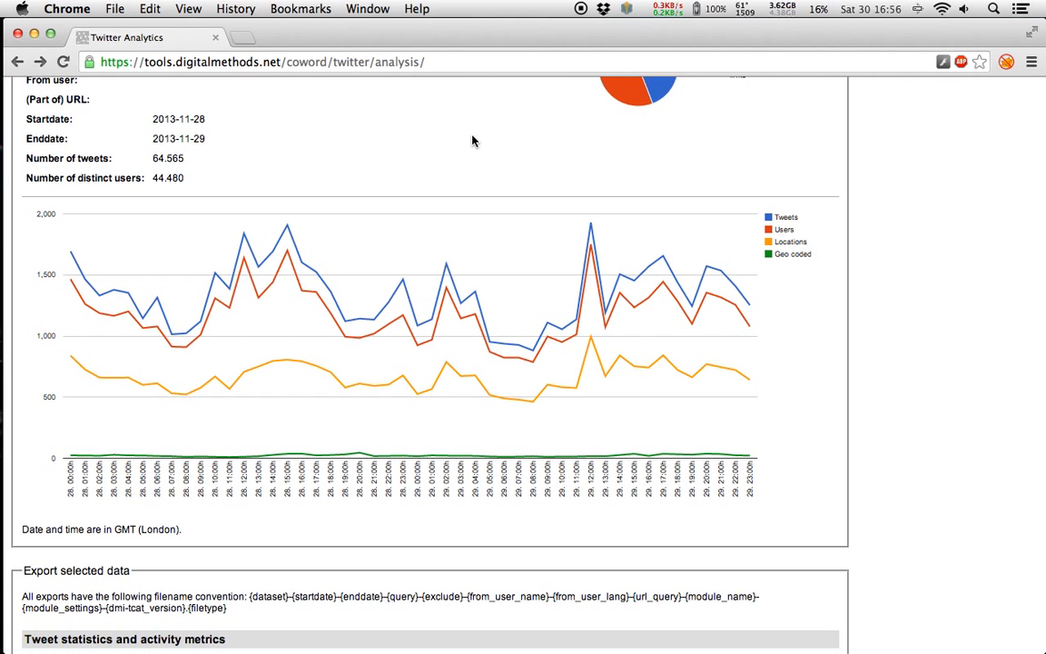
scroll(472, 141, down, 2)
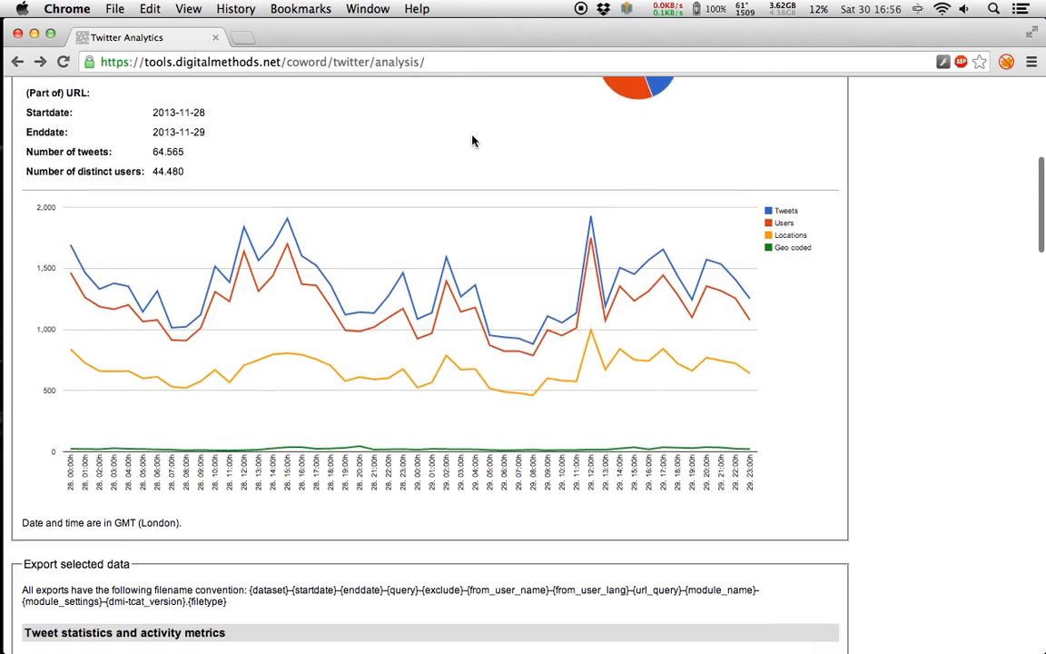
scroll(473, 140, down, 10)
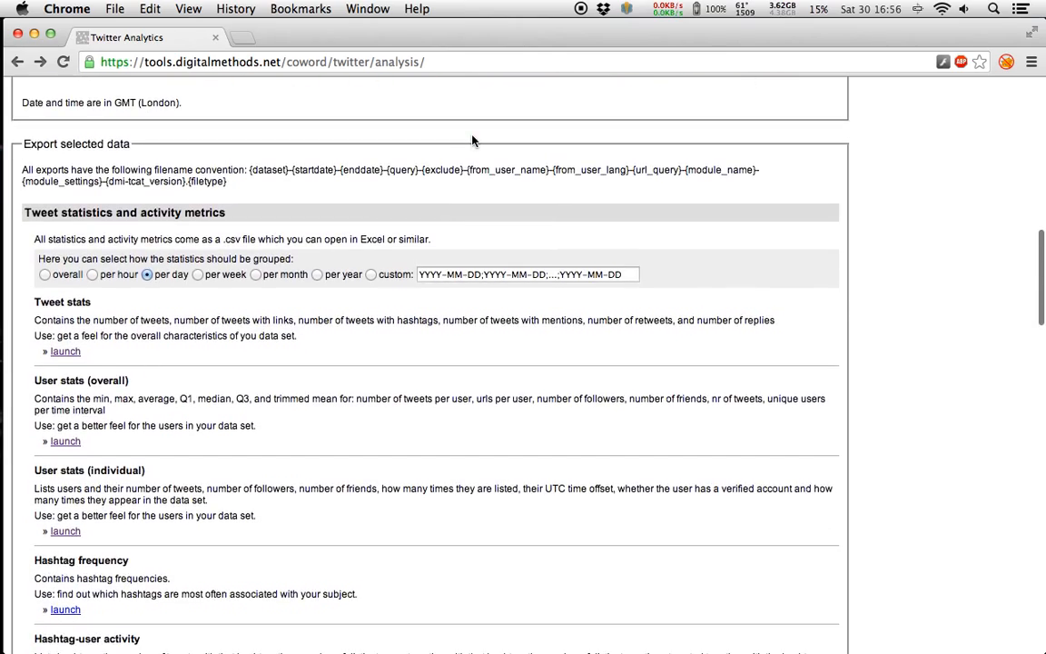
scroll(472, 141, down, 8)
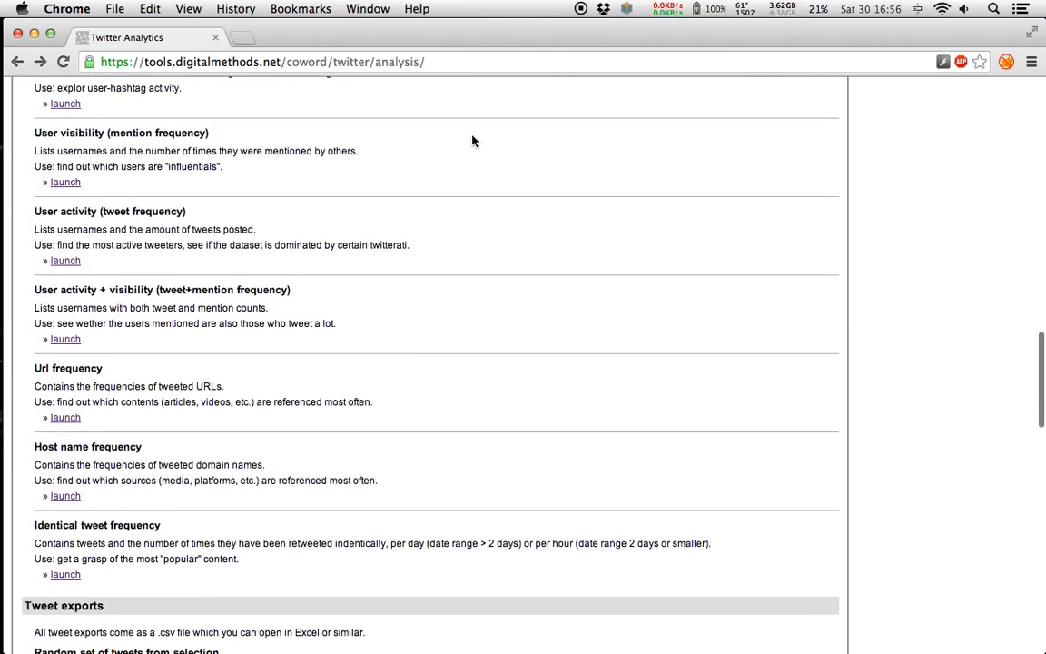
scroll(472, 140, down, 7)
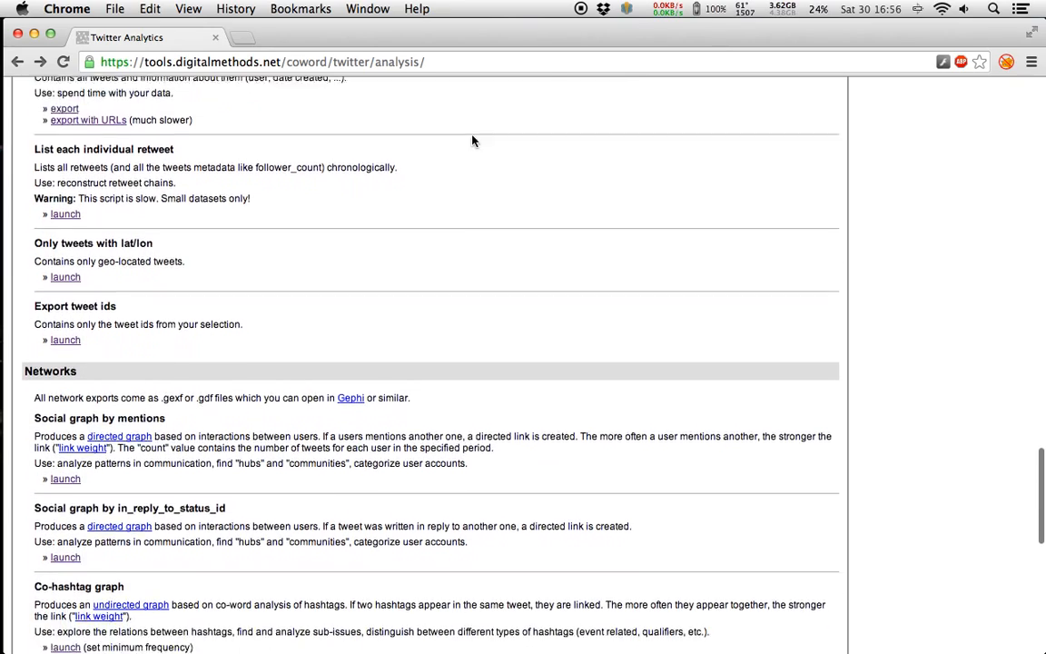
scroll(472, 141, down, 1)
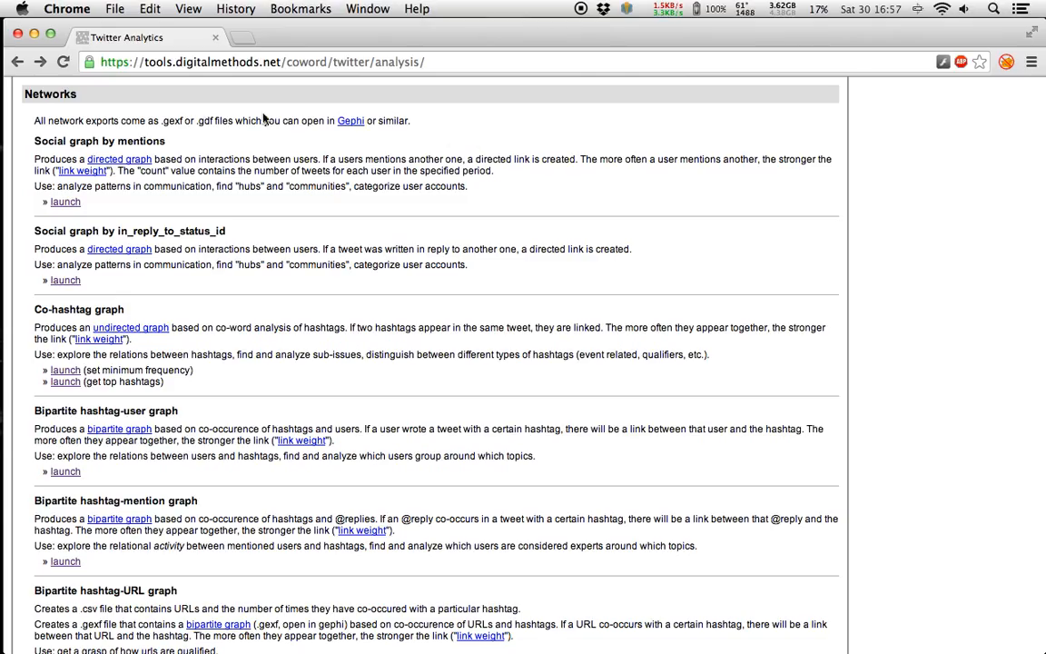
Generate the social graph by mentions for the top 500 users of the globalwarming selection.
drag(26, 94, 133, 207)
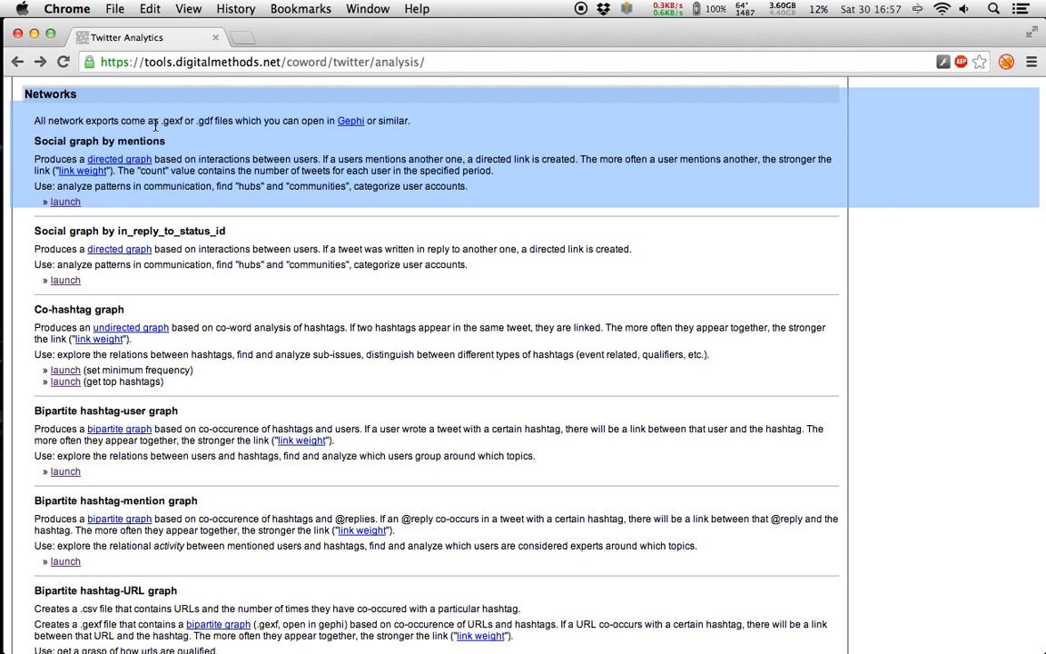
click(205, 159)
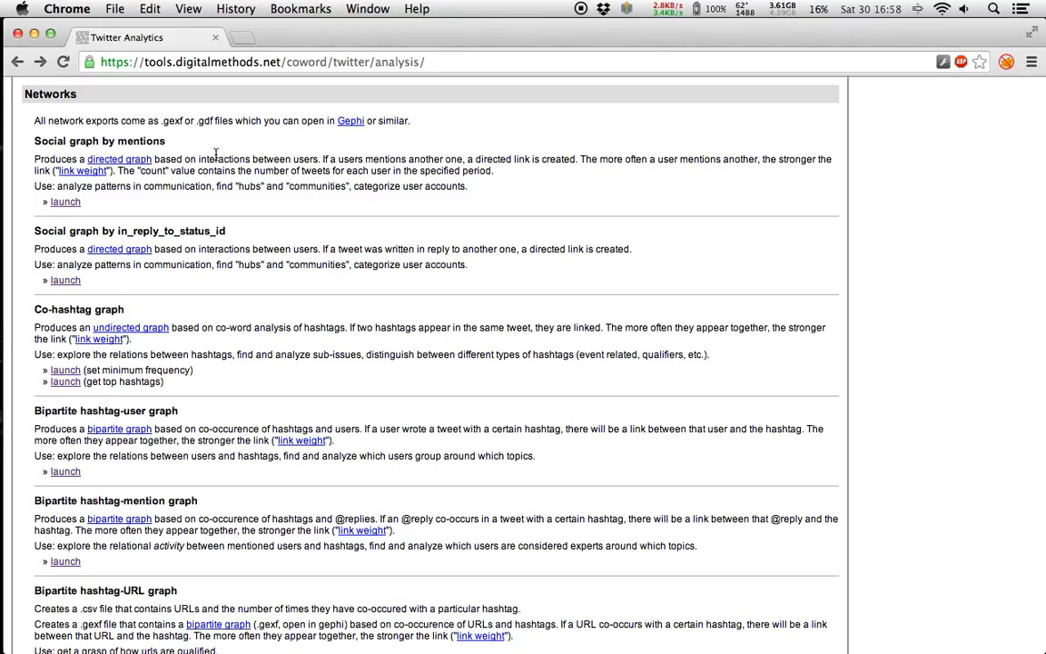
click(69, 202)
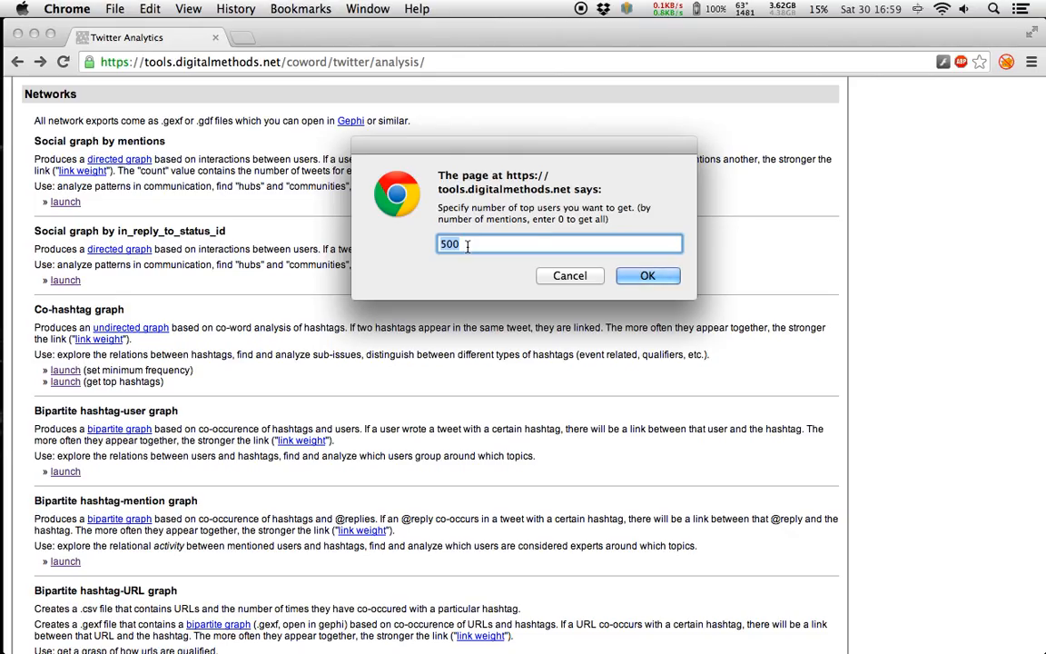
click(647, 276)
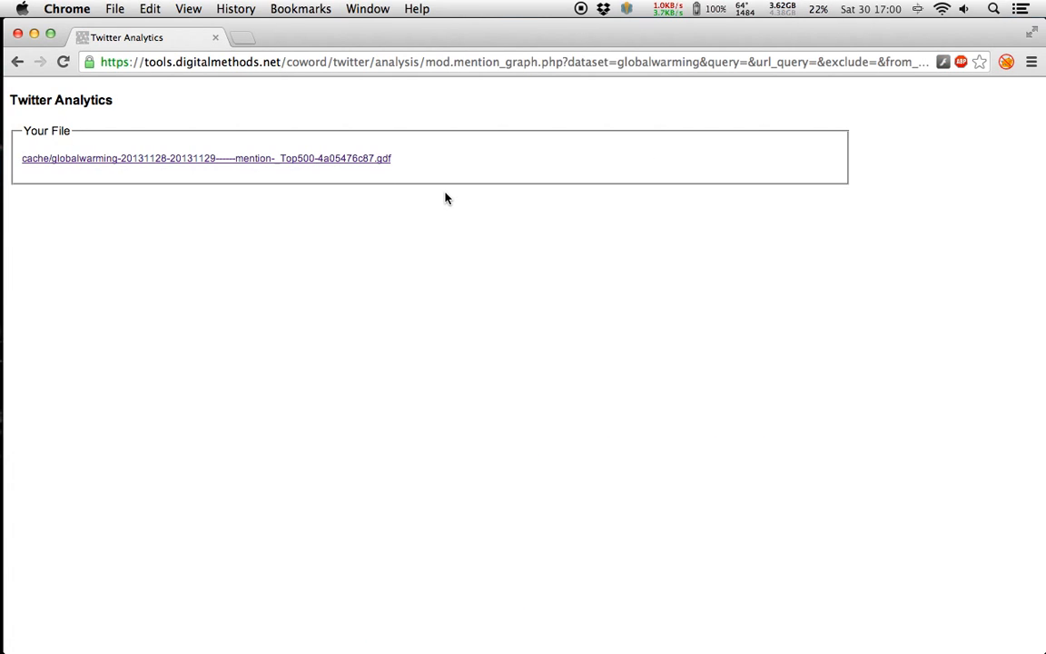
Save the generated top-500 mention graph .gdf file to the Desktop.
right_click(322, 163)
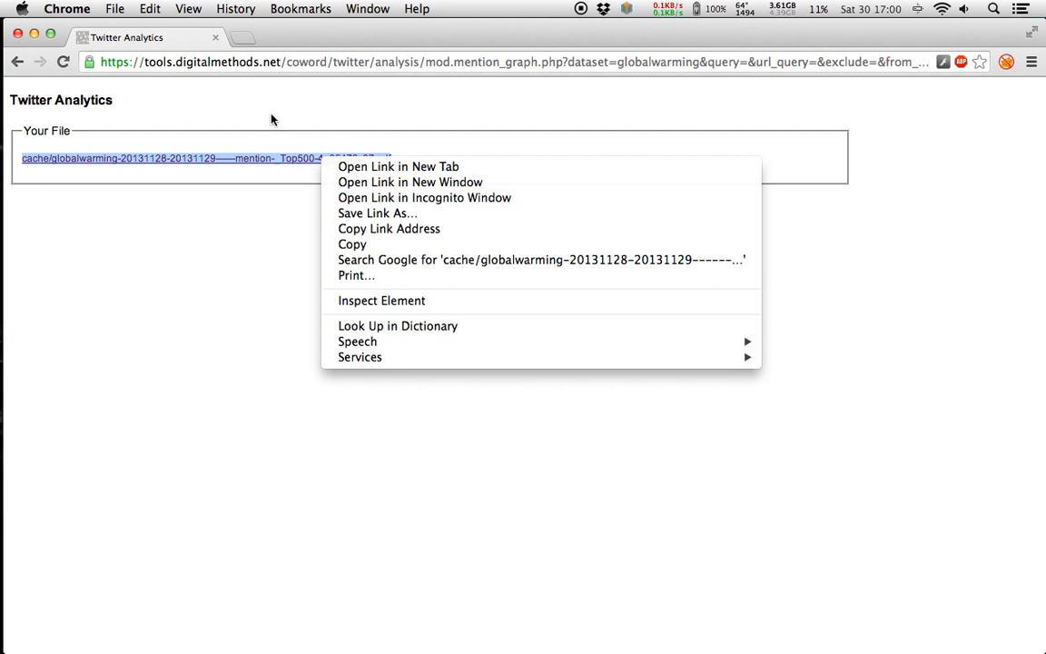
click(292, 134)
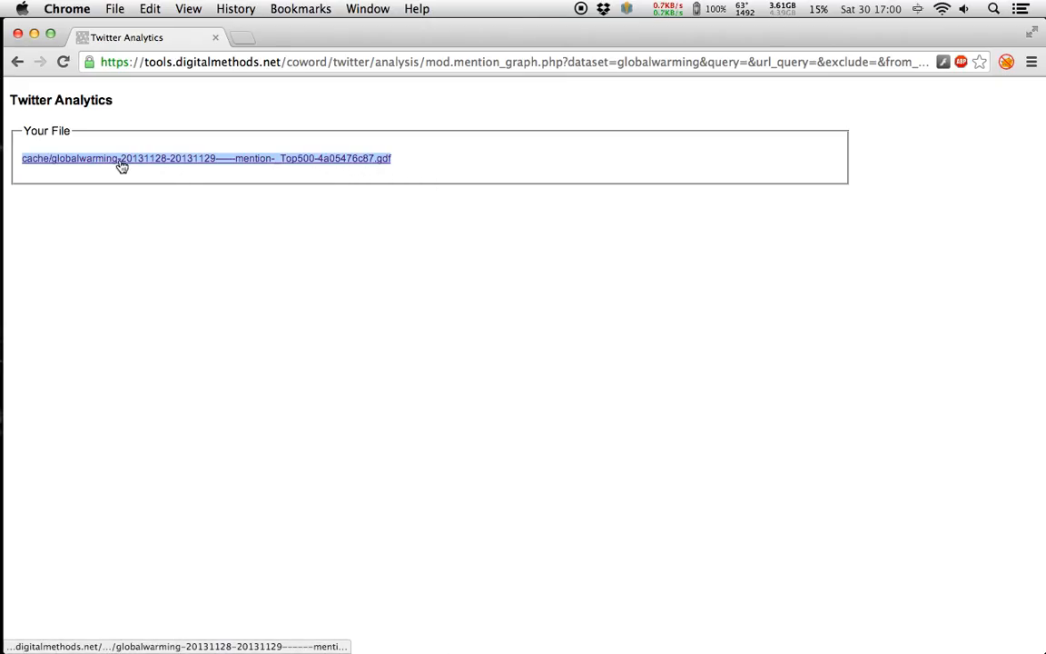
right_click(293, 160)
click(433, 210)
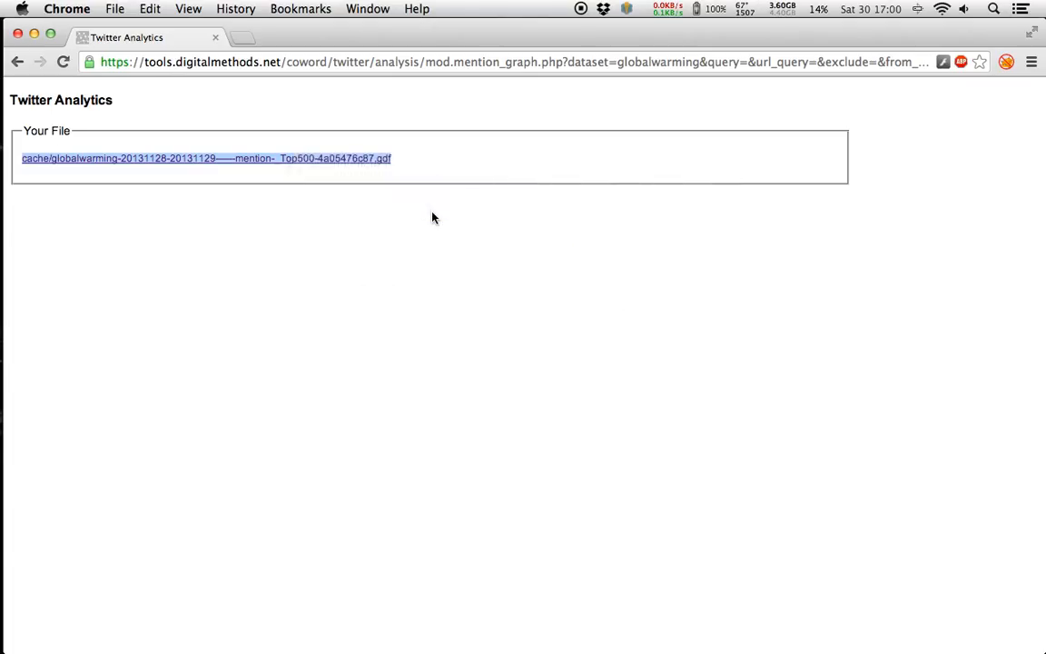
click(756, 413)
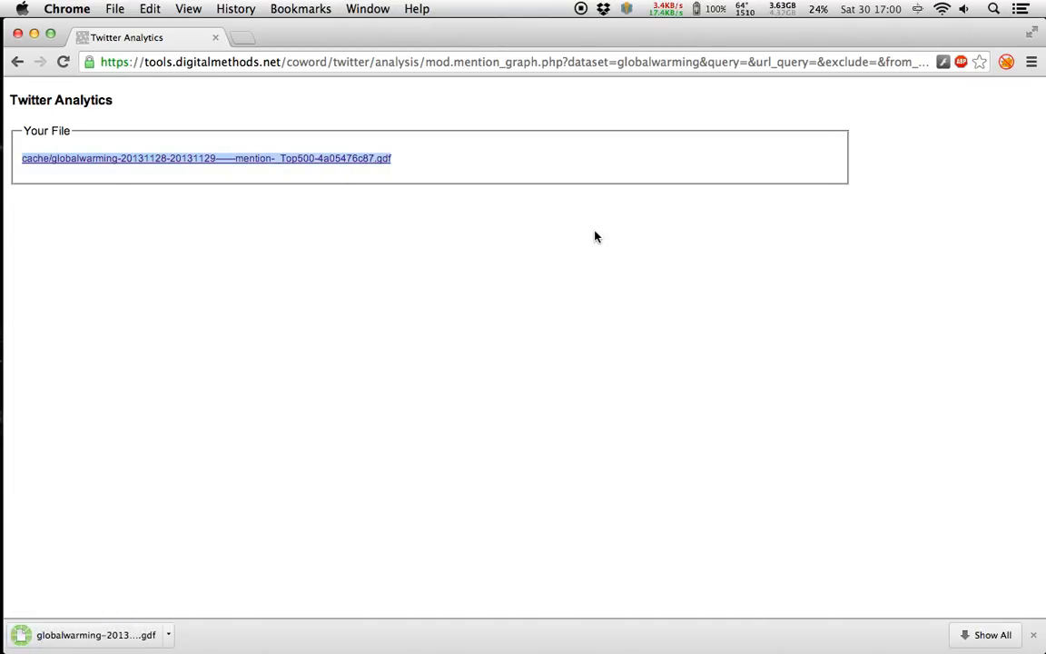
Launch Gephi and show its Overview workspace.
mouse_move(1, 652)
key(ctrl+space)
text(quge)
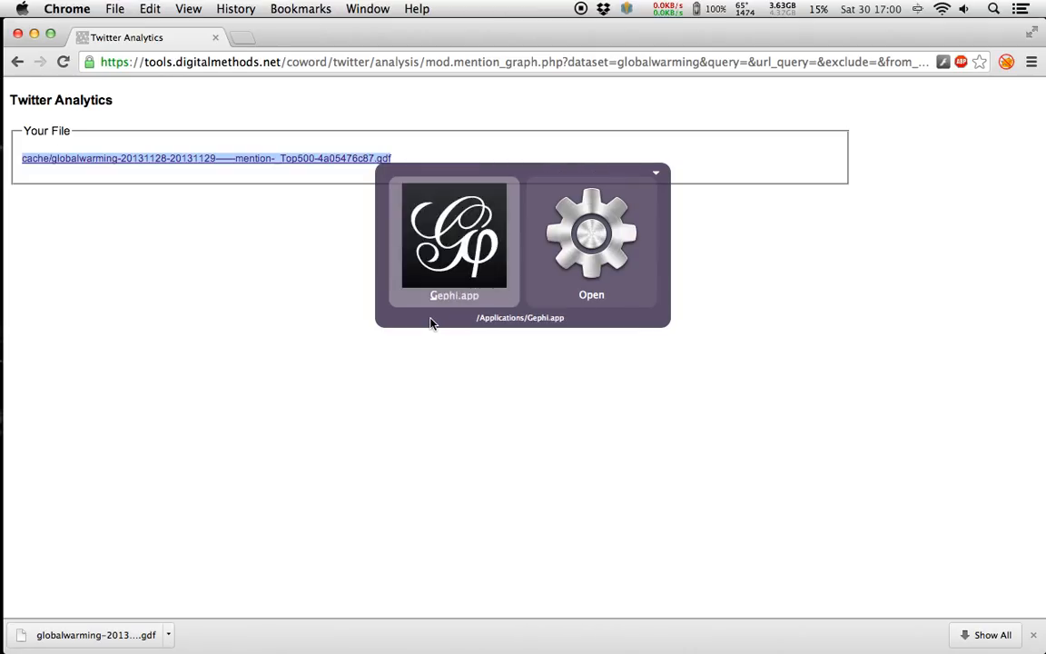
key(Return)
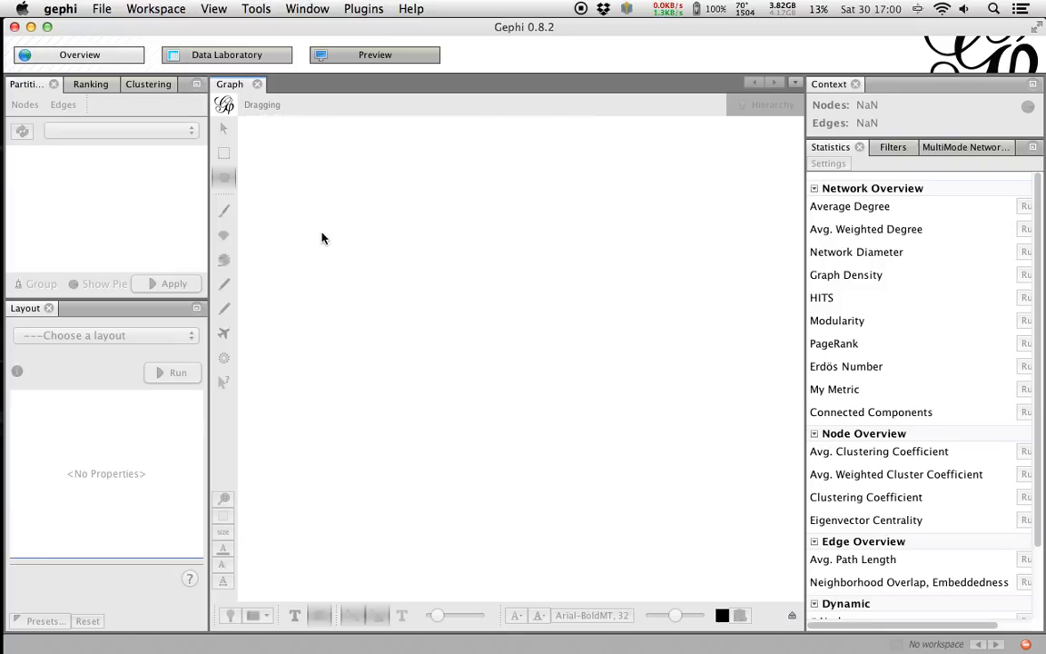
click(102, 56)
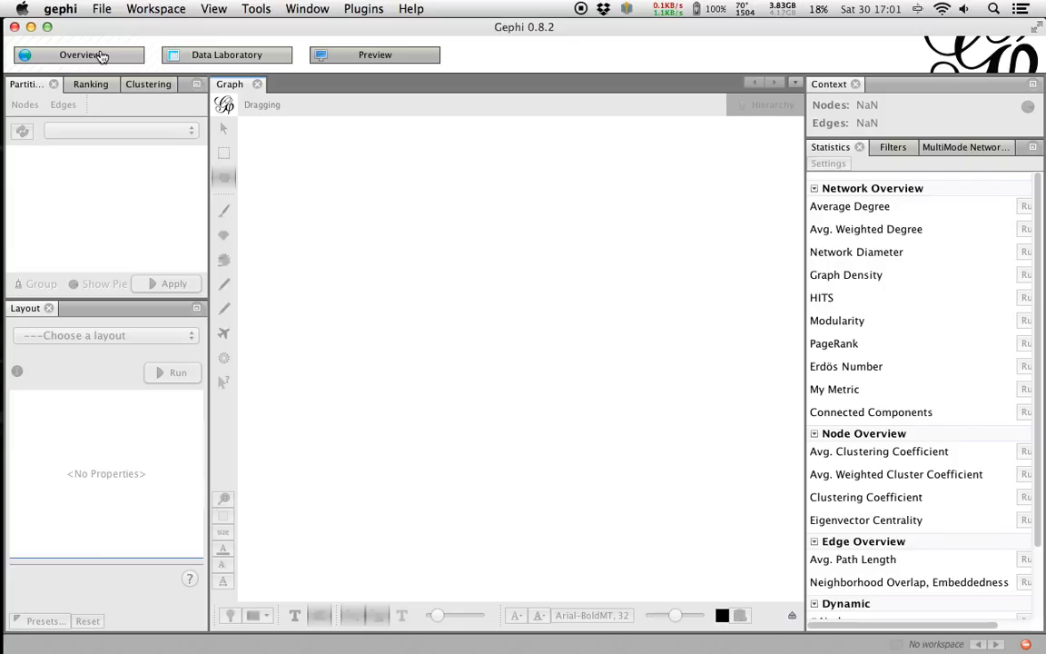
click(88, 56)
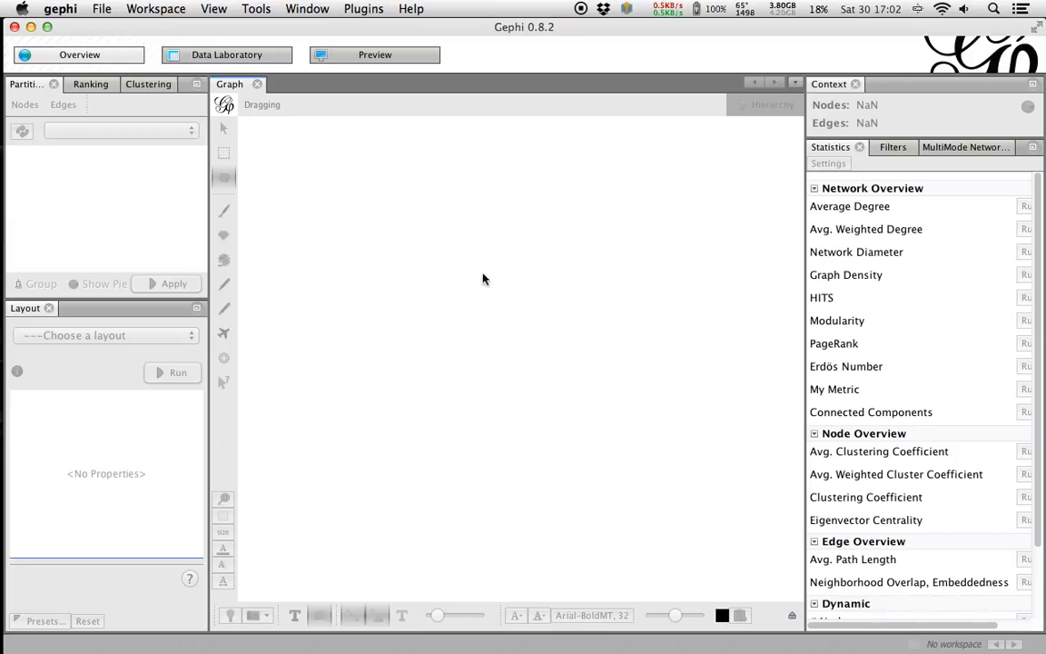
click(102, 8)
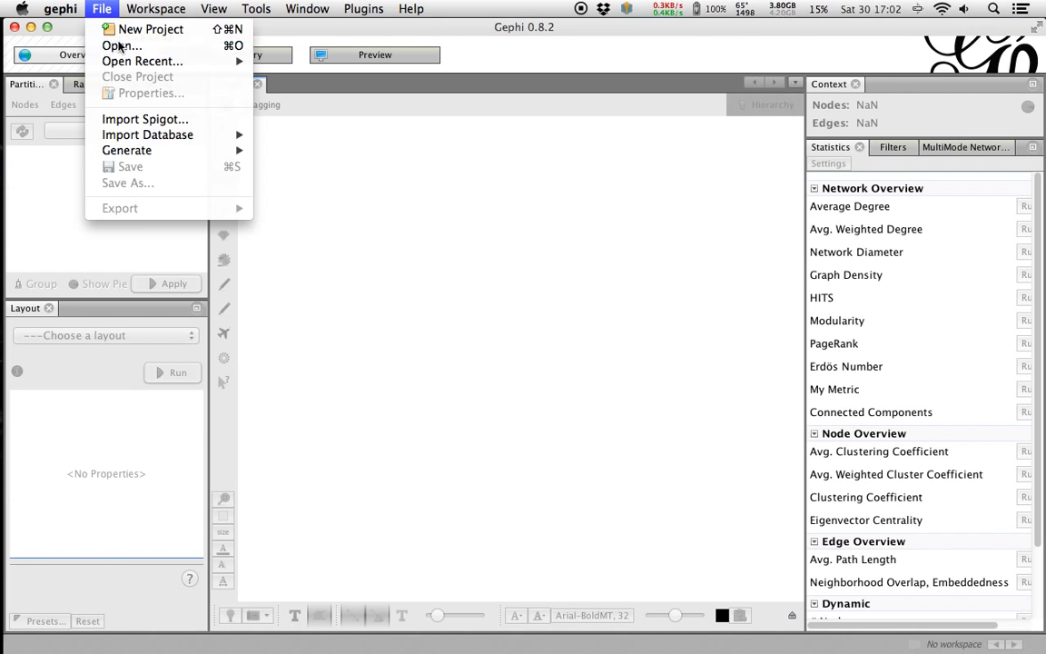
click(111, 44)
double_click(351, 258)
scroll(472, 312, down, 5)
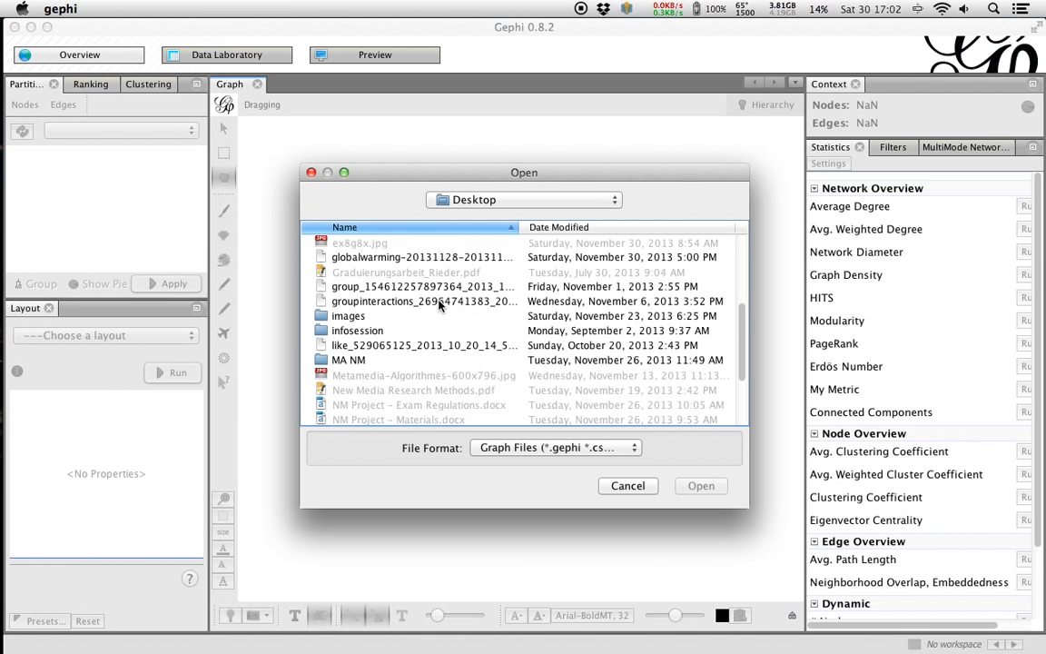
click(428, 258)
double_click(429, 257)
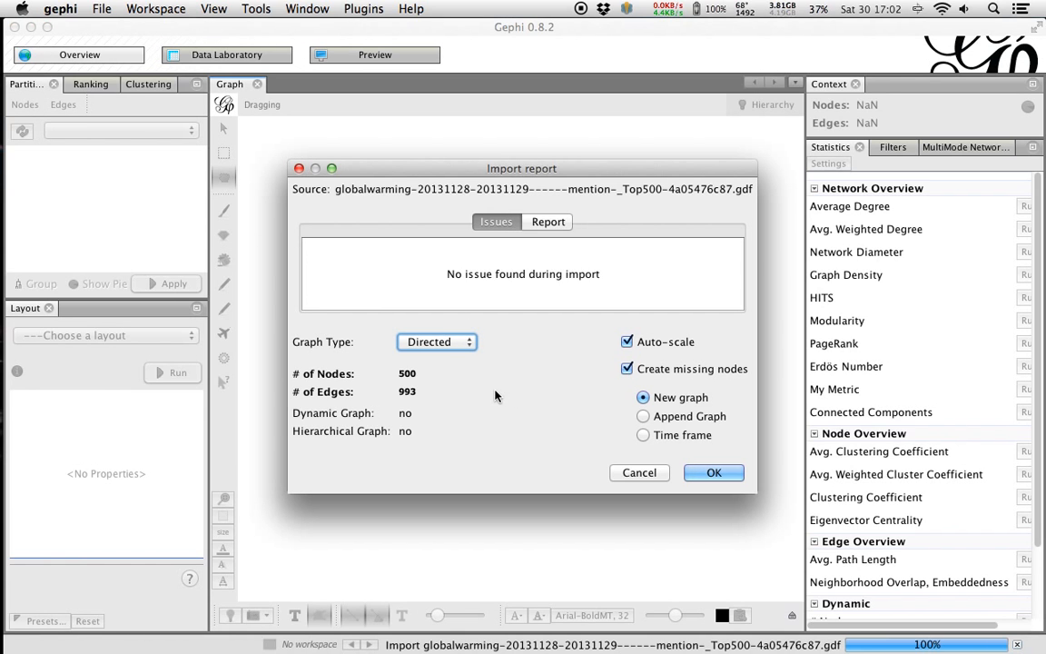
Import the file into a new graph with the Directed graph type, with auto-scale and creation of missing nodes enabled.
click(418, 375)
click(451, 341)
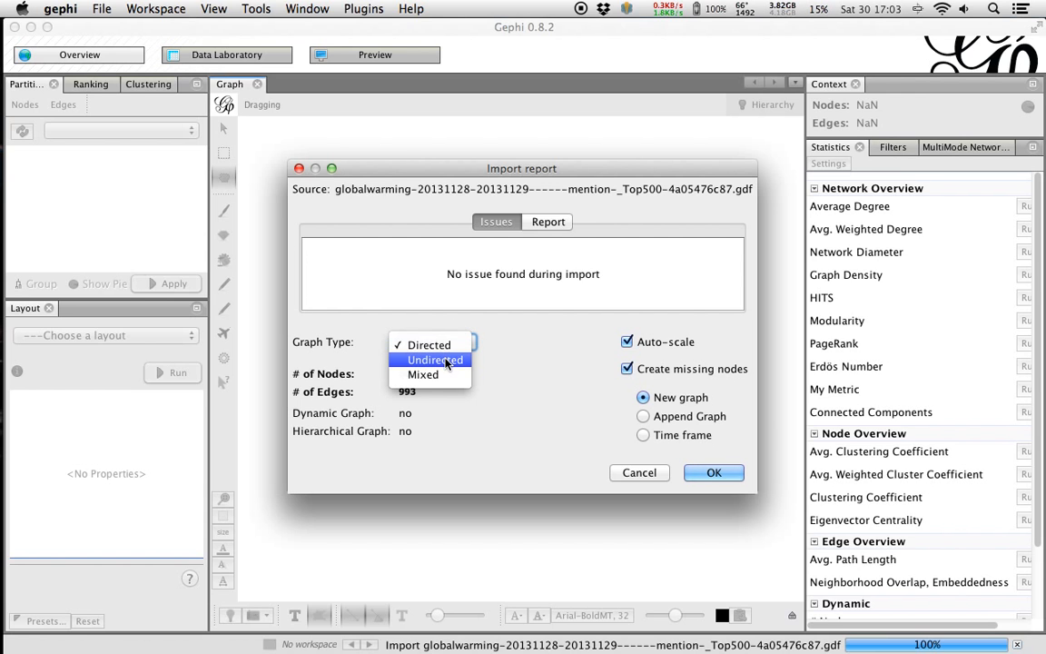
click(443, 360)
click(452, 341)
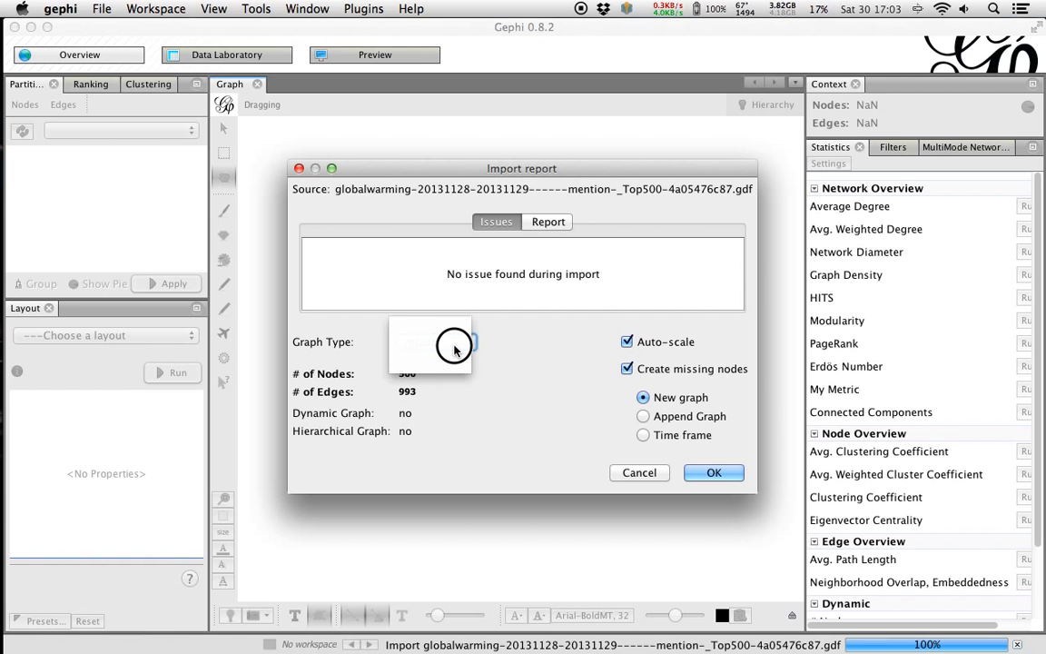
click(452, 330)
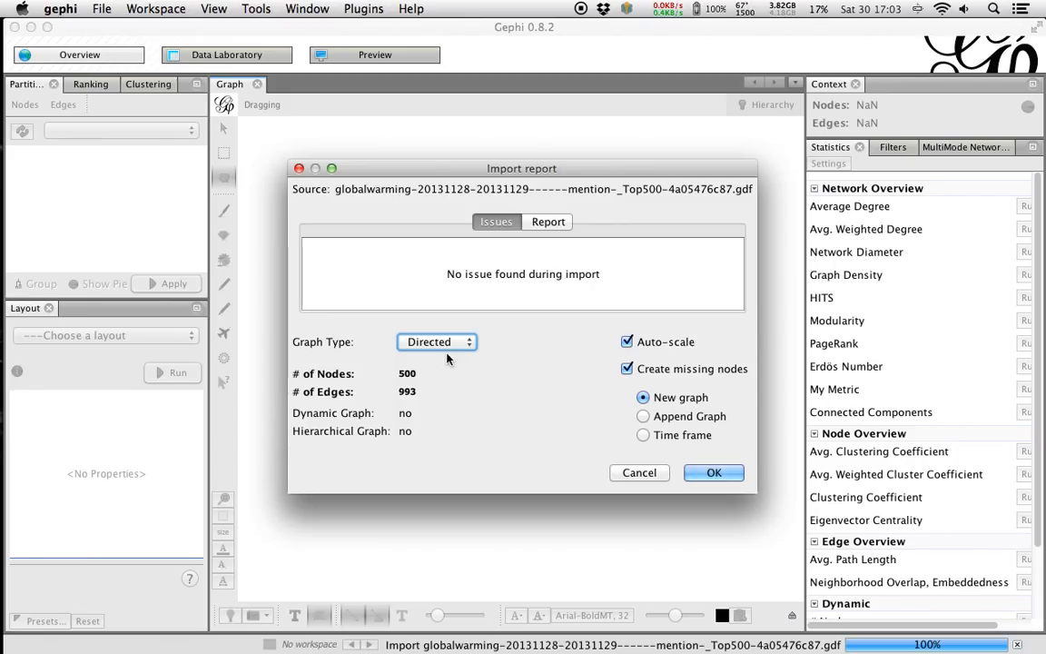
click(712, 472)
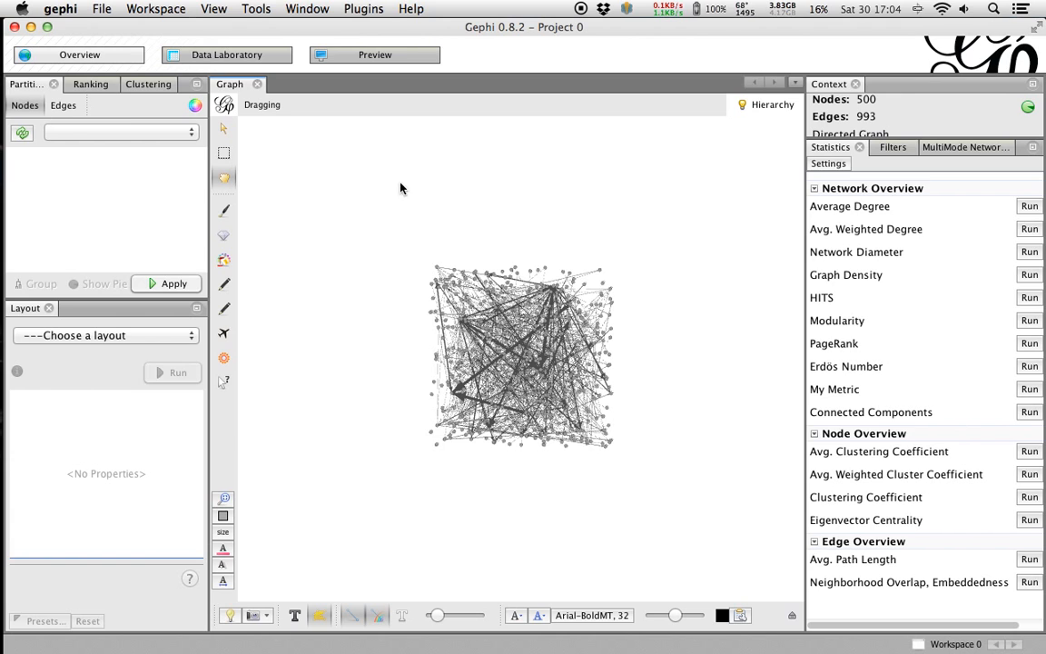
Enlarge the Context area to fit the node count, edge count and graph type, and bring up the node ranking settings.
click(308, 8)
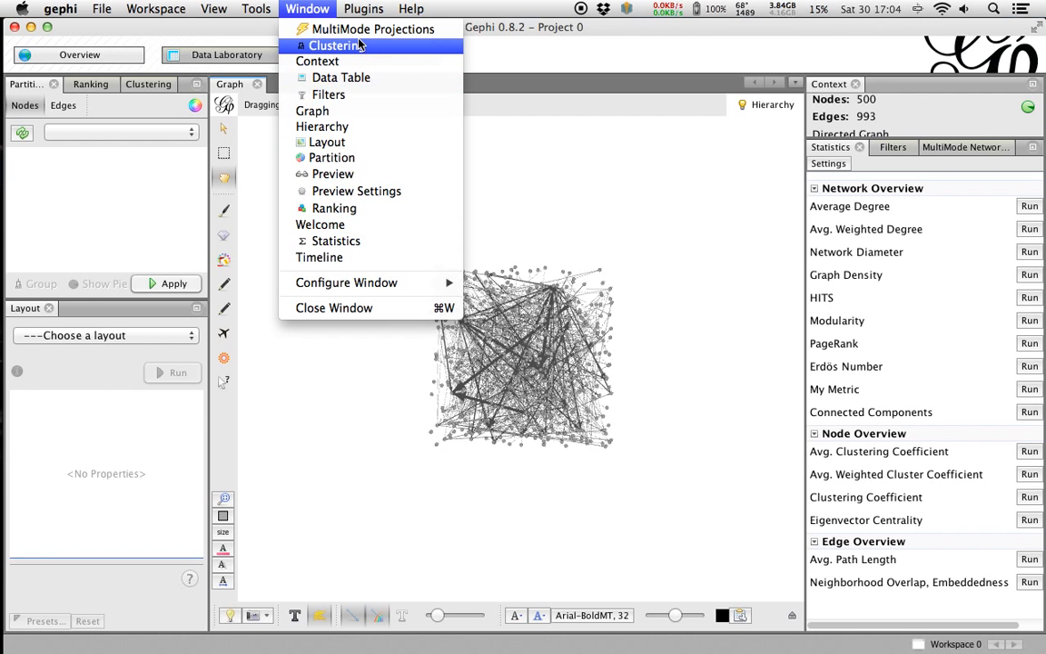
click(563, 211)
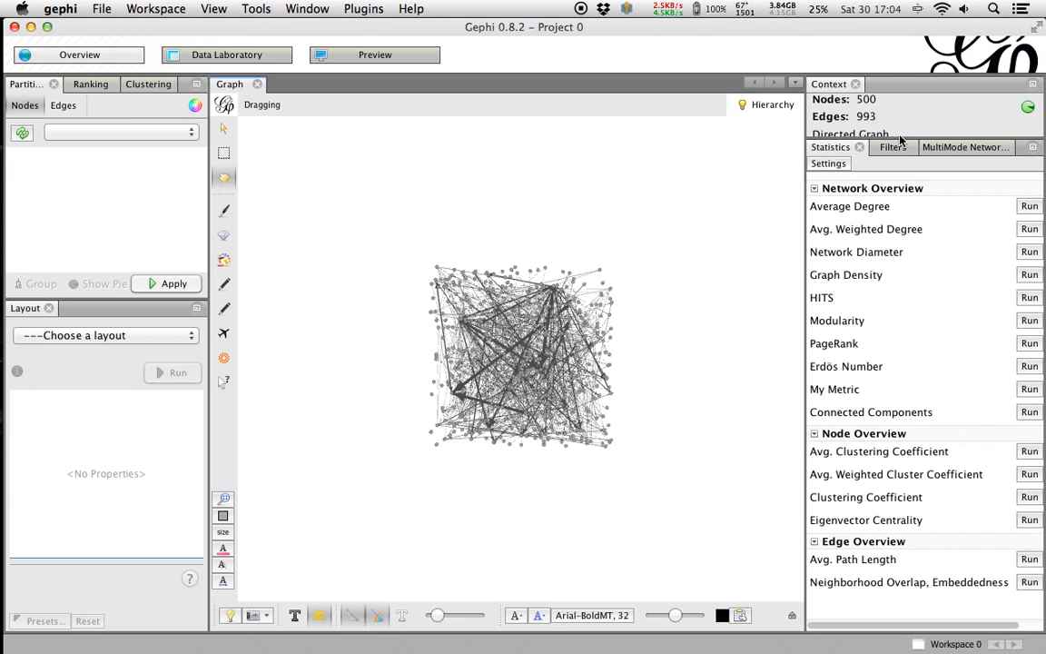
drag(899, 137, 900, 160)
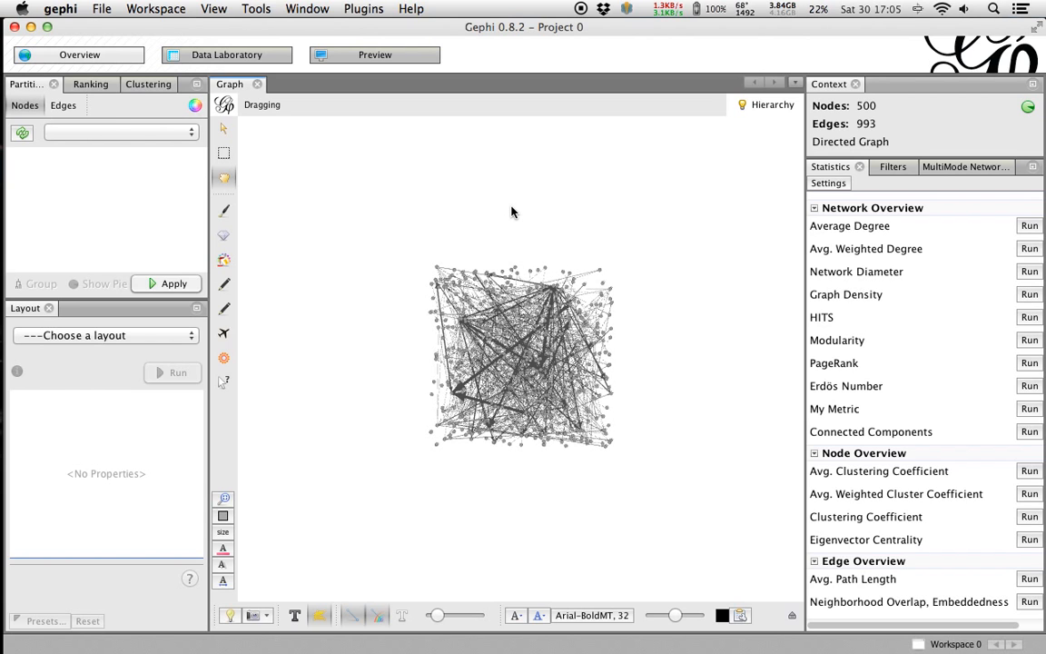
click(87, 89)
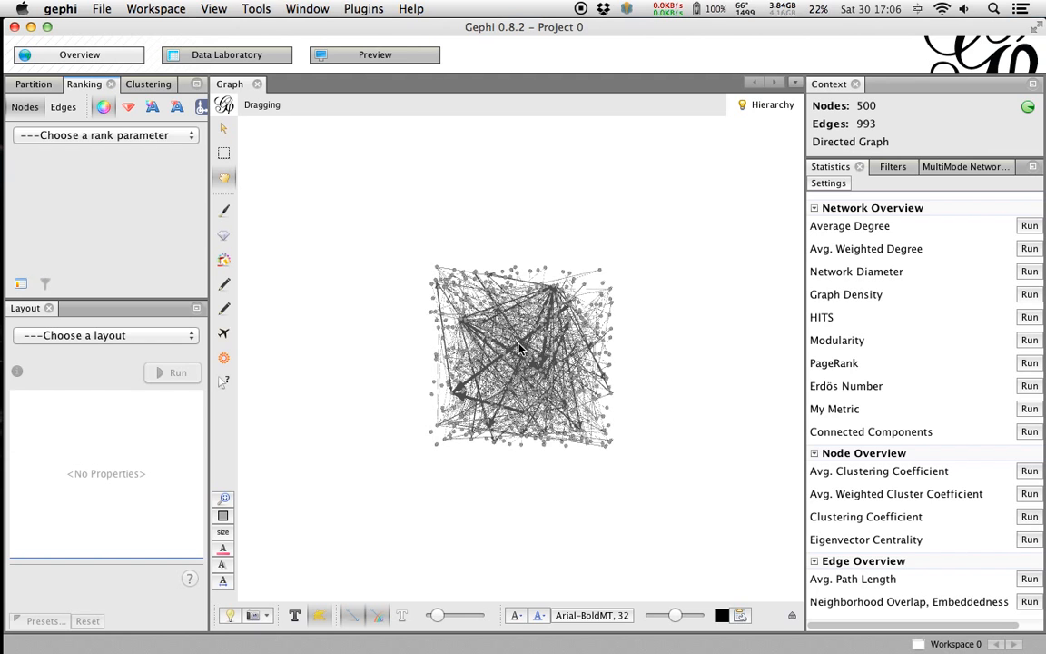
Choose ForceAtlas 2 as the layout algorithm for the mention network.
scroll(456, 403, up, 1)
scroll(456, 402, up, 3)
drag(423, 315, 368, 332)
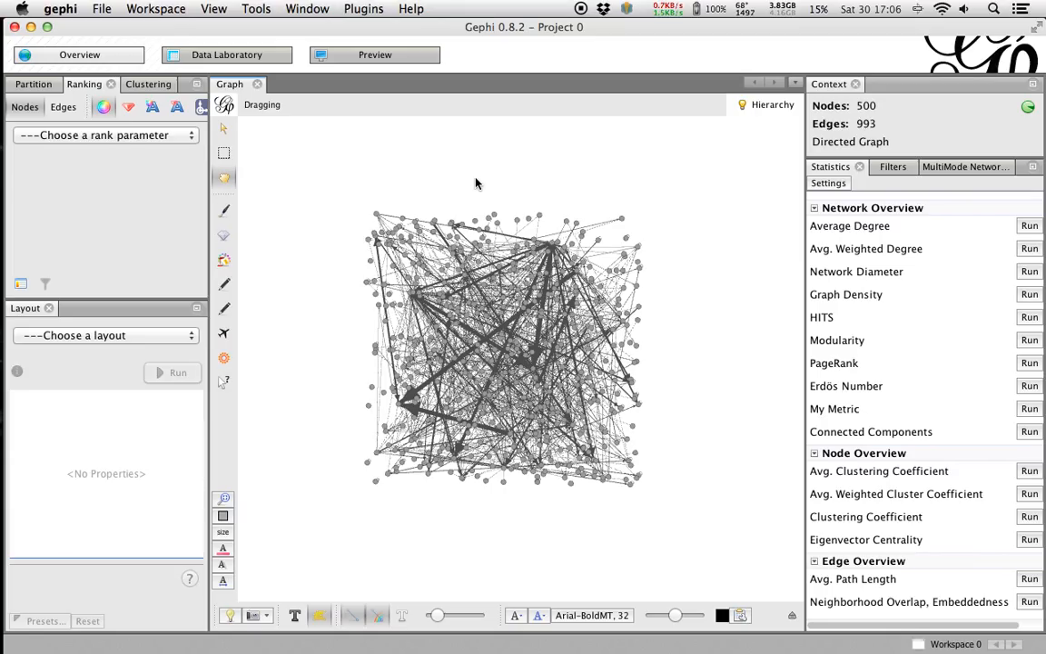
click(101, 336)
scroll(109, 368, down, 1)
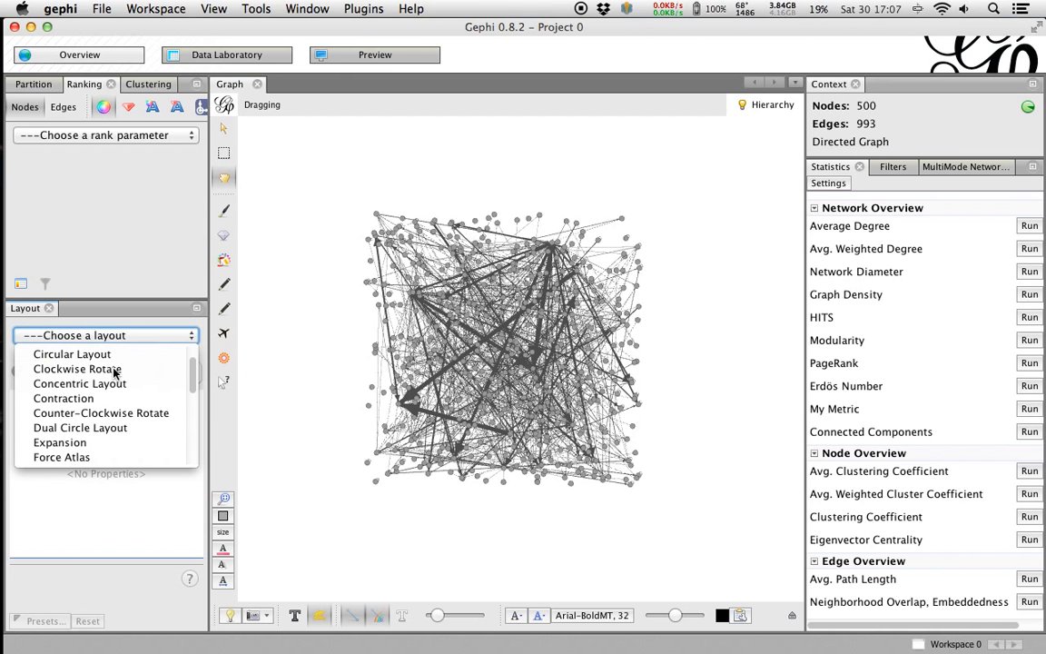
scroll(115, 372, up, 1)
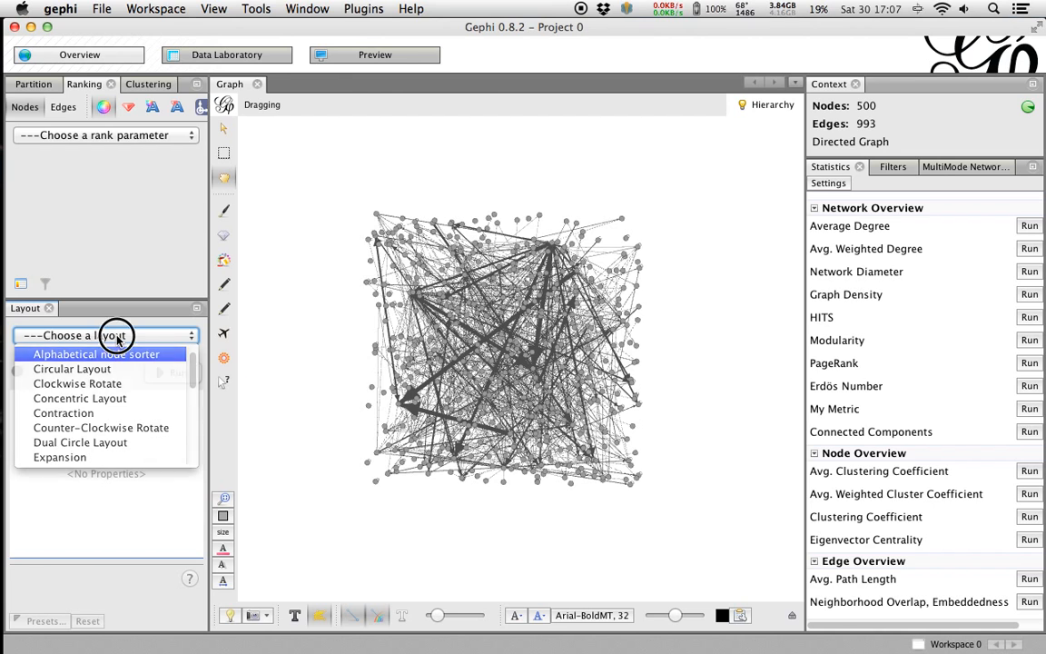
scroll(112, 336, up, 1)
scroll(120, 374, down, 17)
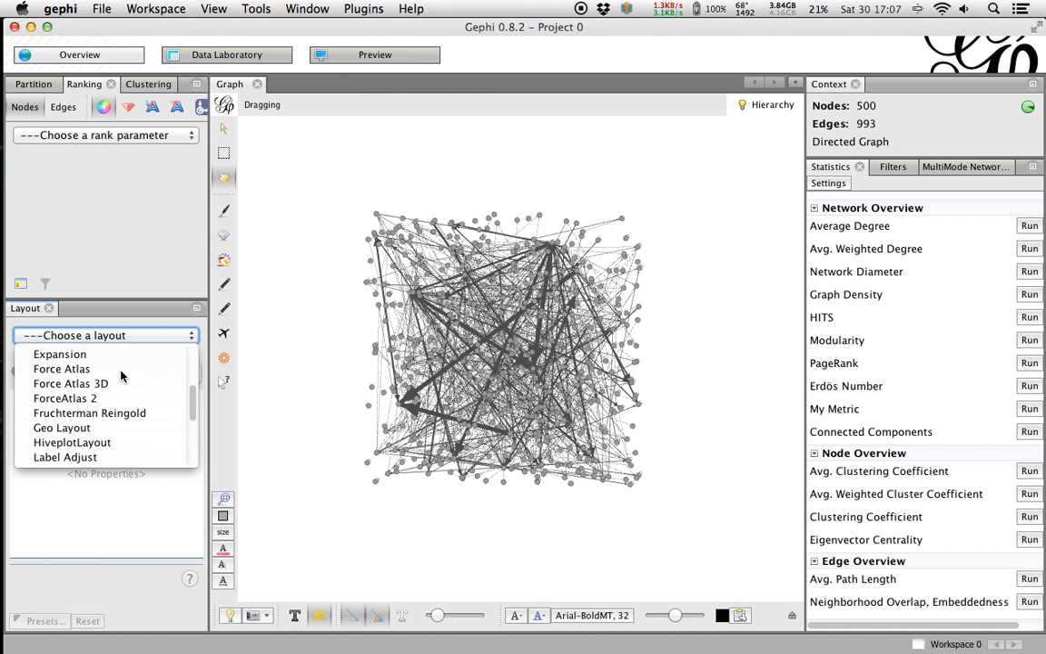
scroll(121, 374, up, 15)
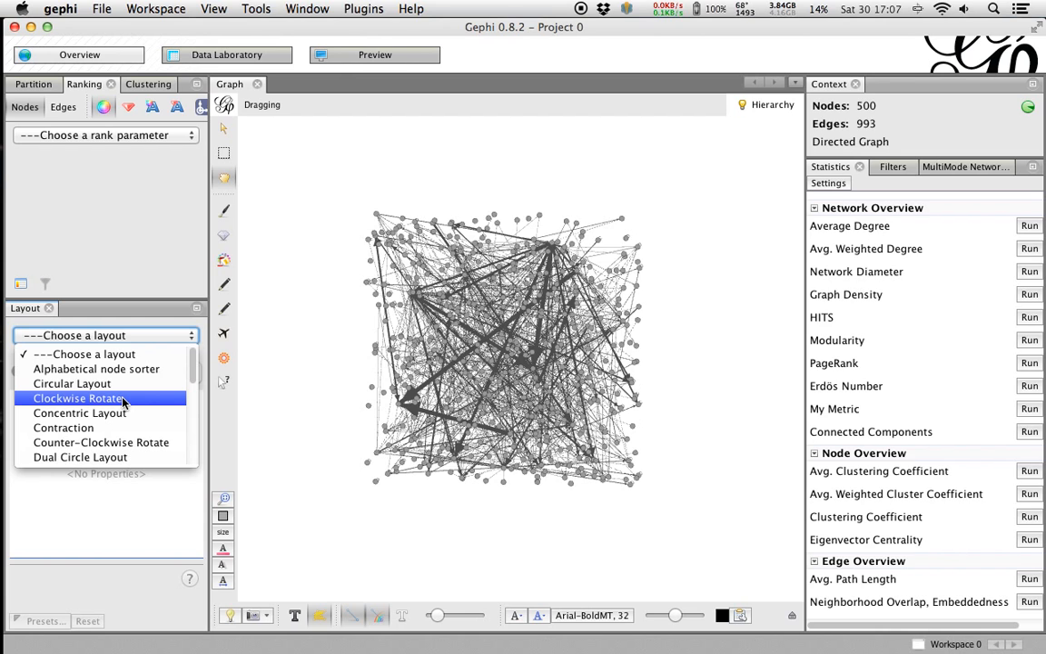
scroll(142, 403, down, 4)
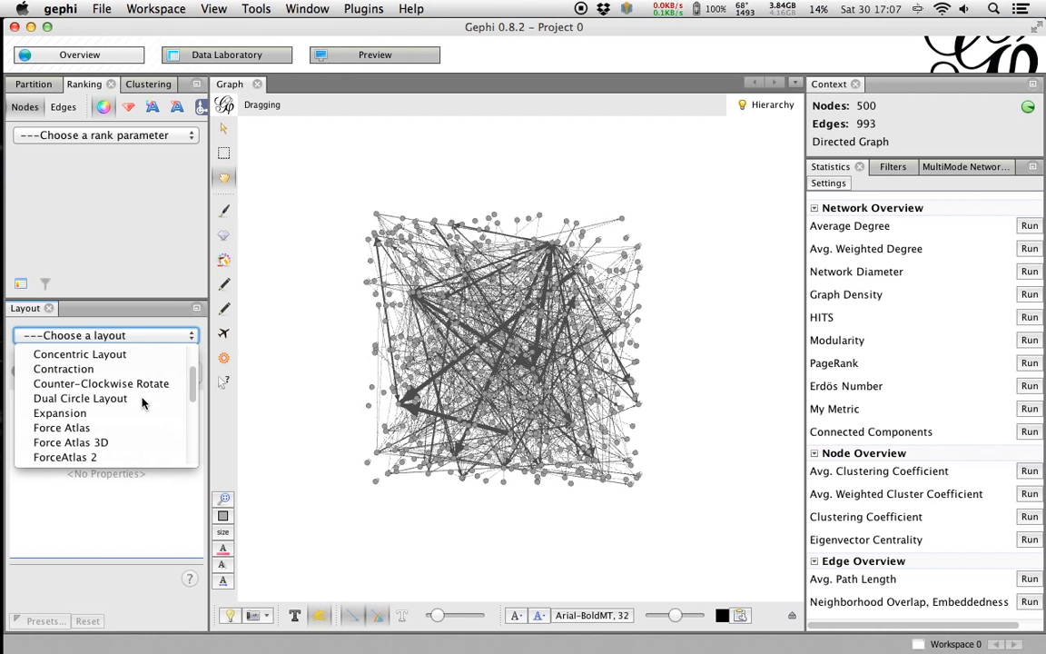
scroll(142, 403, down, 5)
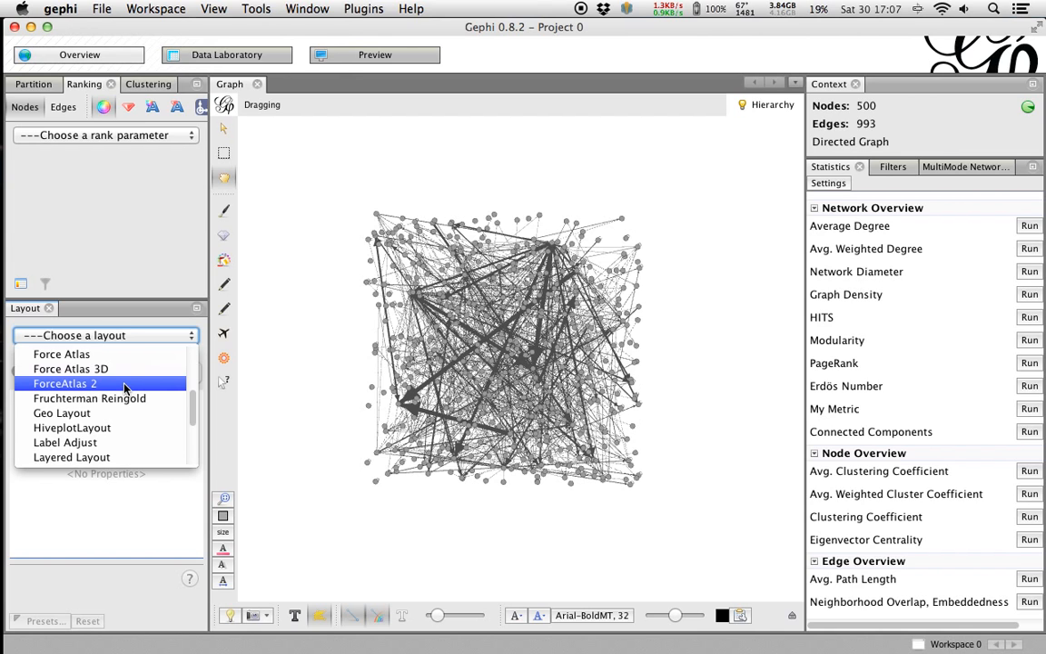
click(124, 388)
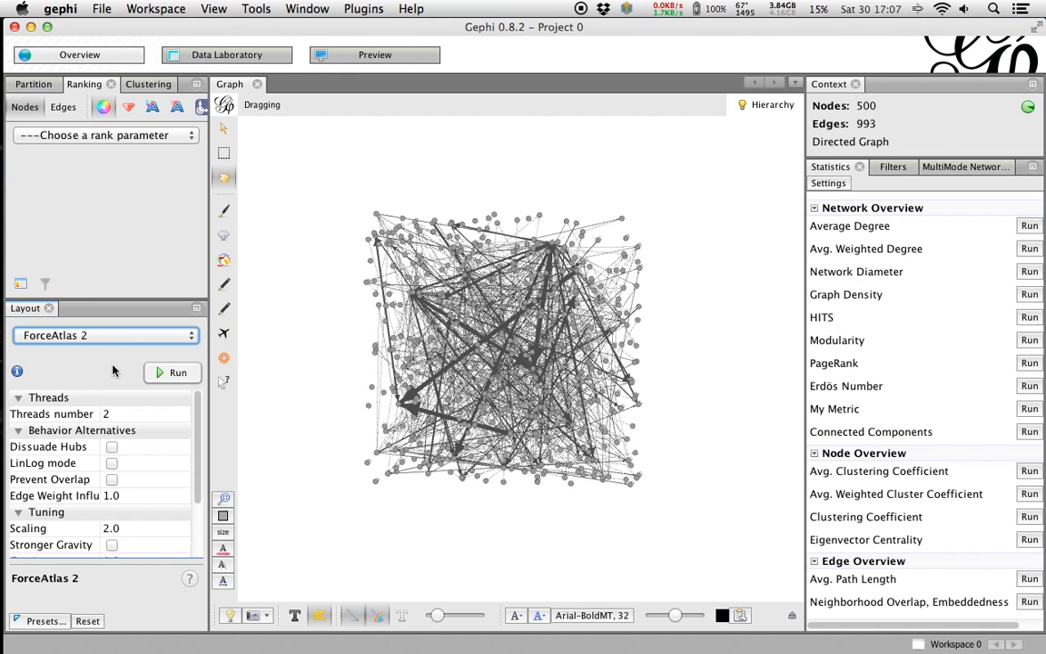
Review the ForceAtlas 2 properties and enlarge the layout settings area until all of them fit without scrolling.
scroll(80, 428, down, 3)
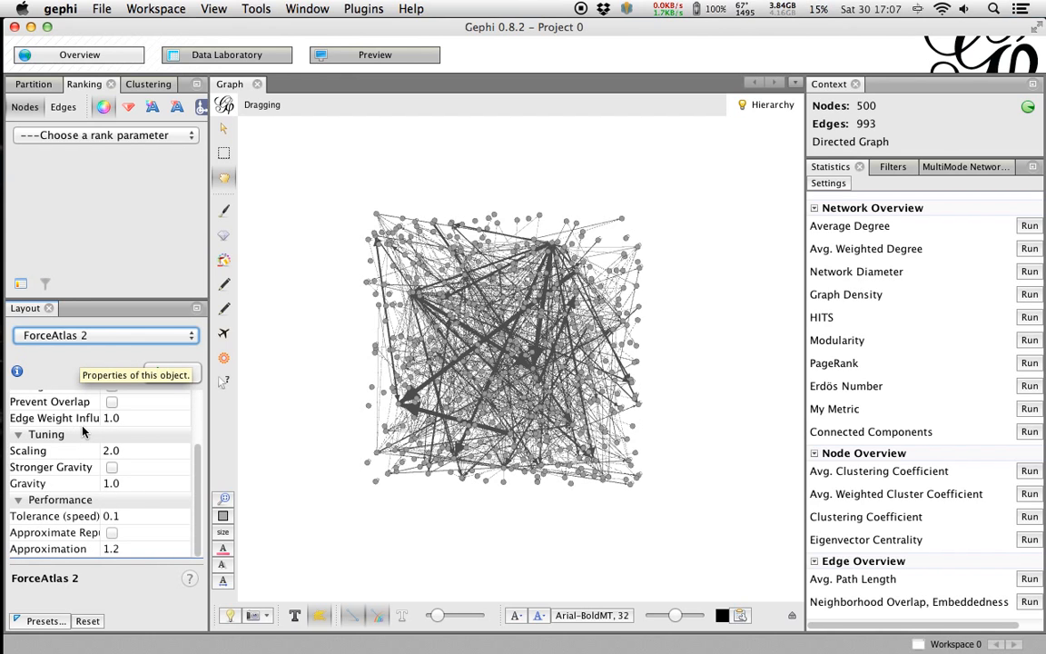
scroll(77, 432, up, 3)
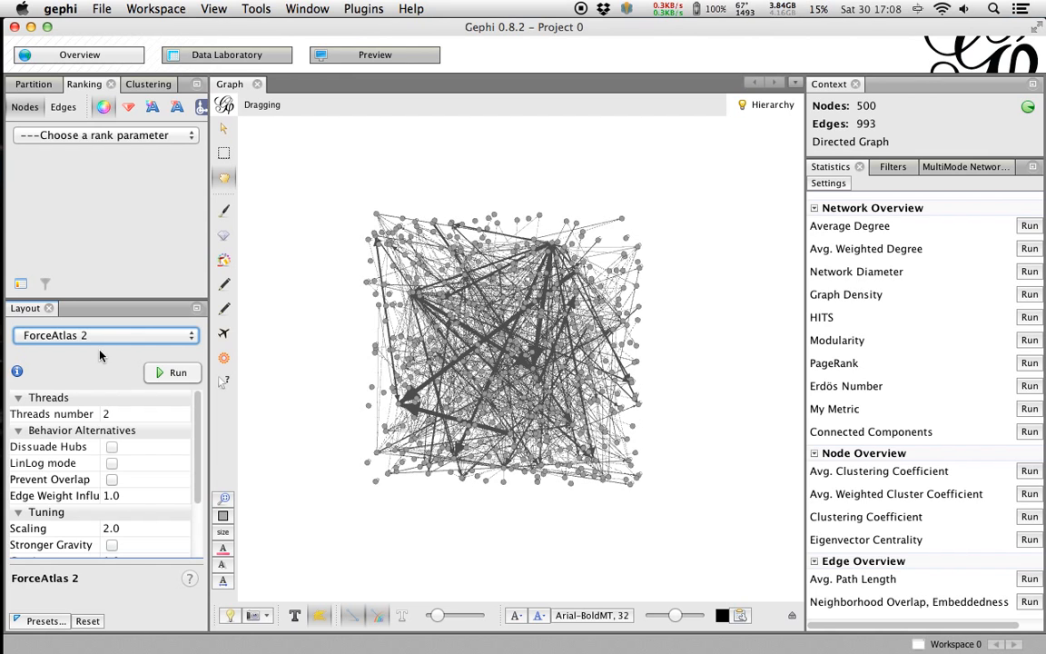
scroll(107, 404, down, 3)
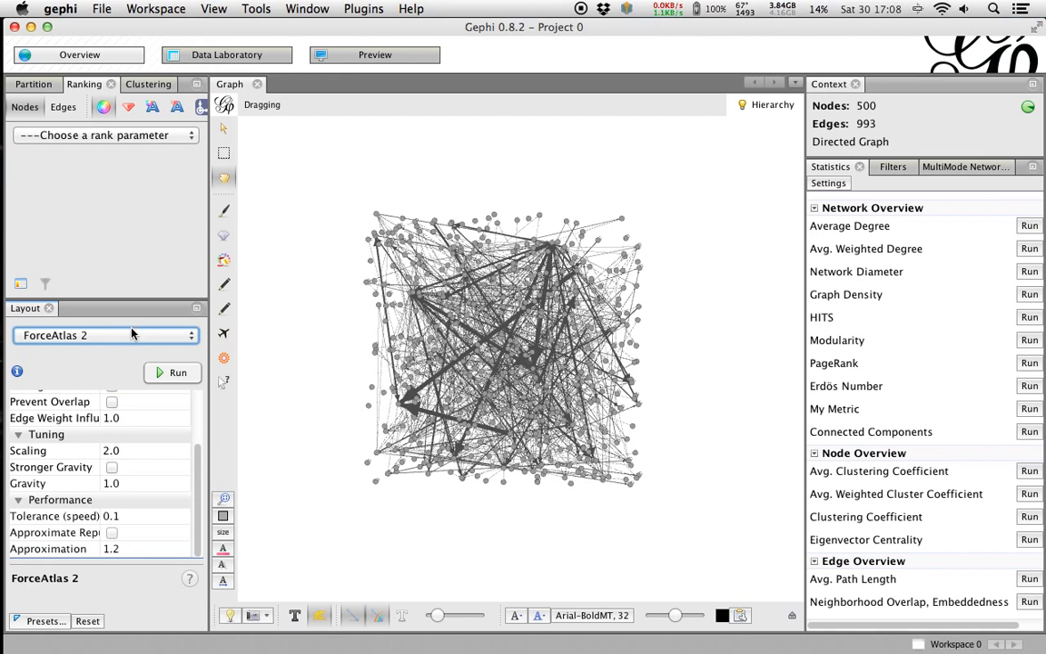
drag(118, 306, 123, 205)
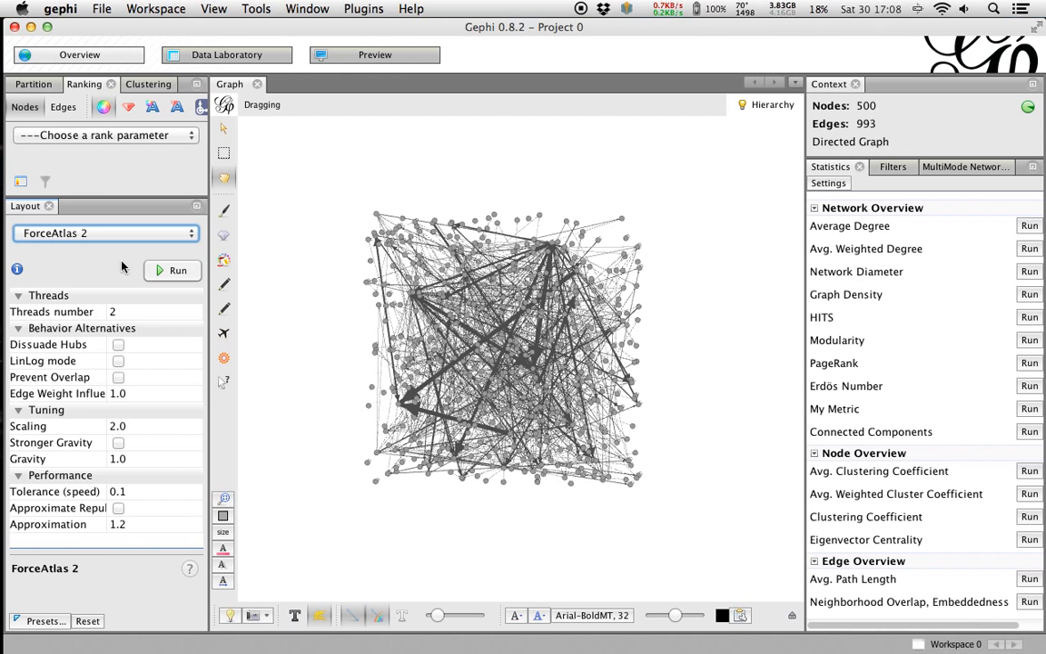
Run the ForceAtlas 2 layout on the network, stop it, and inspect the outlying nodes with large arrows up close.
click(172, 271)
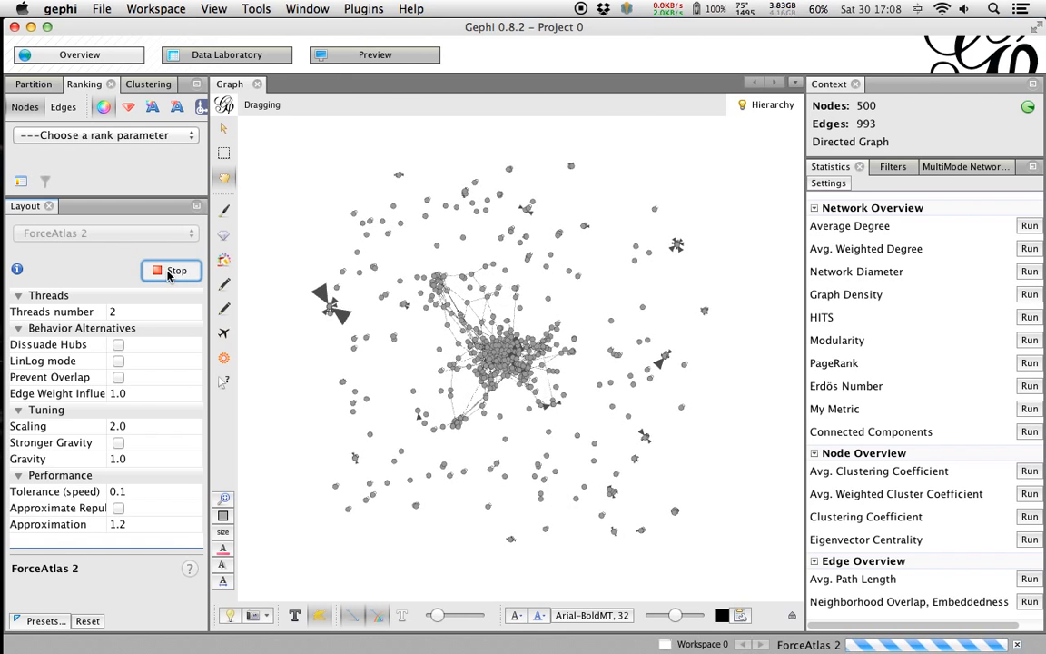
click(170, 272)
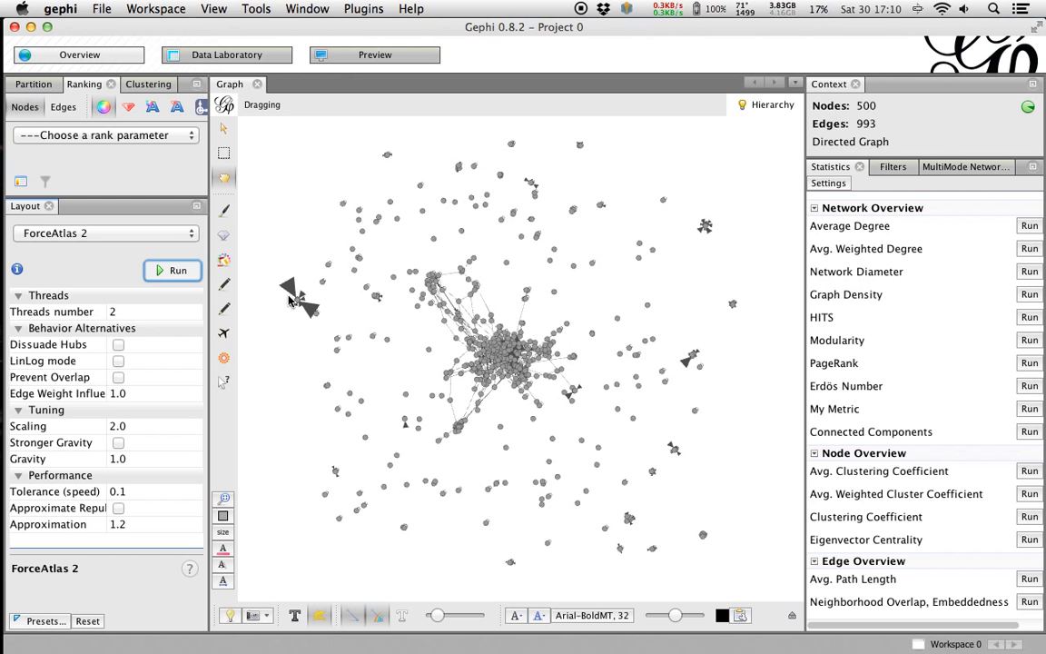
scroll(290, 301, up, 2)
scroll(291, 302, up, 5)
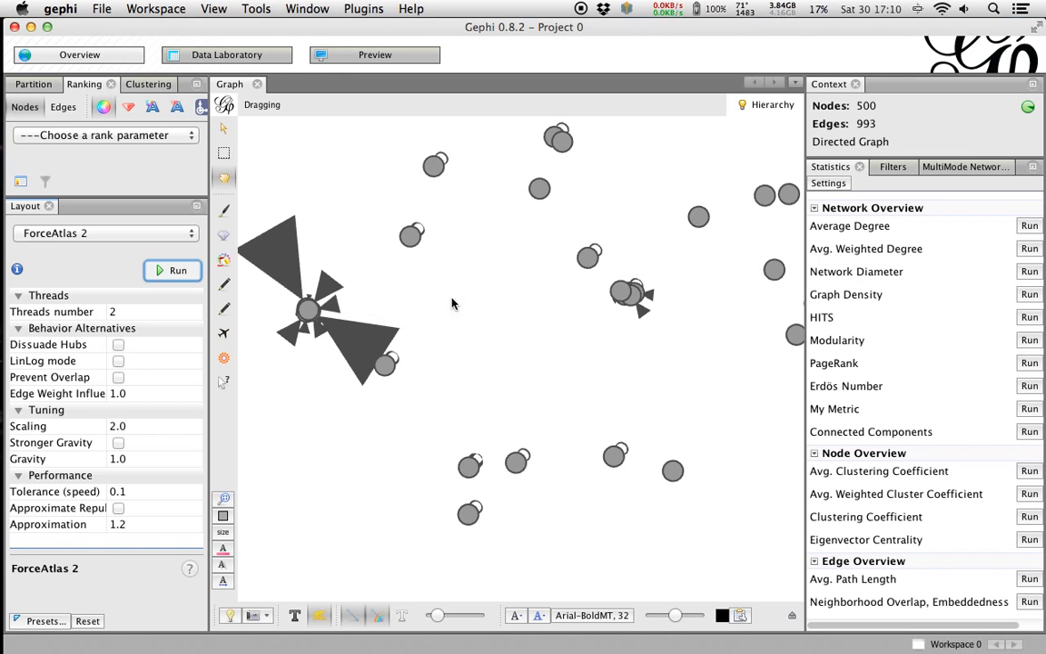
scroll(499, 306, down, 5)
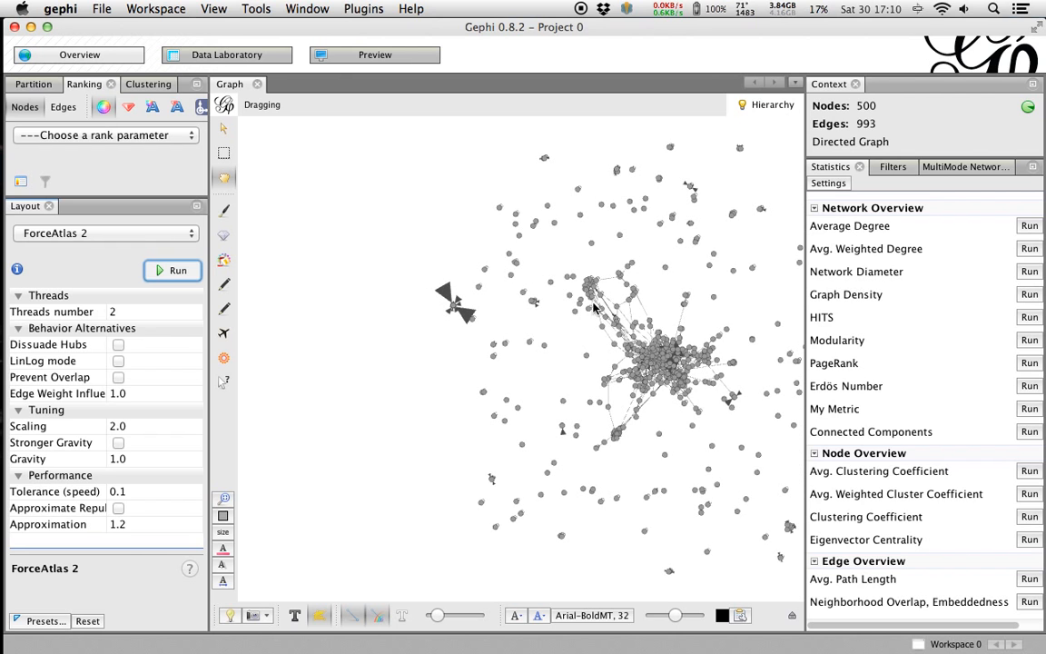
drag(668, 297, 628, 291)
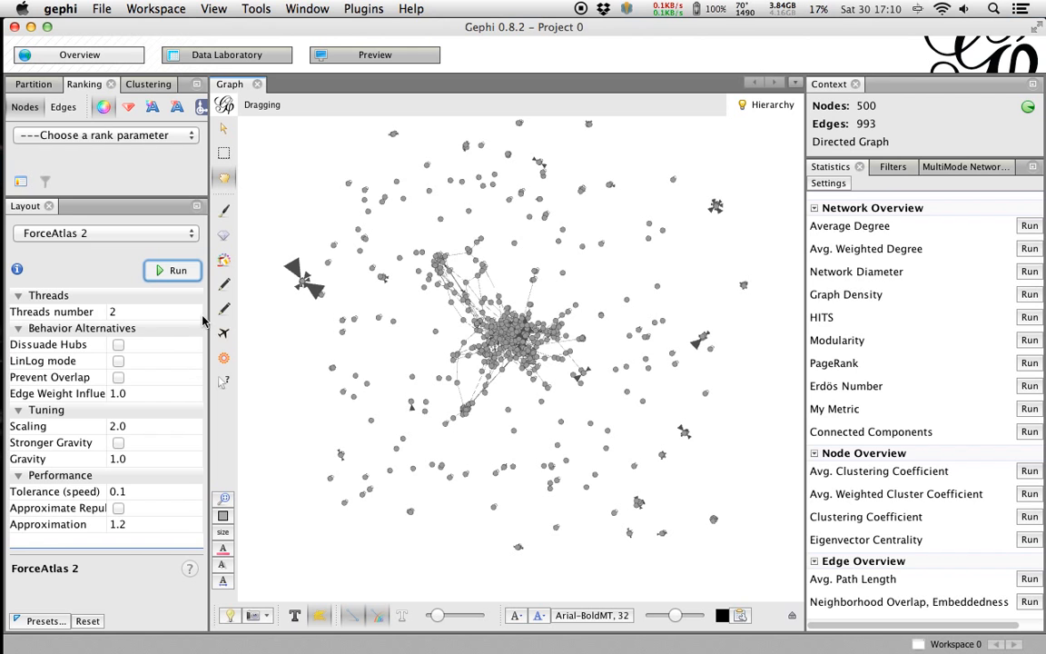
Restart the ForceAtlas 2 layout and try Prevent Overlap on the central cluster, switching the option back off.
click(180, 275)
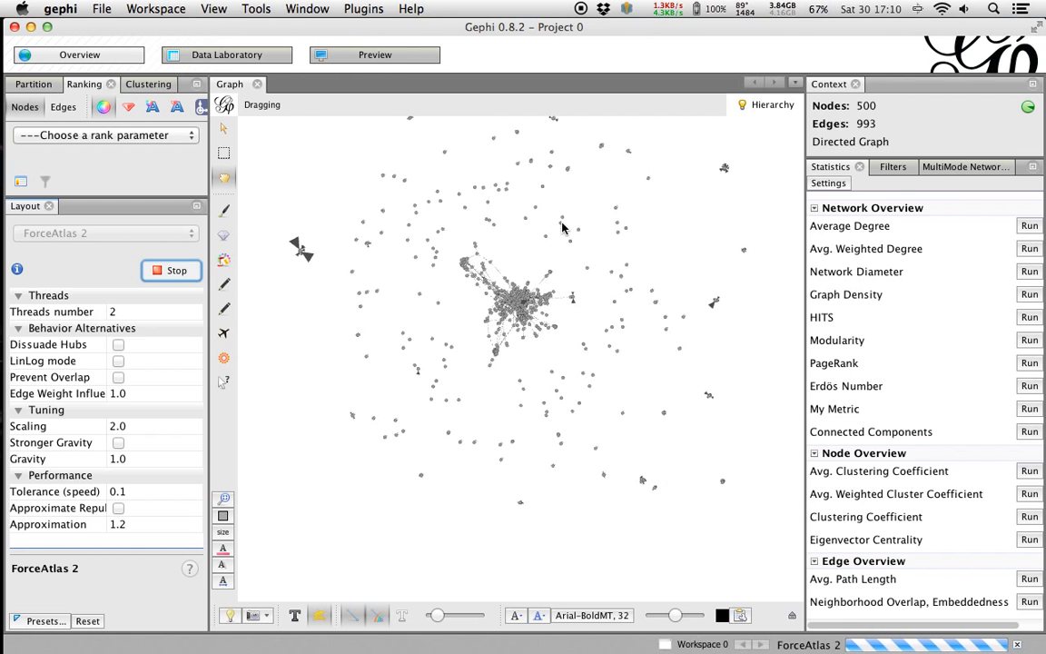
scroll(522, 268, up, 3)
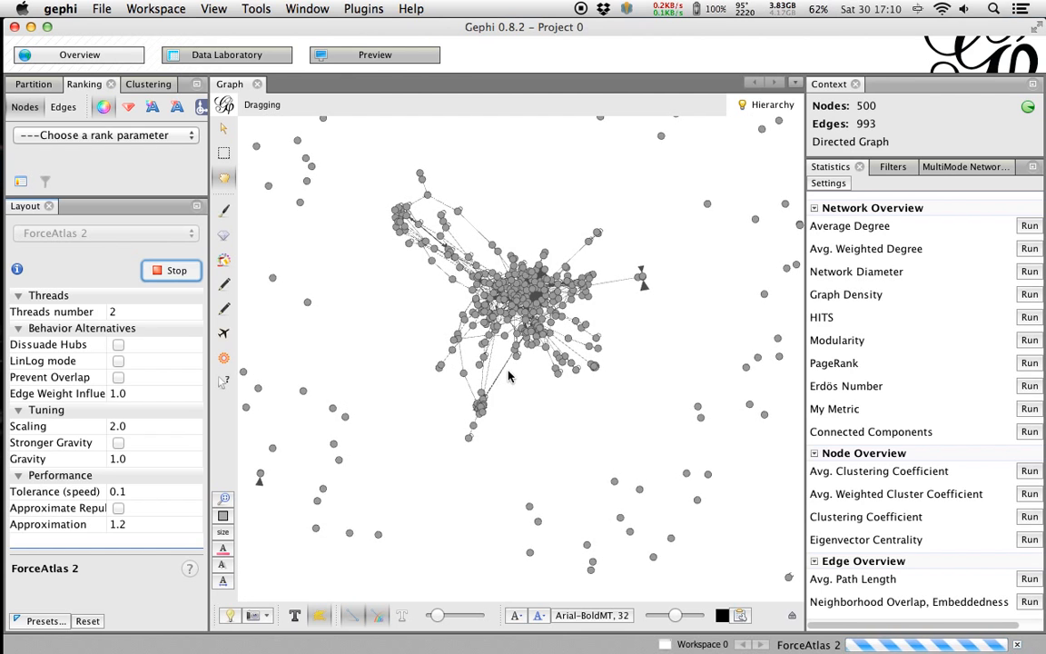
click(118, 377)
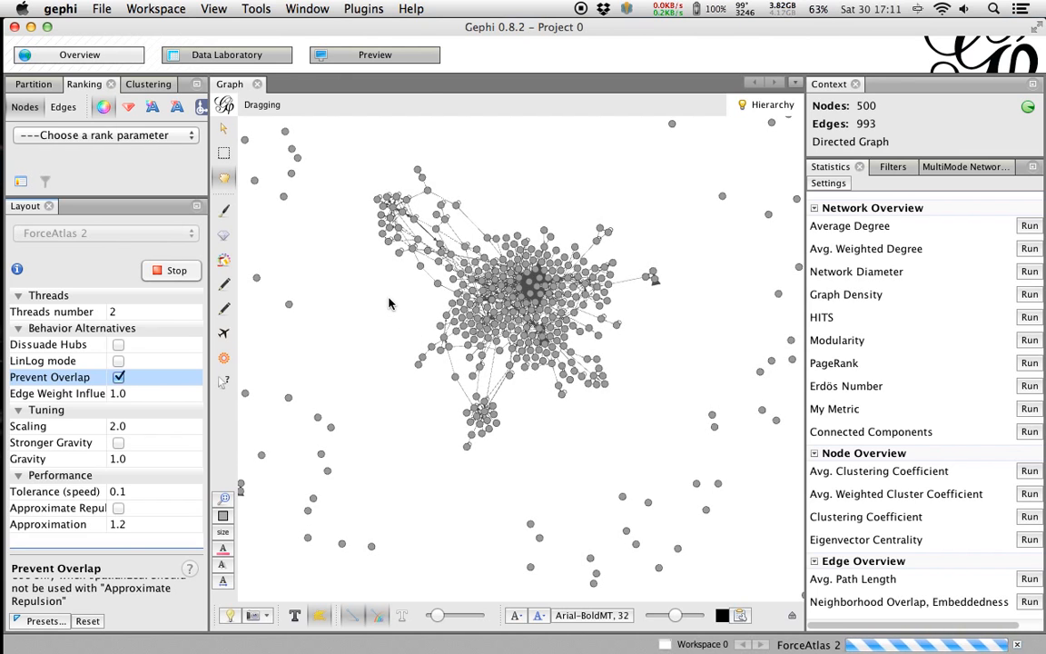
click(118, 378)
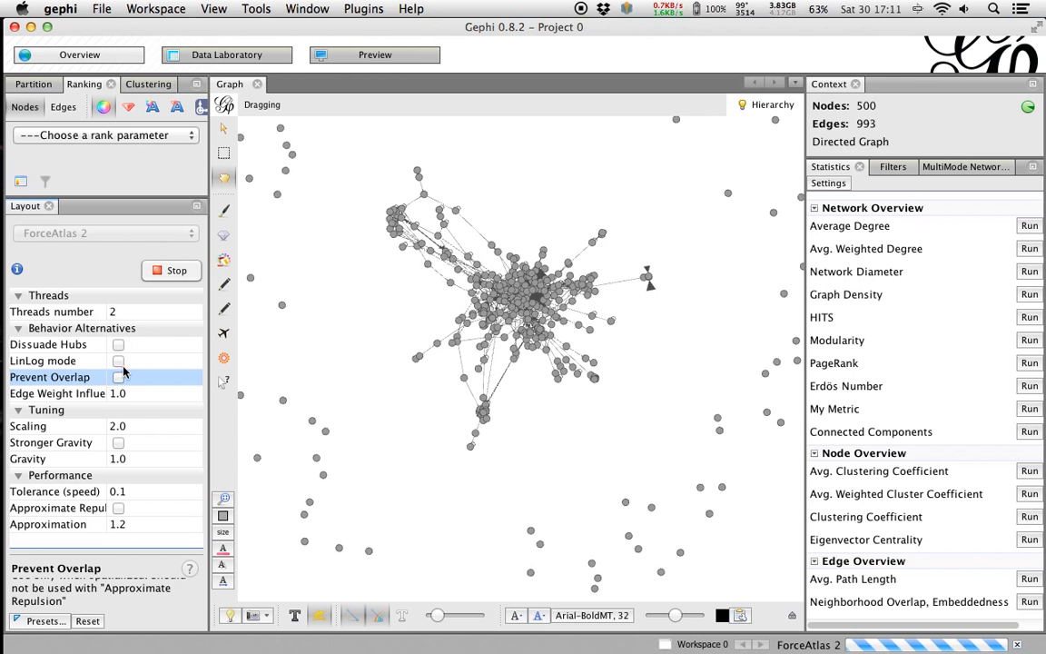
Set the ForceAtlas 2 scaling to 10.0 while the layout runs to spread the network out.
click(113, 426)
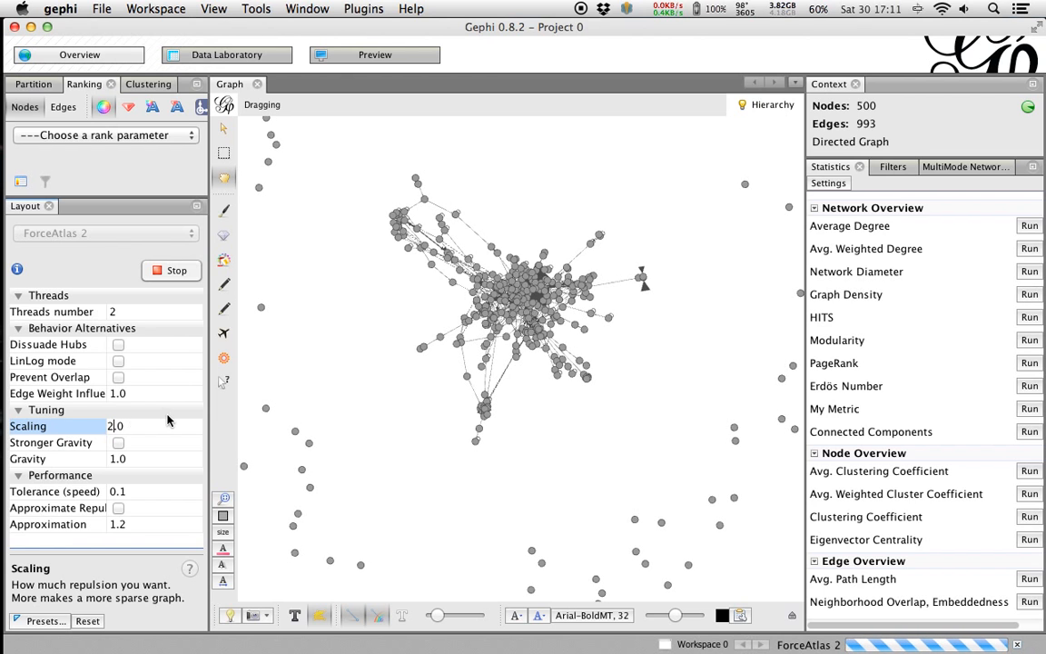
key(BackSpace)
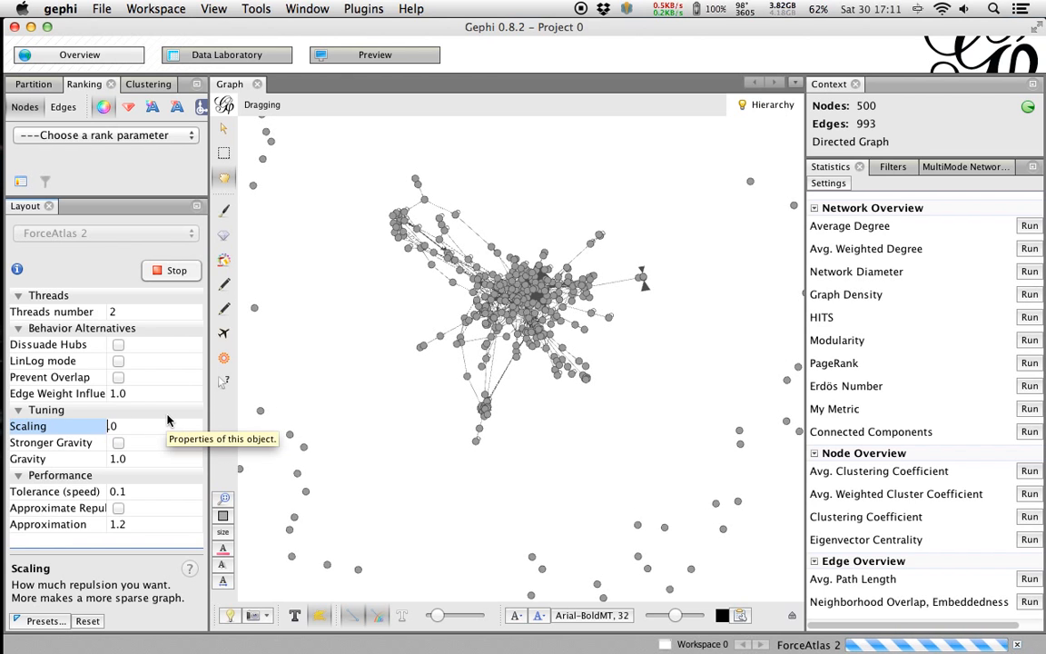
text(10)
key(Return)
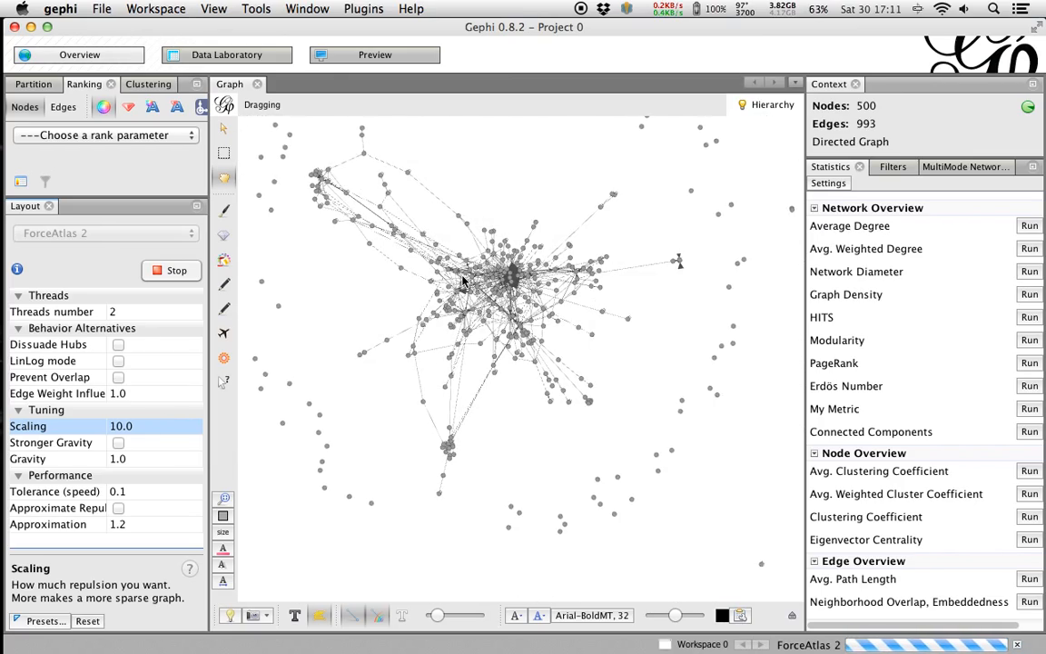
click(485, 172)
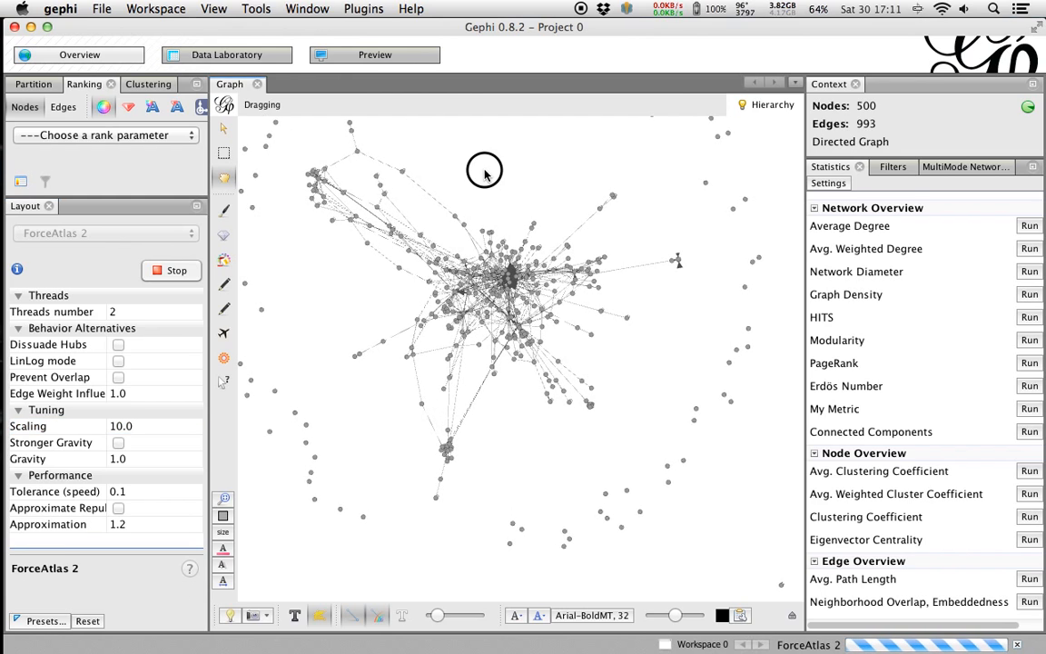
drag(491, 177, 499, 185)
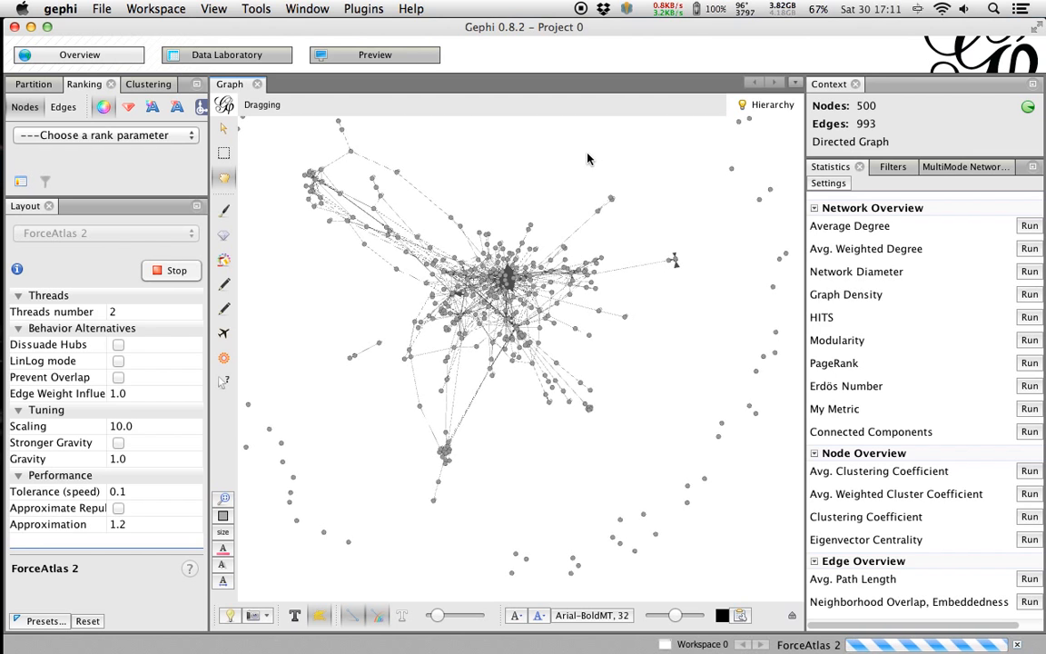
scroll(549, 180, down, 5)
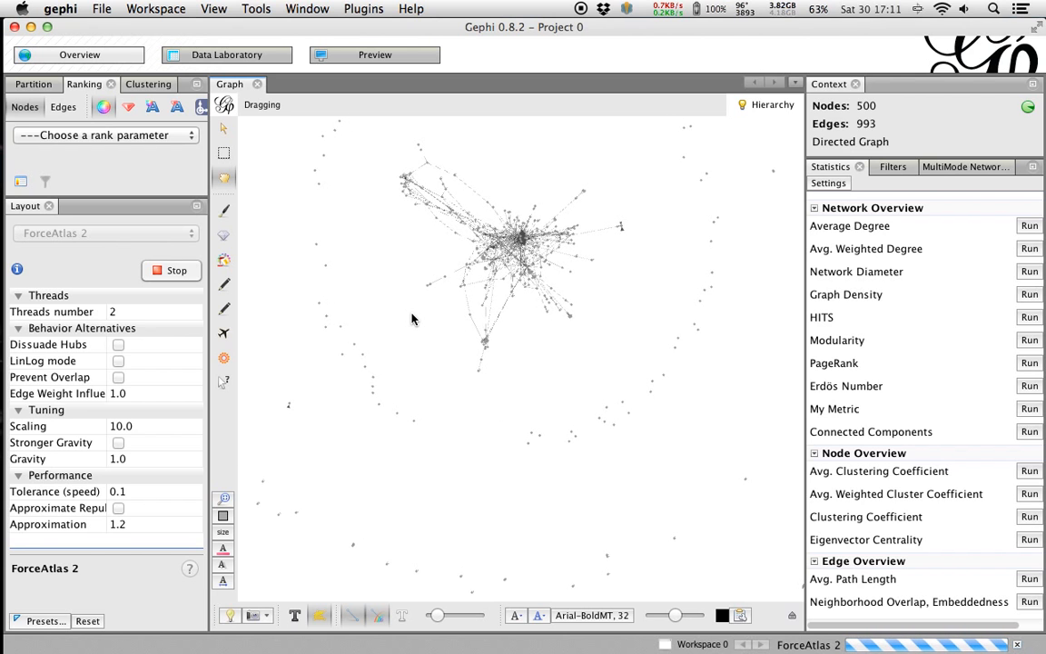
Examine the central cluster and the outlying nodes of the network while the ForceAtlas 2 layout runs.
scroll(411, 318, down, 3)
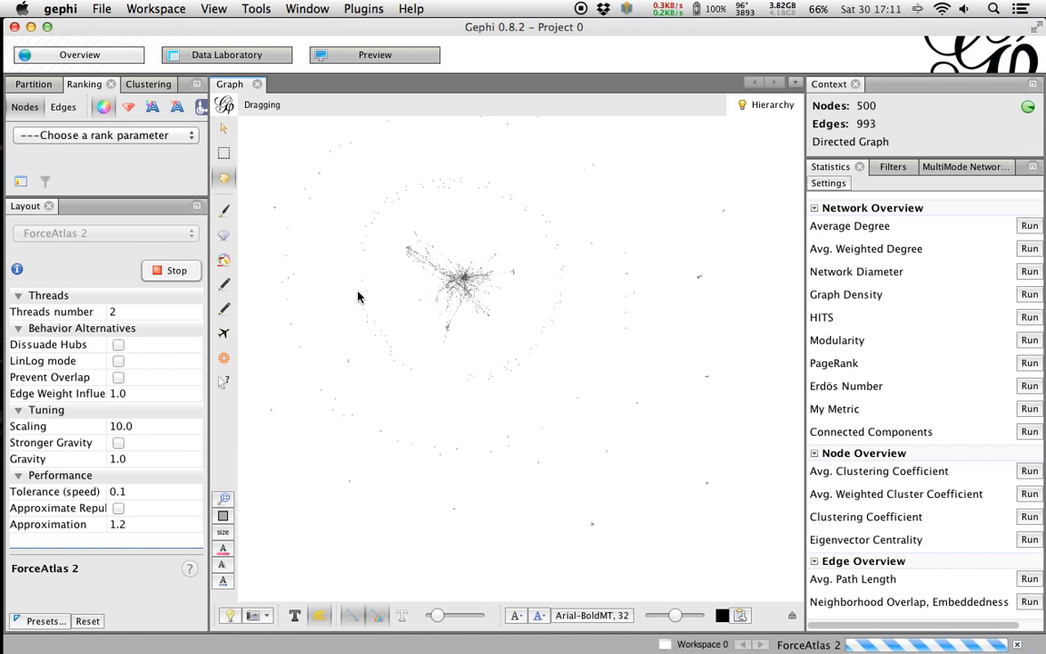
scroll(461, 303, up, 3)
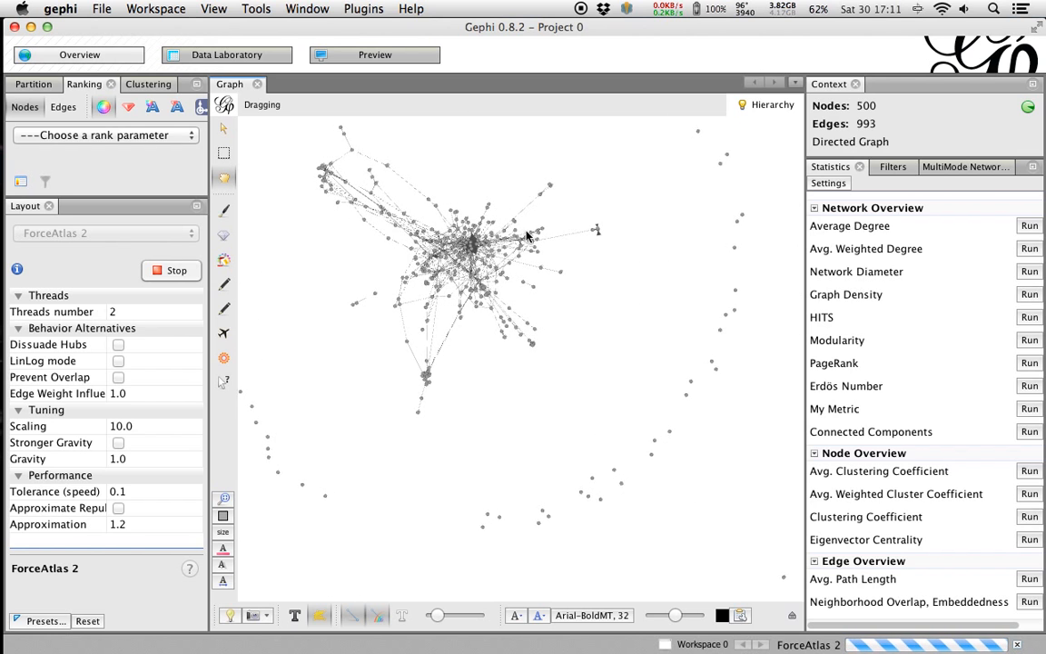
scroll(633, 316, down, 5)
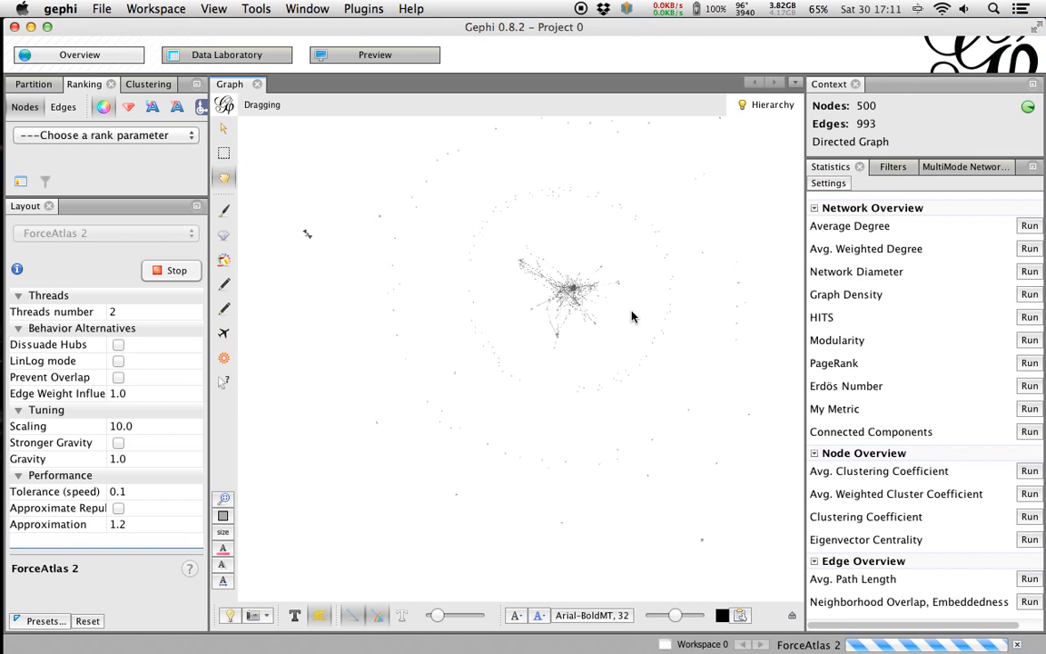
scroll(270, 244, up, 10)
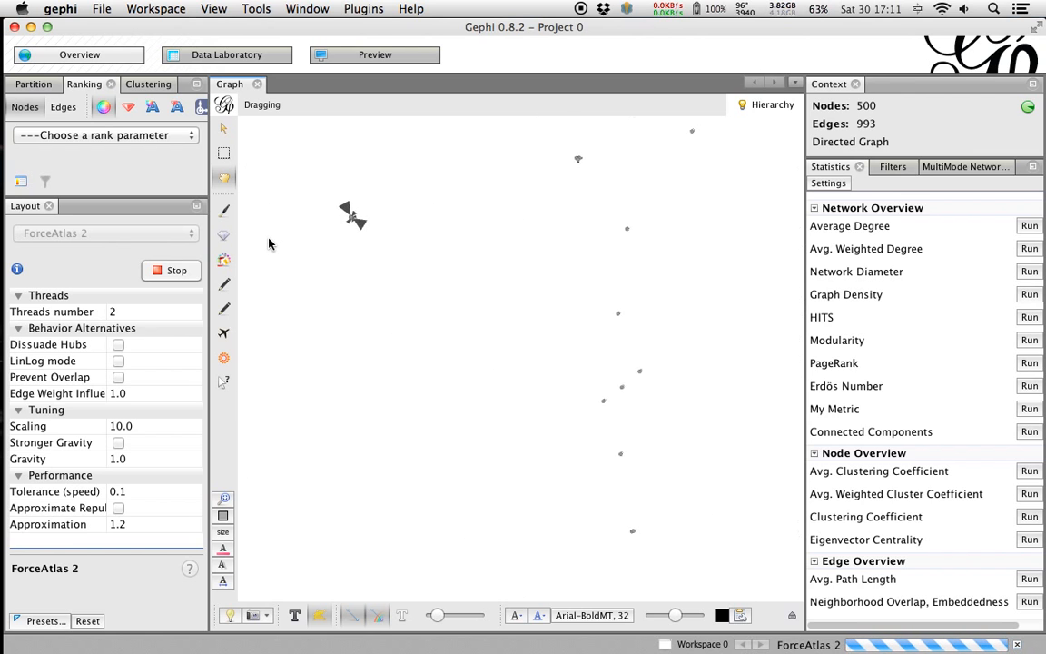
scroll(519, 286, down, 3)
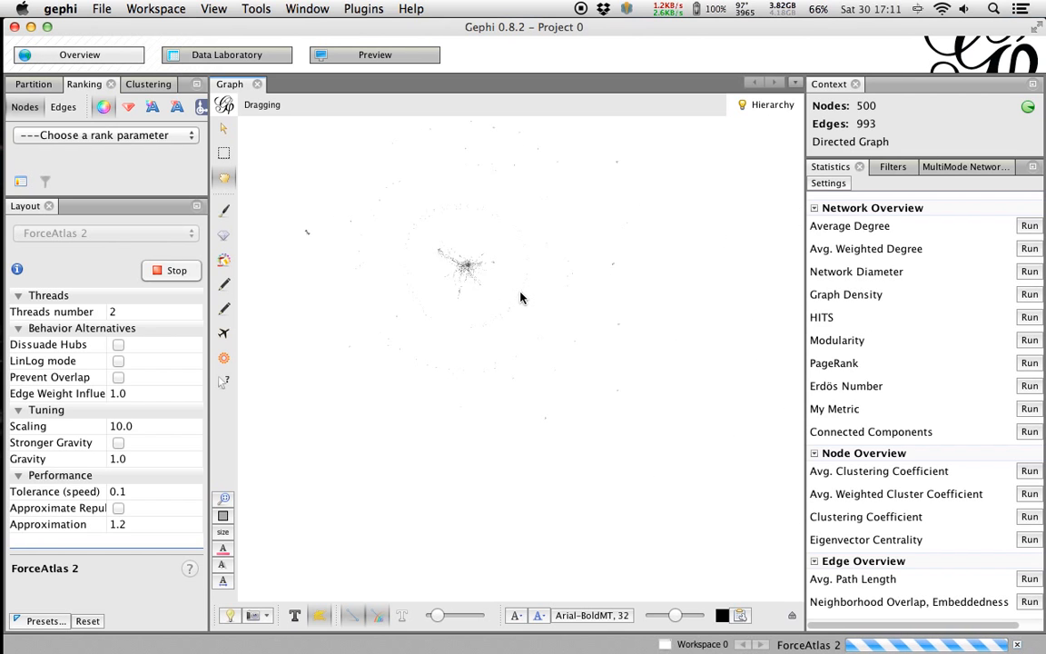
scroll(527, 301, up, 5)
drag(498, 323, 505, 364)
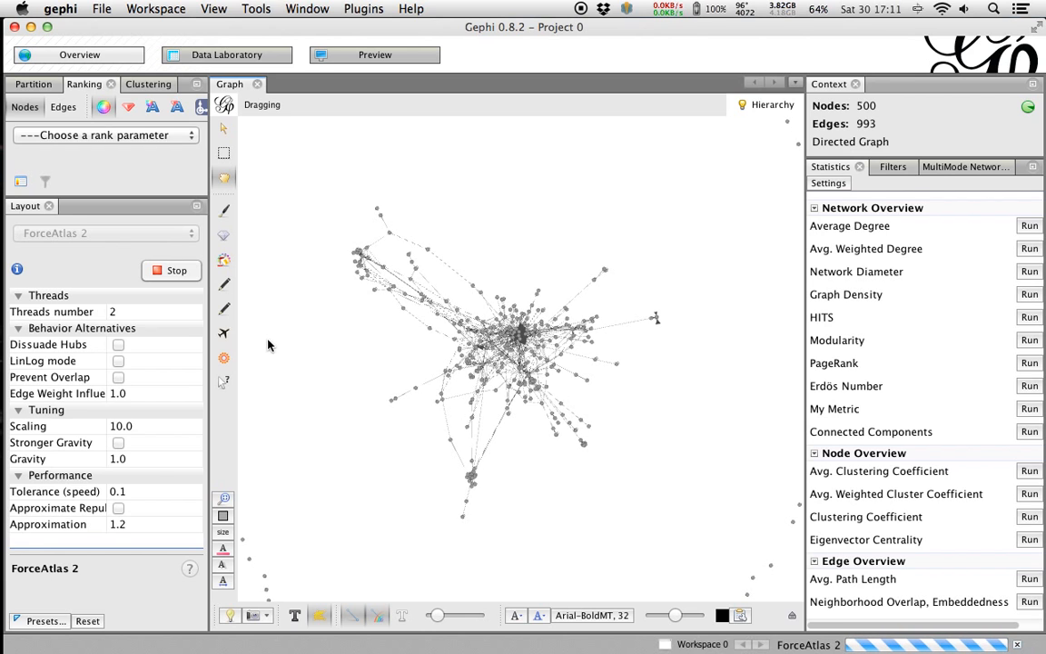
Try a ForceAtlas 2 gravity of 100.0 on the running layout and settle on 20.0.
click(114, 461)
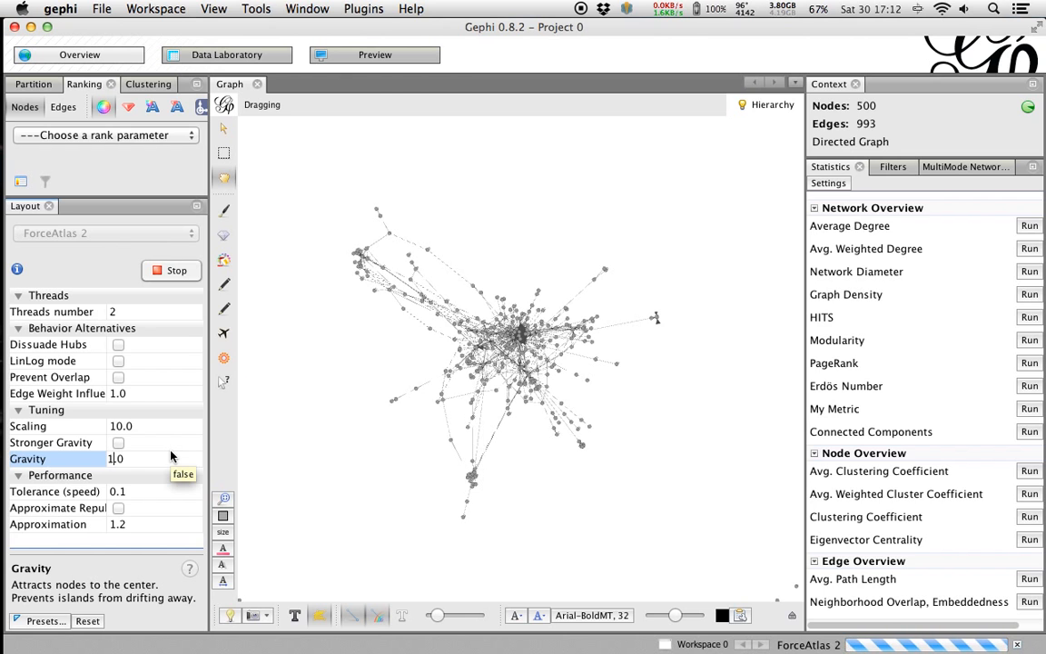
key(Return)
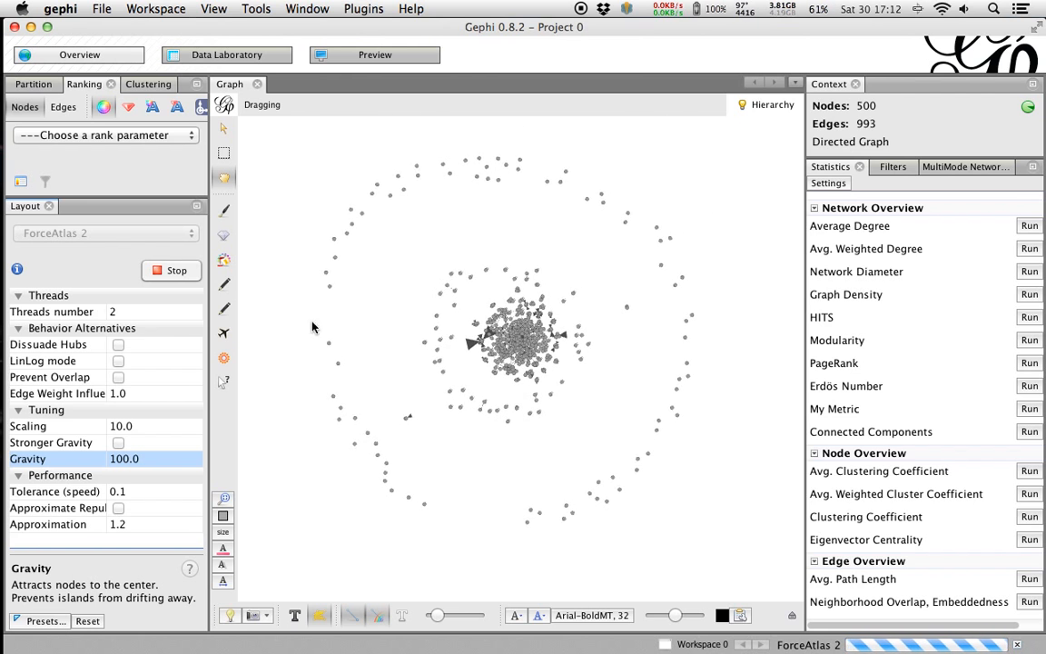
click(127, 460)
click(121, 461)
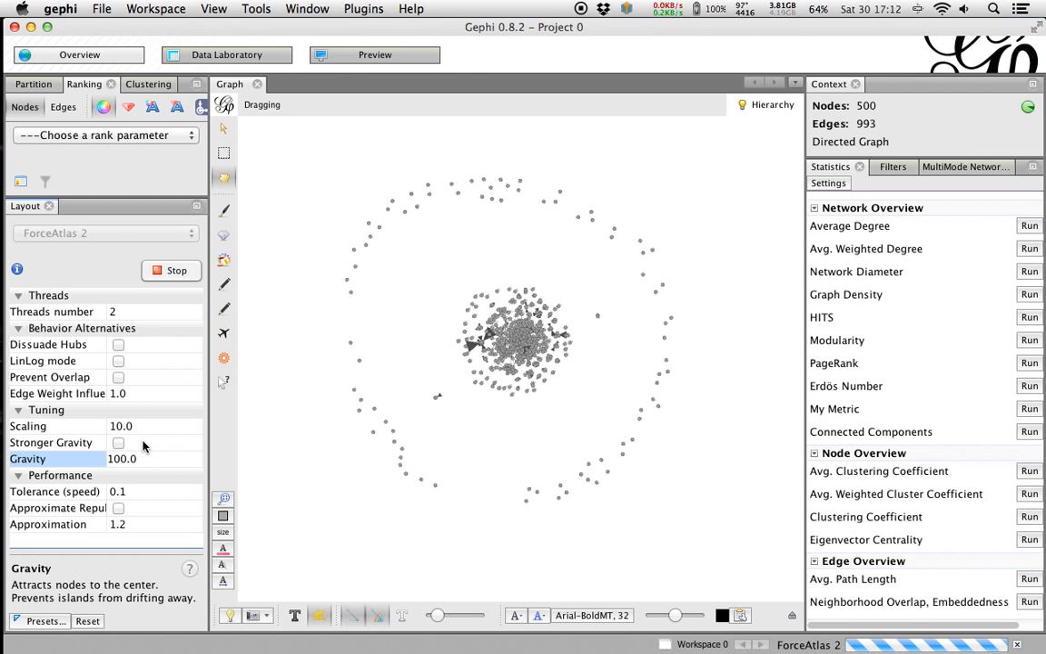
key(BackSpace)
key(BackSpace)
text(2)
key(Return)
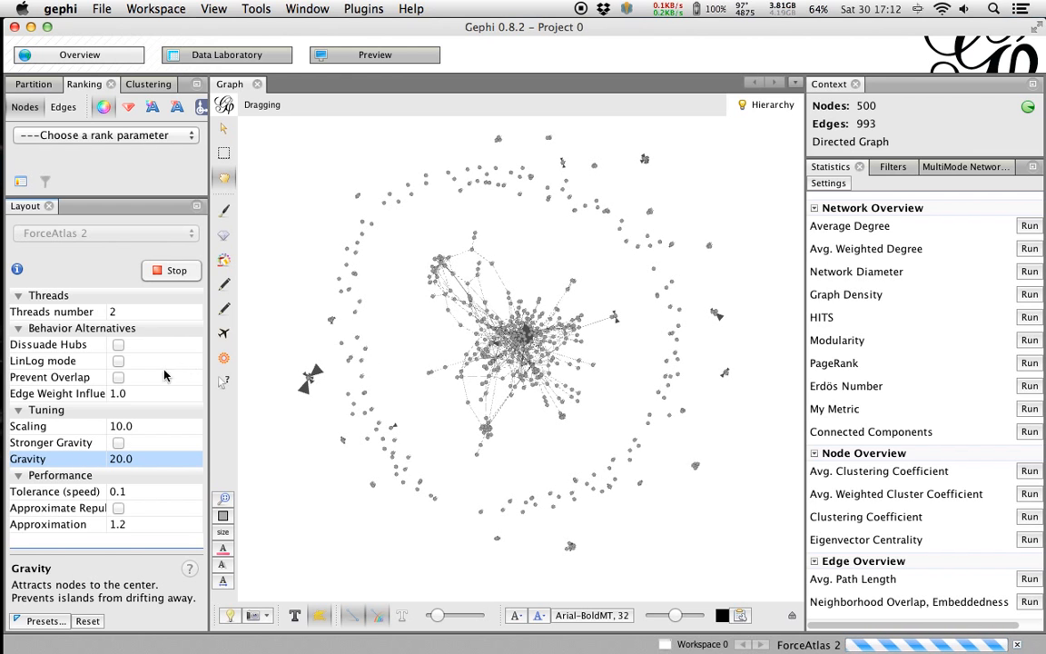
Enable Prevent Overlap, inspect the spread of the central cluster, and stop the ForceAtlas 2 layout.
click(119, 377)
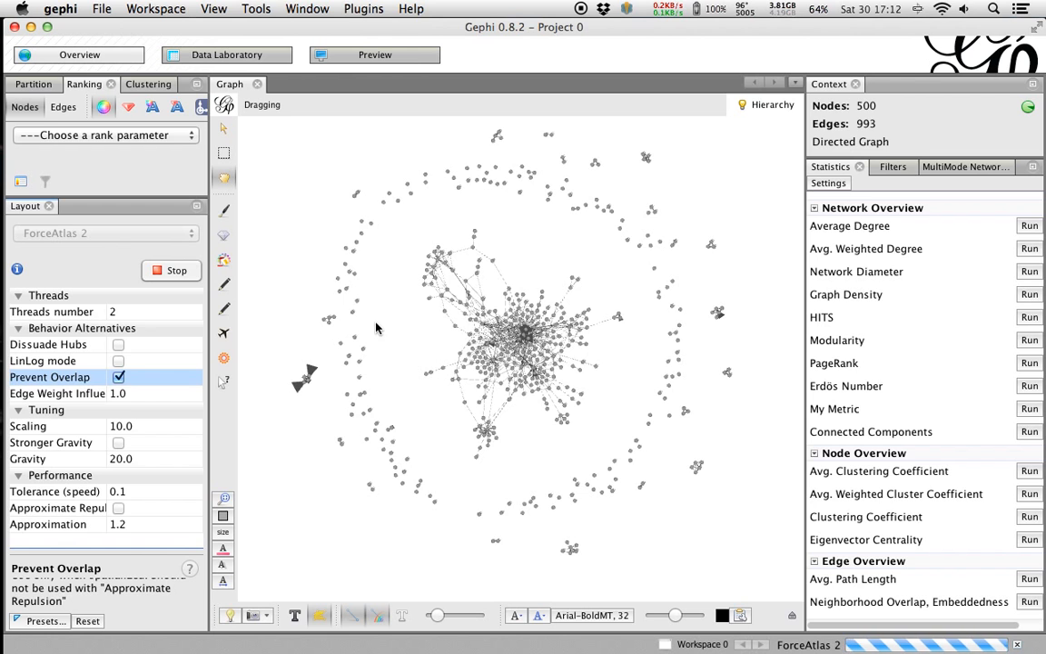
scroll(526, 335, up, 4)
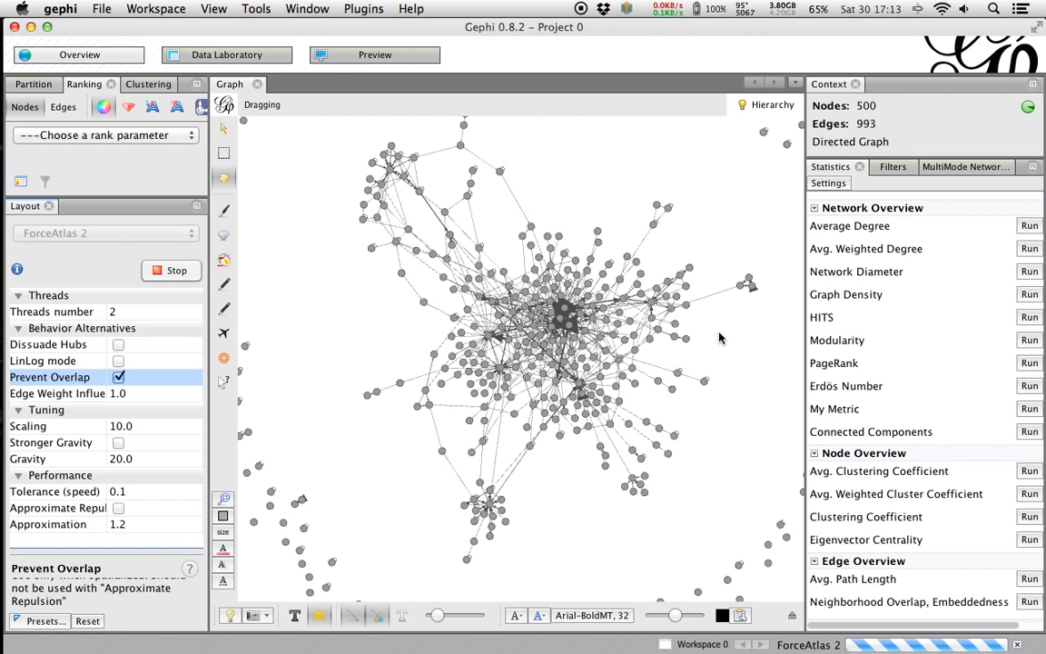
scroll(718, 338, down, 3)
drag(724, 369, 672, 375)
scroll(671, 373, down, 2)
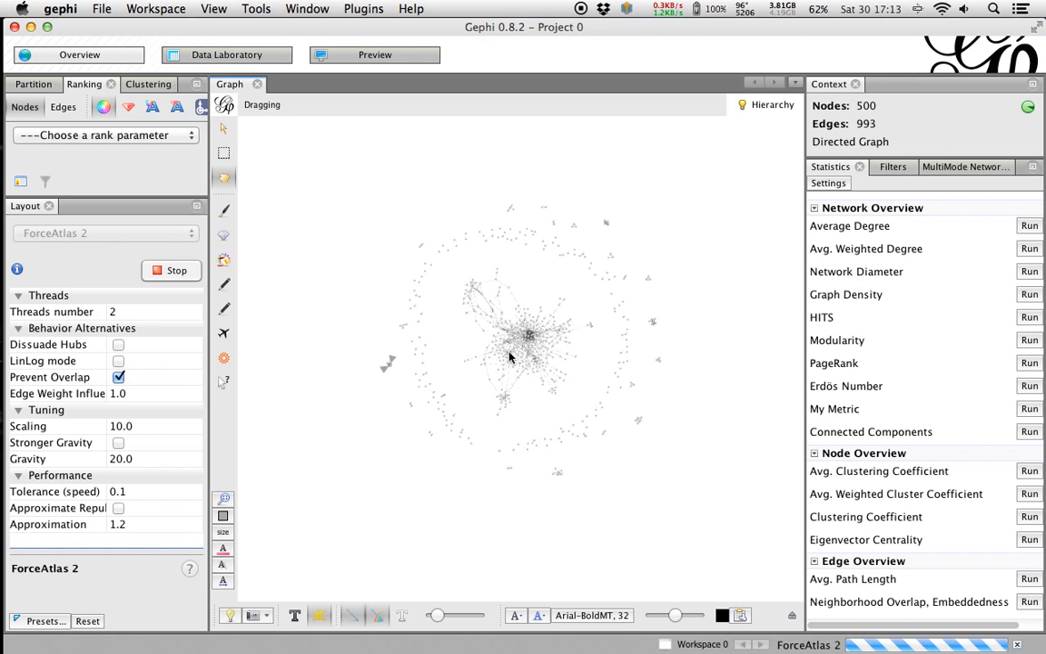
click(179, 272)
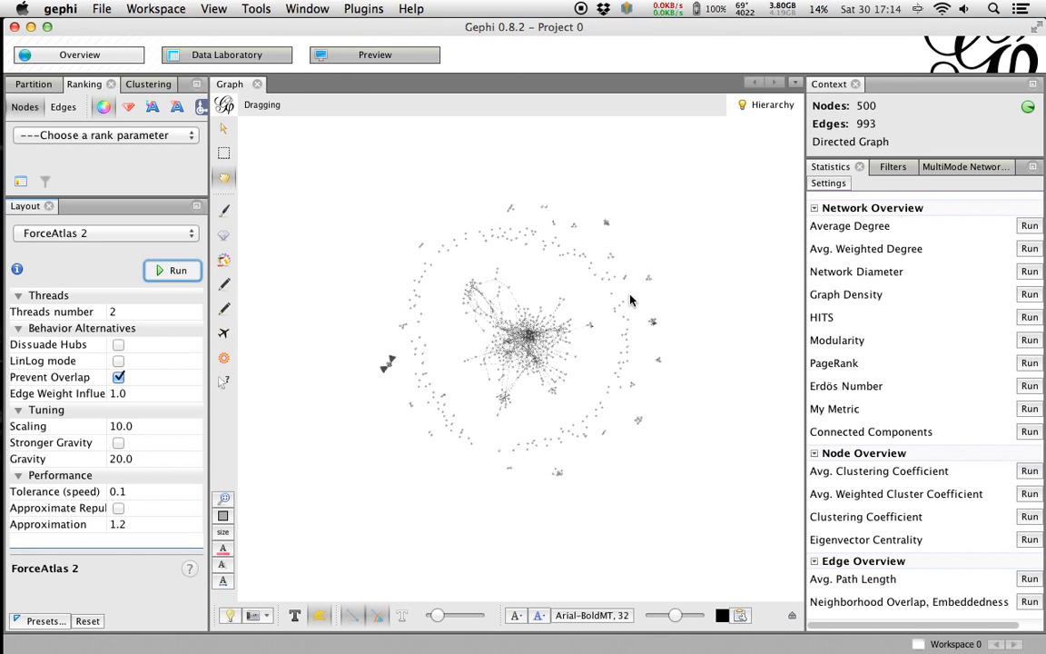
Run the ForceAtlas 2 layout again, inspect the outlying nodes with large arrows up close, and stop it.
click(177, 269)
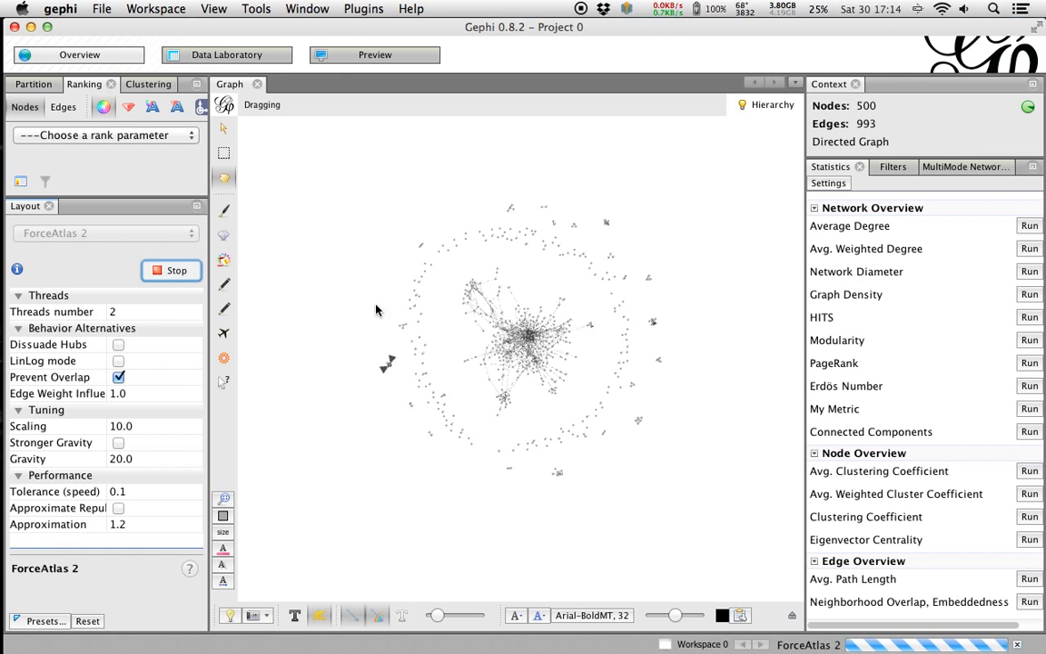
scroll(472, 346, up, 3)
scroll(327, 390, up, 5)
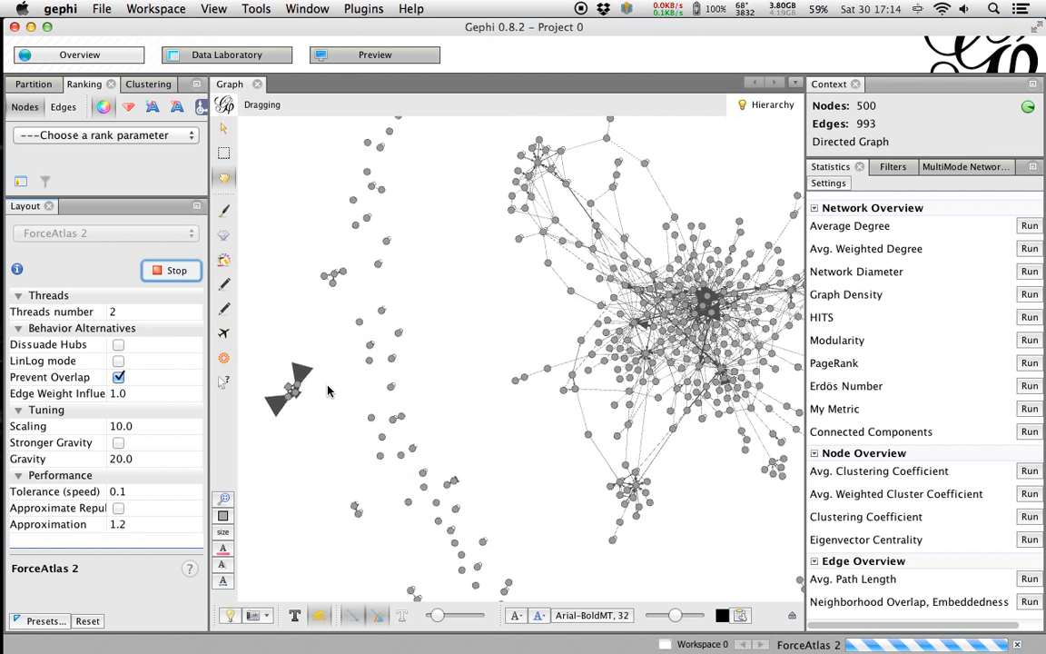
scroll(322, 390, up, 3)
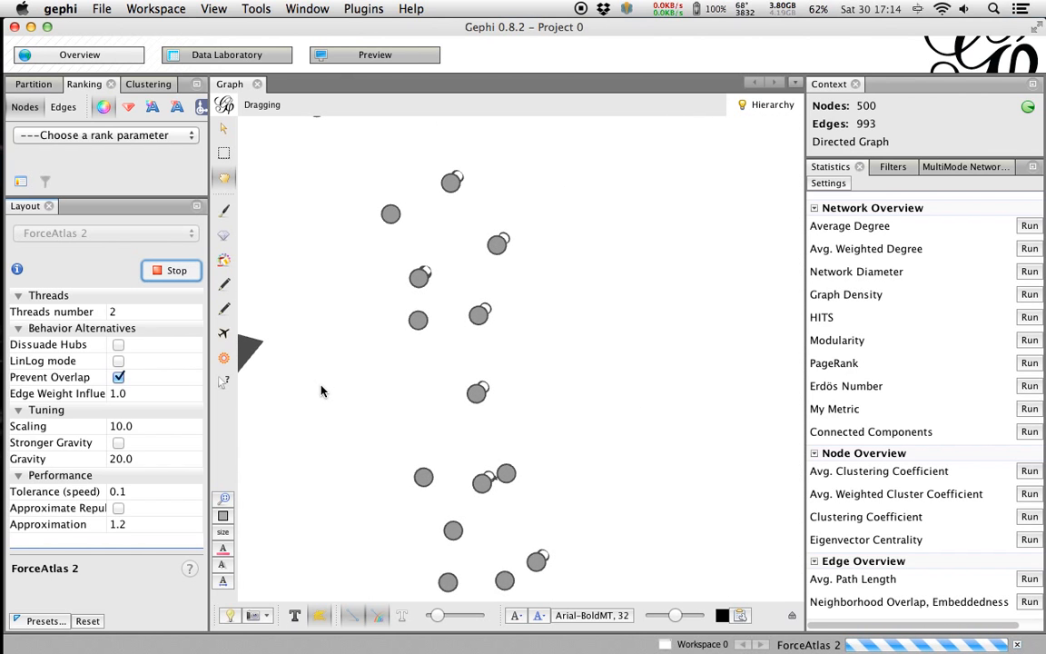
scroll(332, 438, down, 5)
scroll(332, 437, down, 3)
scroll(334, 432, down, 3)
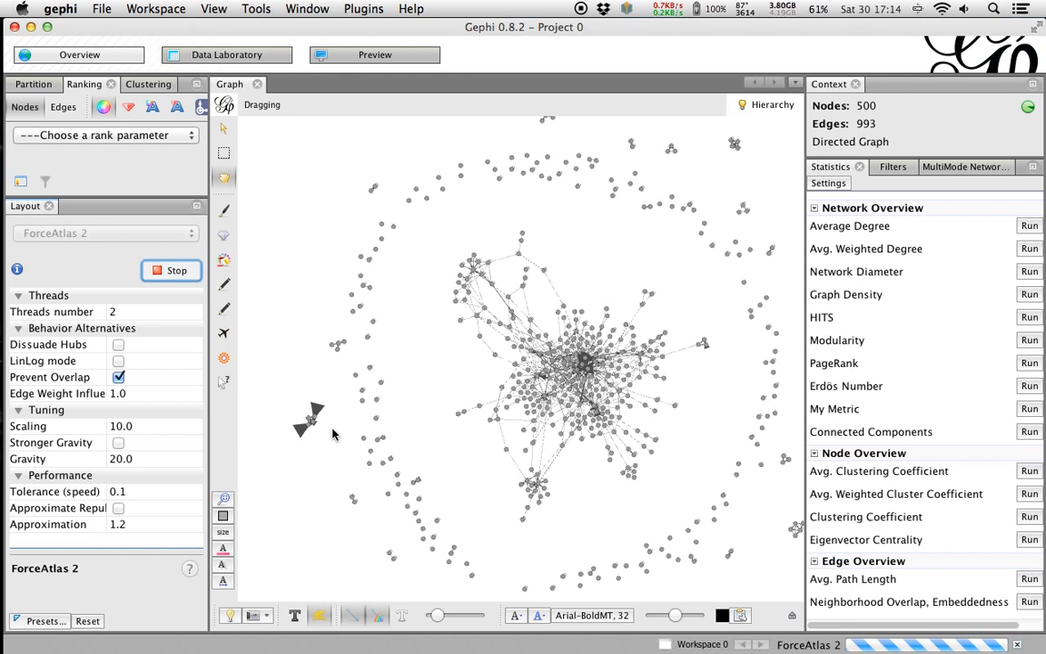
click(173, 271)
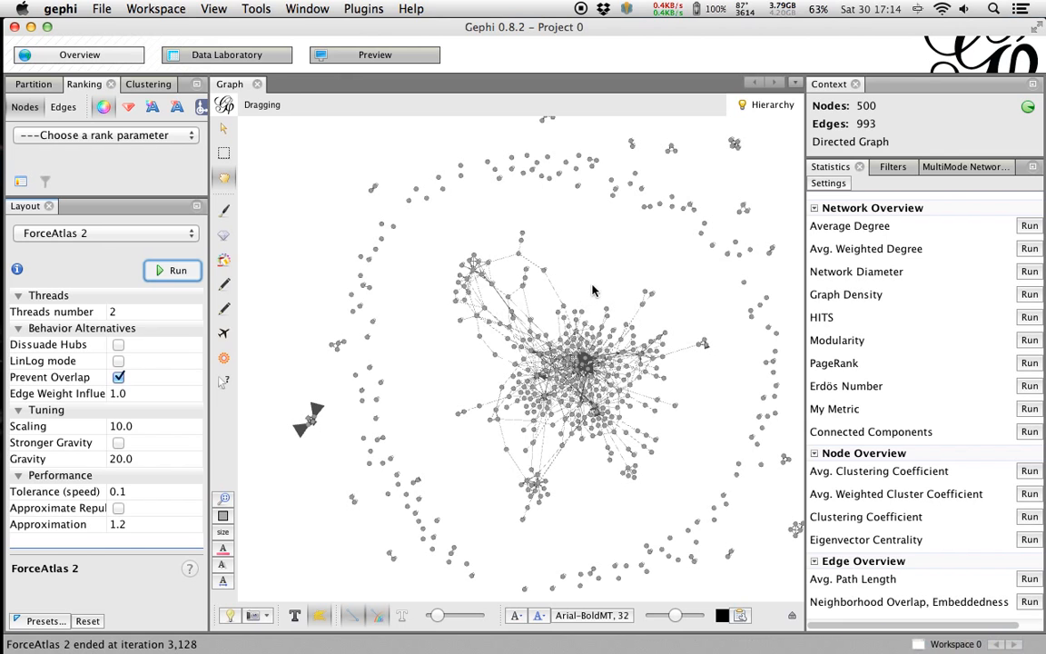
scroll(591, 275, down, 2)
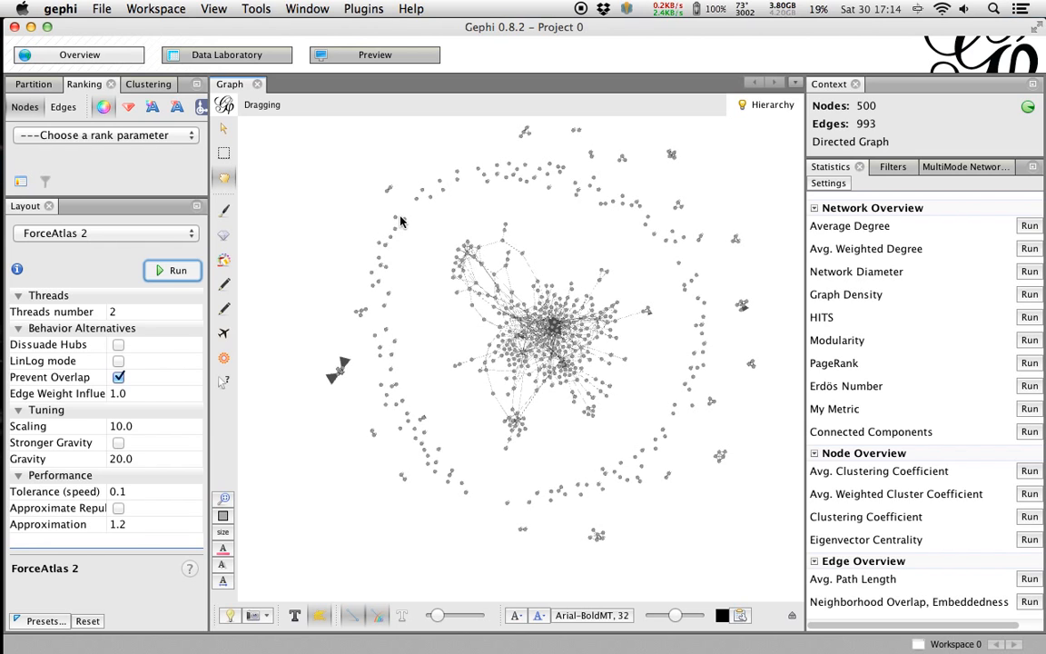
Enlarge the ranking settings area and size the nodes by no_mentions with a minimum of 5 and a maximum of 25.
click(128, 108)
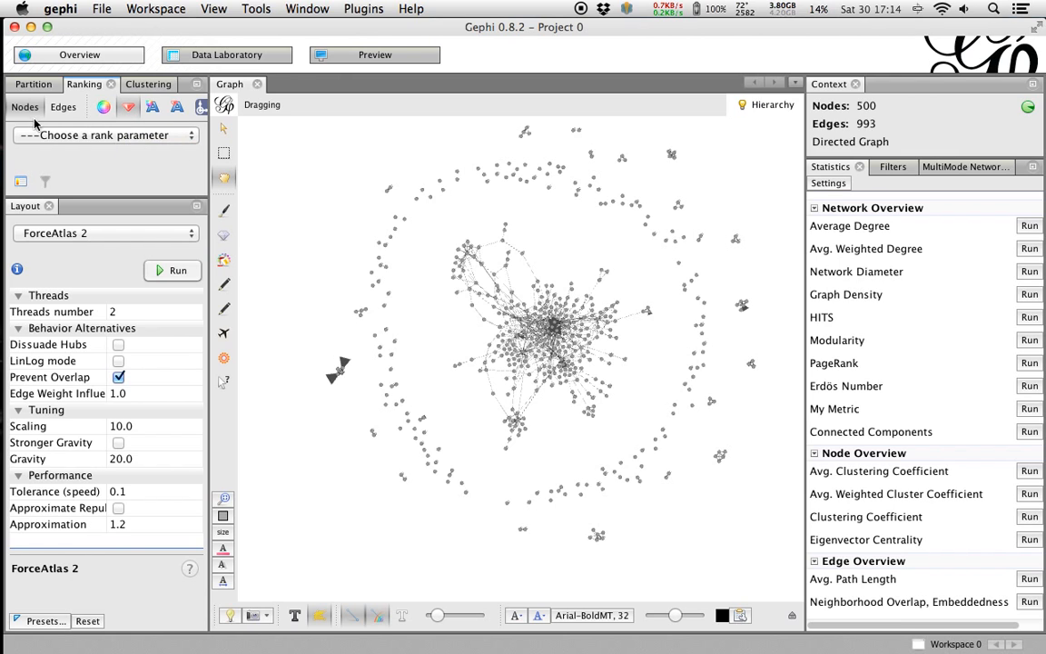
click(130, 135)
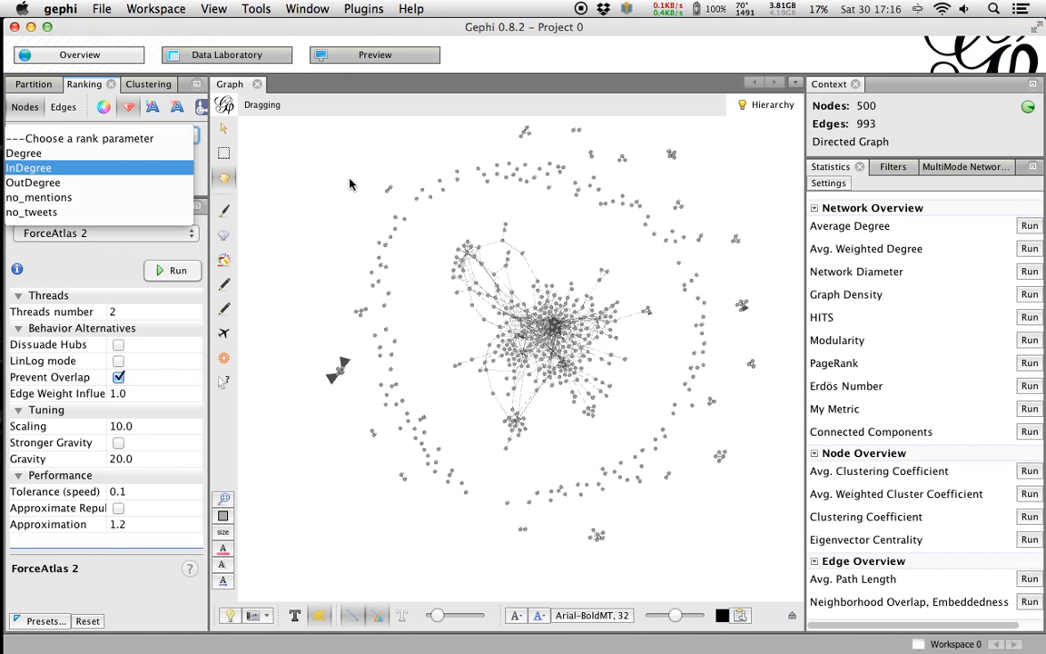
click(85, 197)
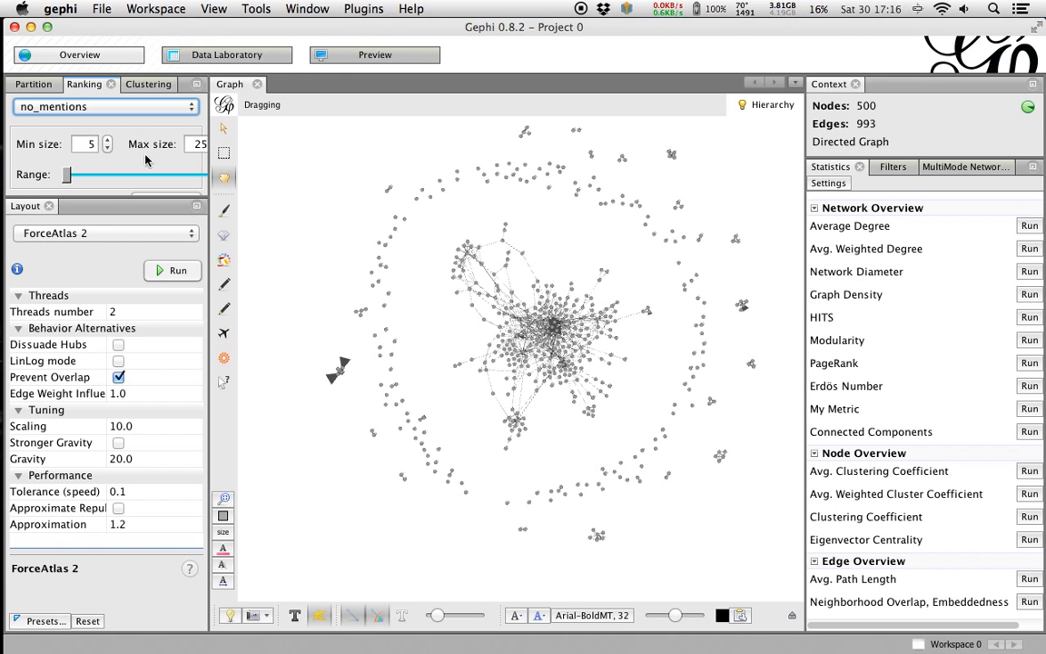
click(208, 193)
drag(208, 192, 192, 238)
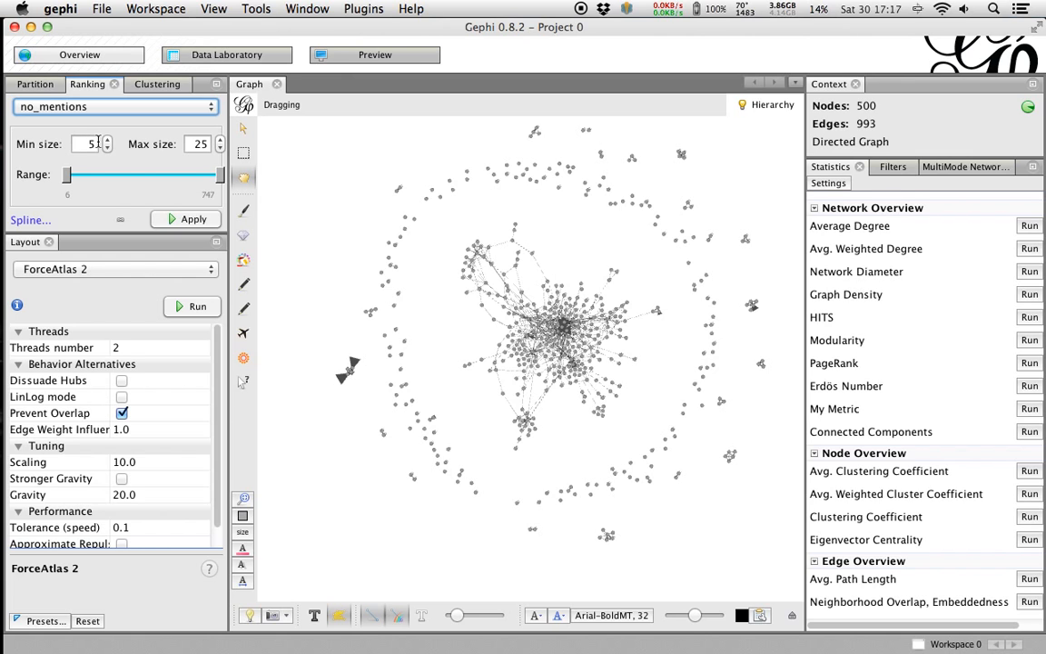
double_click(196, 146)
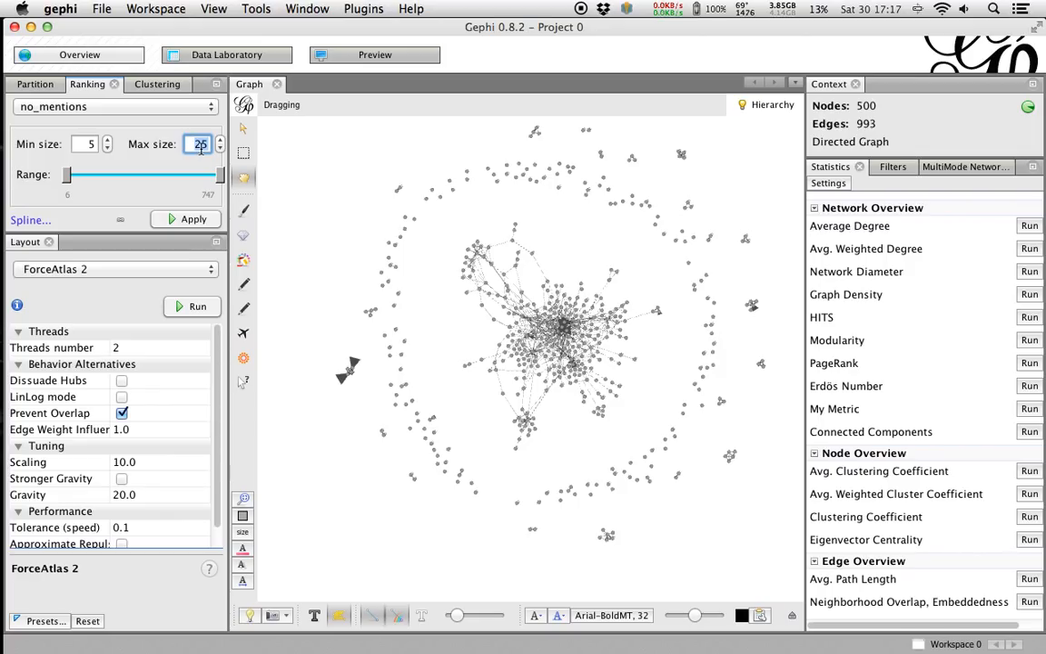
click(186, 220)
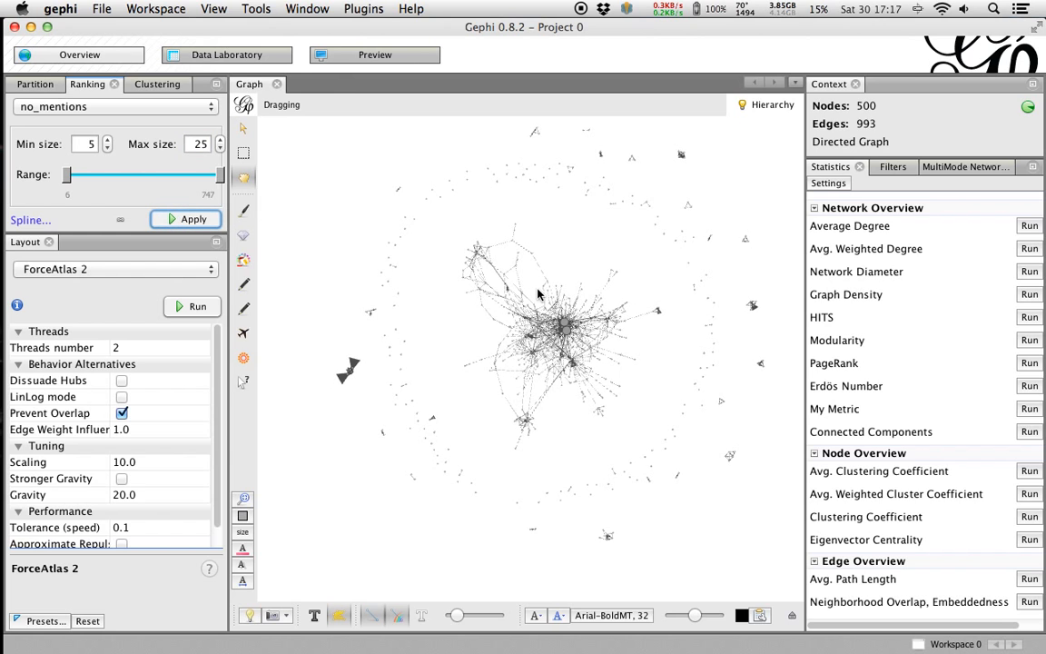
scroll(537, 293, up, 3)
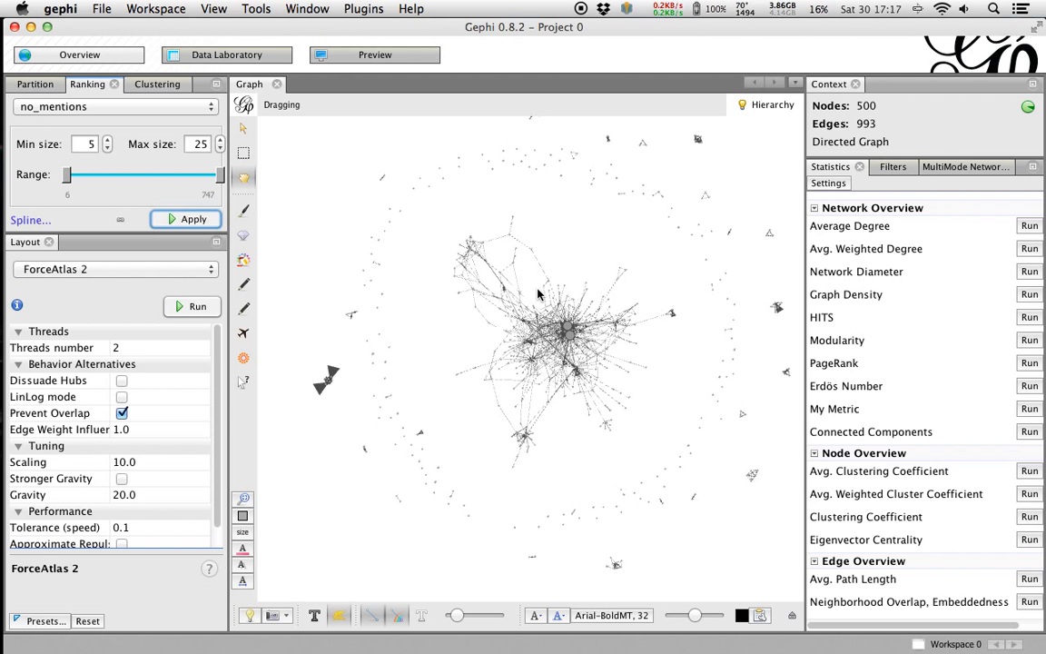
scroll(538, 294, up, 5)
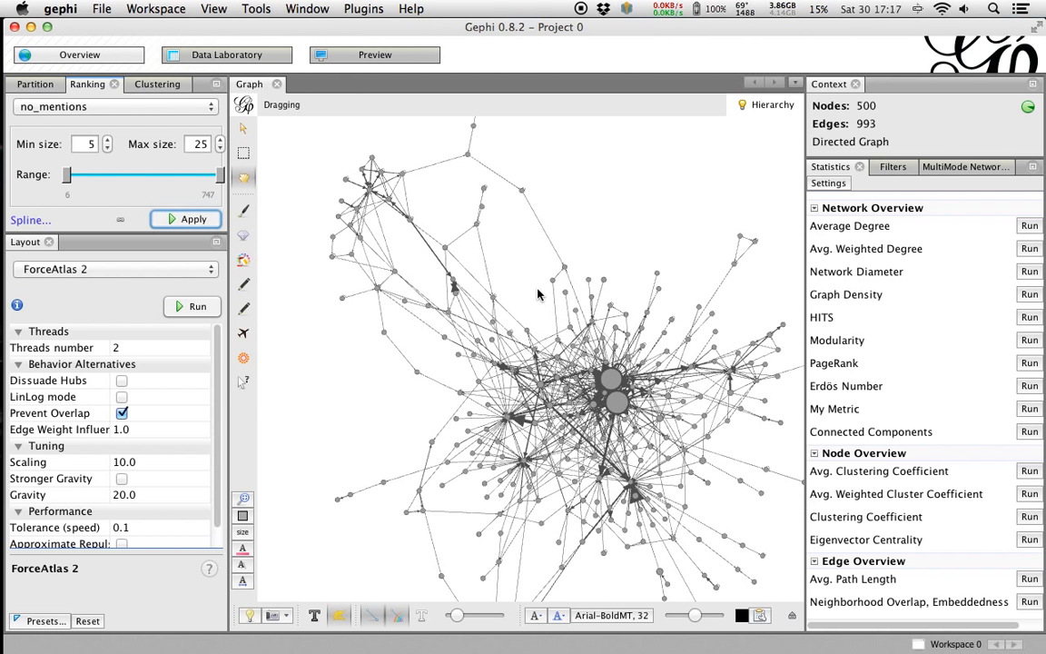
scroll(537, 293, down, 5)
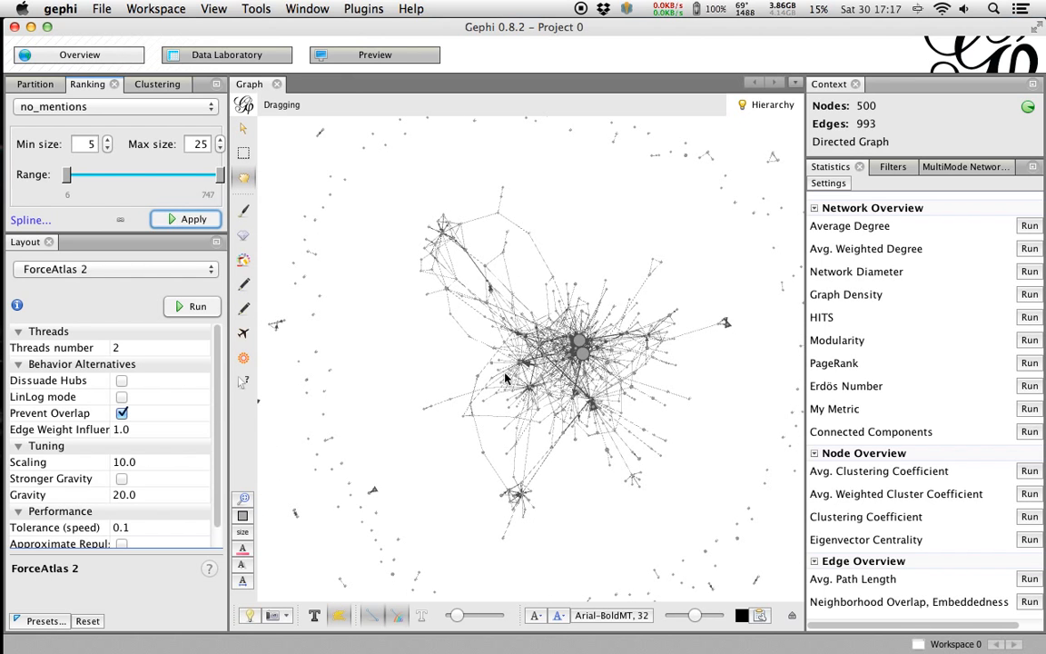
Try a minimum node size of 8 for the no_mentions ranking and check the result on the network.
click(107, 140)
click(107, 140)
click(107, 139)
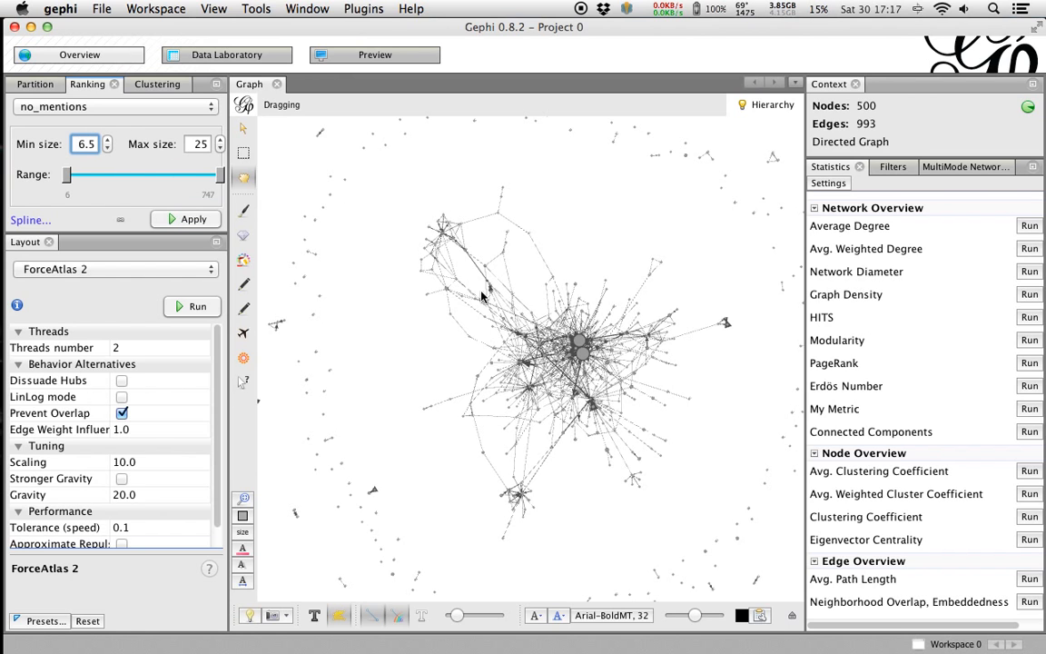
scroll(468, 267, up, 5)
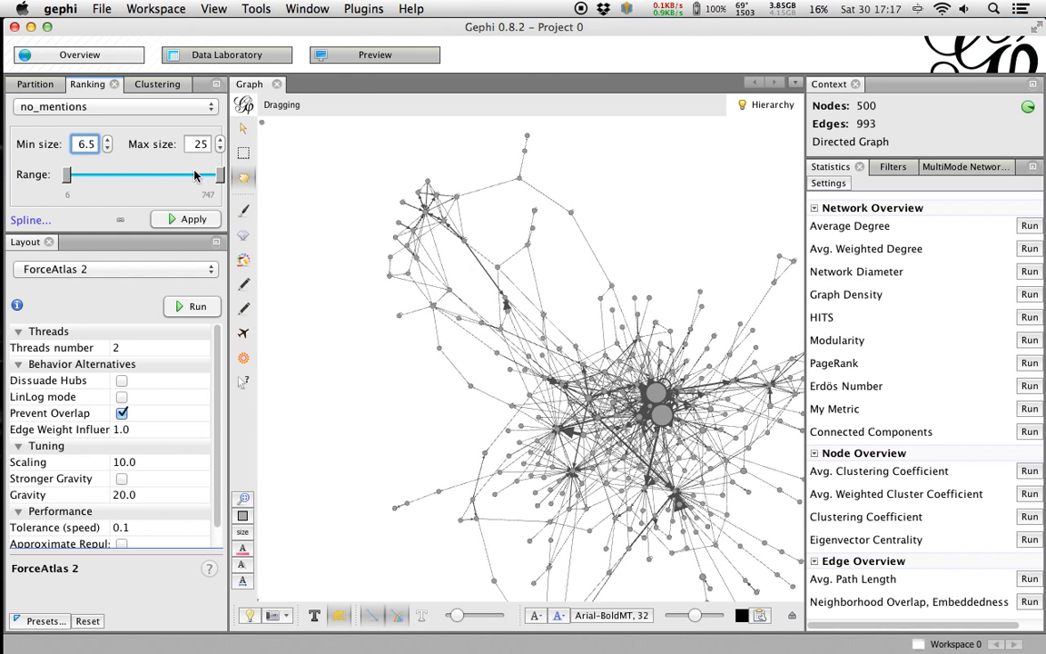
click(106, 140)
click(106, 141)
click(161, 216)
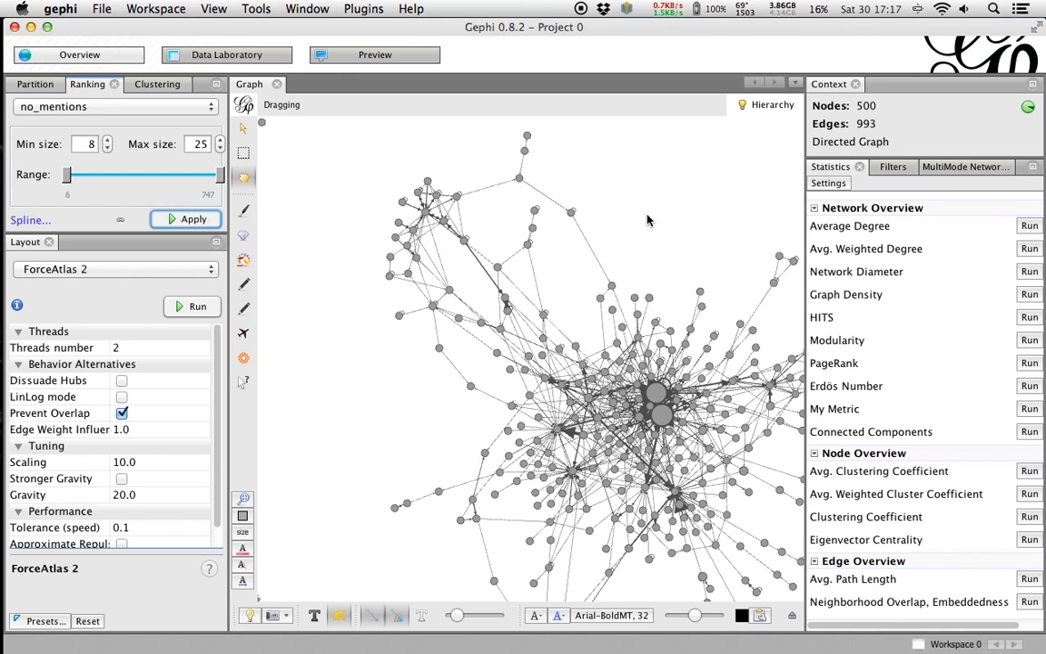
scroll(646, 217, down, 3)
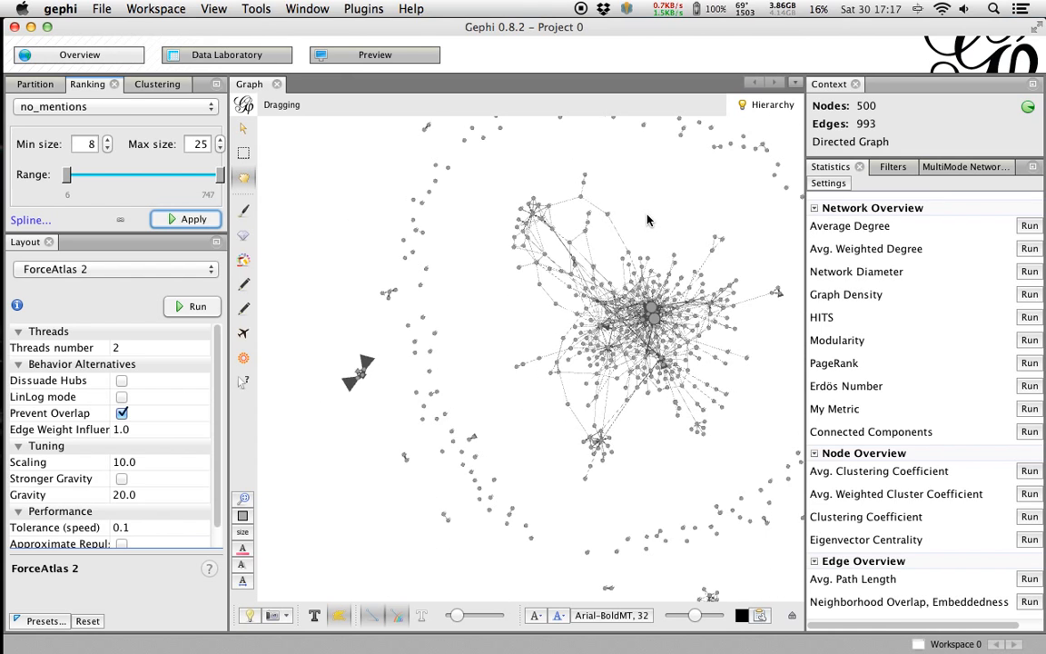
Set the minimum node size to 7 and apply the no_mentions size ranking.
click(107, 149)
click(107, 149)
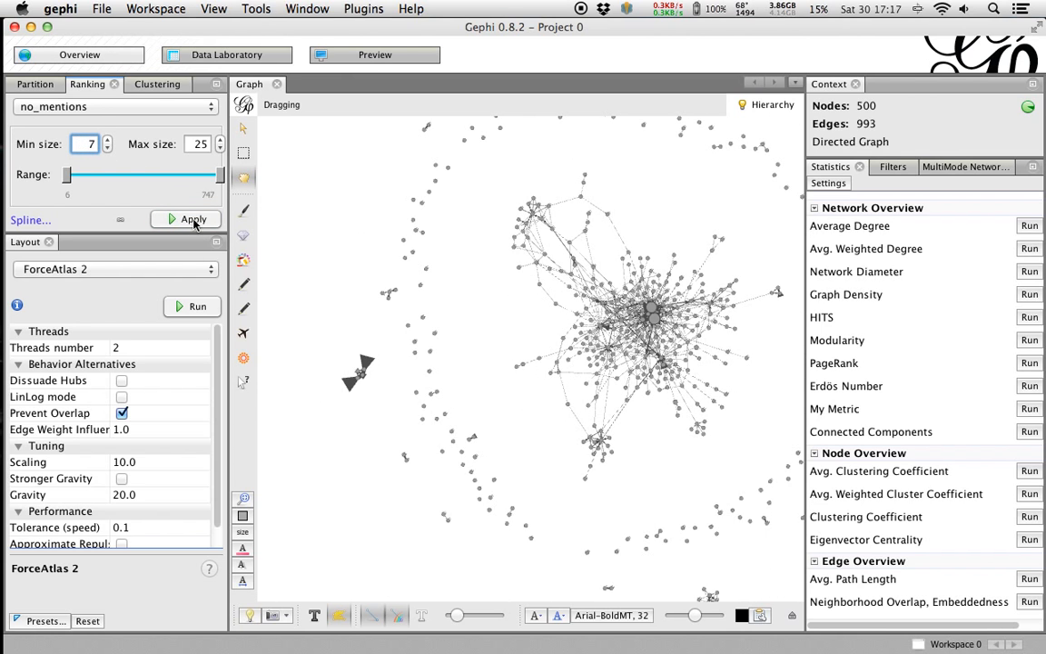
click(192, 220)
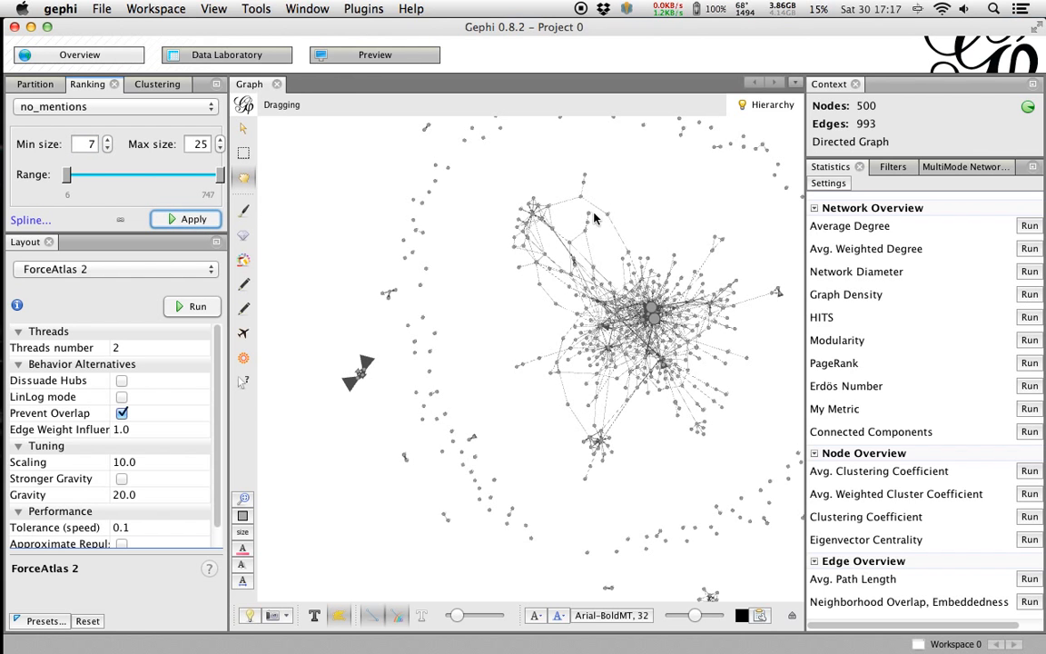
Run the ForceAtlas 2 layout briefly on the resized nodes around the two central hubs, and stop it.
drag(487, 319, 455, 310)
scroll(527, 268, up, 5)
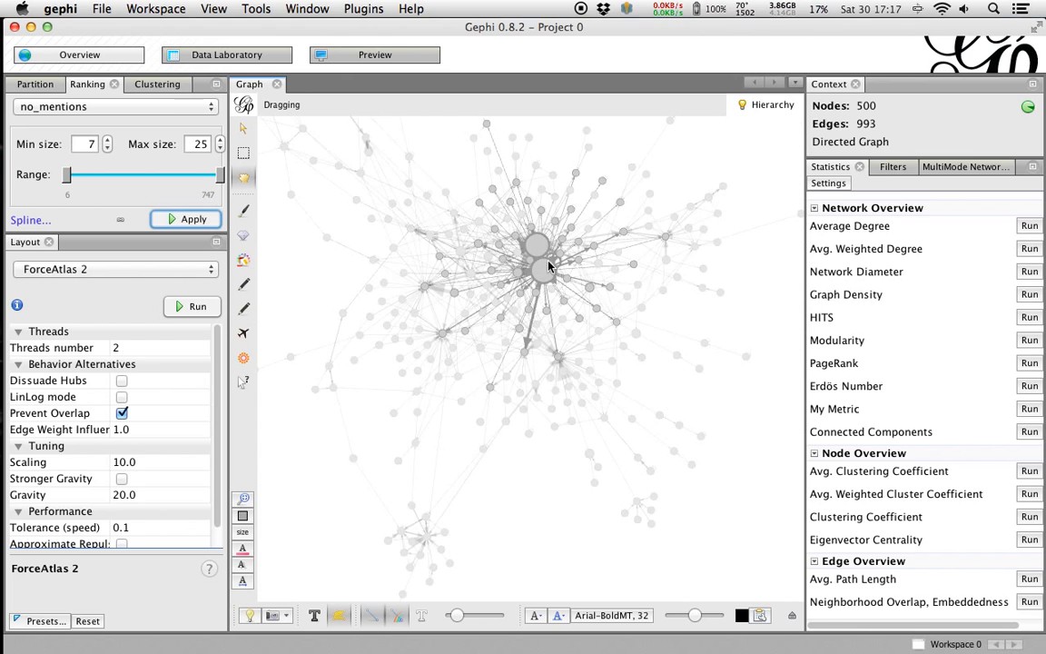
scroll(547, 264, down, 5)
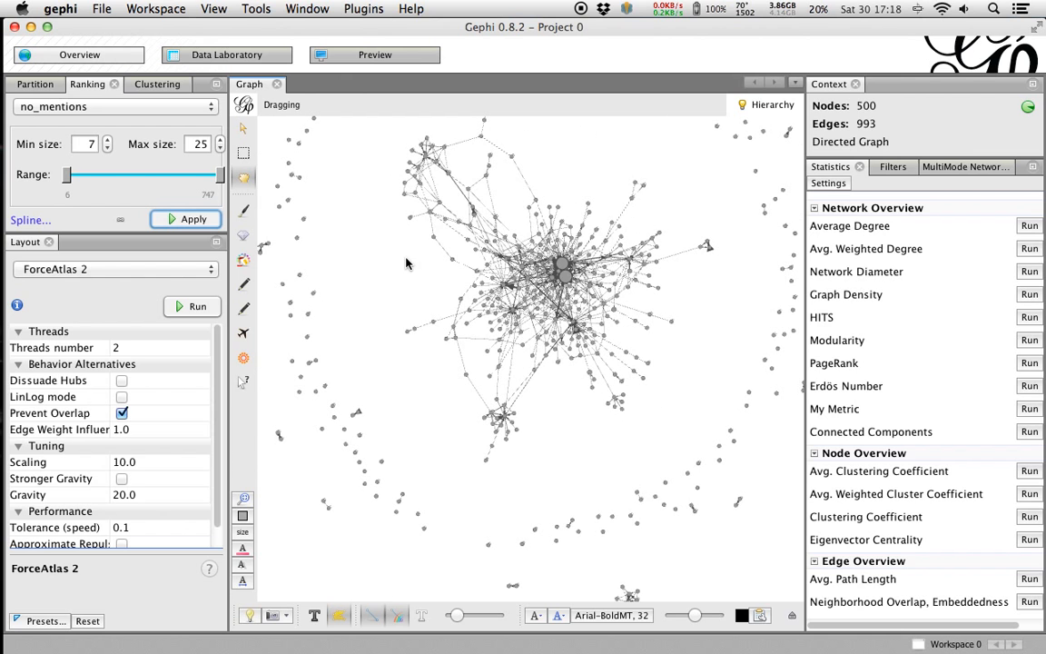
scroll(581, 277, up, 5)
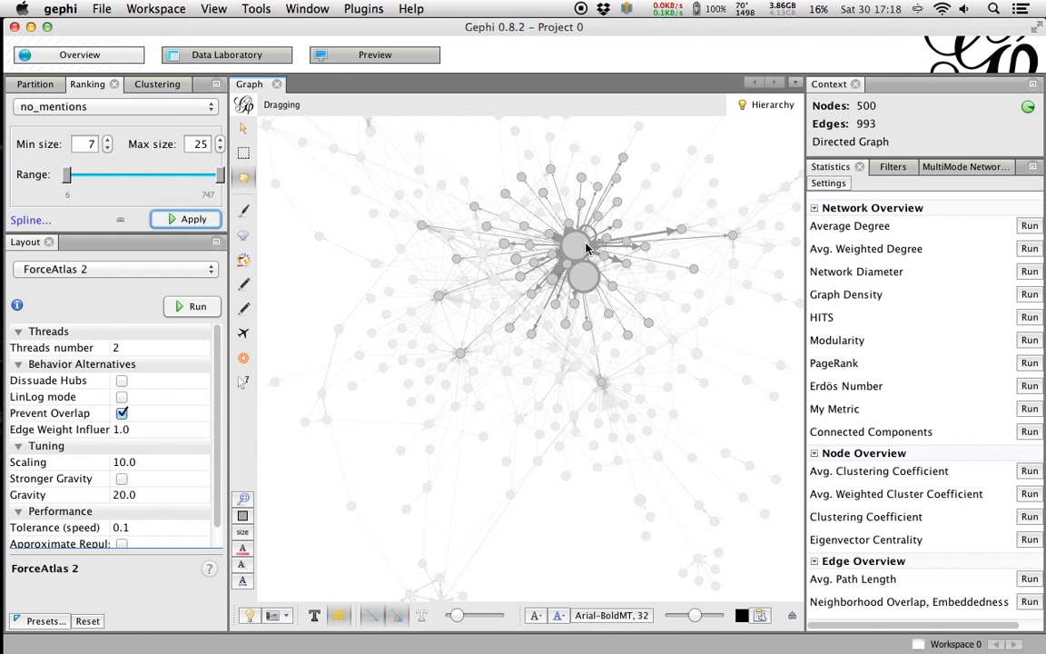
click(194, 306)
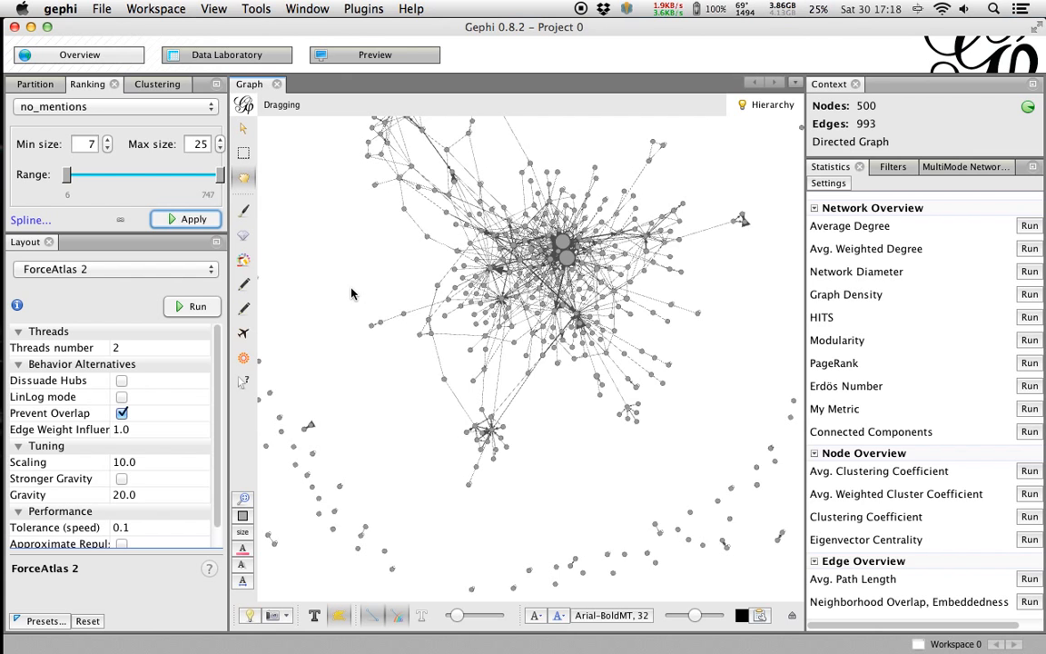
click(193, 306)
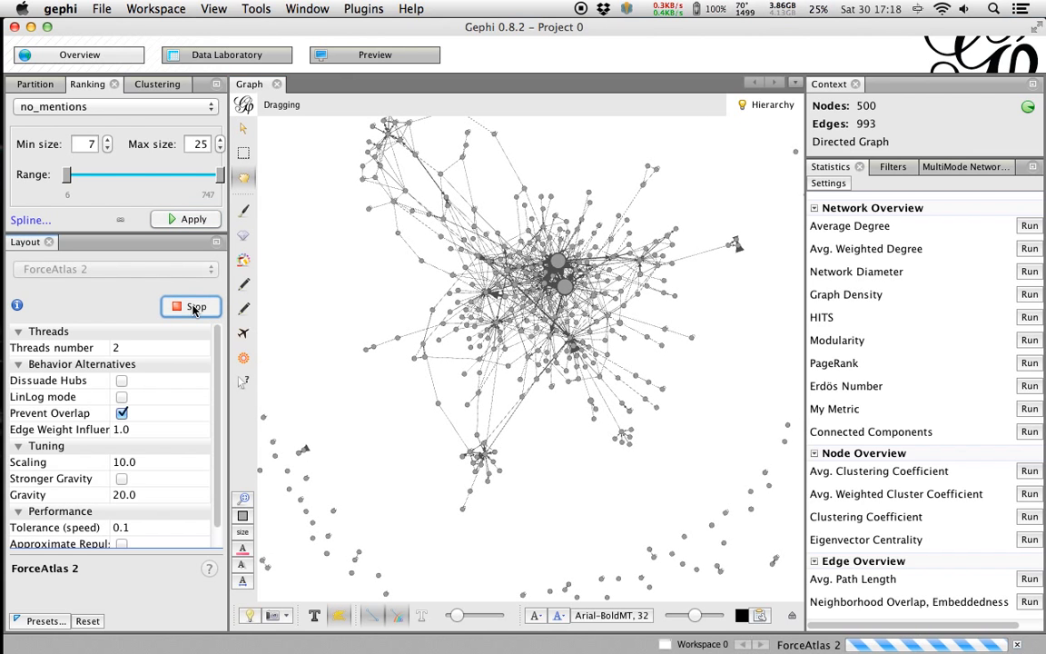
click(193, 306)
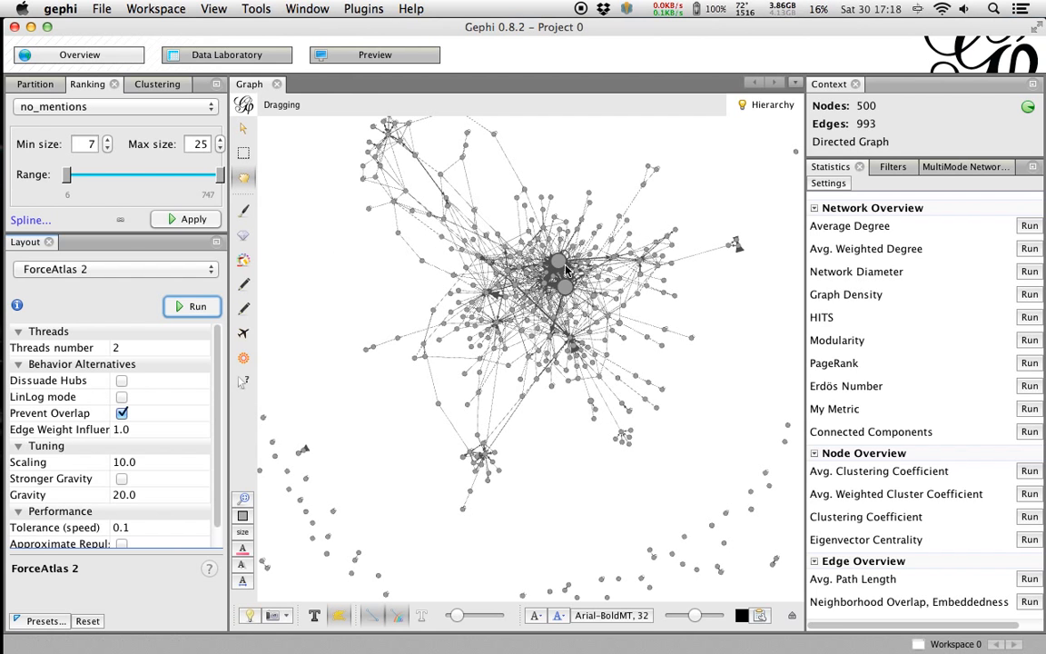
Show the node labels on the graph and reduce their size until the individual names around the central hubs are readable.
scroll(563, 296, down, 4)
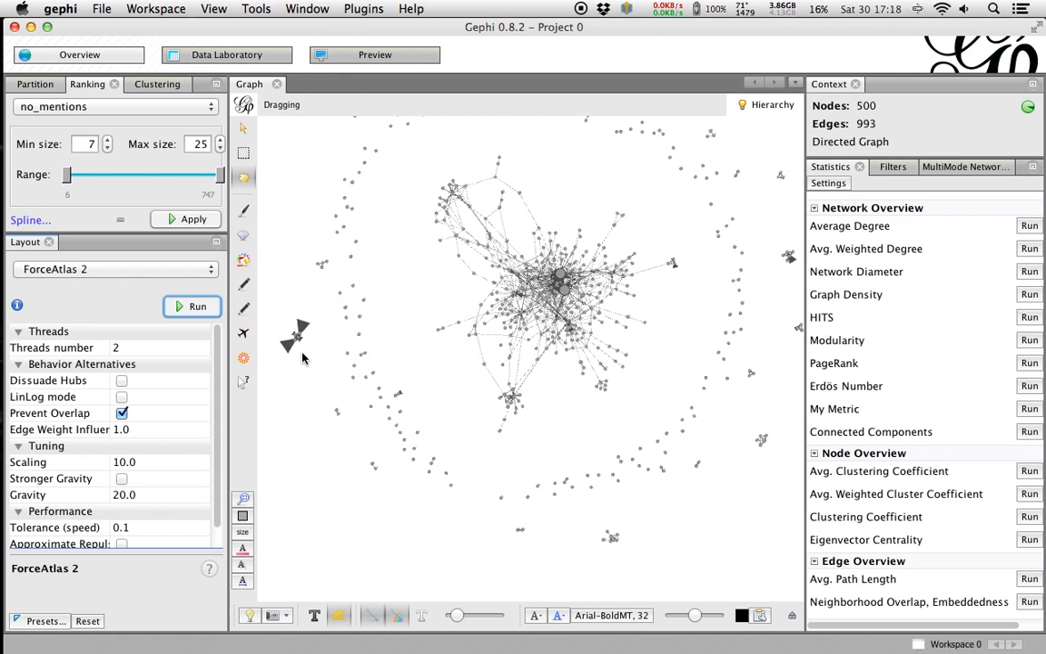
drag(452, 359, 421, 371)
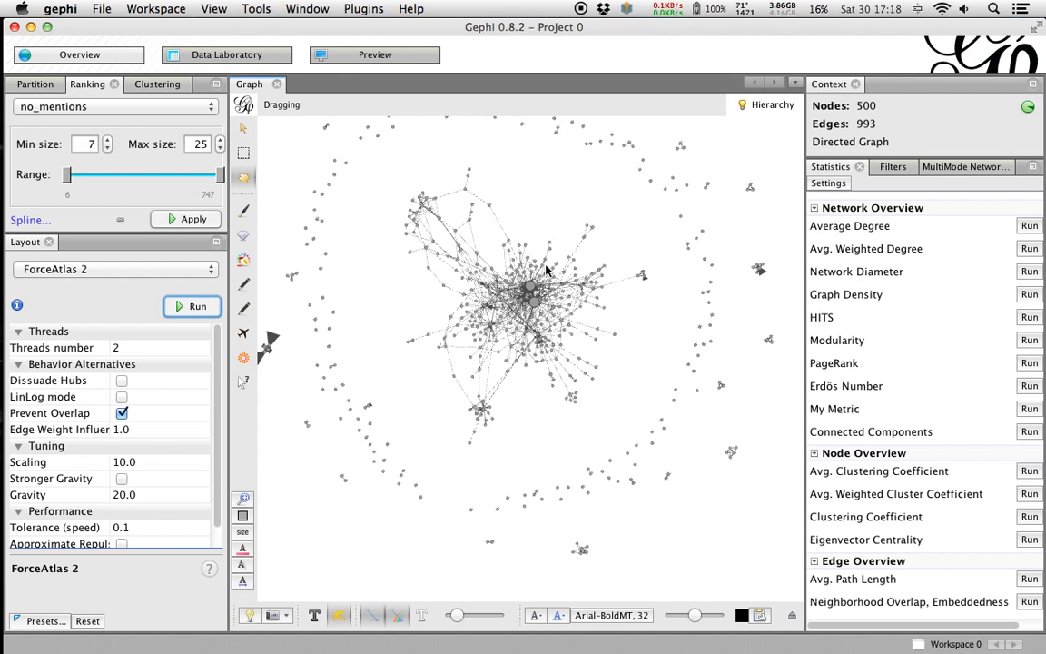
scroll(482, 265, up, 10)
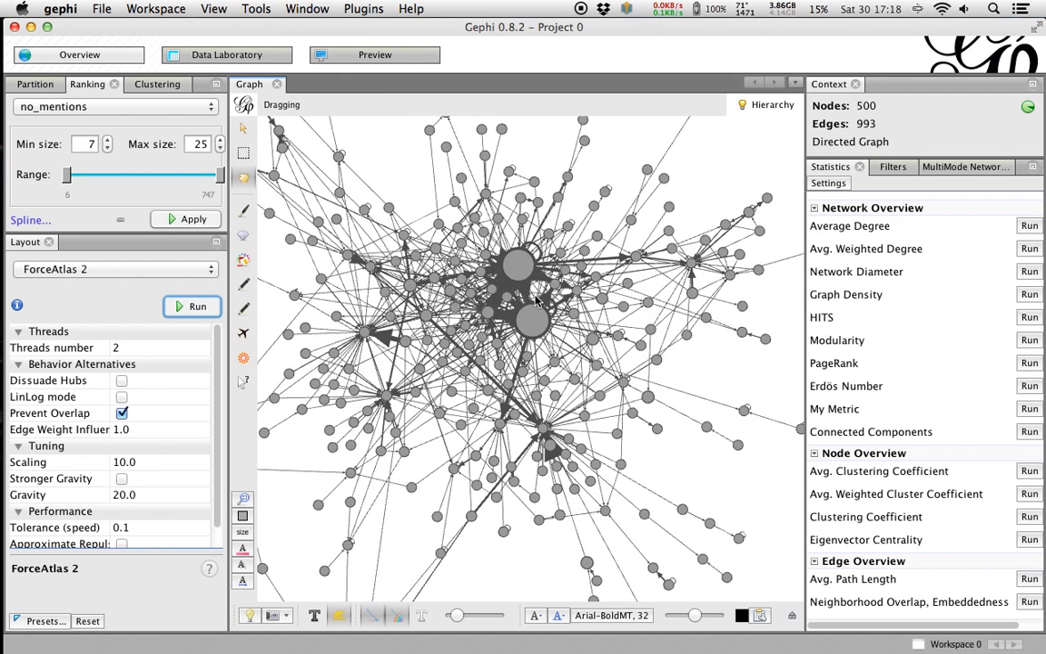
click(315, 616)
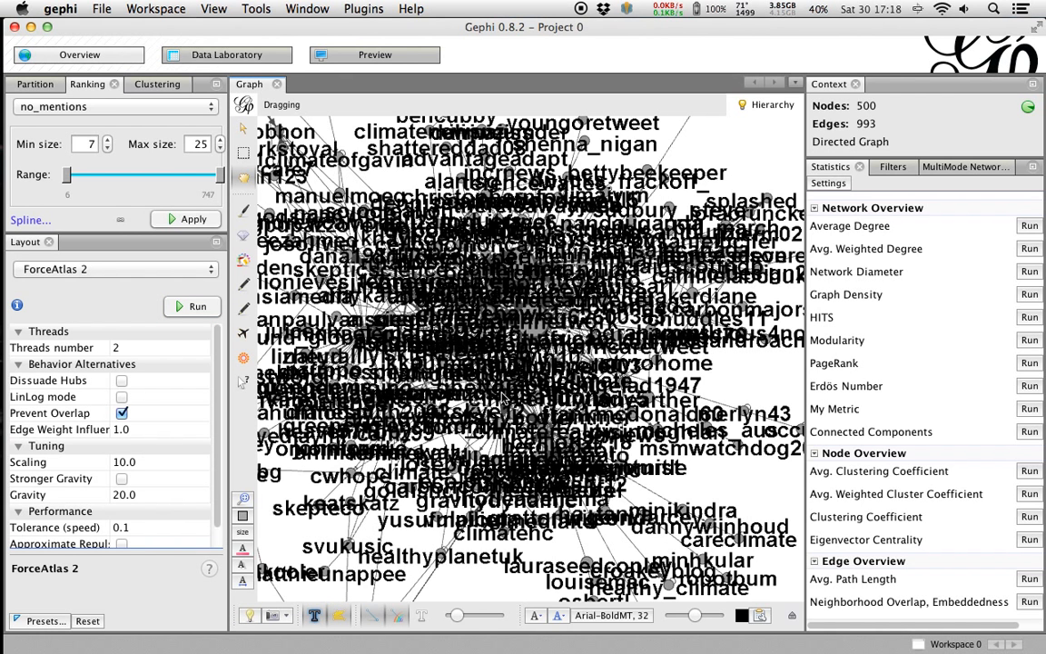
drag(693, 620, 674, 621)
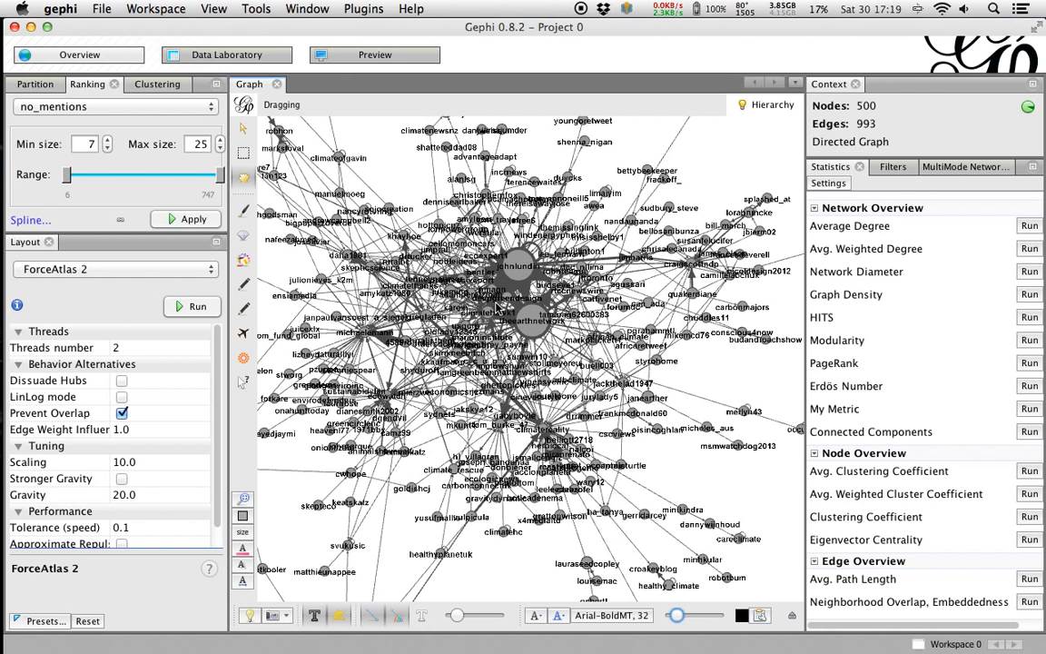
Examine the labelled neighbours of the two largest central nodes up close, and hide the node labels.
scroll(502, 309, up, 3)
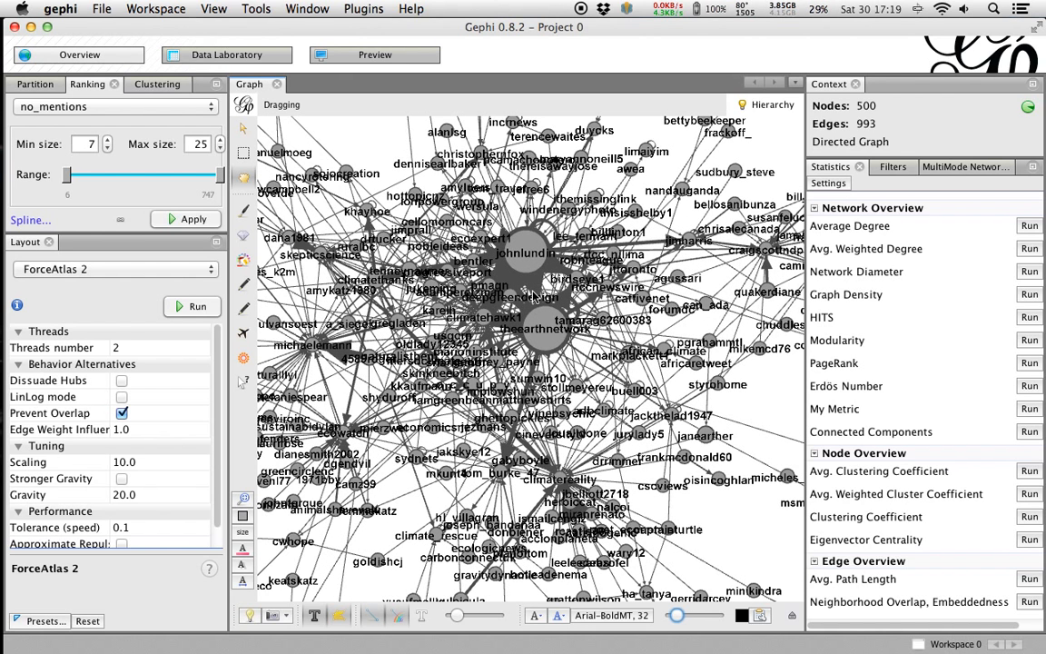
scroll(533, 295, up, 3)
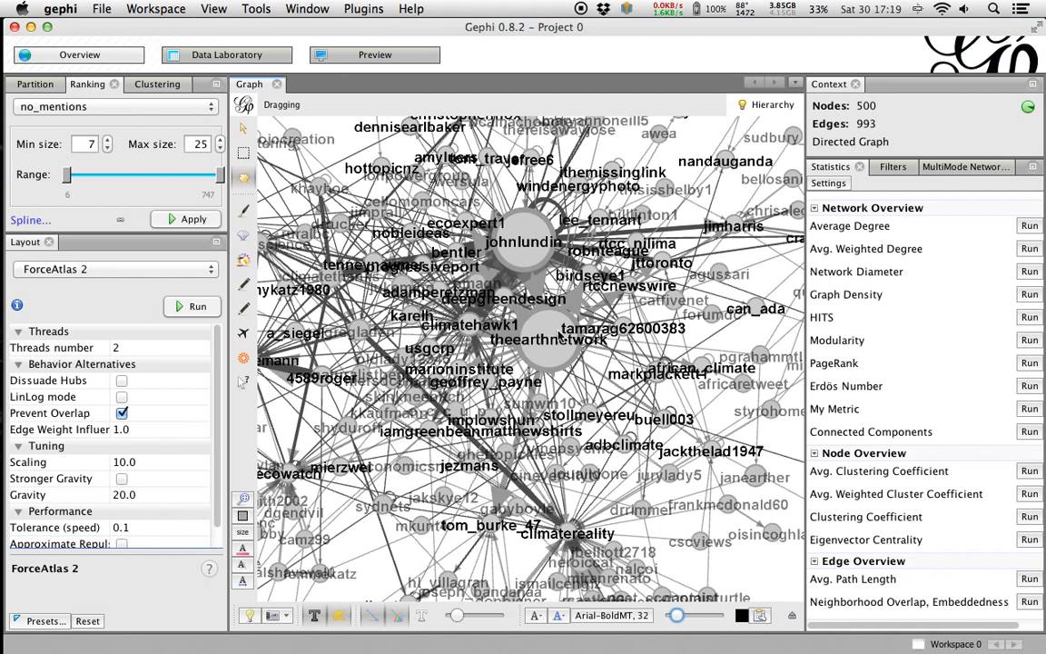
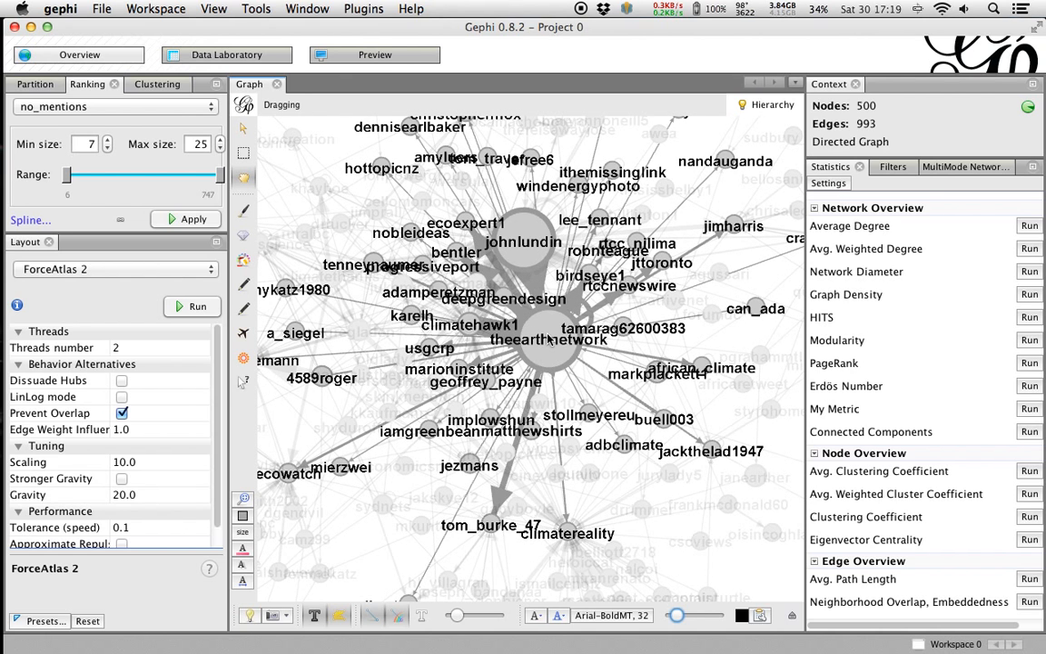
scroll(548, 338, down, 2)
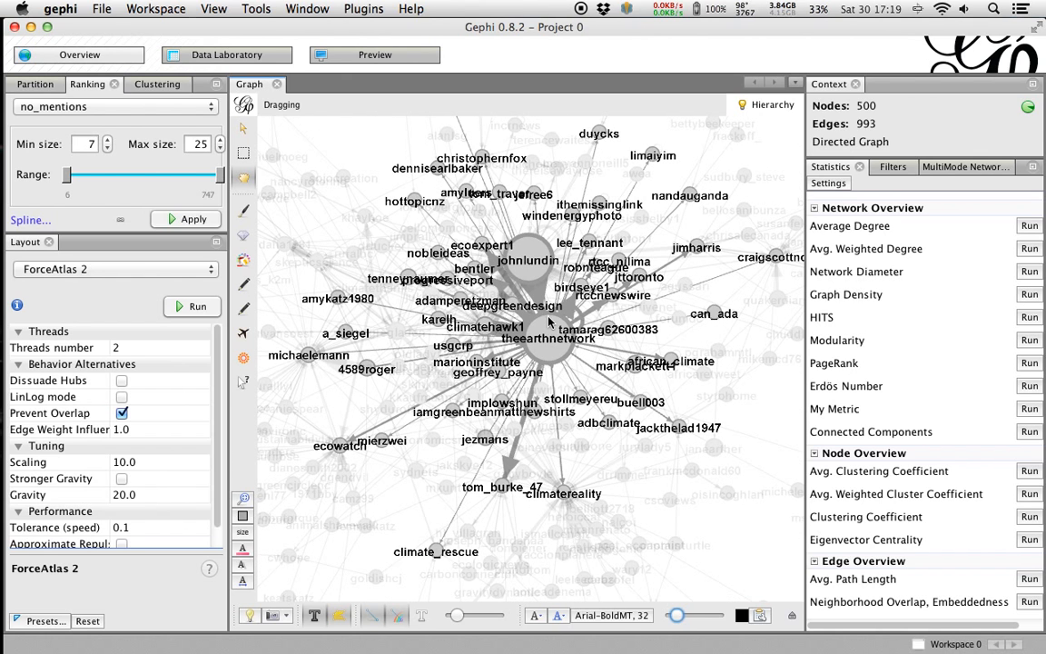
scroll(549, 319, down, 3)
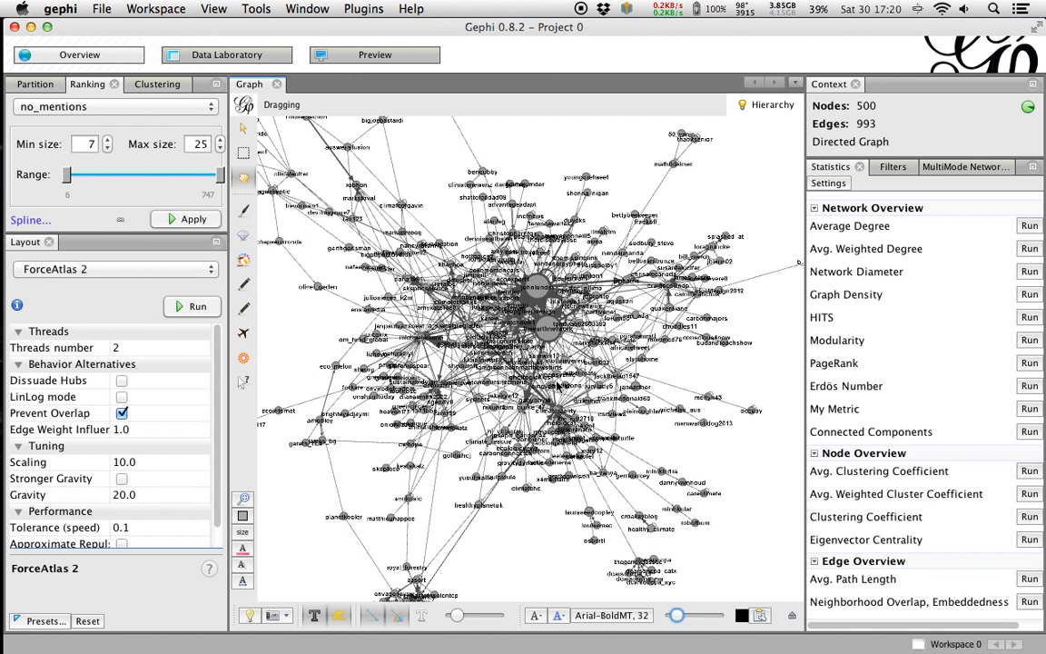
click(315, 616)
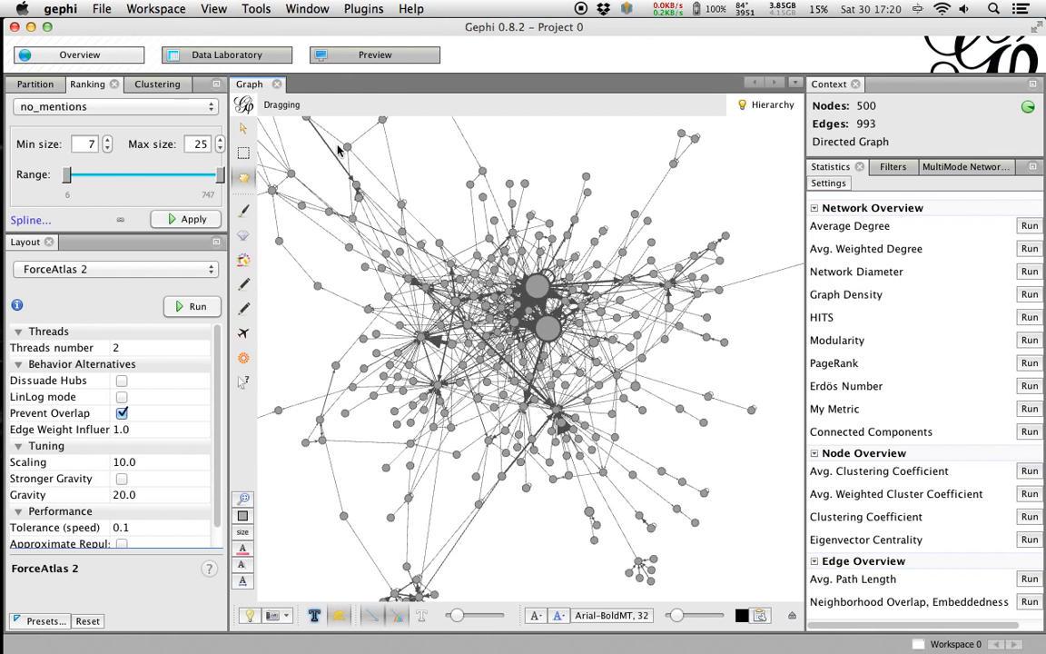
Open the nodes table in the Data Laboratory and sort it by no_mentions in descending order.
click(231, 58)
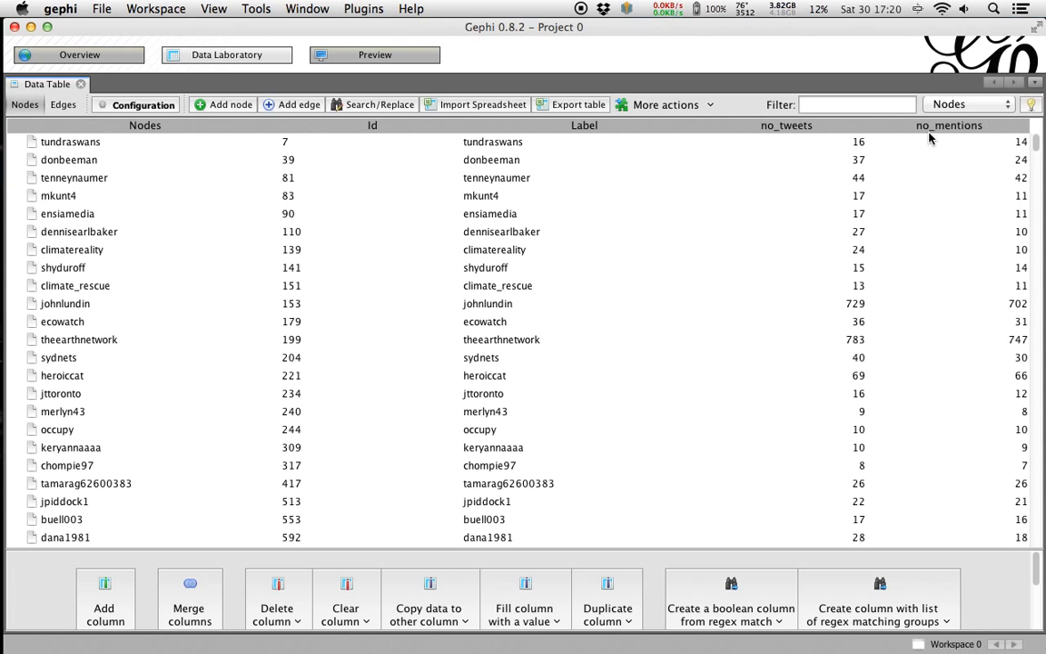
click(951, 127)
click(954, 128)
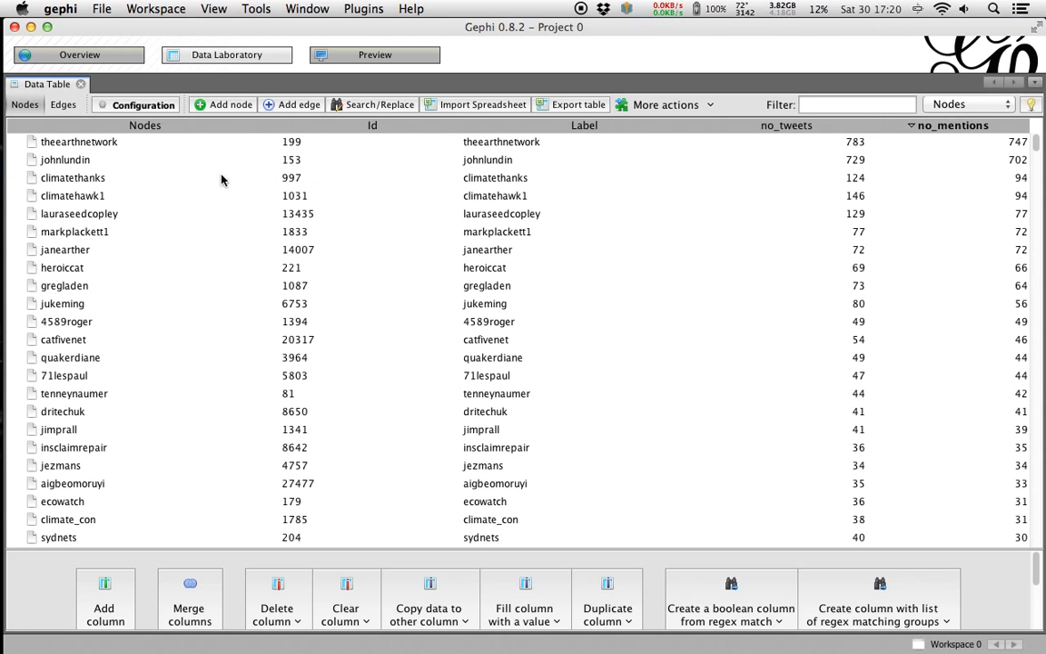
Compare the two most-mentioned accounts with the mention counts further down the sorted nodes table.
click(78, 145)
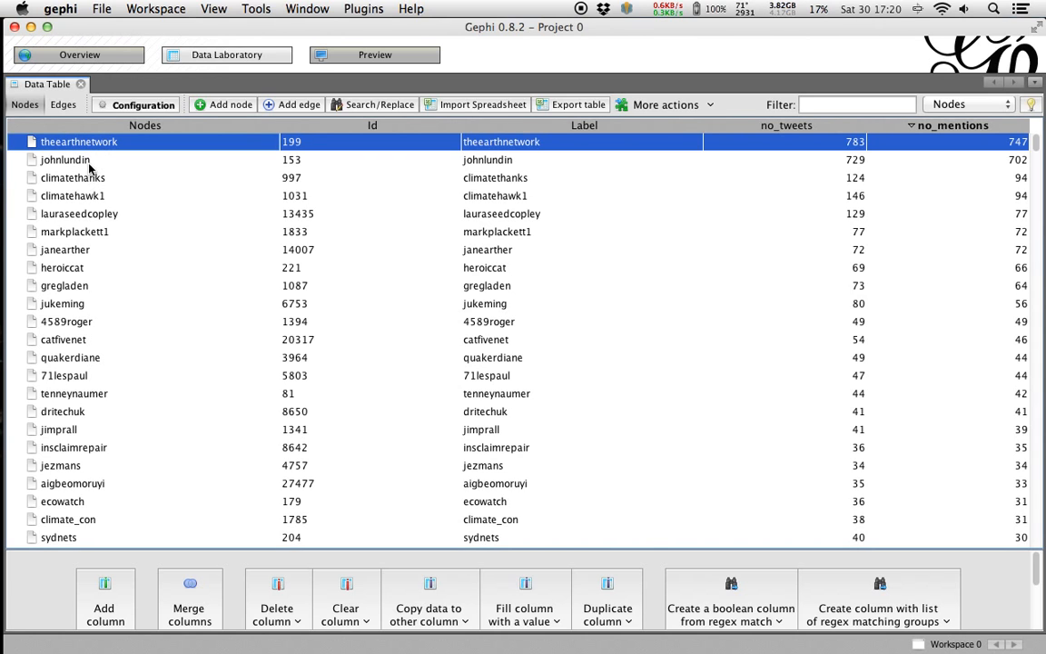
click(78, 159)
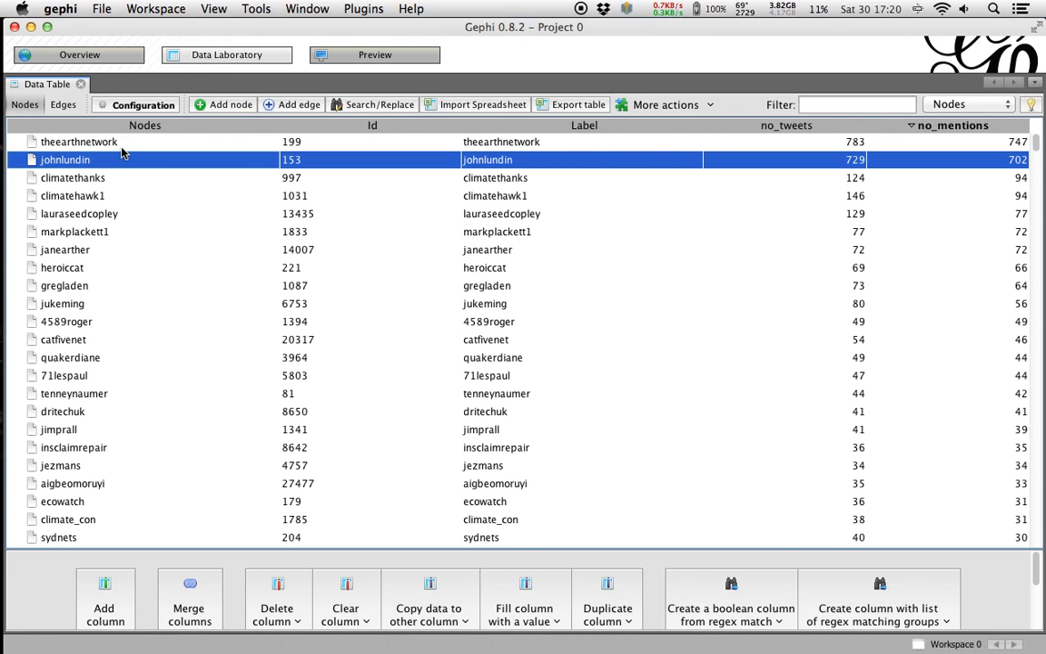
scroll(154, 193, down, 15)
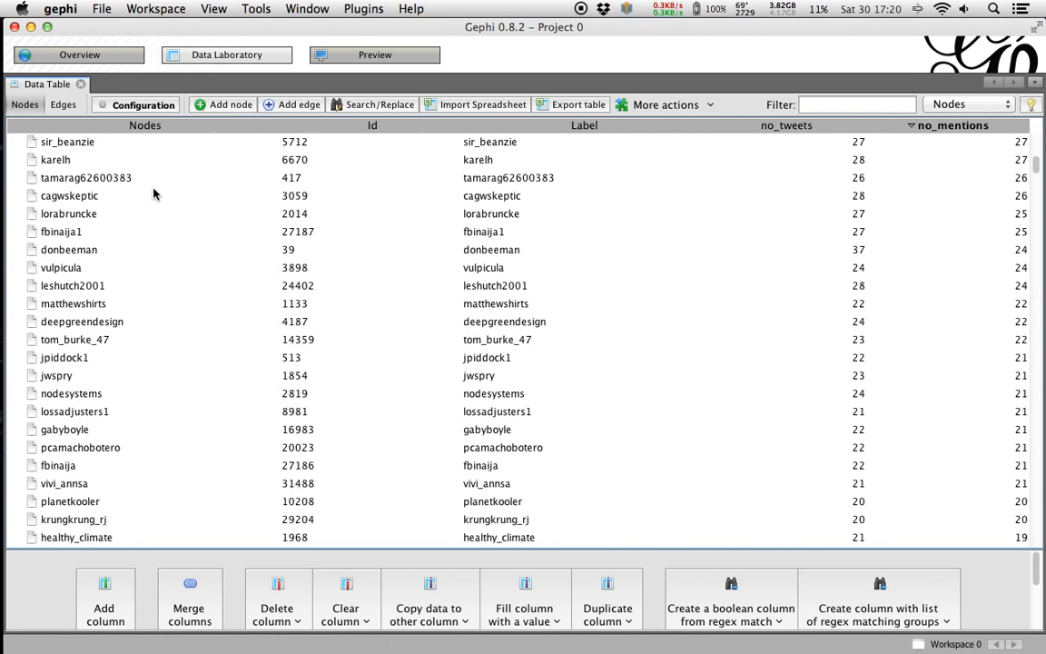
scroll(154, 193, up, 20)
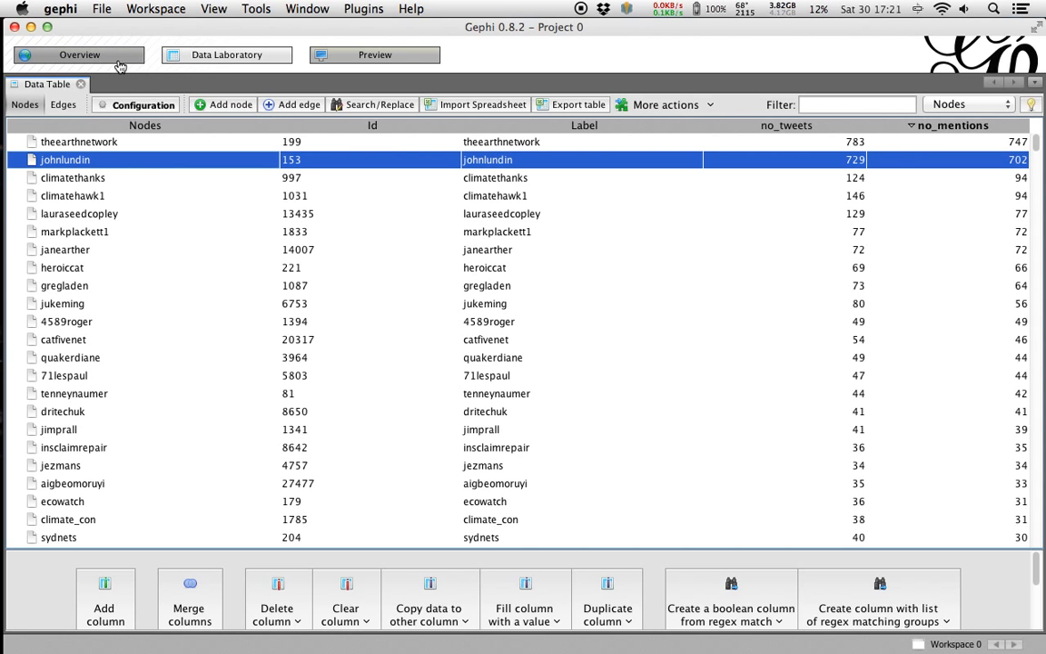
Return to the graph overview, keep no_mentions as the rank parameter, and enlarge the ranking settings area.
click(102, 60)
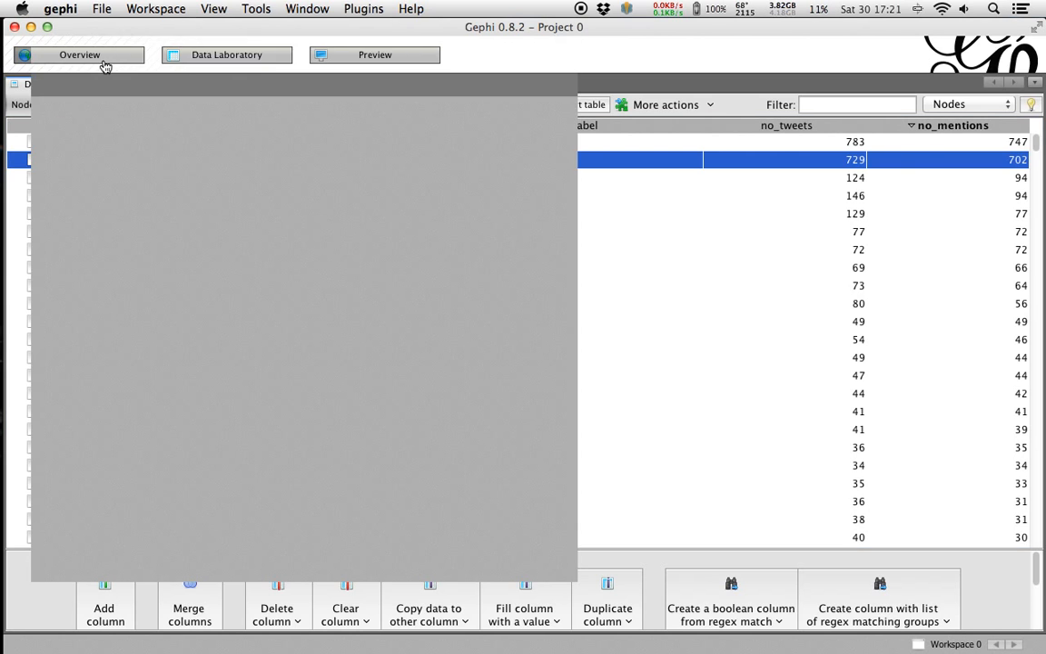
click(90, 107)
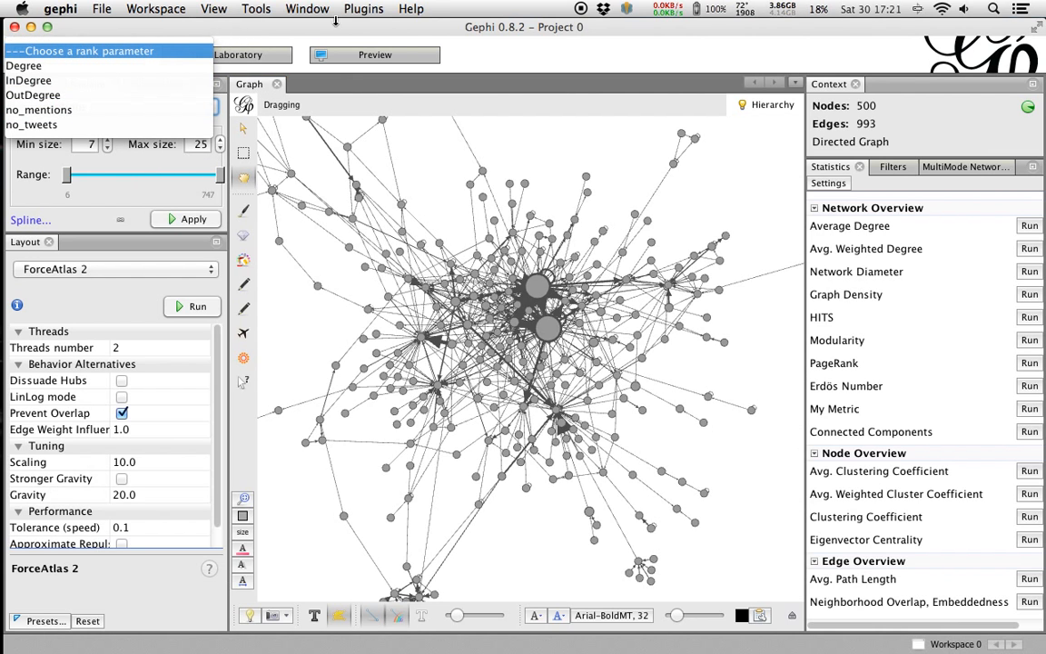
click(123, 110)
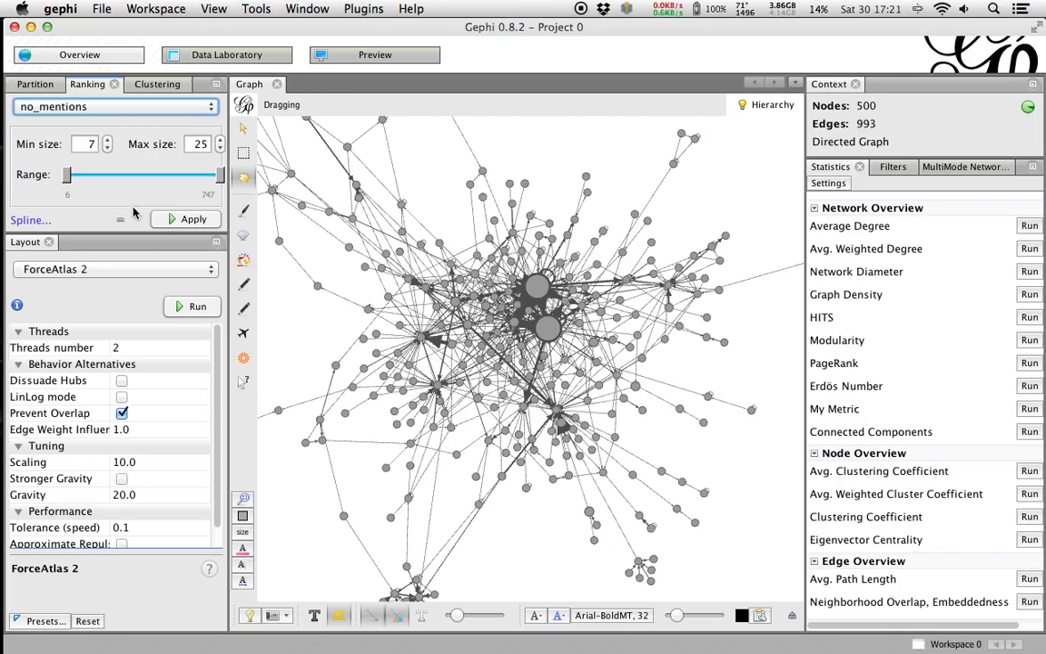
drag(127, 232, 128, 309)
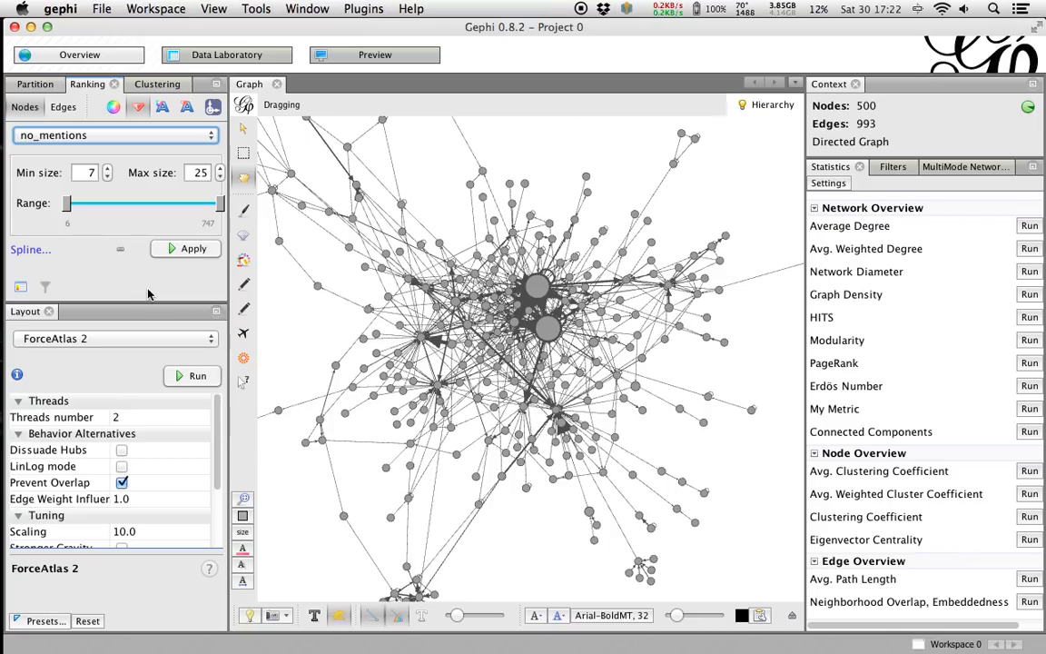
Switch the no_mentions node ranking from size to color and look through the default color palettes without choosing one.
click(113, 108)
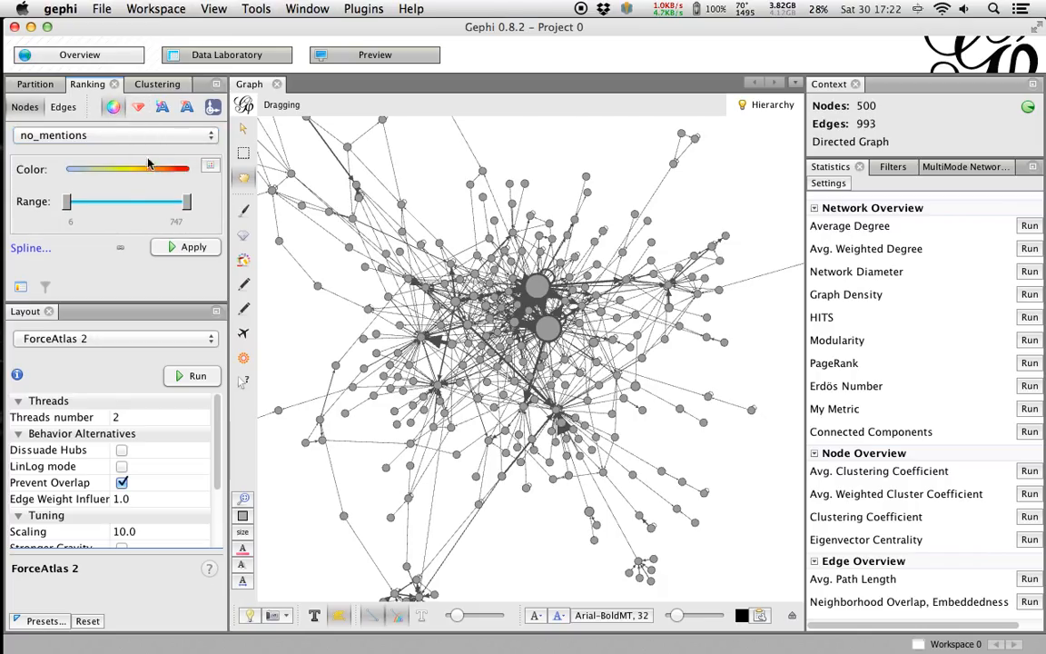
mouse_move(72, 174)
click(214, 169)
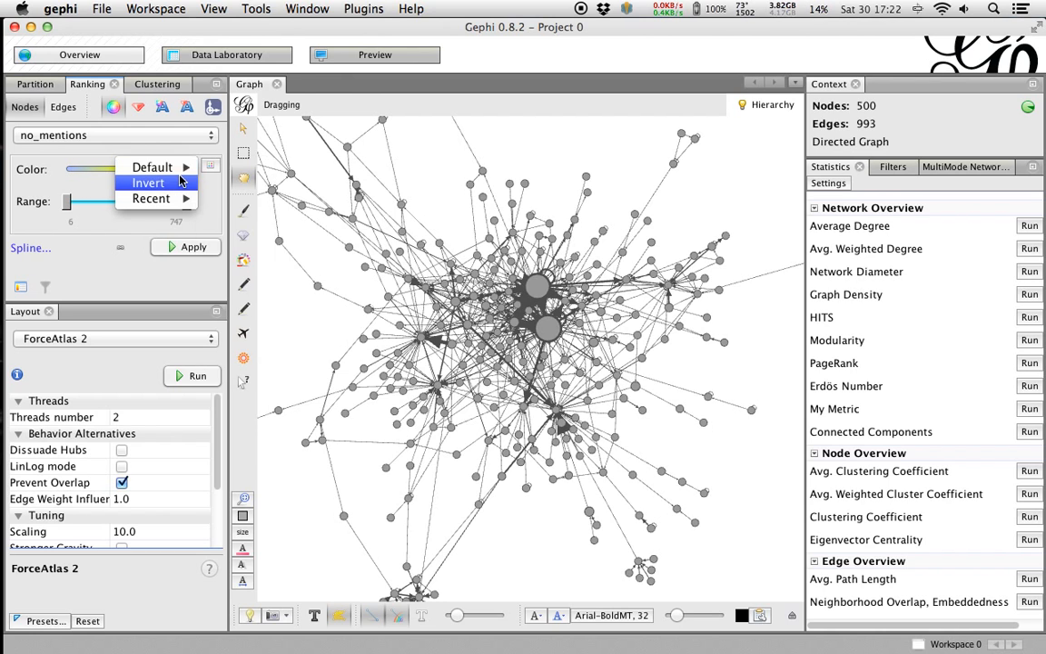
mouse_move(177, 199)
mouse_move(177, 170)
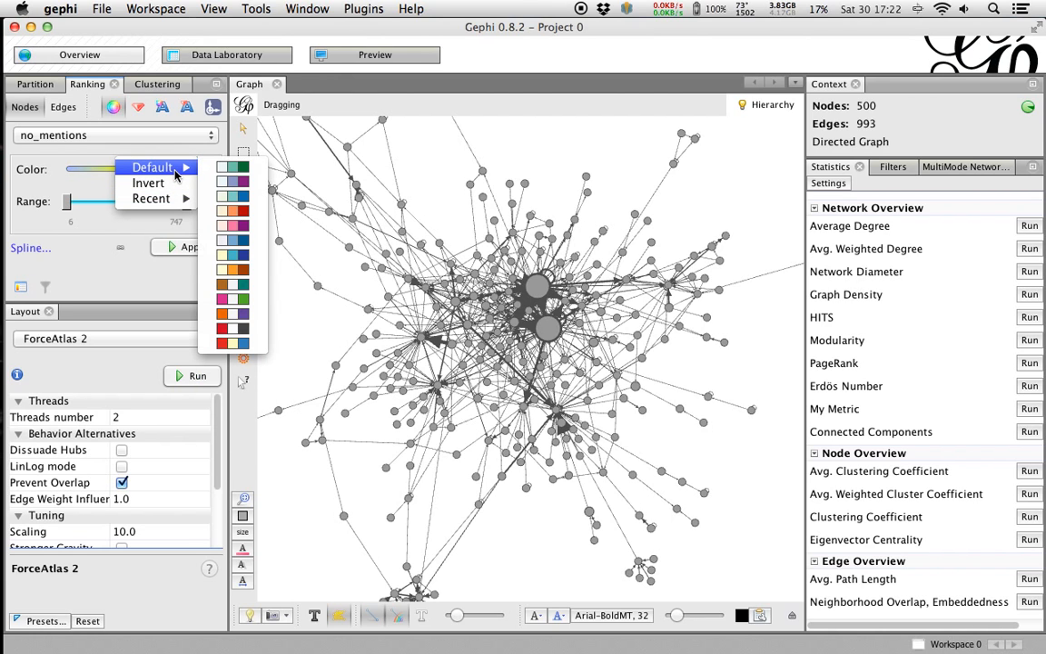
click(167, 150)
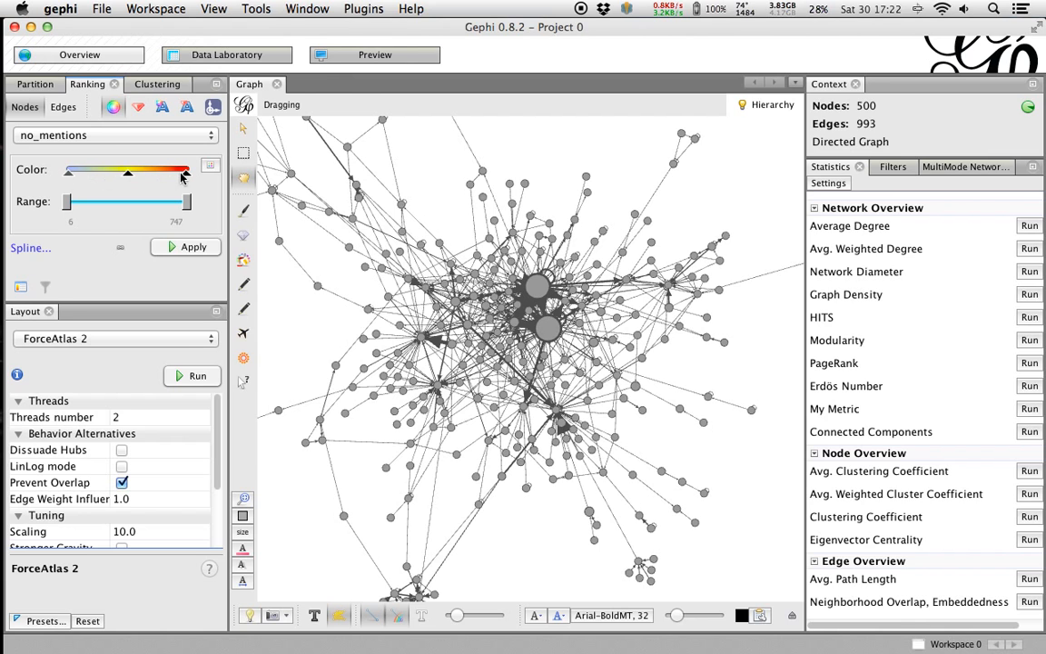
Change the low end of the color gradient to a slightly stronger blue and color the nodes by no_mentions.
double_click(68, 172)
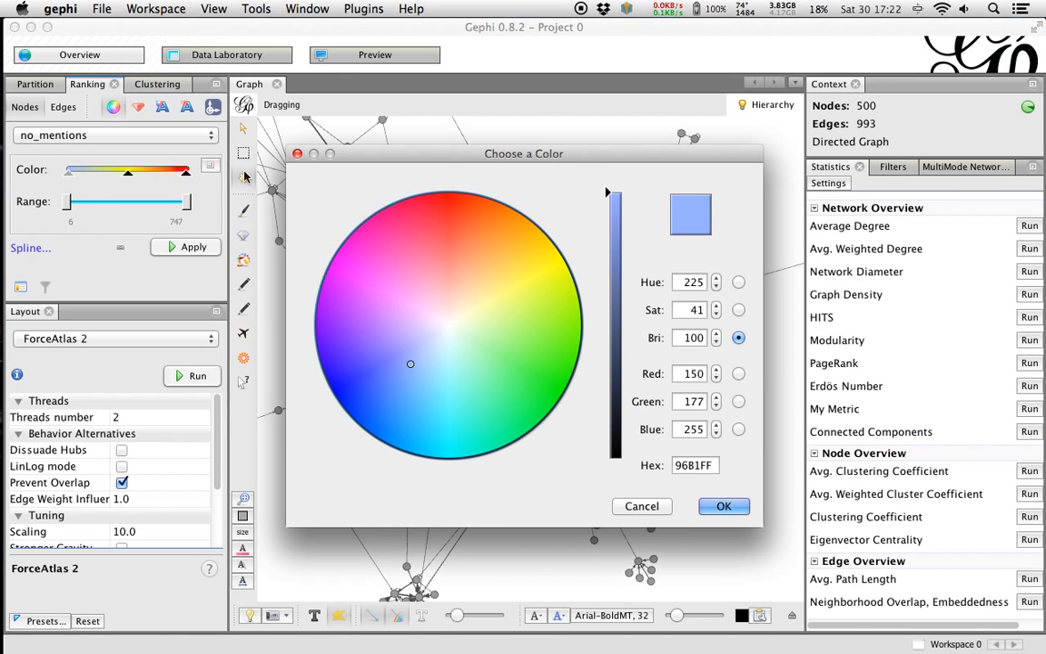
click(399, 365)
click(724, 505)
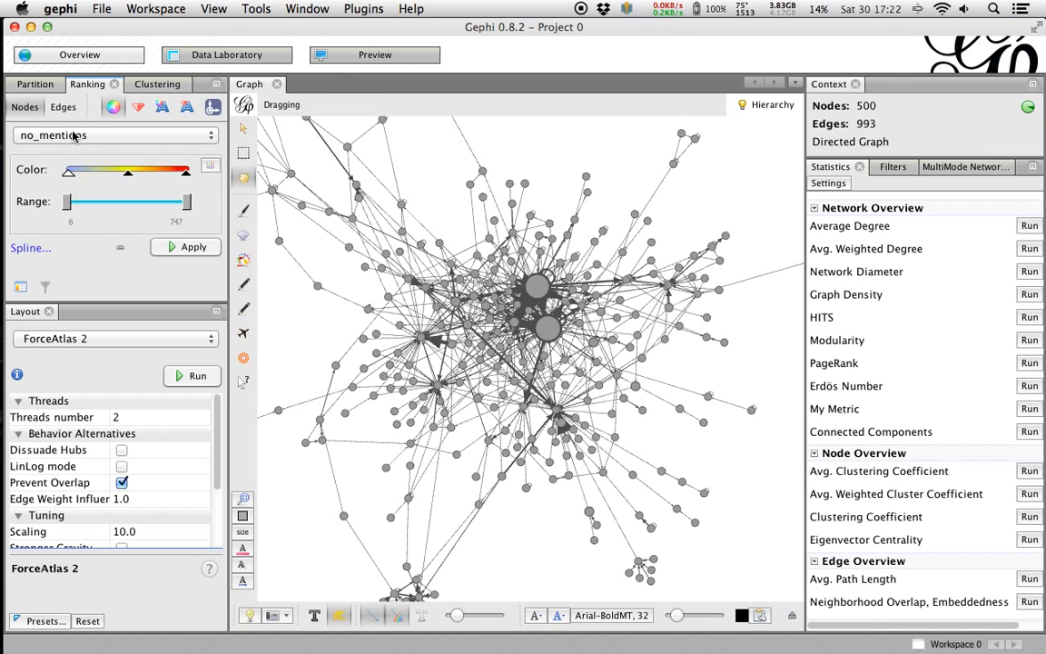
click(183, 247)
scroll(580, 183, down, 4)
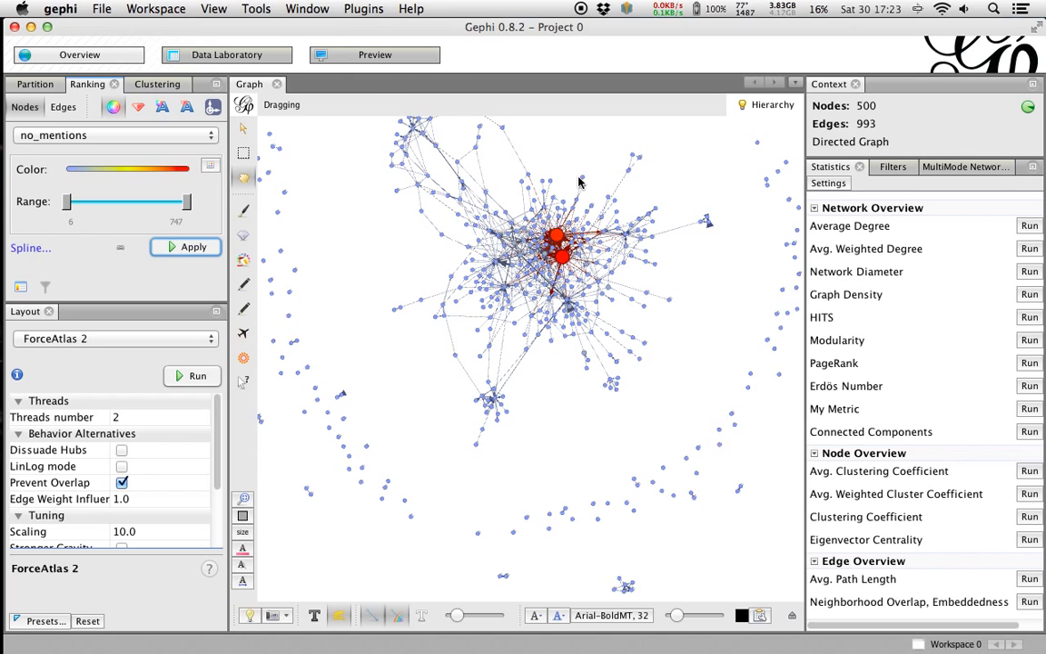
scroll(579, 183, up, 3)
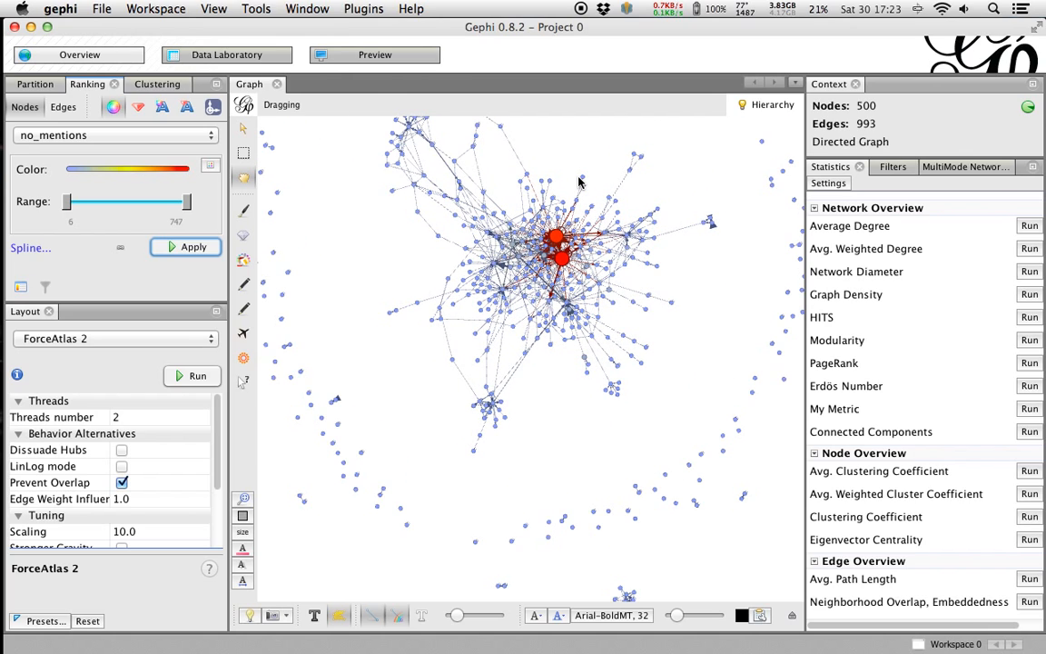
Examine how the no_mentions colors are distributed over the two large hubs, the surrounding cluster and the outlying ring of nodes.
scroll(579, 183, up, 4)
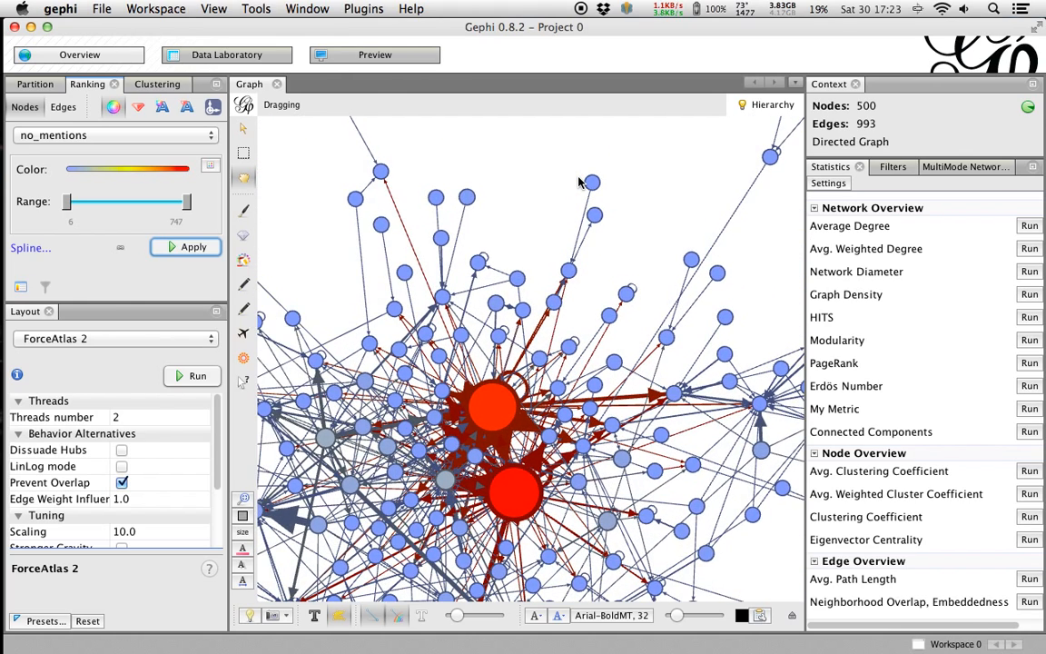
scroll(579, 183, down, 3)
scroll(579, 183, down, 2)
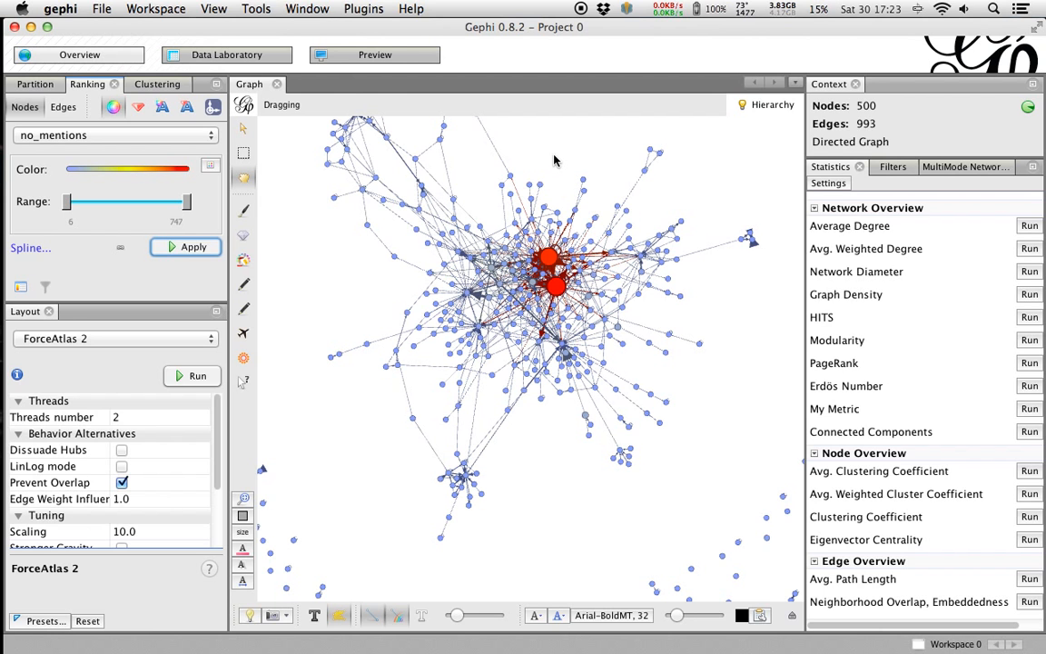
drag(554, 159, 552, 192)
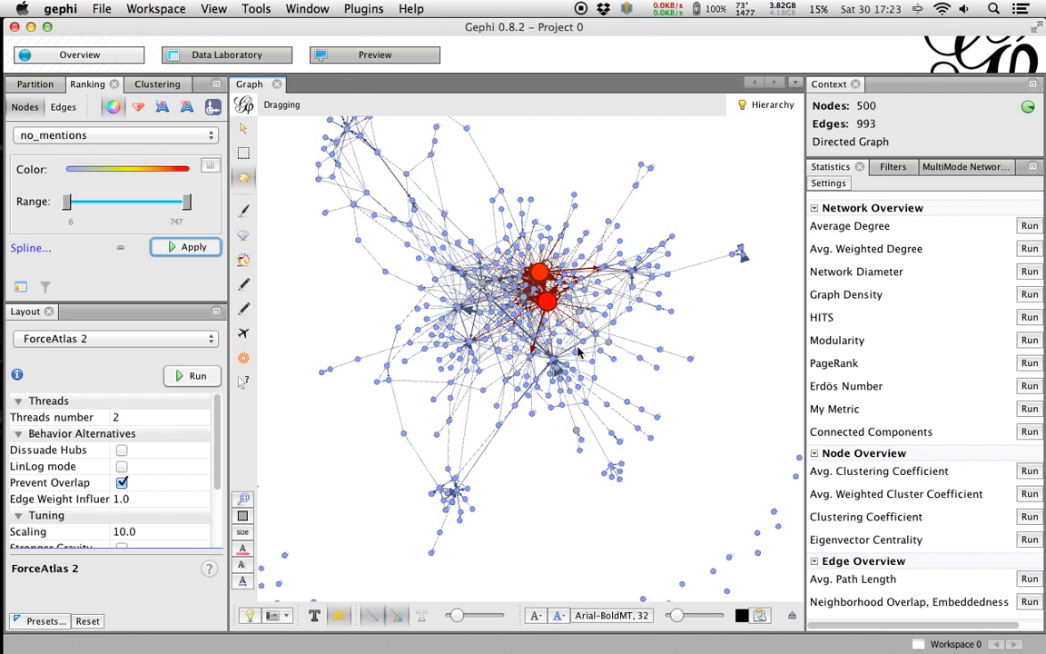
scroll(461, 326, down, 3)
drag(399, 323, 449, 307)
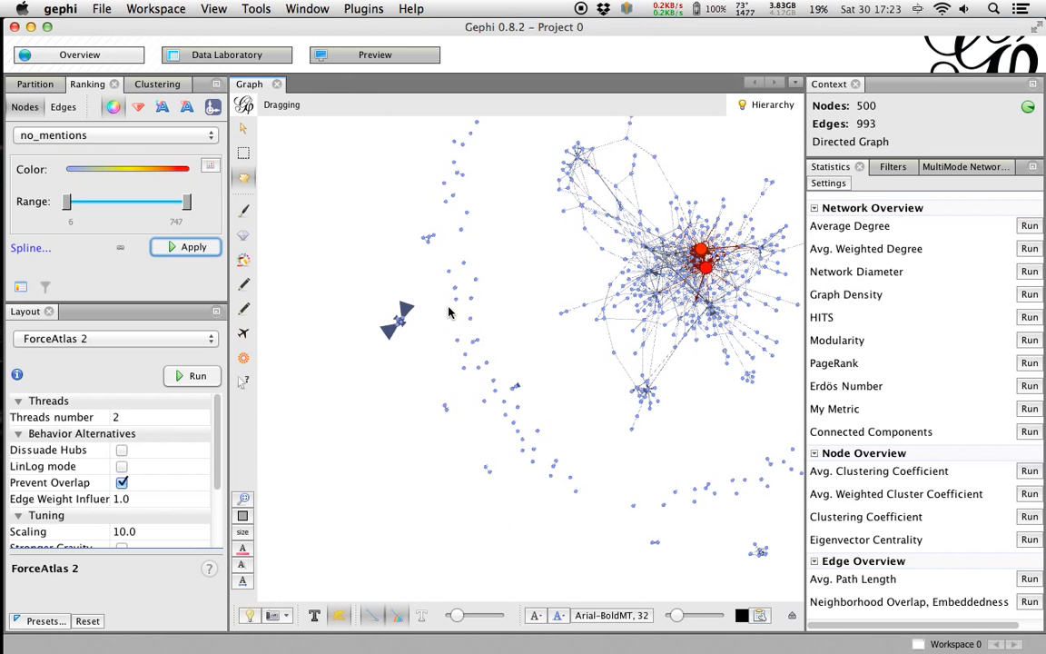
scroll(499, 245, down, 3)
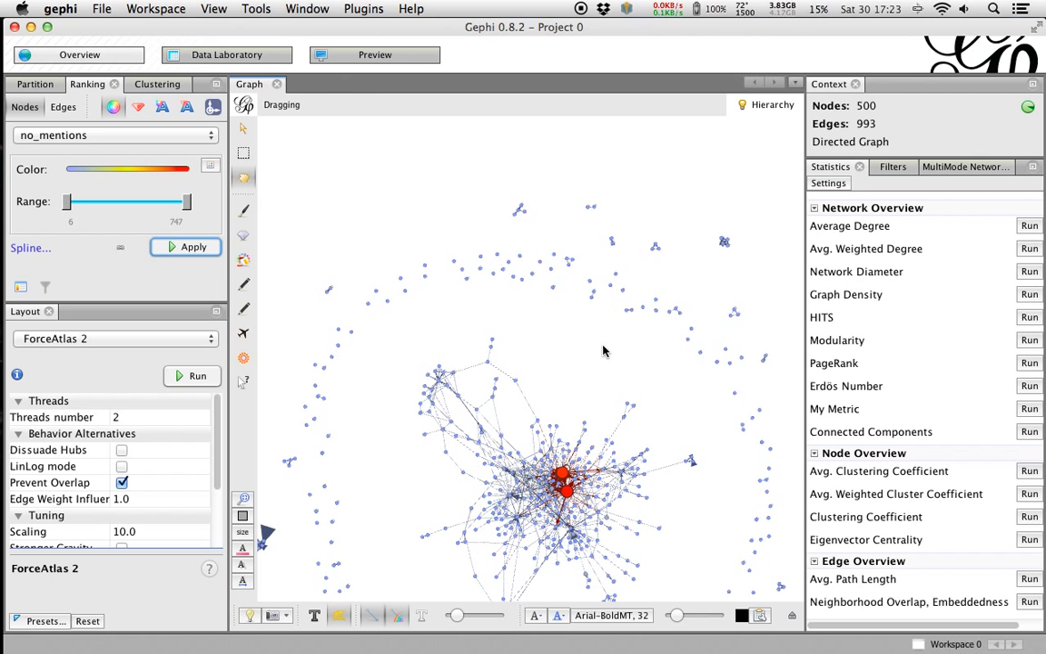
scroll(590, 327, up, 3)
drag(573, 278, 589, 268)
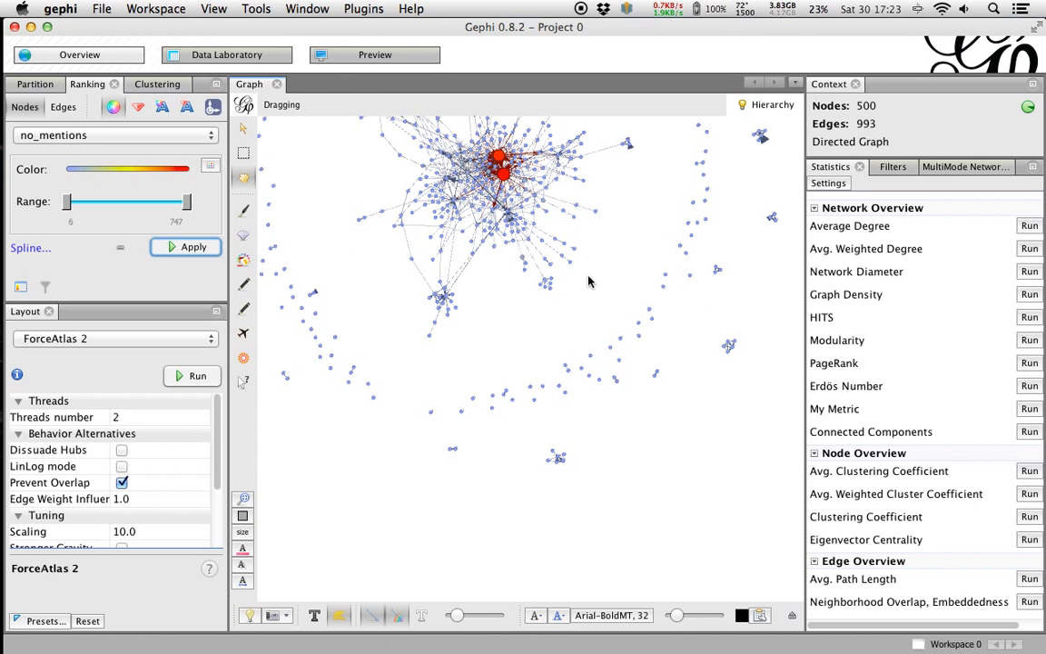
drag(475, 365, 485, 362)
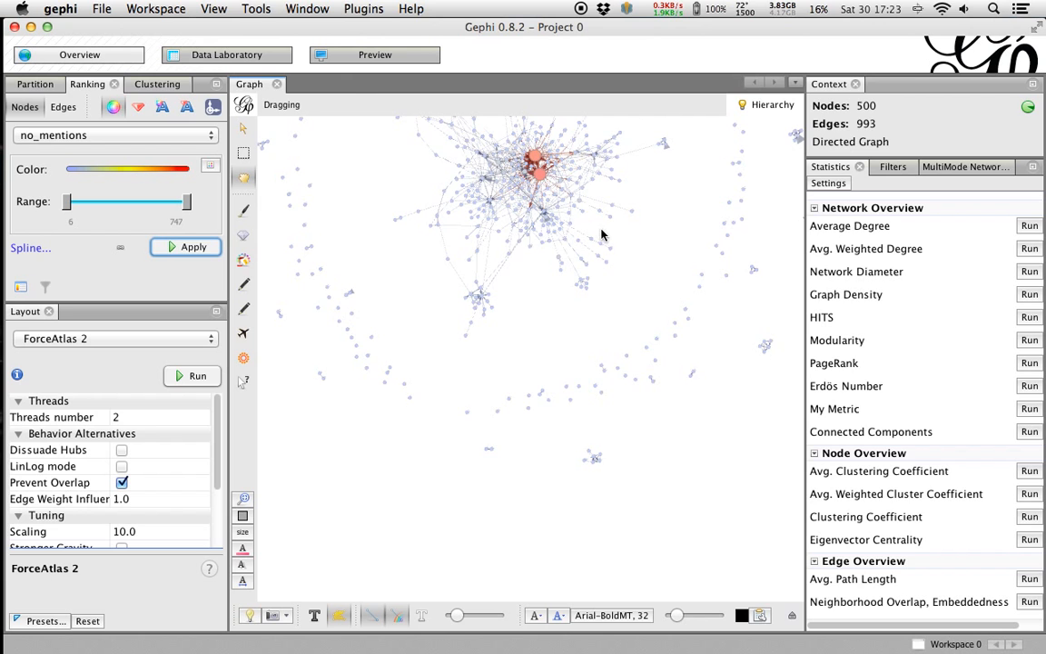
drag(632, 215, 636, 226)
scroll(631, 229, down, 2)
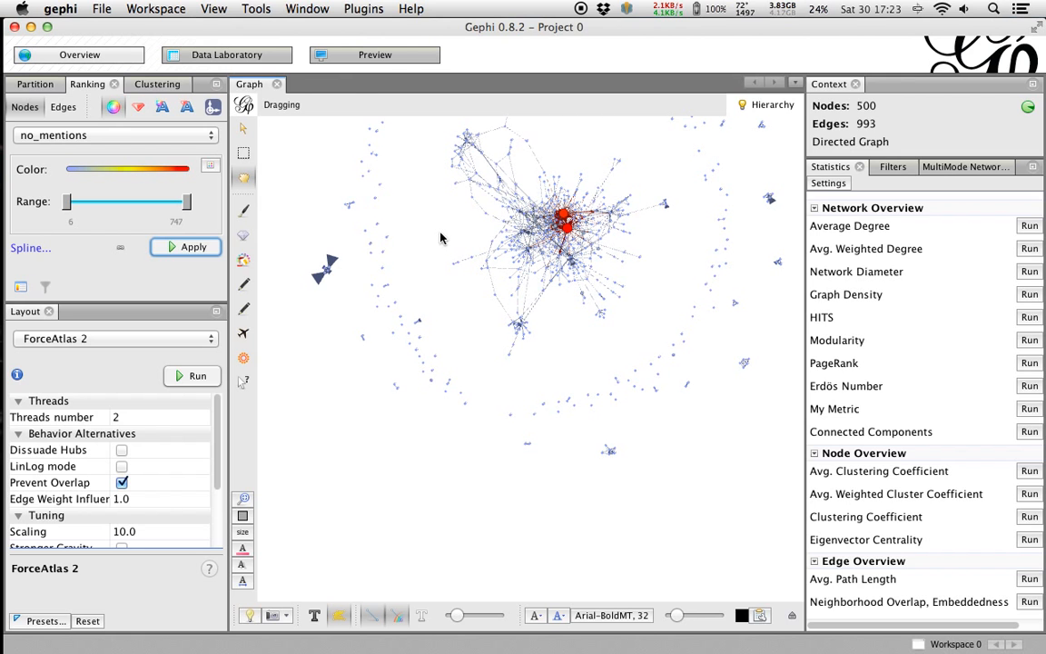
Sort the nodes table by no_mentions in descending order and compare the mention counts of the three most-mentioned accounts.
click(241, 63)
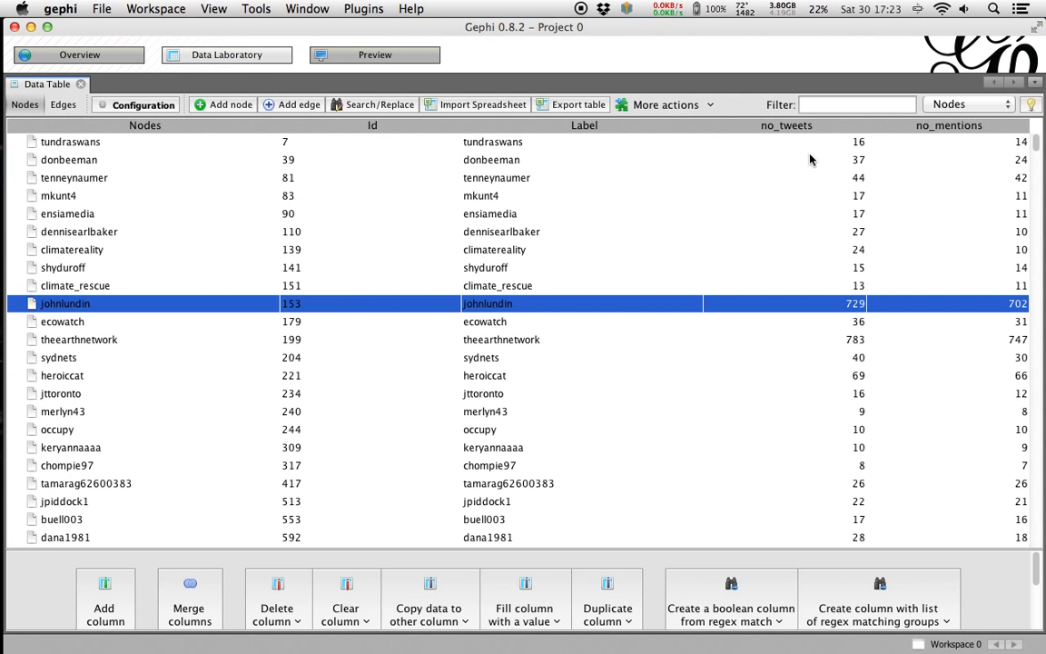
click(928, 128)
click(928, 128)
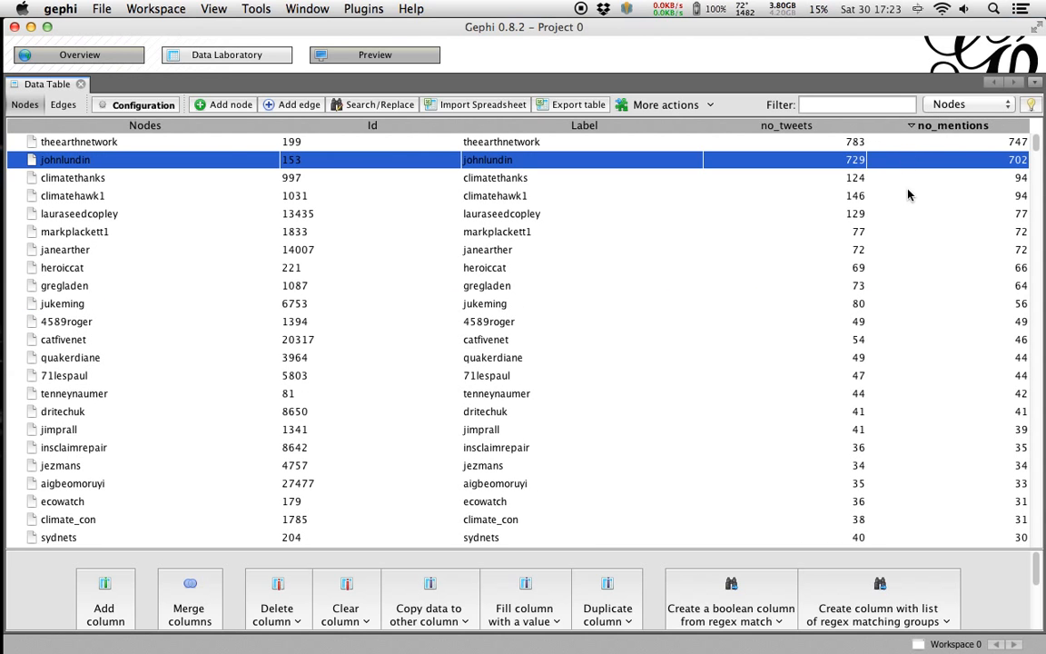
click(61, 141)
click(63, 159)
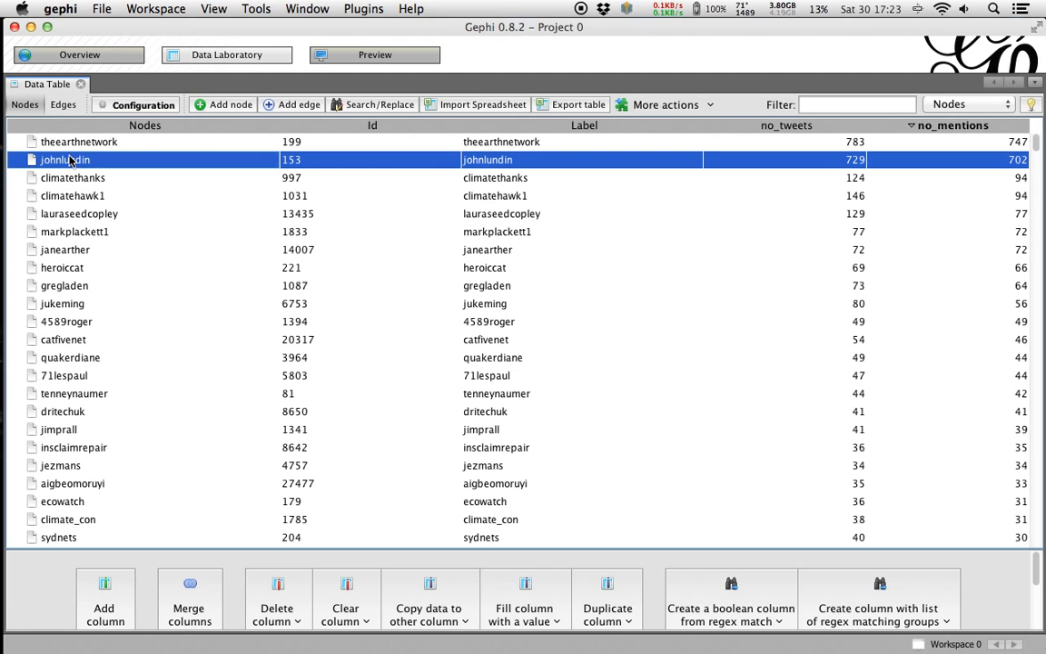
click(72, 145)
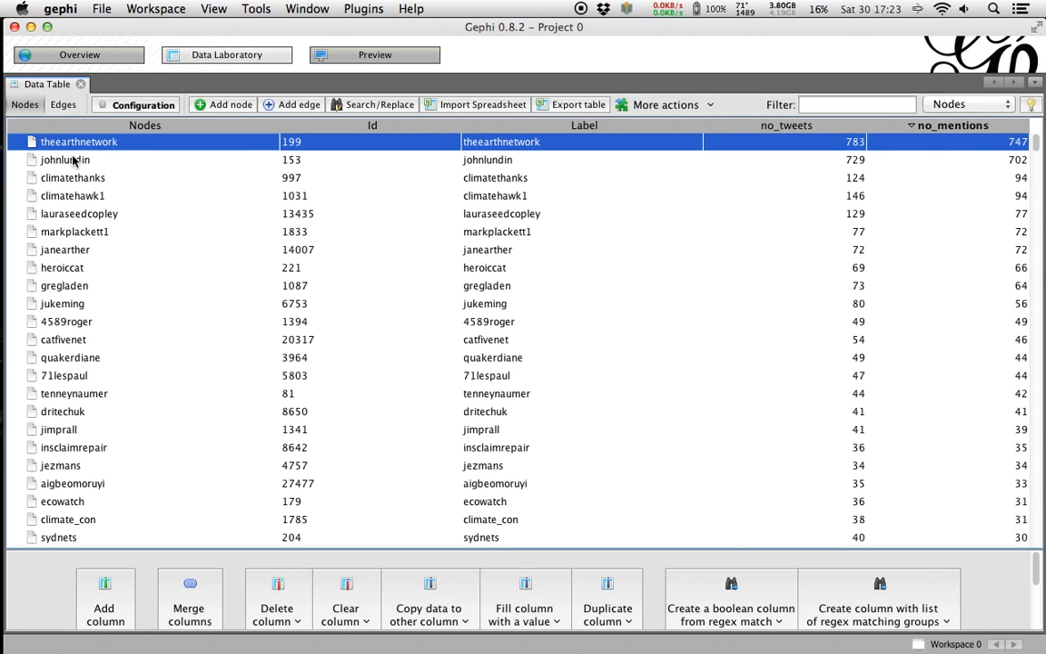
click(72, 162)
click(78, 147)
click(80, 182)
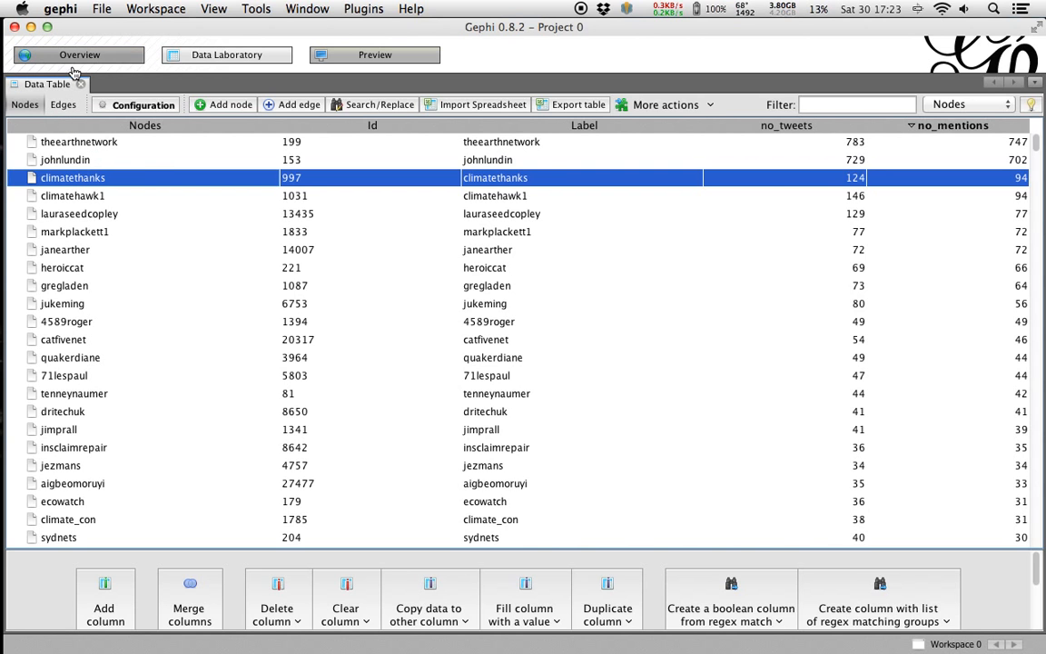
Return to the graph overview, choose the third spline template, the moderate steep-start curve, for the no_mentions color ranking, and recolor the nodes.
click(117, 62)
scroll(365, 215, up, 5)
scroll(500, 355, down, 5)
drag(615, 197, 463, 234)
scroll(602, 275, down, 2)
mouse_move(455, 478)
mouse_down()
mouse_move(499, 393)
mouse_move(535, 388)
mouse_move(363, 444)
mouse_move(445, 441)
mouse_move(453, 455)
mouse_move(444, 474)
mouse_up()
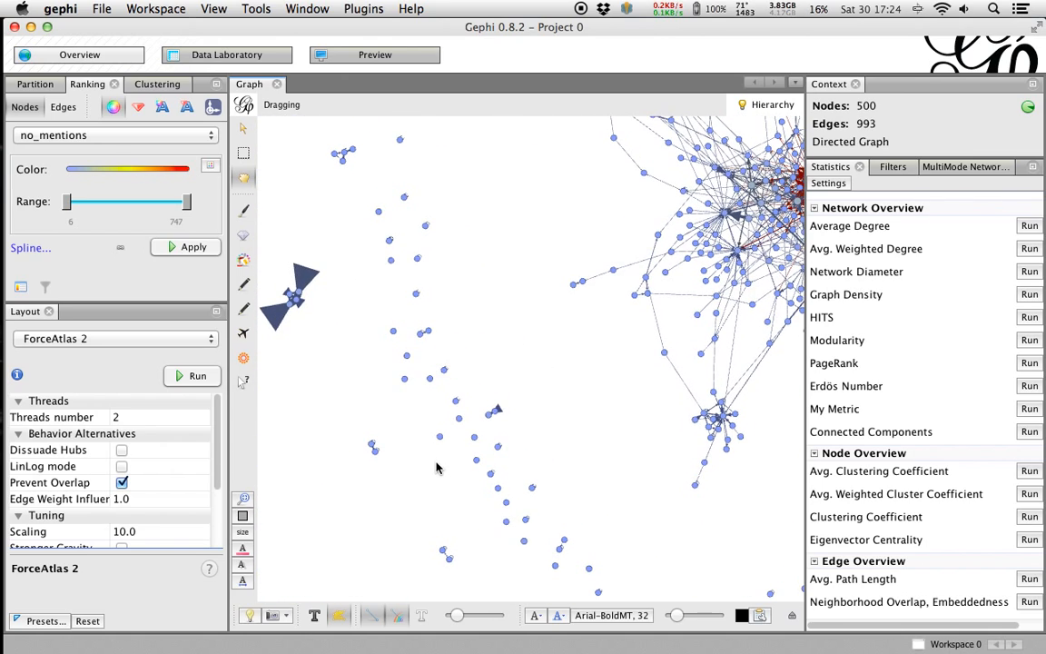
drag(481, 263, 420, 299)
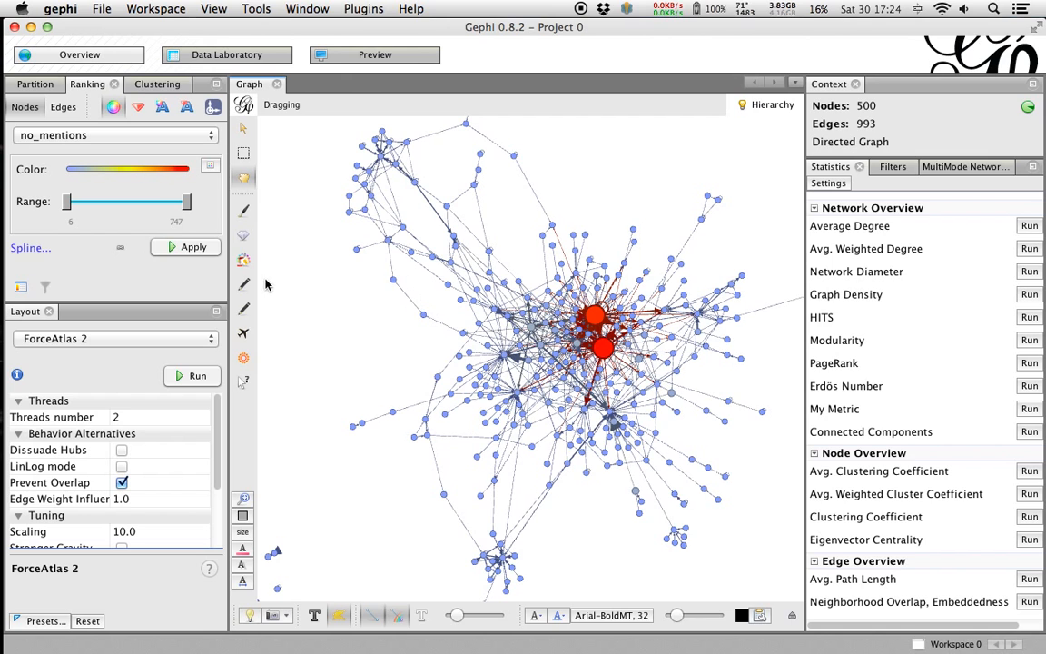
mouse_move(108, 169)
click(30, 245)
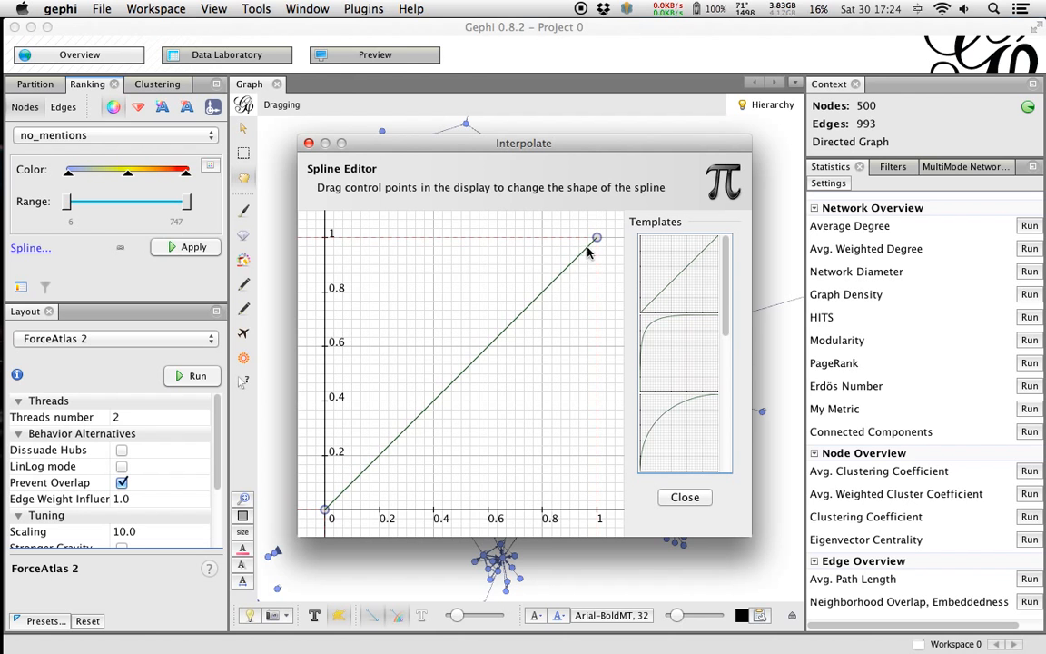
click(708, 453)
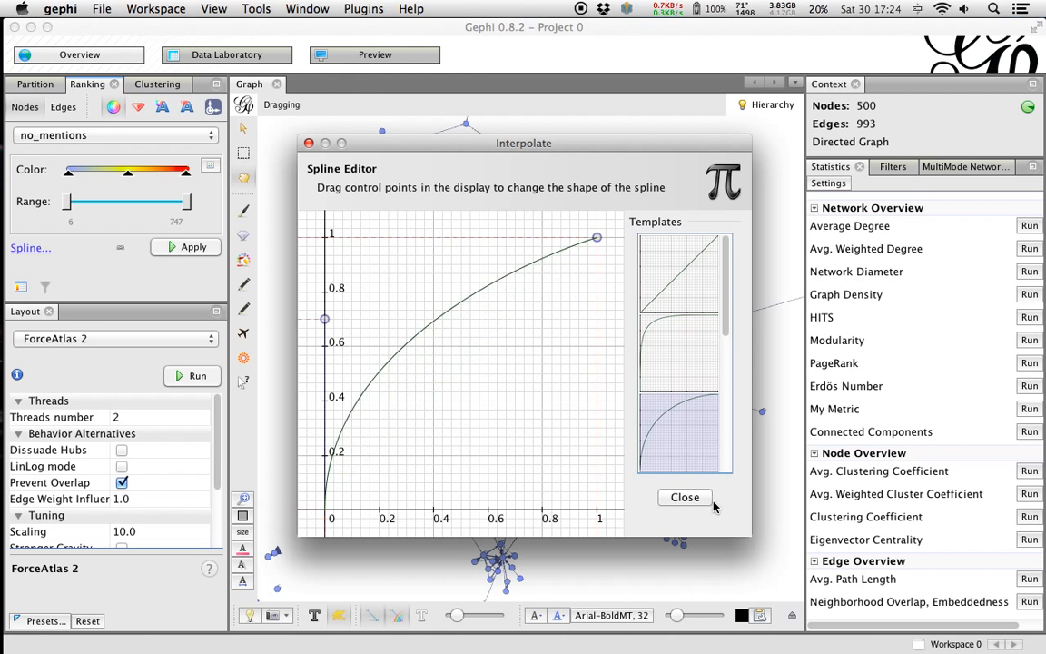
click(685, 497)
click(215, 248)
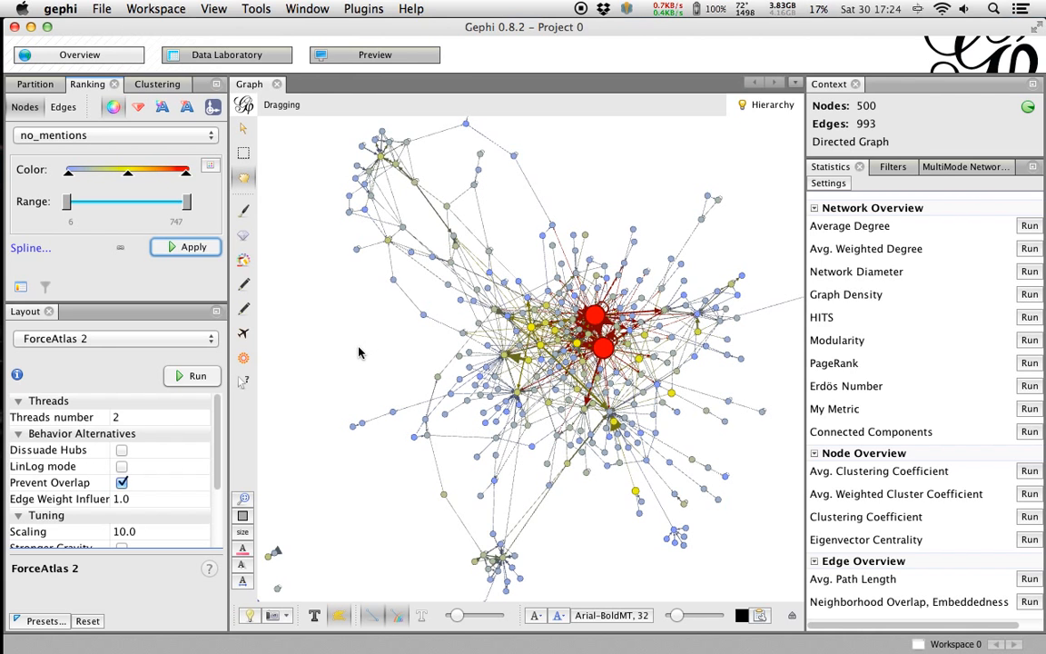
Inspect the recolored network, from the yellow mid-range nodes near the two hubs out to the isolated outer clusters.
scroll(385, 350, up, 5)
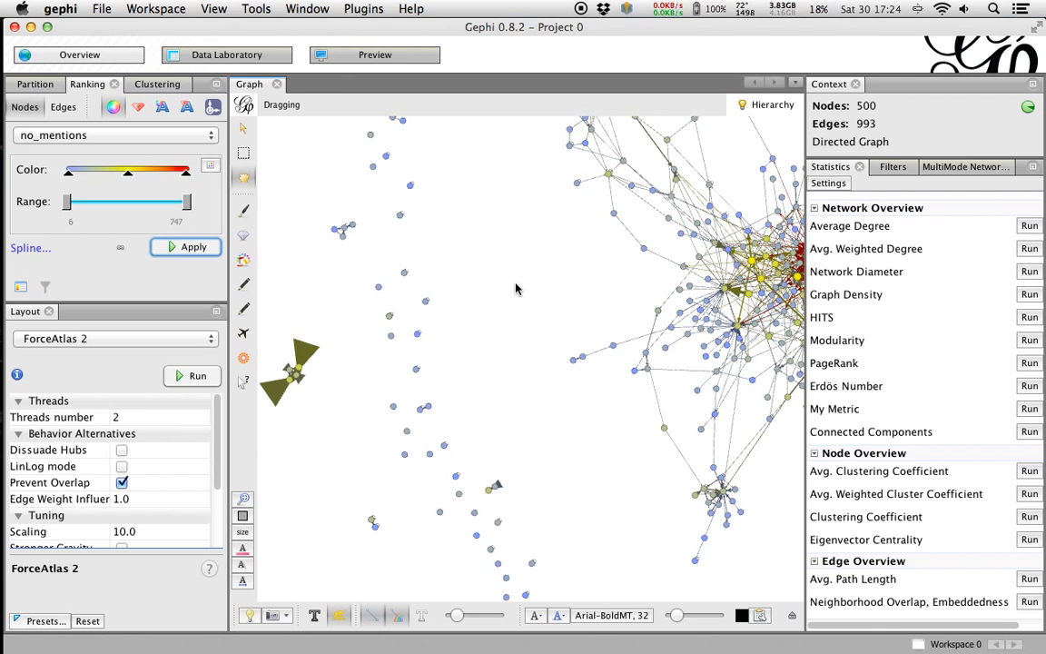
scroll(474, 311, down, 5)
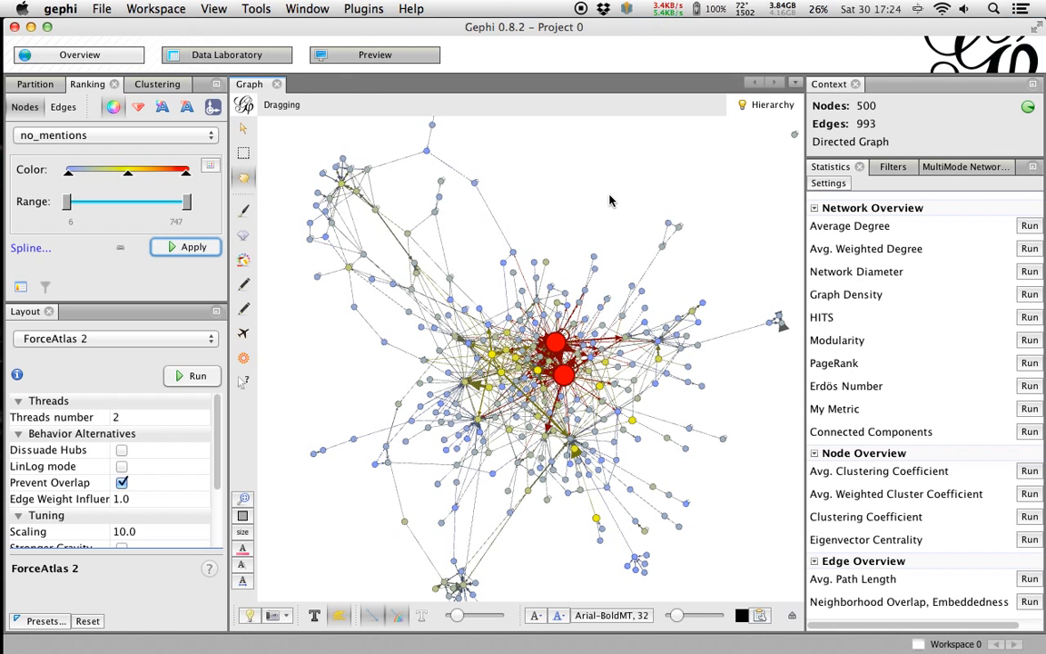
scroll(611, 200, down, 3)
scroll(596, 170, up, 2)
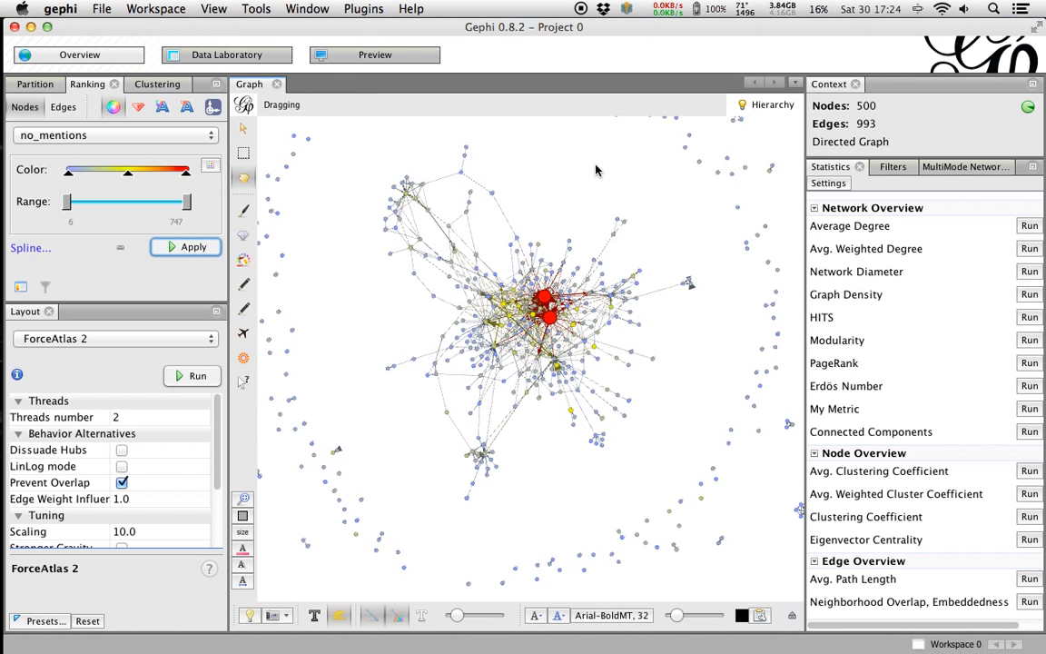
scroll(493, 337, up, 2)
scroll(493, 338, up, 2)
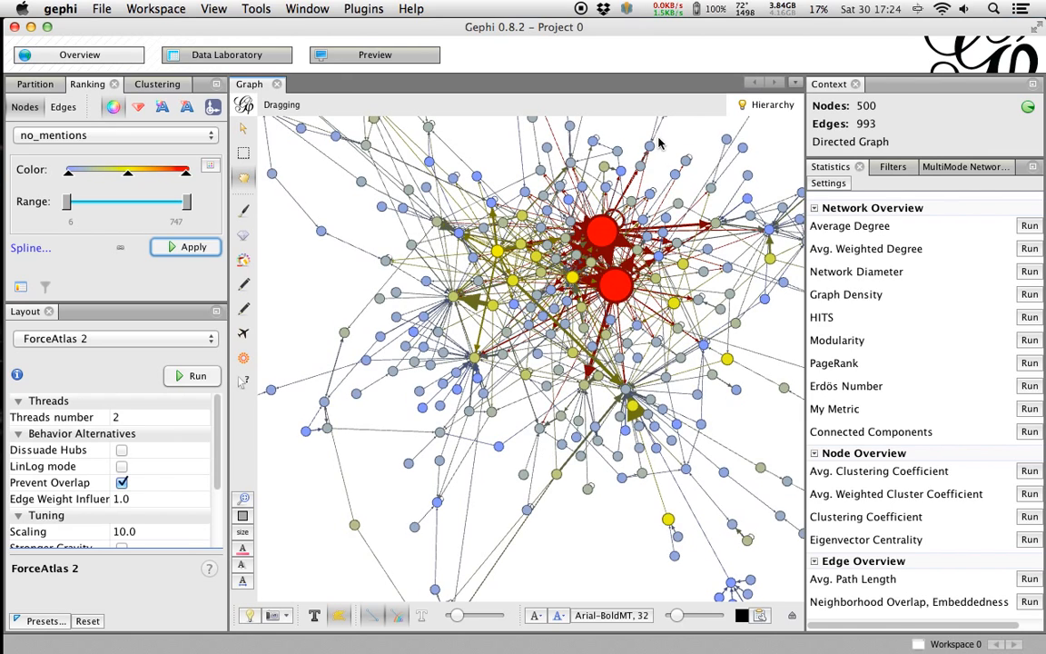
scroll(660, 144, down, 3)
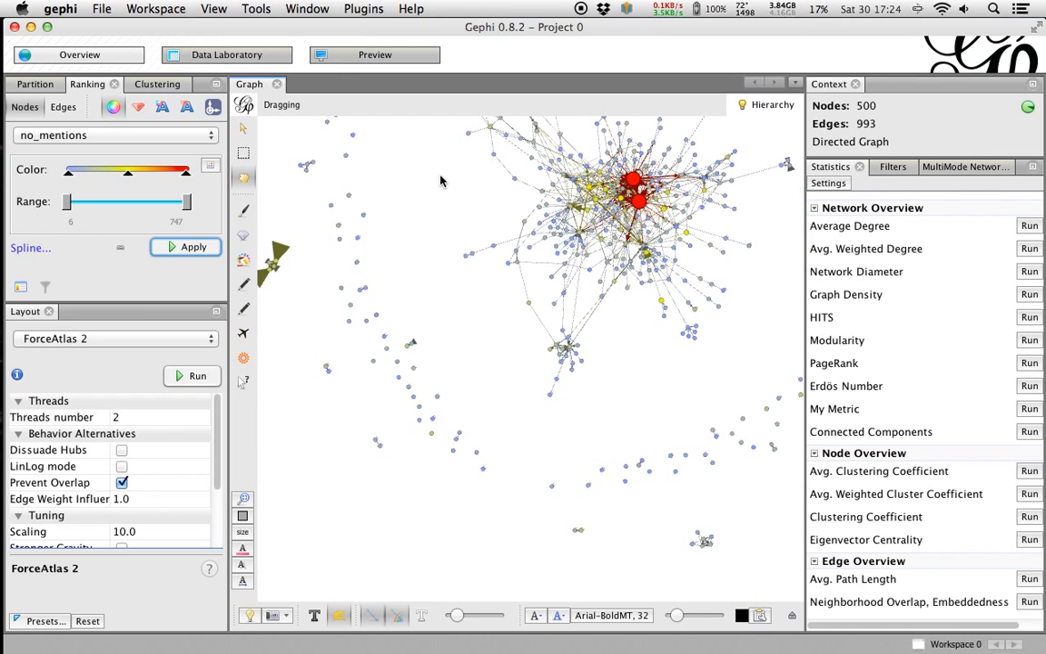
drag(417, 203, 413, 228)
scroll(390, 189, down, 3)
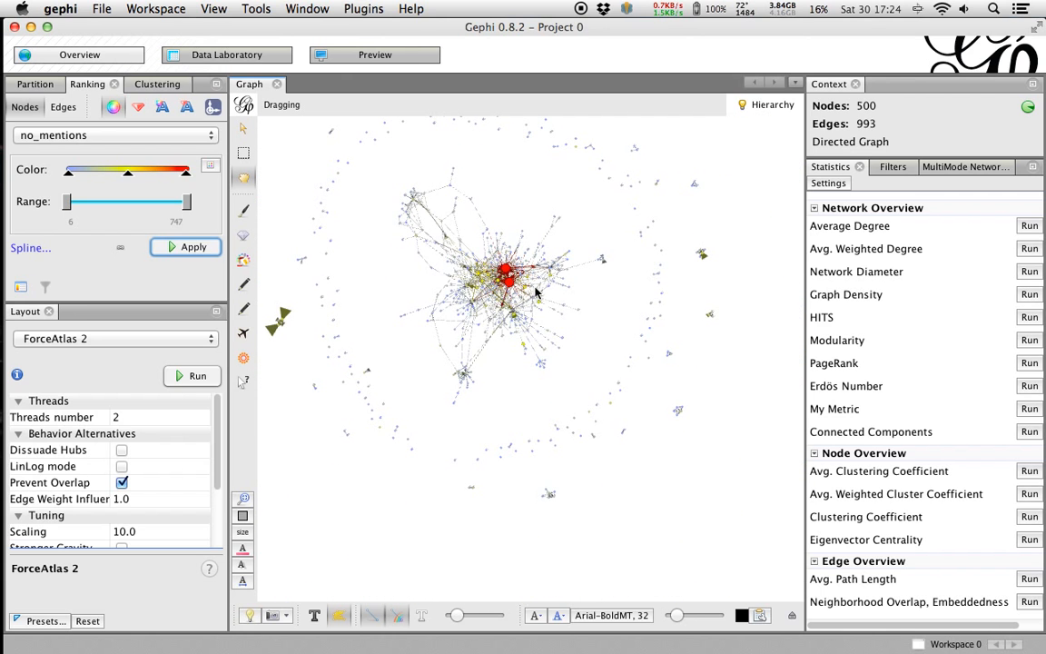
Sort the nodes table by no_mentions in descending order and locate the climatethanks node in the graph overview.
click(222, 56)
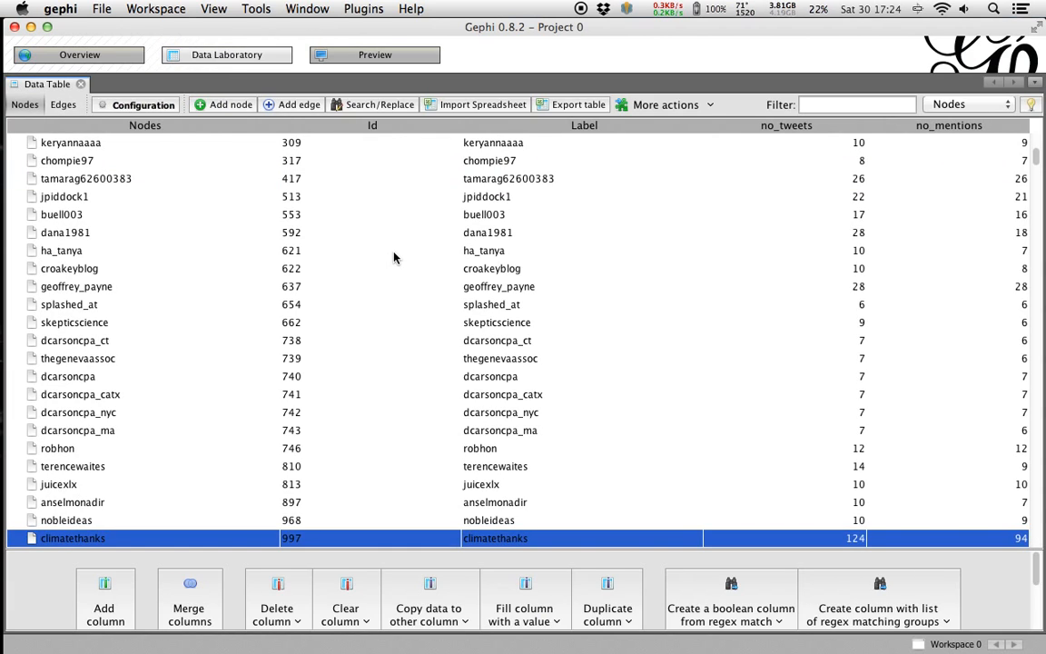
click(935, 130)
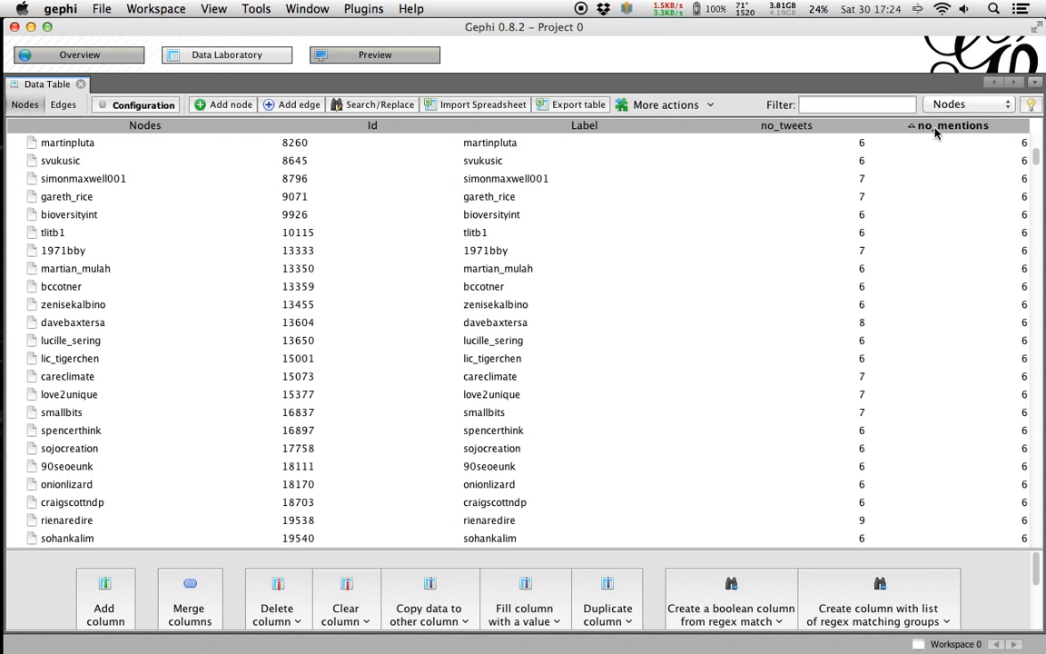
click(935, 130)
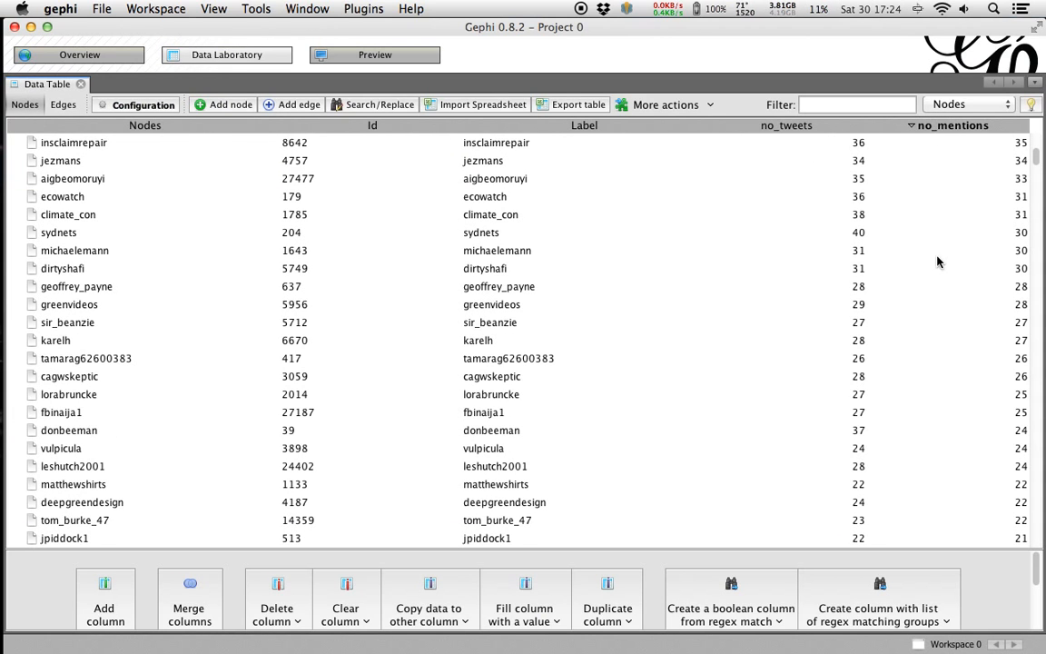
scroll(941, 191, up, 5)
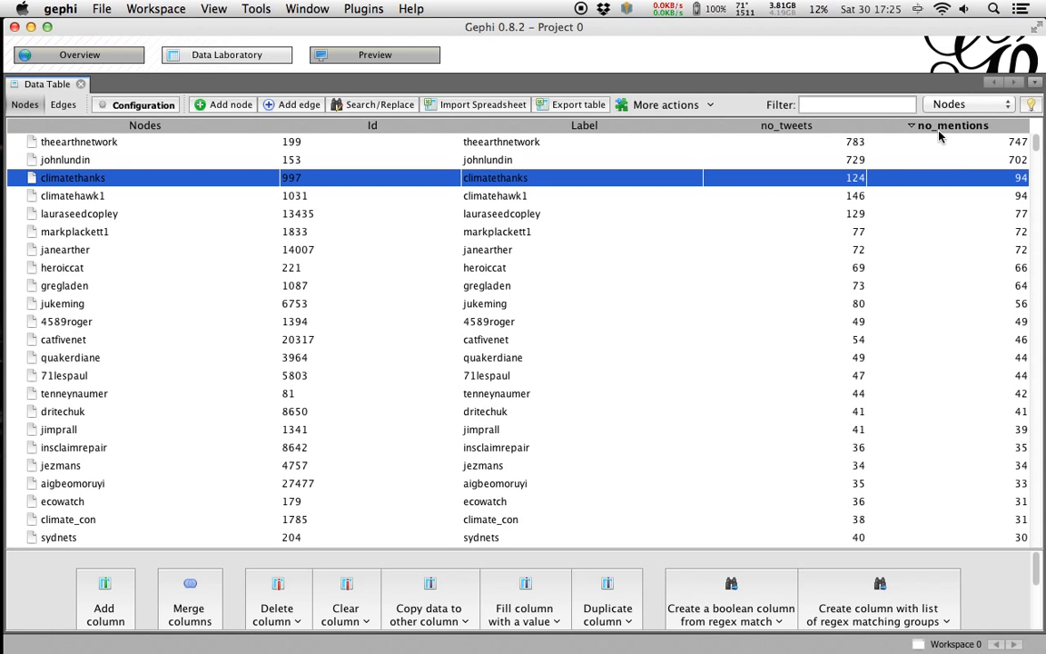
right_click(192, 179)
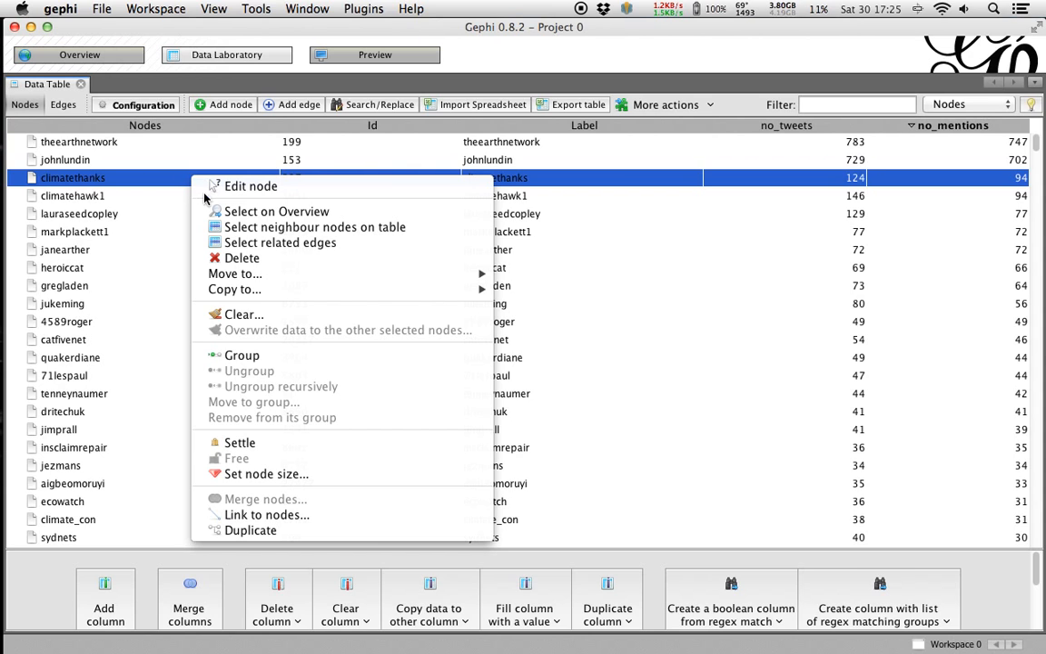
click(280, 212)
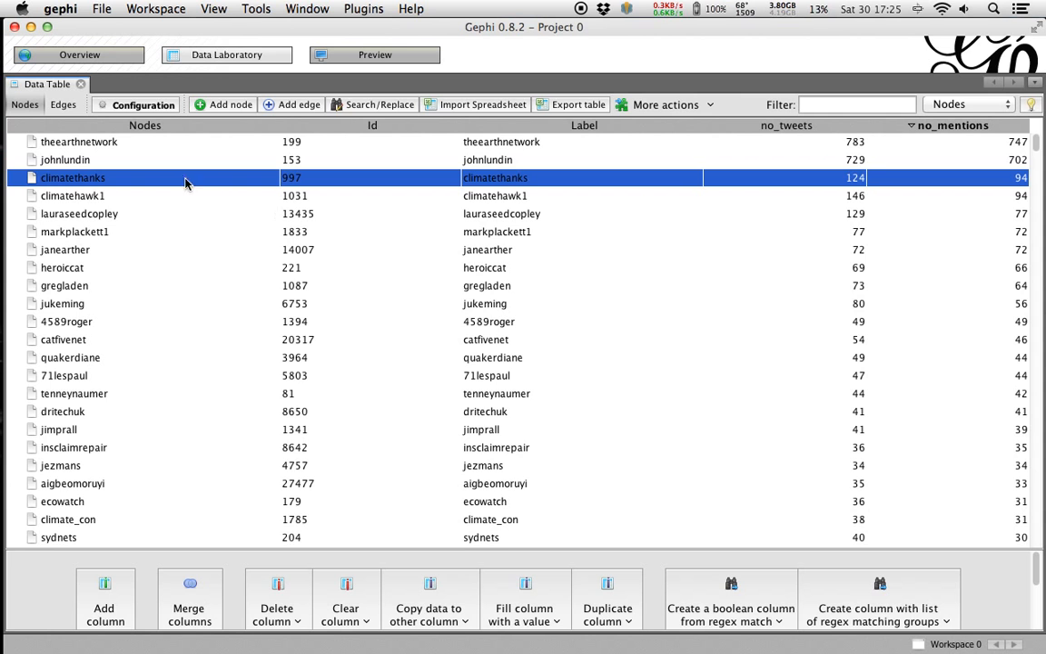
click(76, 62)
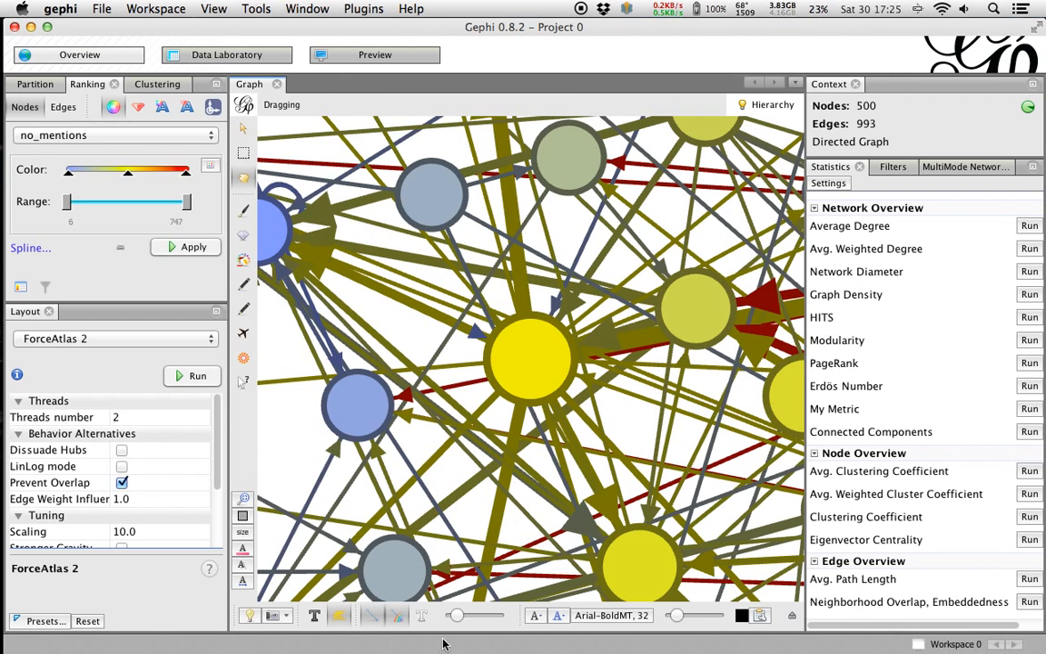
Show the node labels in the graph and examine the account names in the separate cluster around climate_con.
click(317, 617)
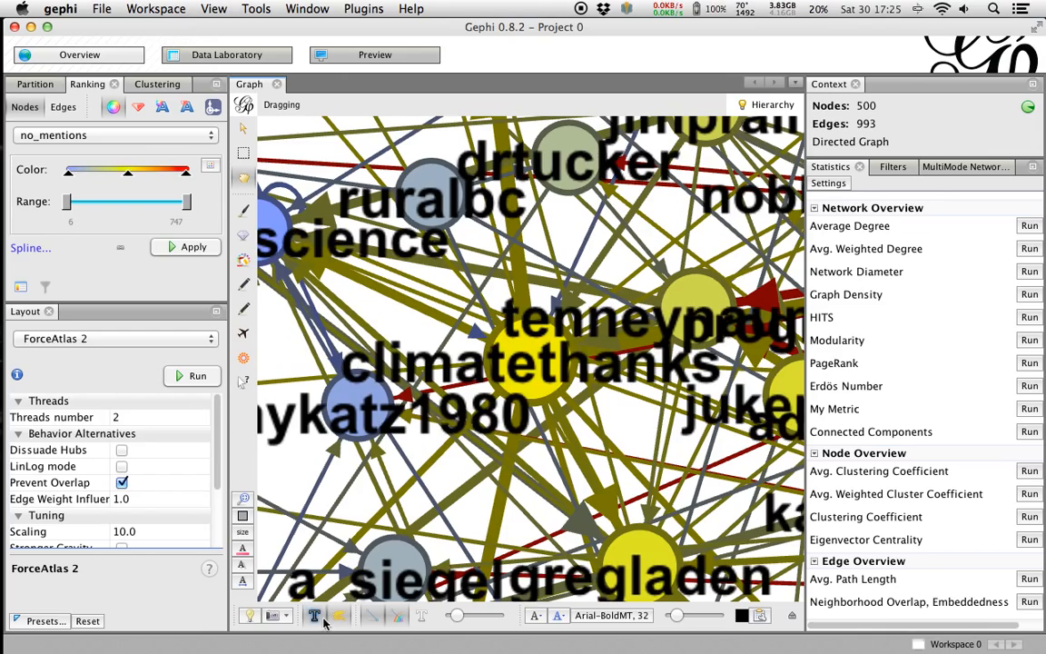
scroll(592, 384, down, 8)
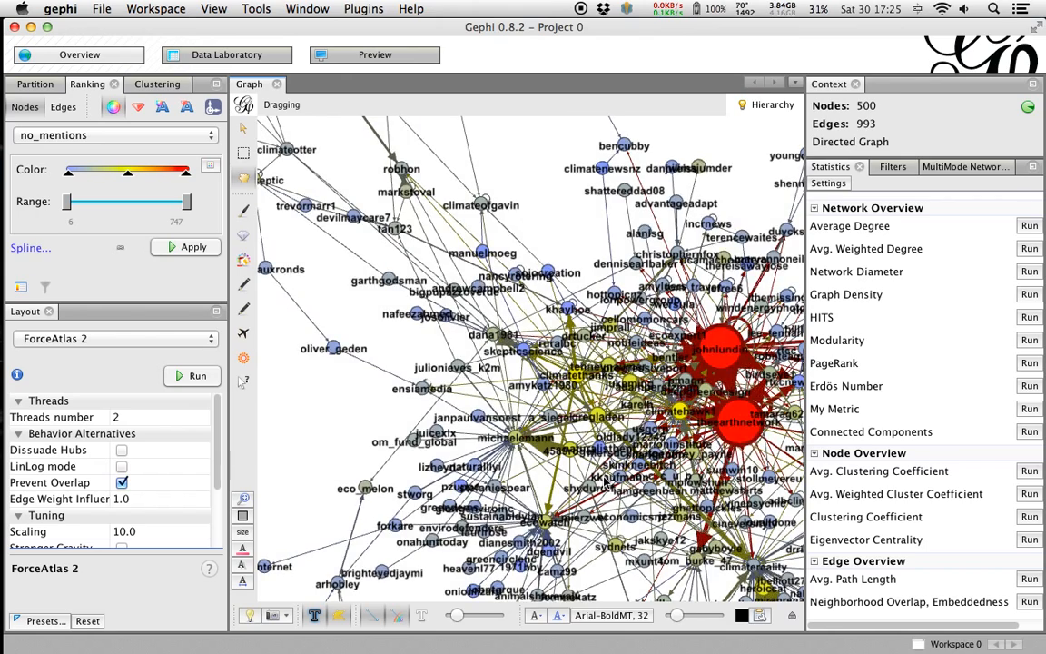
scroll(618, 410, down, 2)
scroll(617, 411, down, 2)
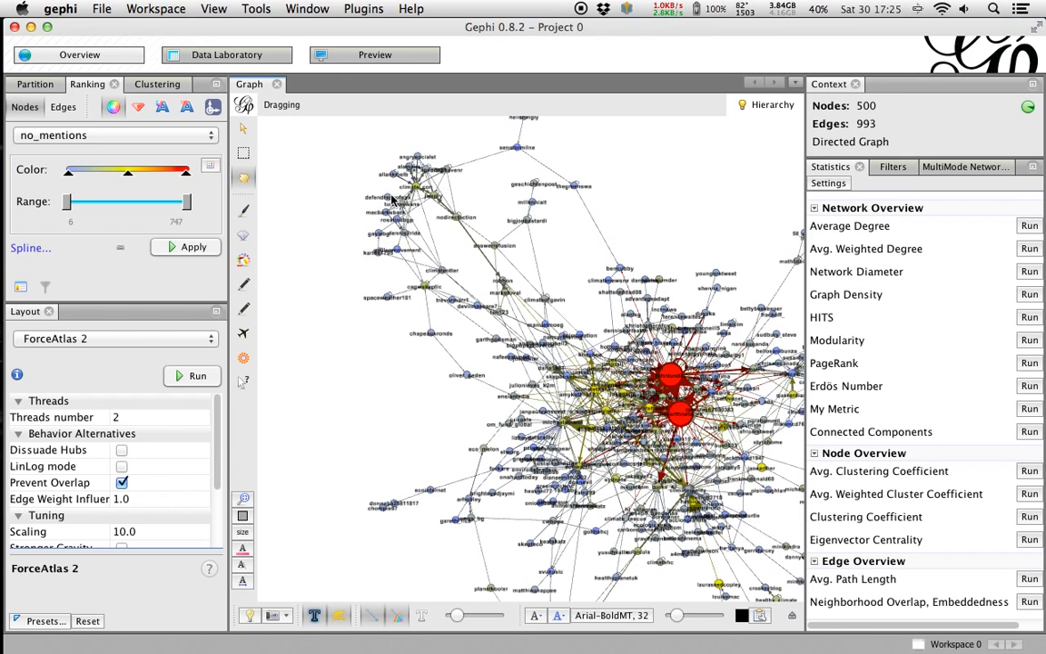
scroll(387, 197, up, 5)
scroll(388, 197, up, 2)
drag(573, 144, 576, 195)
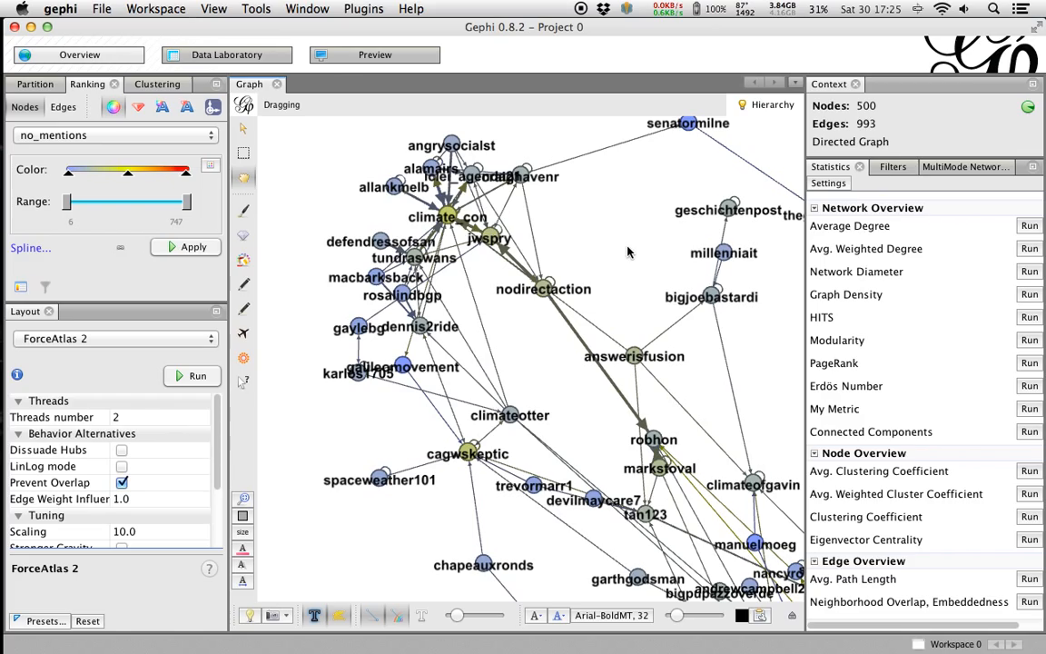
Examine the labeled accounts from the climate_con cluster to the two red hubs, including the hubs' direct connections and the surrounding network.
drag(749, 353, 572, 203)
drag(603, 282, 536, 145)
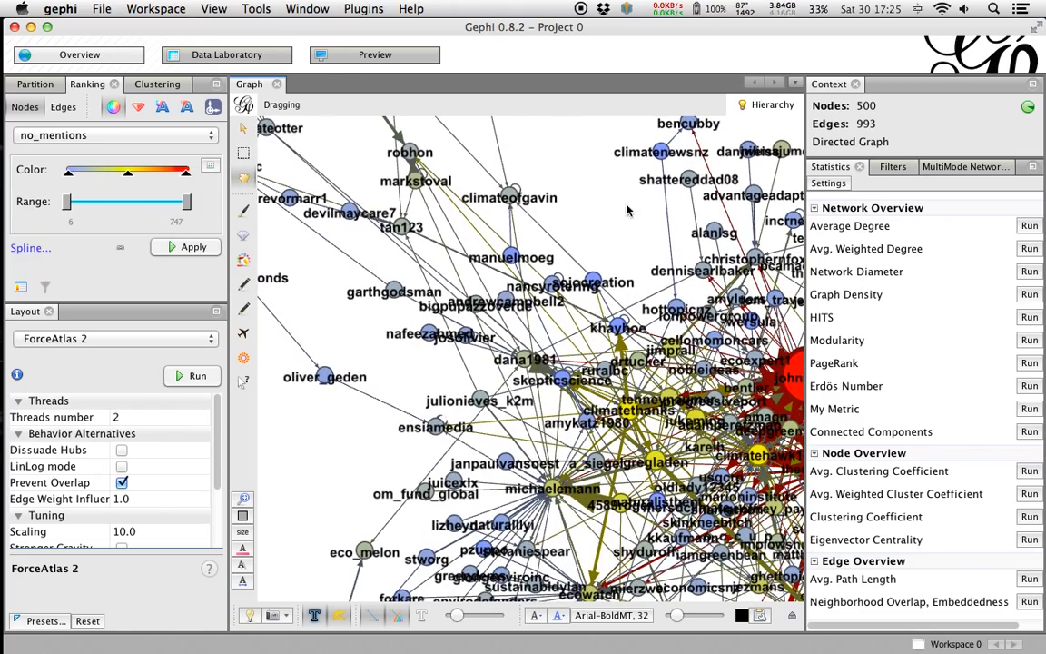
drag(718, 338, 527, 151)
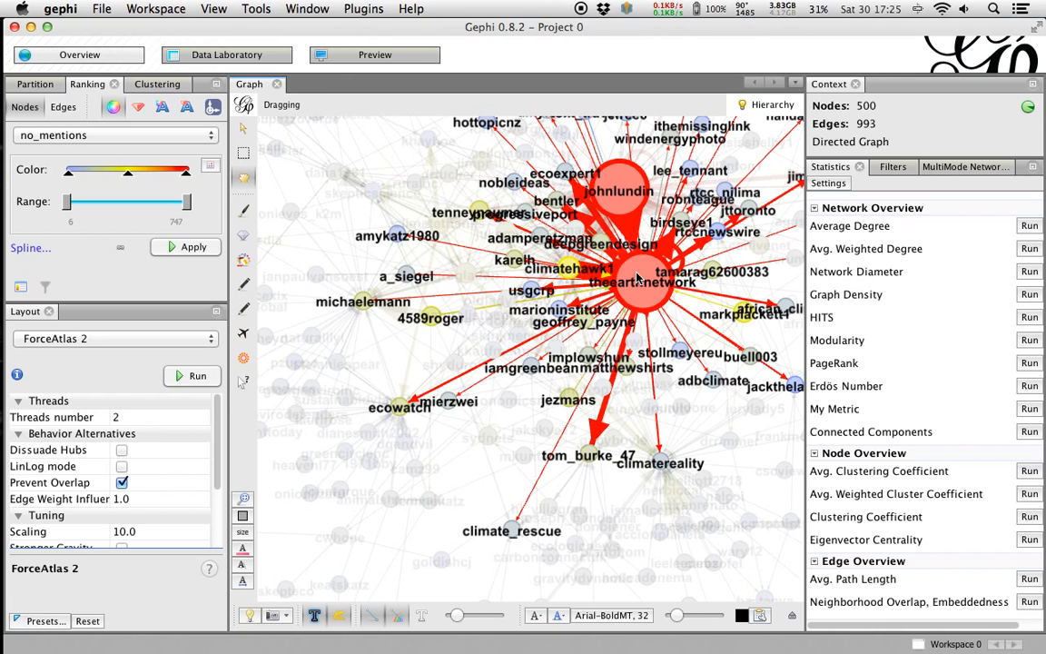
scroll(698, 436, down, 2)
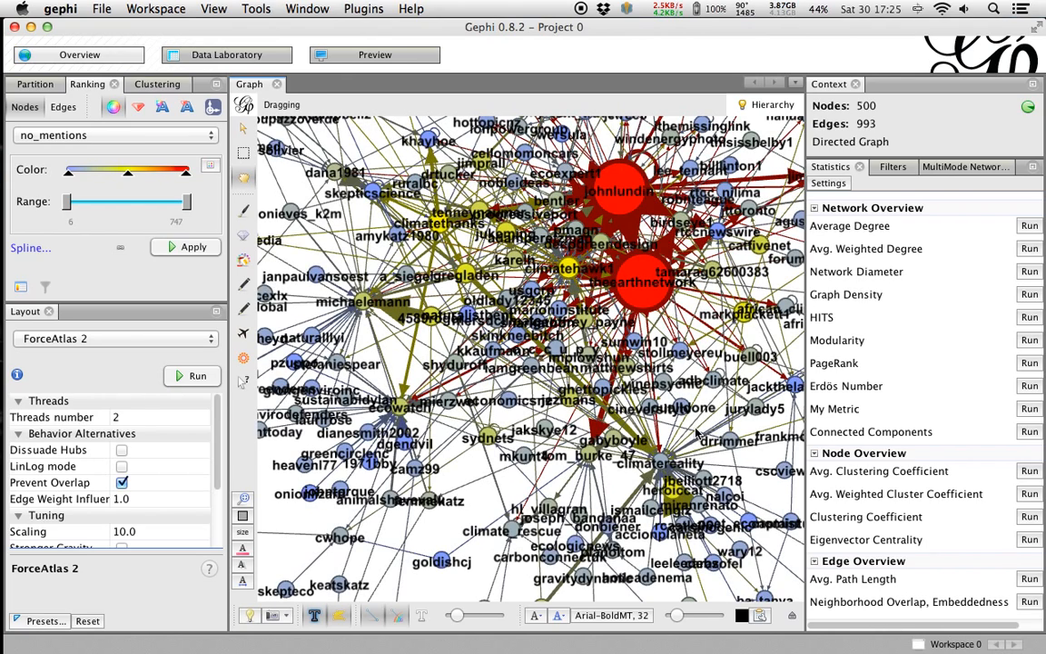
scroll(697, 434, down, 6)
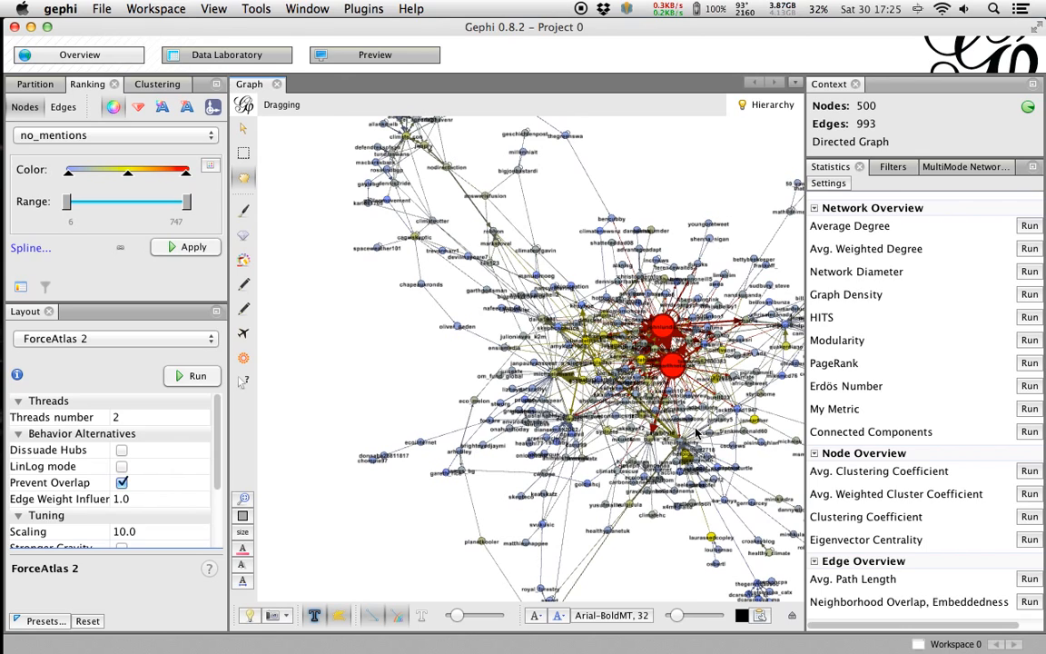
drag(443, 388, 352, 304)
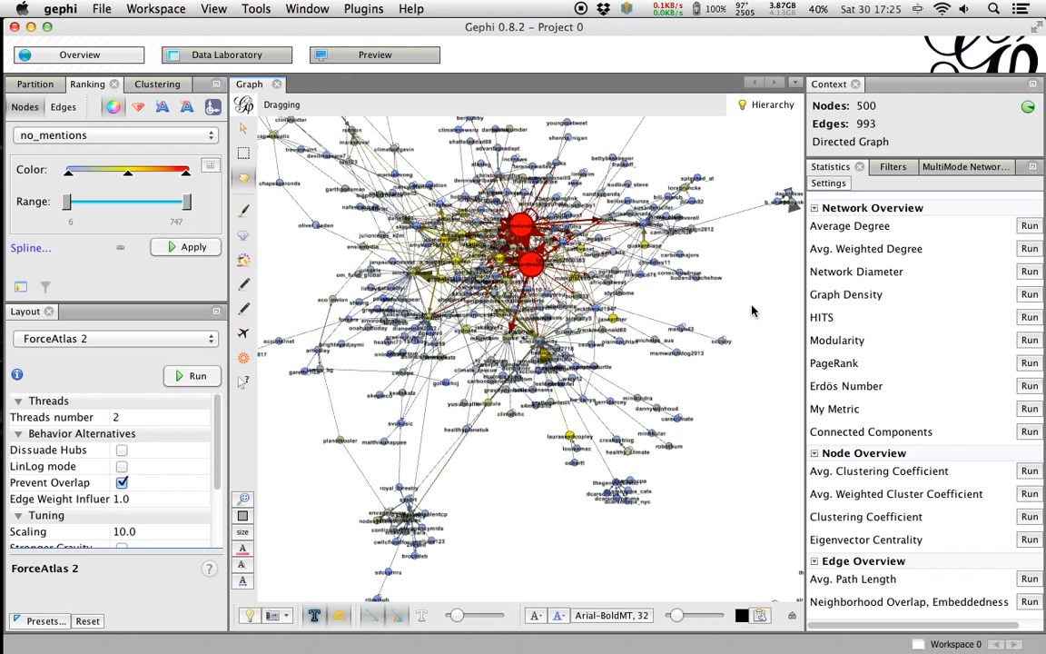
drag(752, 306, 761, 307)
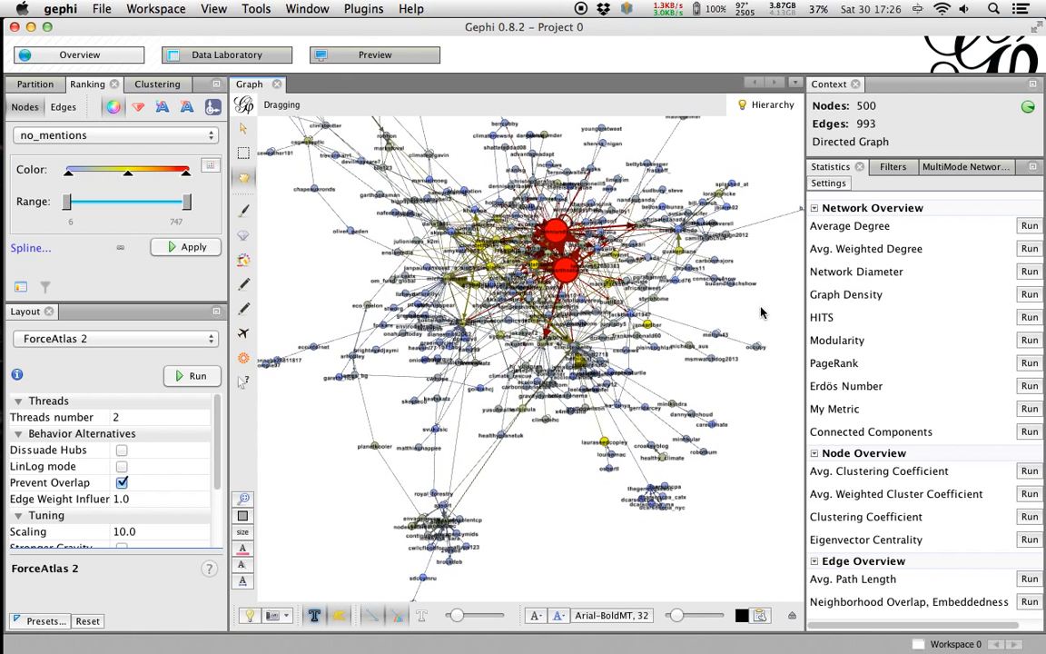
scroll(760, 308, down, 2)
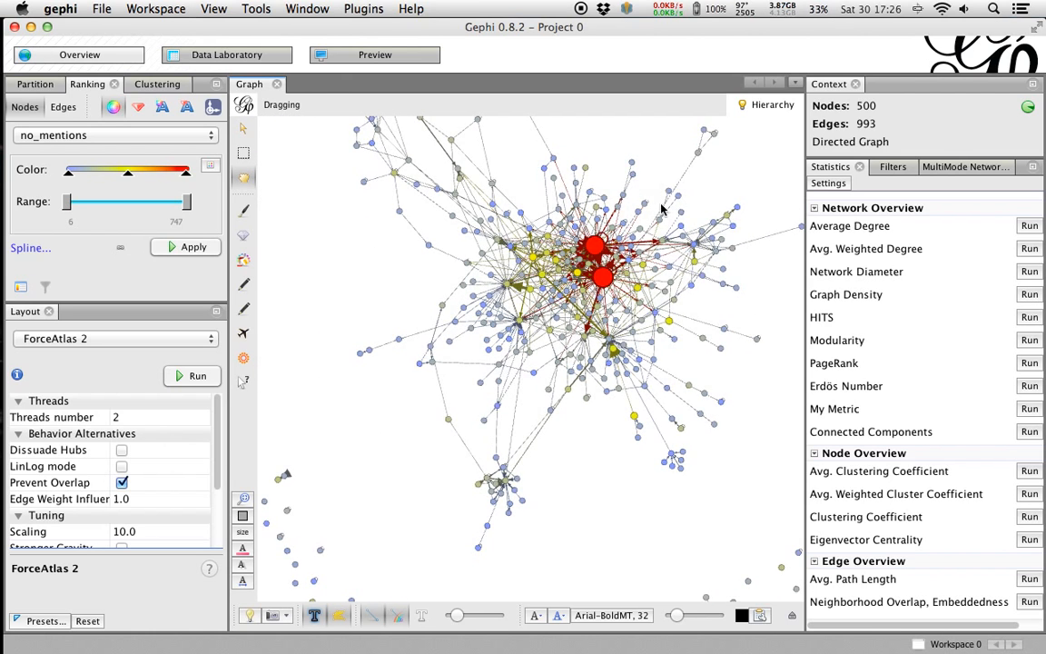
drag(764, 313, 759, 324)
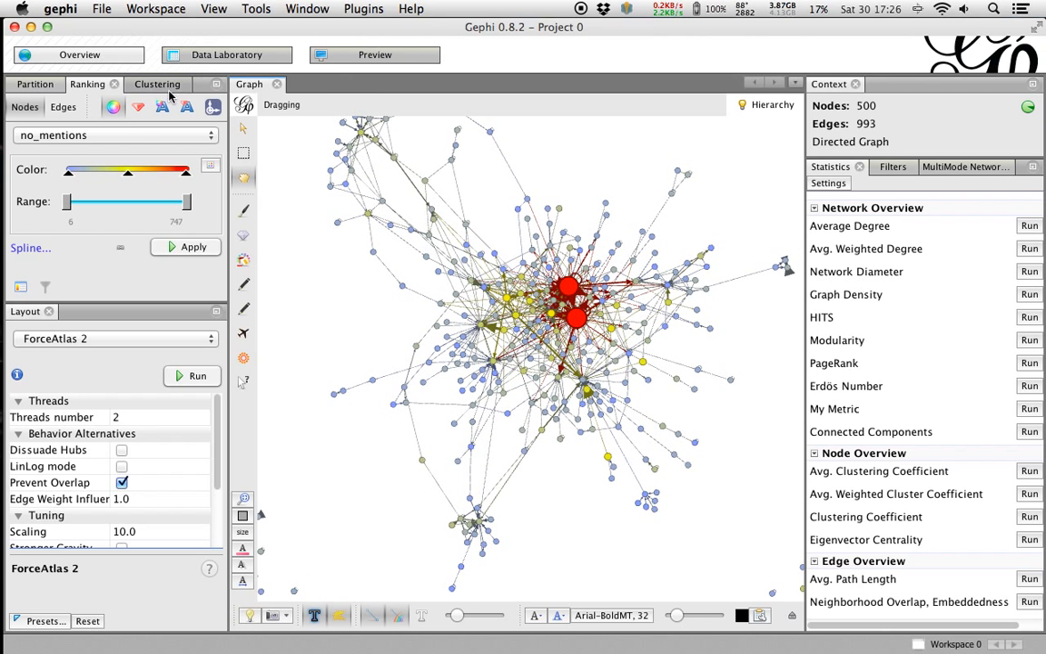
Set the color ranking spline to the linear template and recolor the nodes by no_tweets.
click(28, 249)
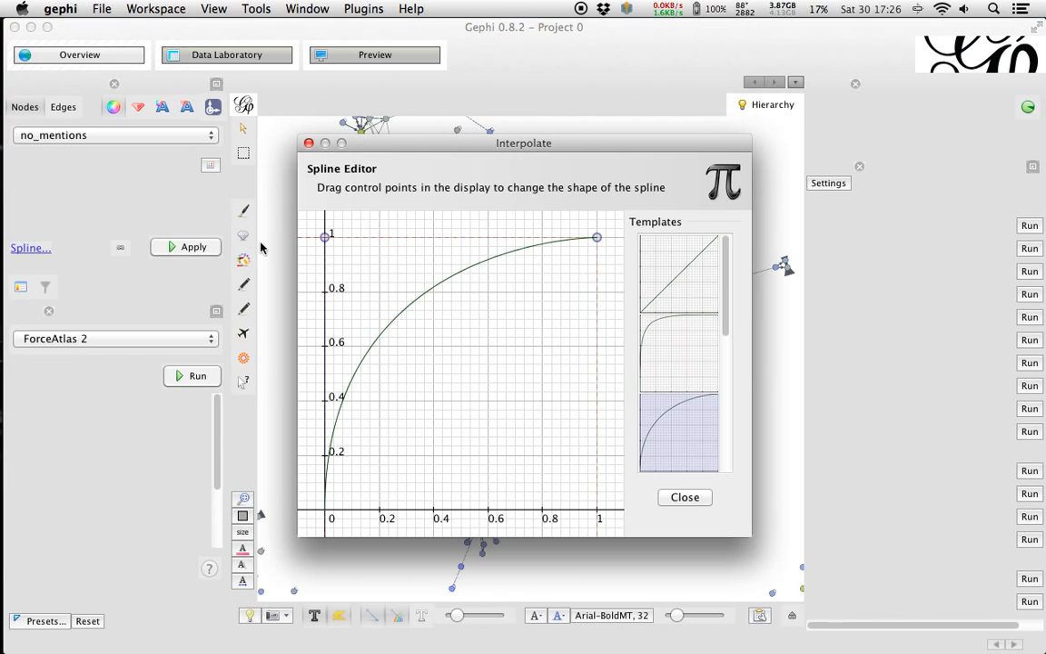
click(678, 272)
click(688, 496)
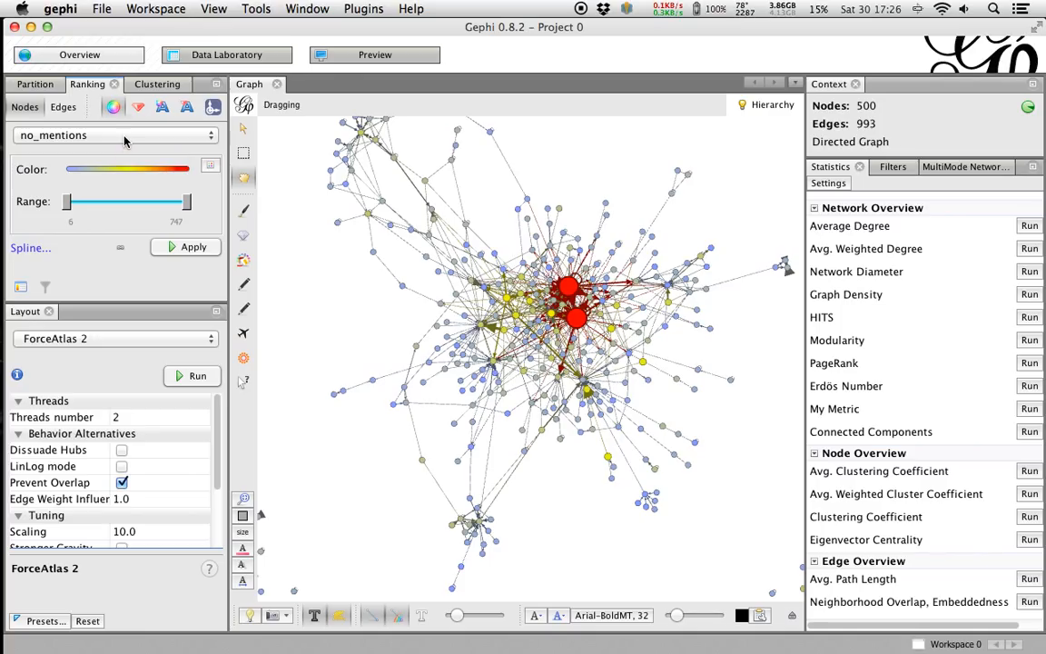
click(106, 134)
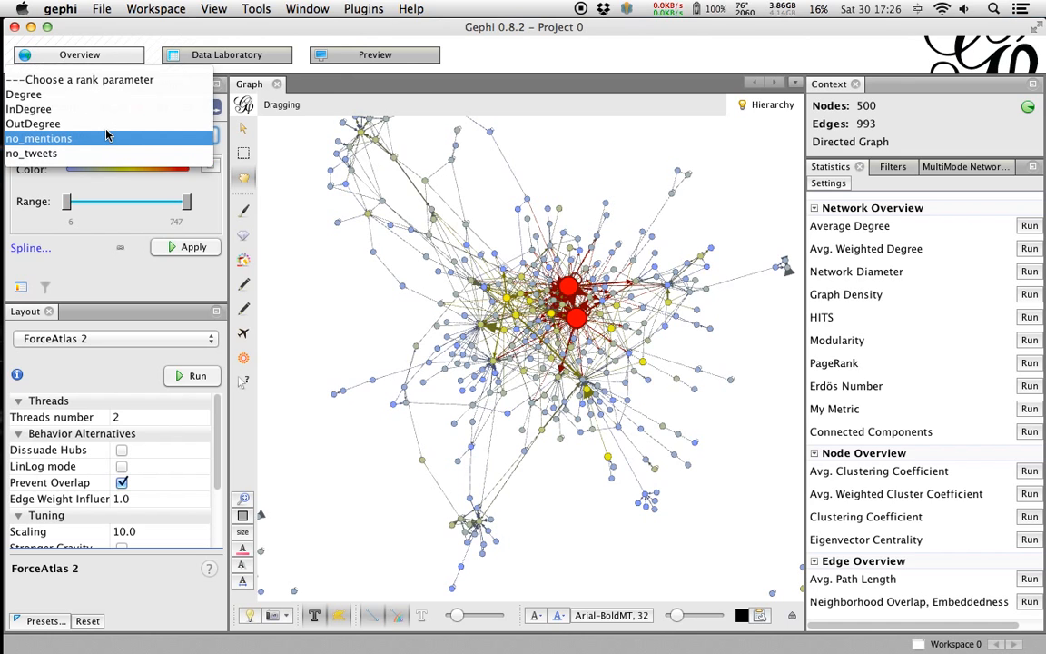
click(100, 152)
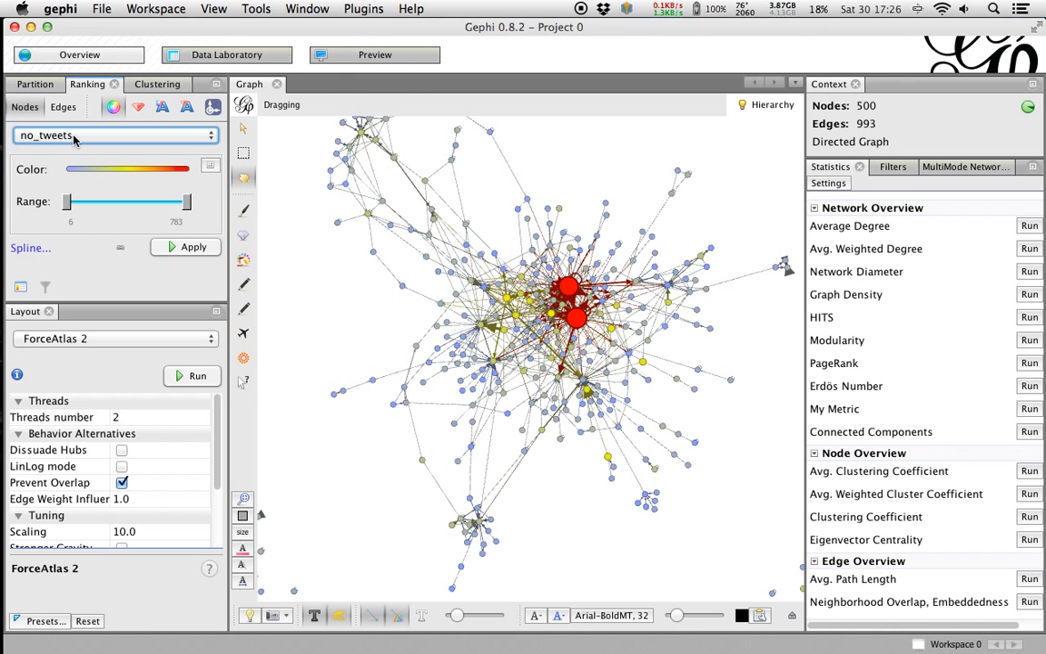
click(171, 248)
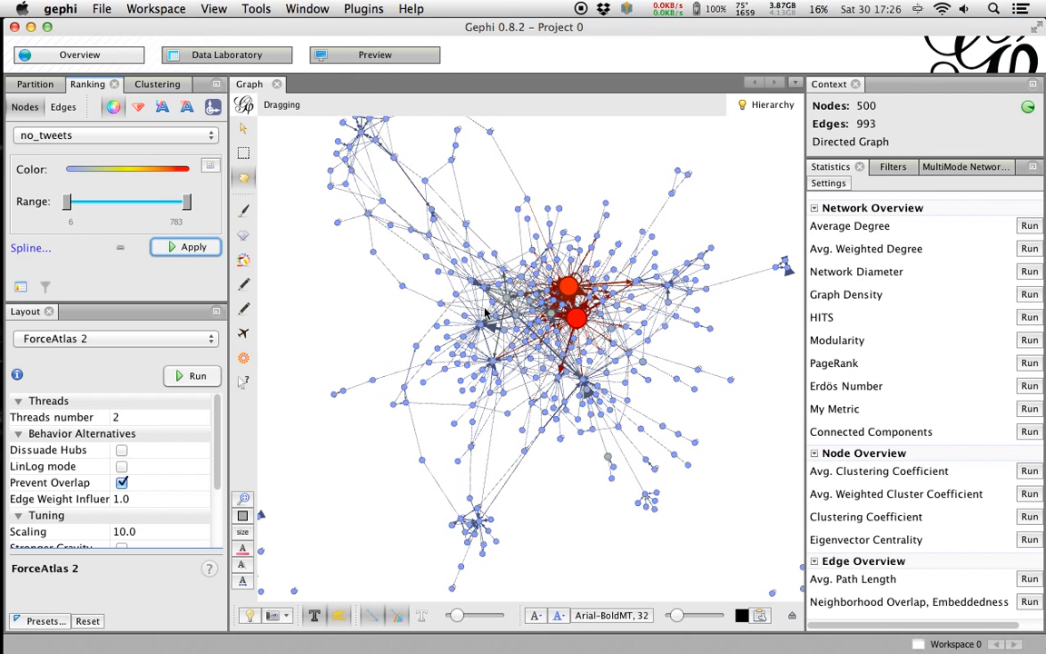
Inspect the network colored by no_tweets, from the two central hubs to the isolated outer ring, and reapply the ranking.
scroll(375, 306, up, 3)
scroll(374, 299, down, 6)
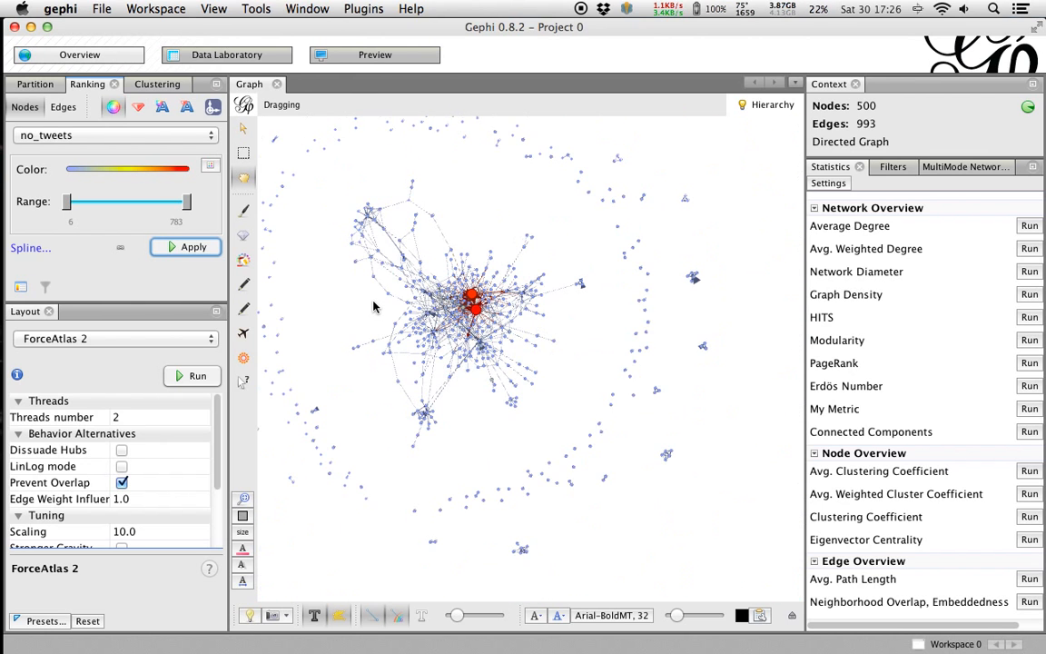
drag(373, 290, 404, 269)
scroll(404, 268, down, 2)
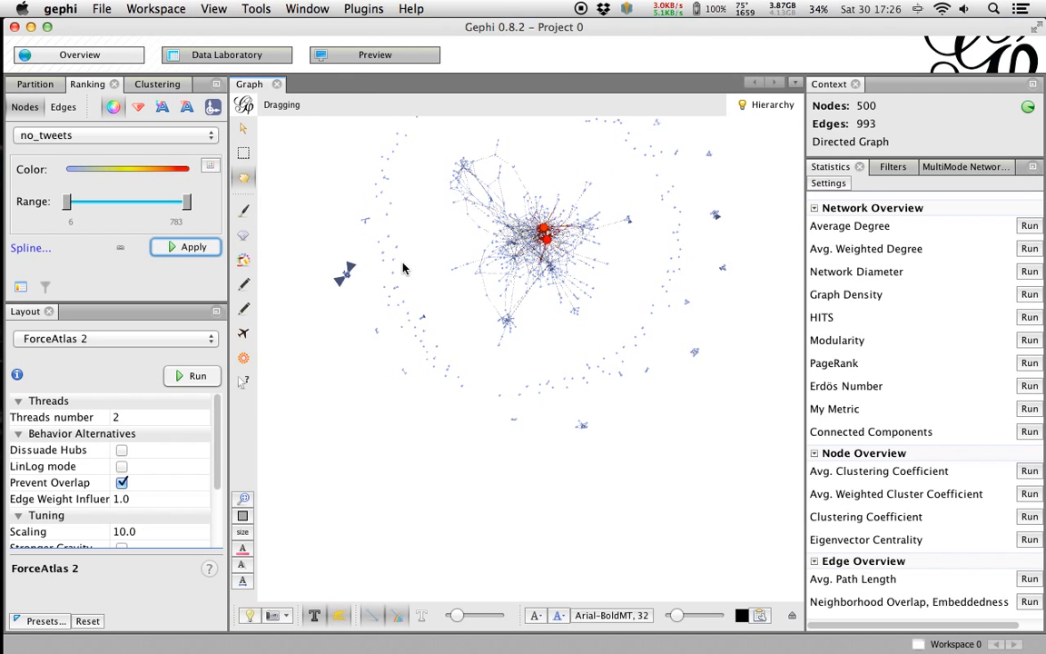
drag(433, 230, 425, 257)
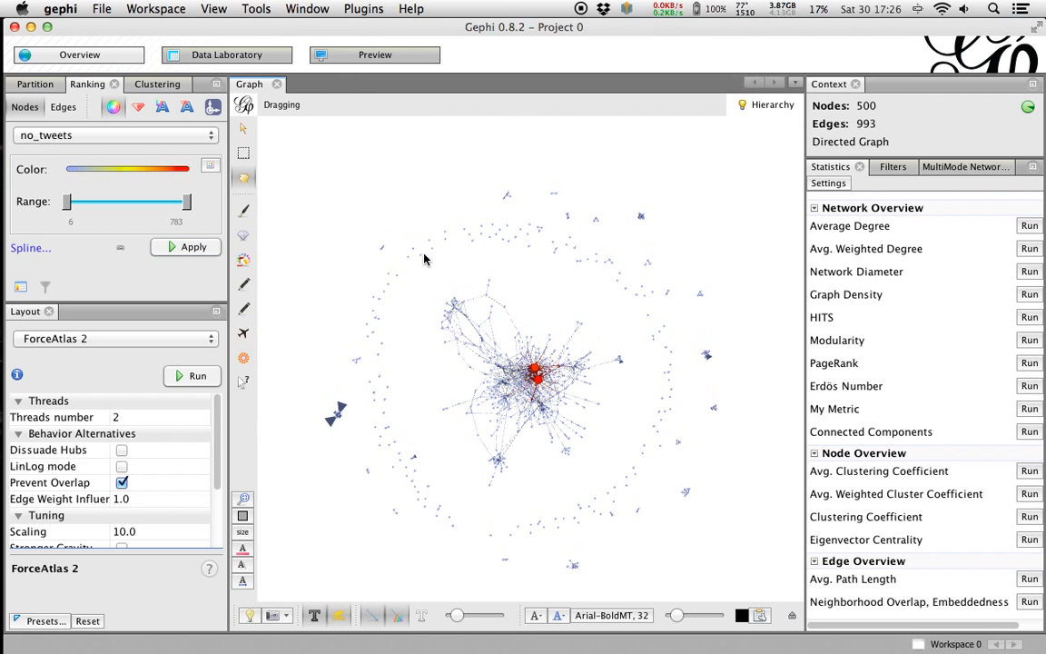
scroll(486, 251, up, 5)
drag(625, 289, 591, 211)
drag(434, 445, 537, 401)
scroll(491, 238, up, 5)
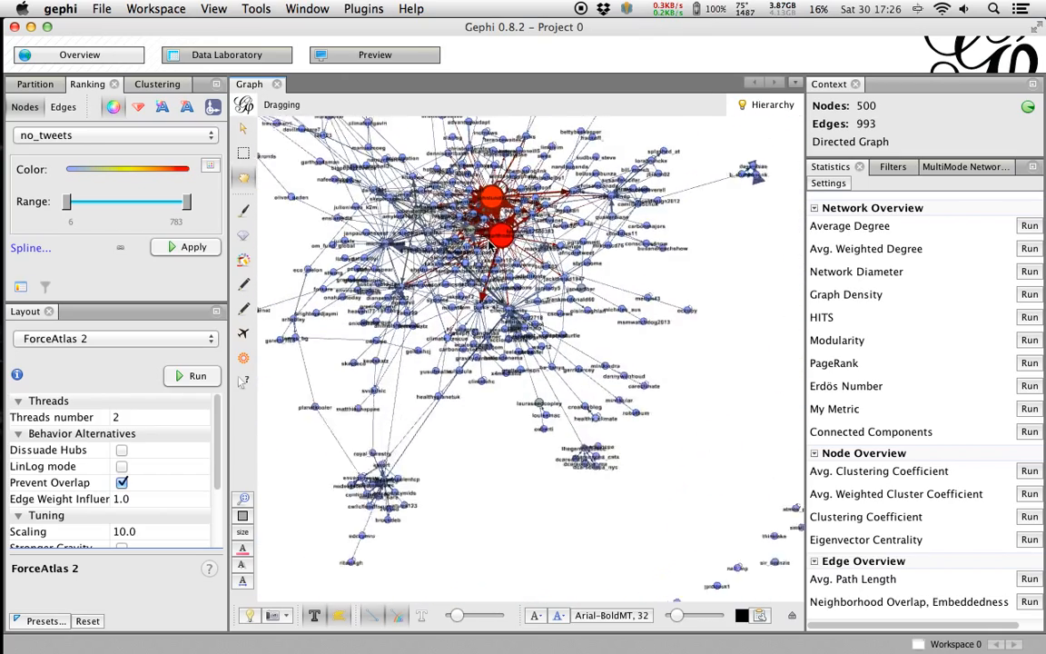
scroll(485, 264, down, 3)
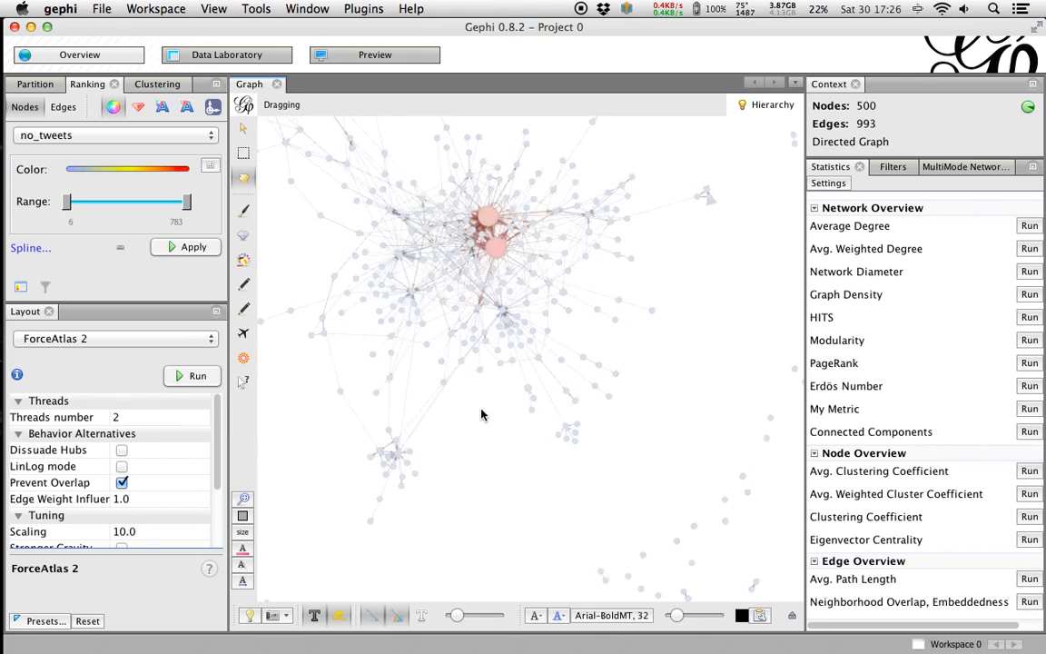
drag(465, 442, 493, 439)
drag(409, 209, 351, 290)
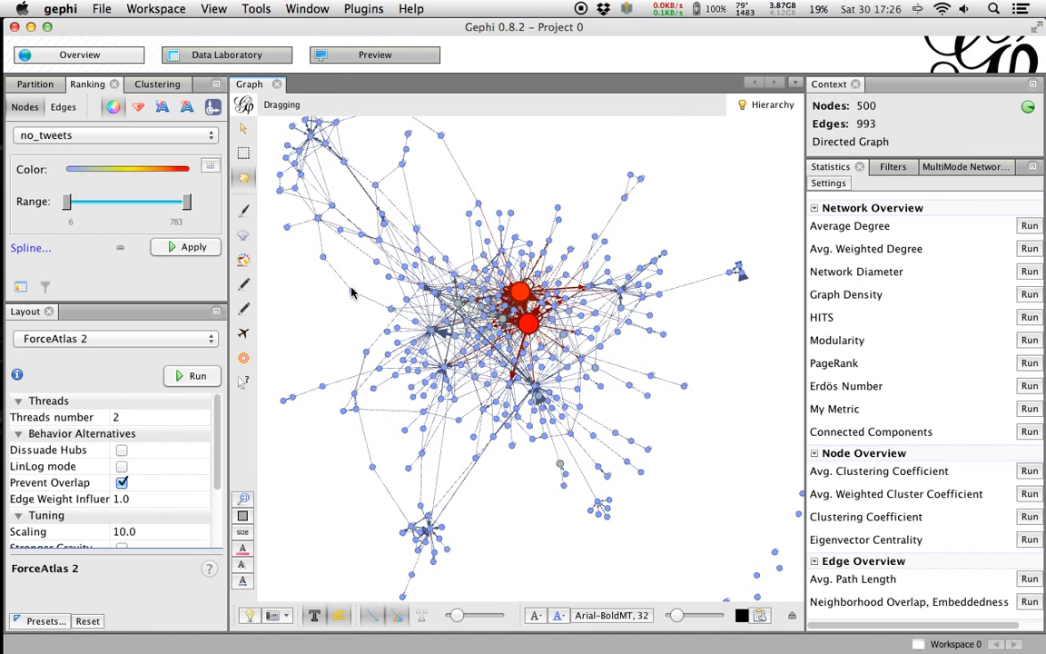
click(193, 248)
Sort the nodes table by no_mentions in descending order and compare the no_tweets and no_mentions values of the top accounts.
click(258, 53)
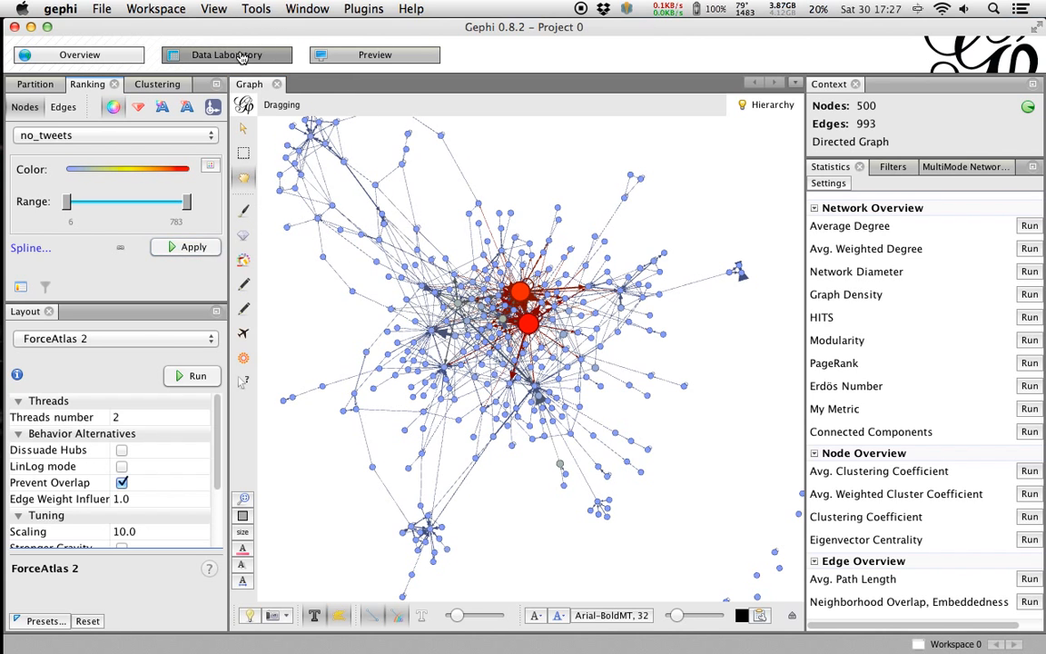
click(990, 127)
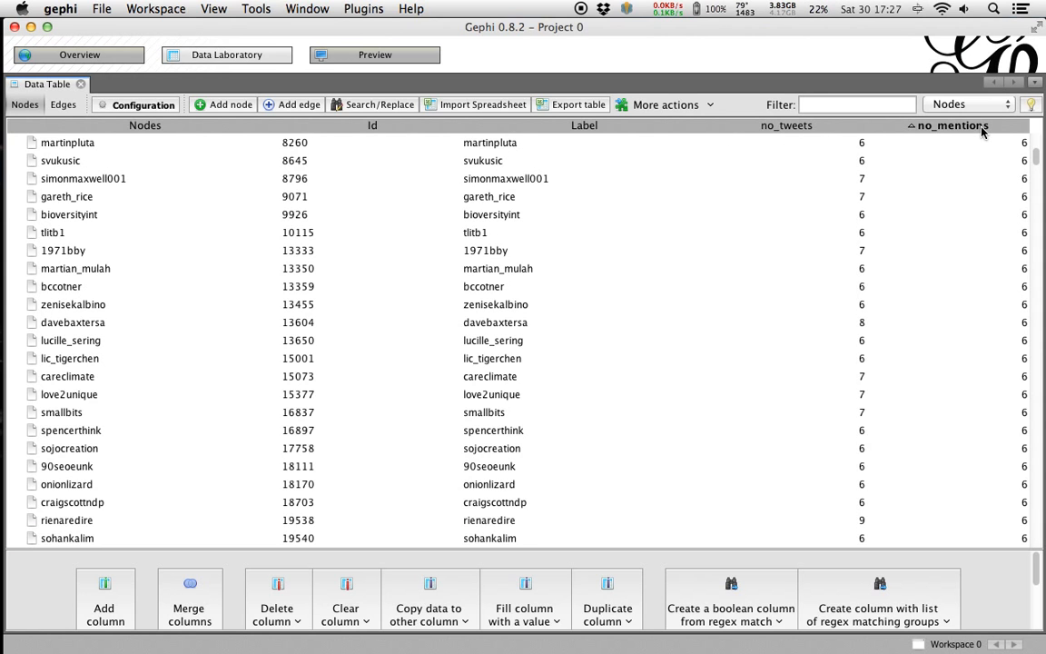
click(956, 118)
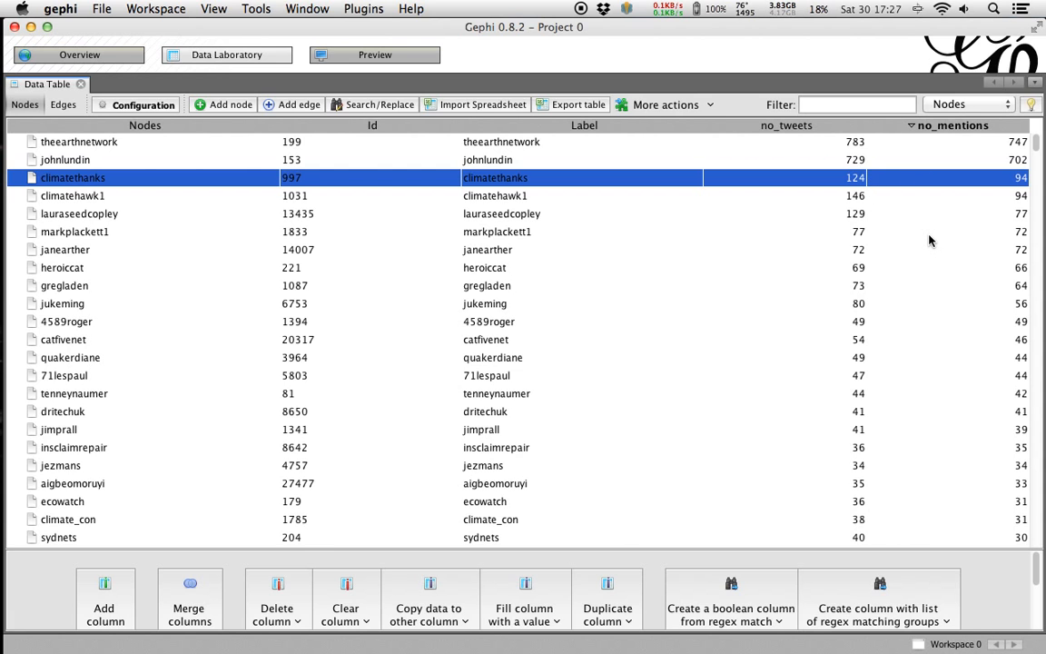
scroll(929, 240, down, 2)
scroll(929, 240, up, 2)
click(841, 303)
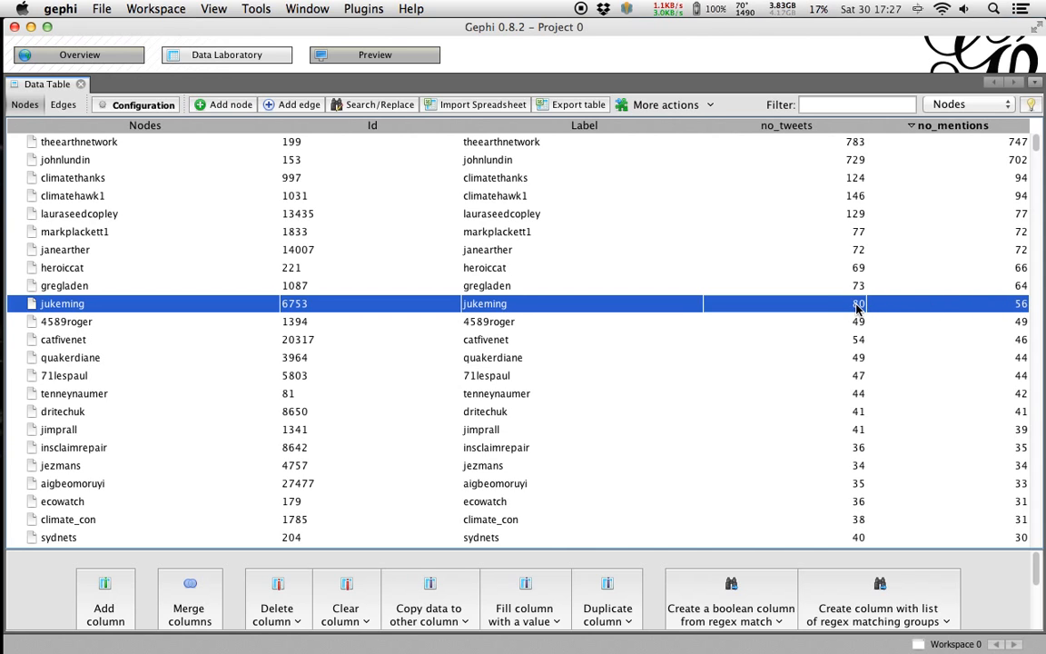
scroll(854, 308, down, 3)
scroll(849, 299, up, 3)
Return to the graph overview, examine the main component and its outer ring, and check the available rank parameters without changing the ranking.
click(86, 56)
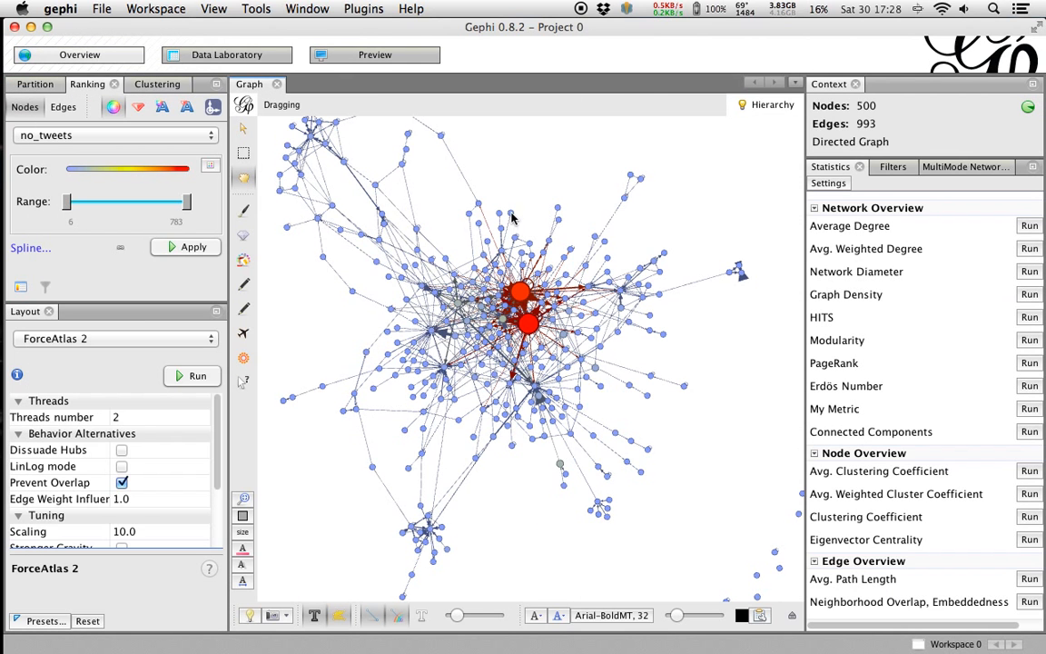
drag(564, 162, 567, 159)
drag(520, 168, 528, 169)
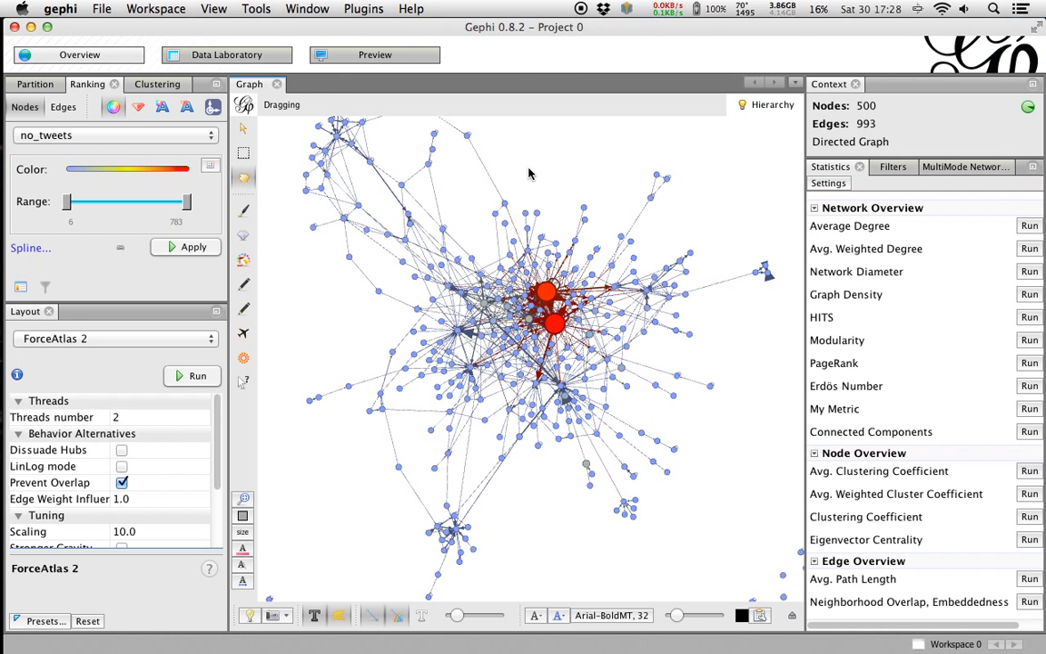
scroll(530, 173, down, 2)
drag(530, 168, 530, 185)
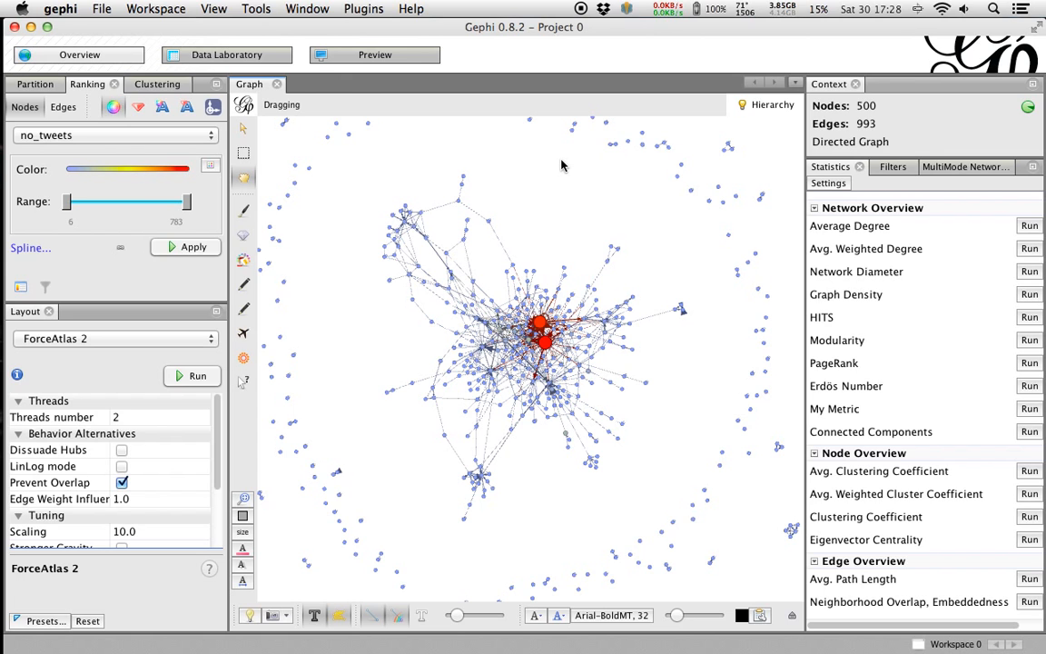
click(119, 134)
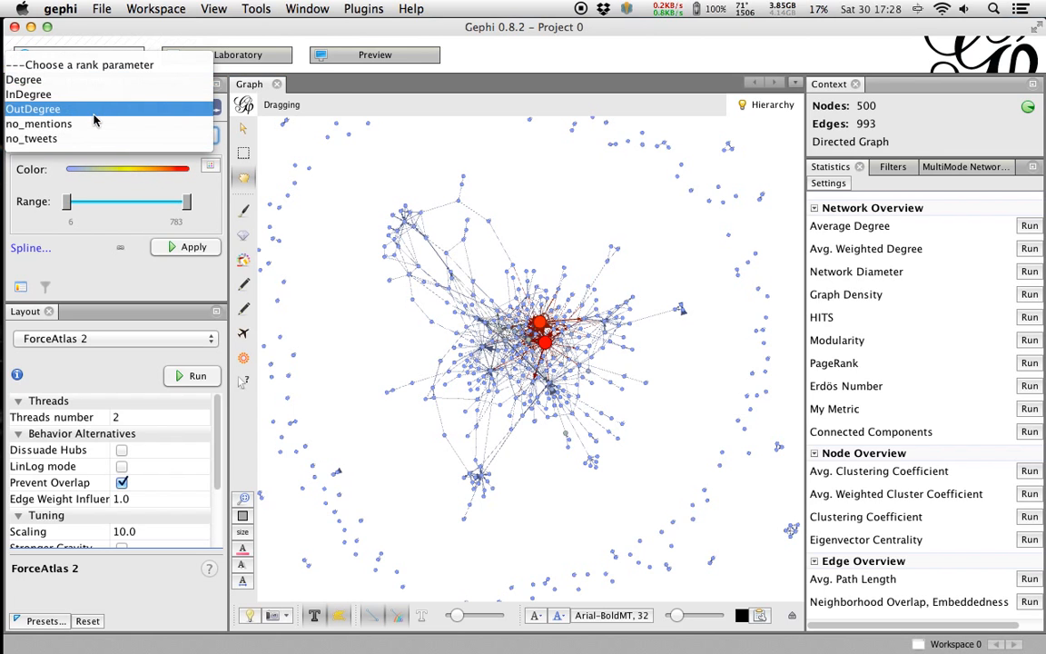
click(600, 218)
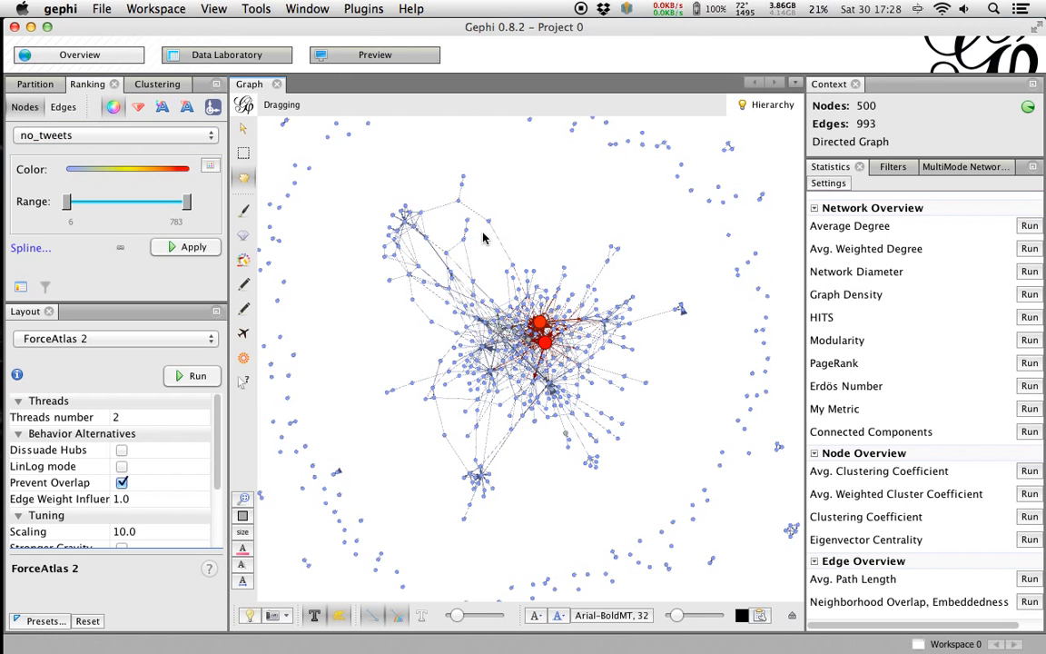
scroll(509, 217, up, 2)
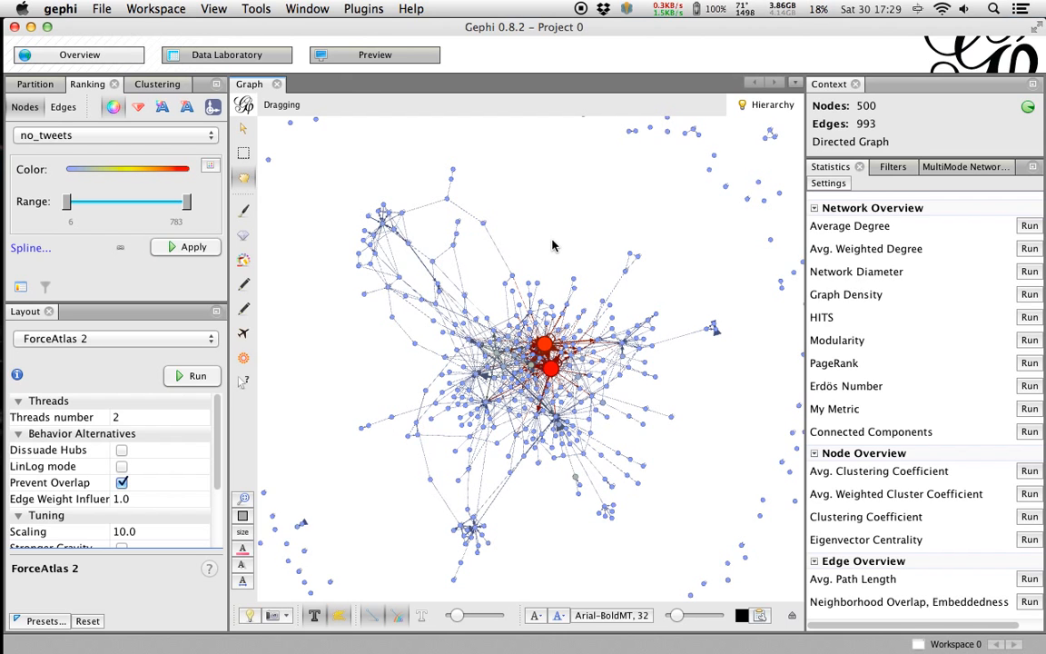
Compute the PageRank statistic with probability 0.85 and epsilon 0.001, and close its report.
click(1029, 365)
click(726, 445)
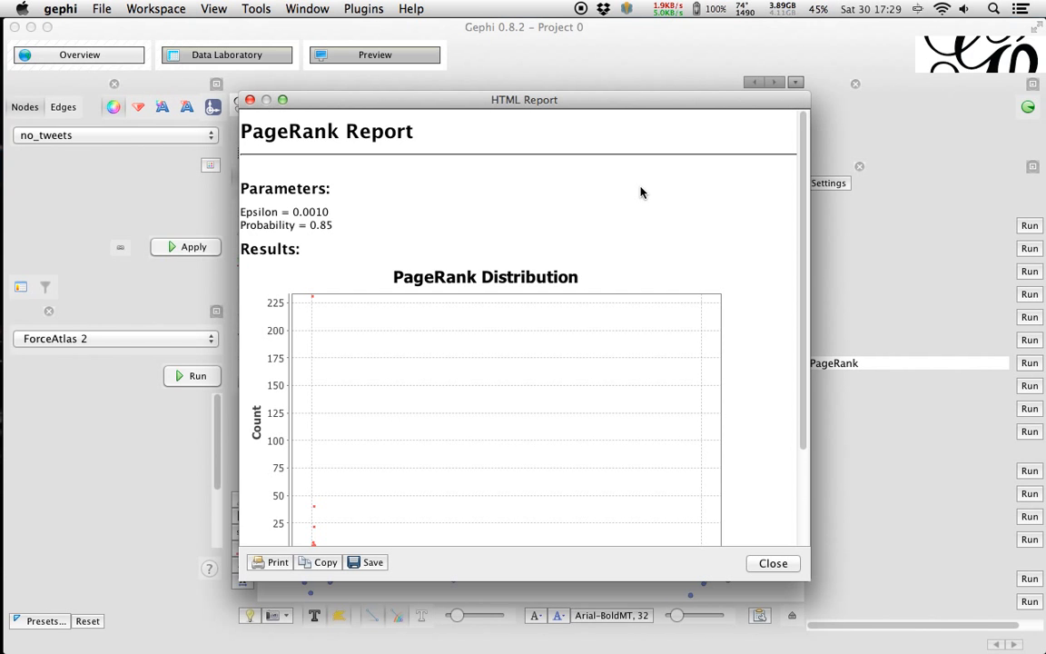
click(778, 560)
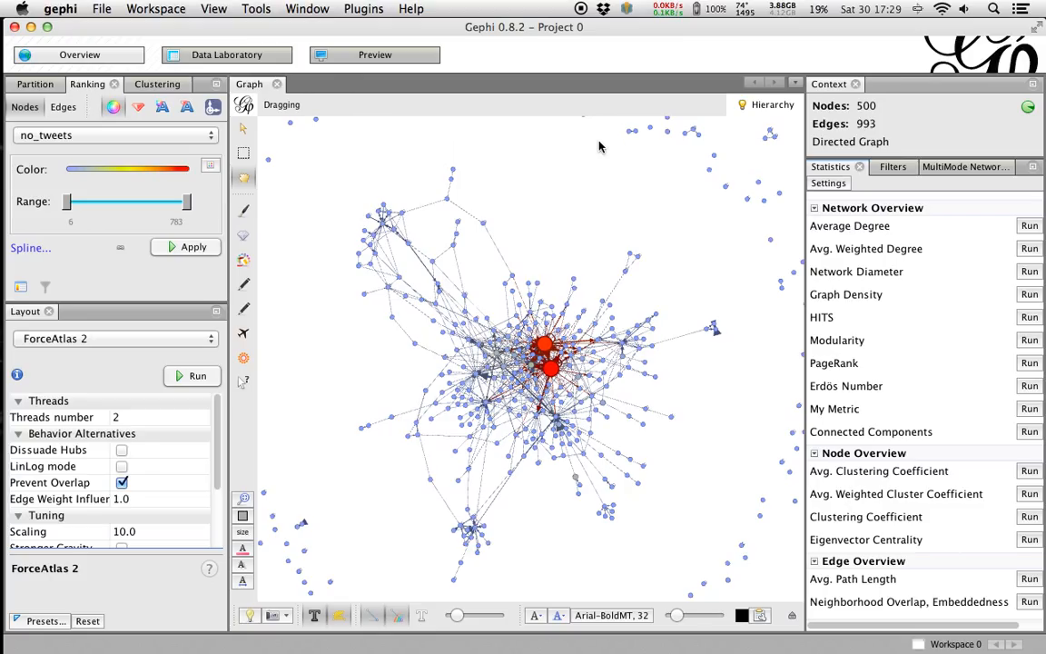
Sort the nodes table by PageRank in descending order to compare it with the mention counts, and return to the graph overview.
click(215, 60)
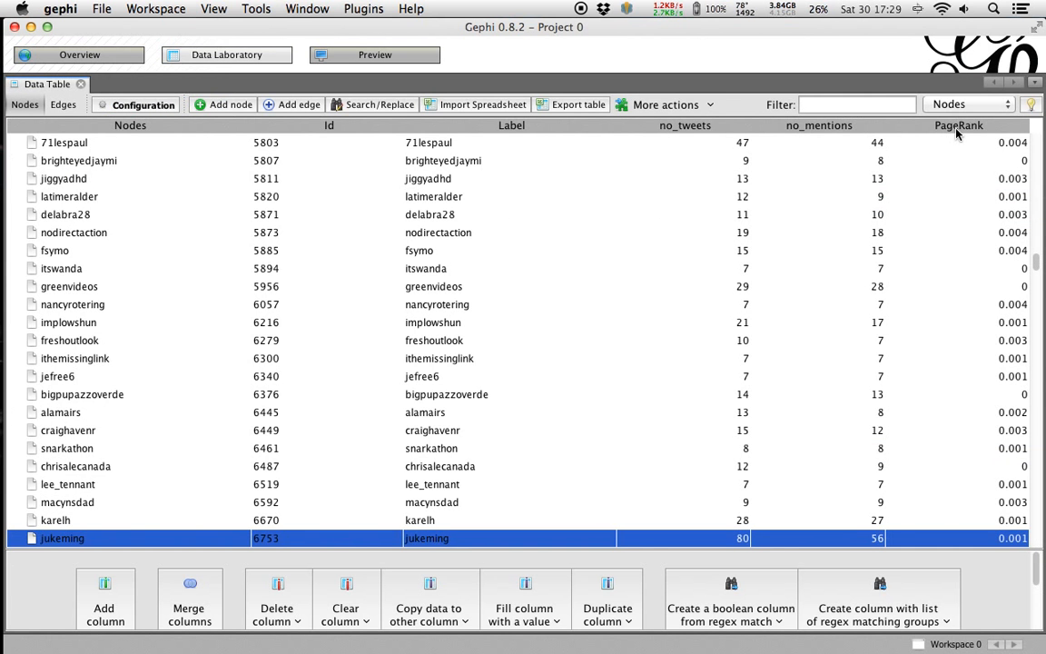
click(956, 127)
click(960, 130)
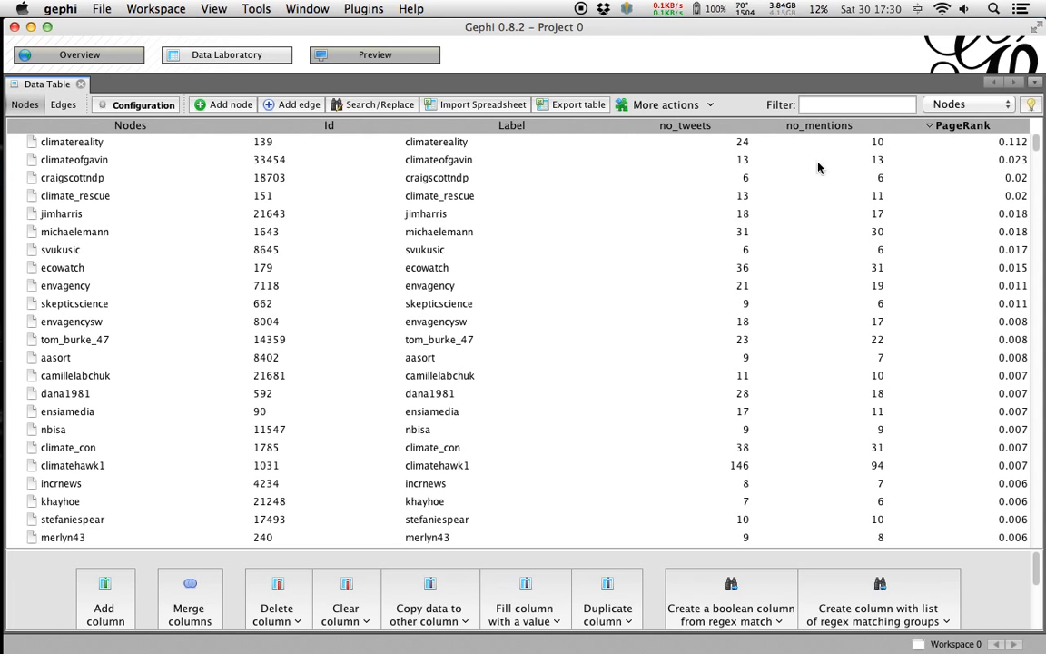
click(83, 56)
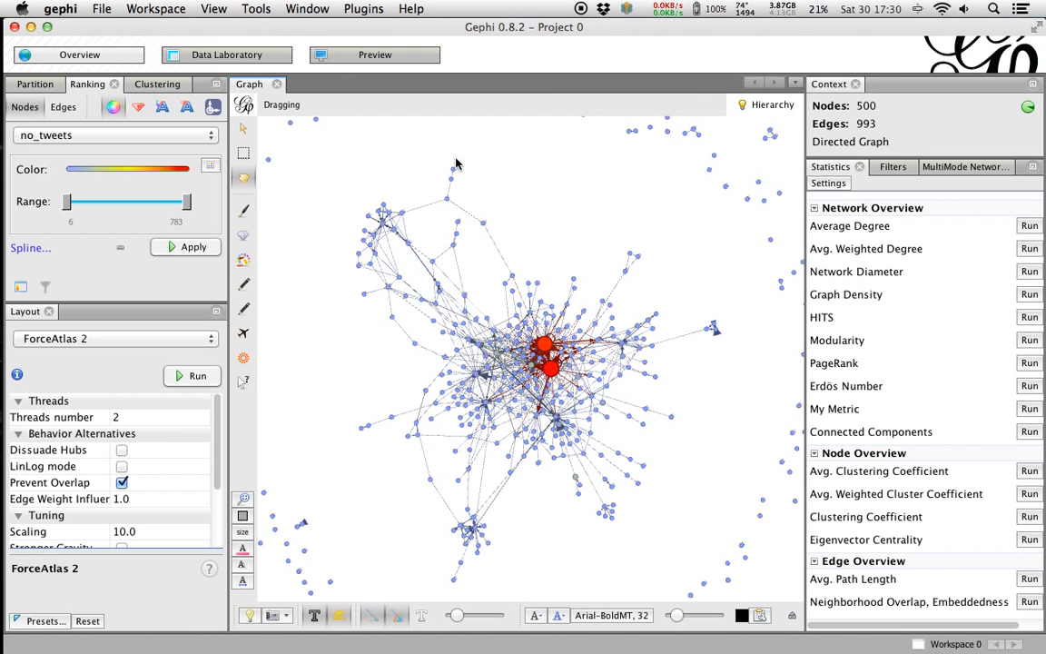
scroll(455, 165, up, 5)
scroll(401, 167, down, 4)
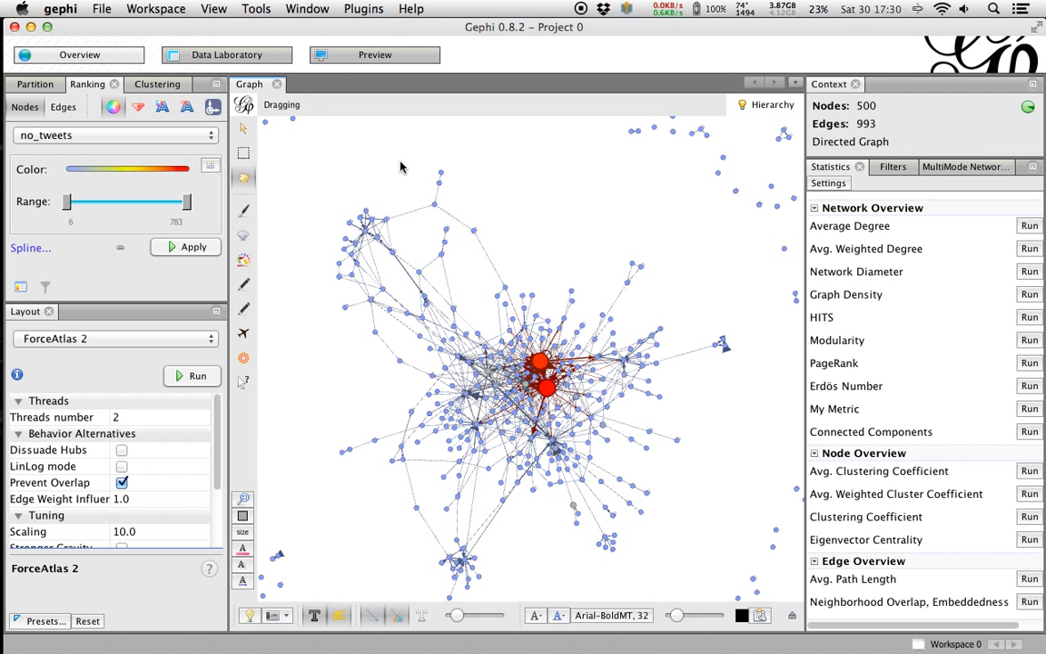
Color the graph's nodes by their PageRank ranking, with labels hidden.
click(312, 617)
drag(263, 361, 263, 327)
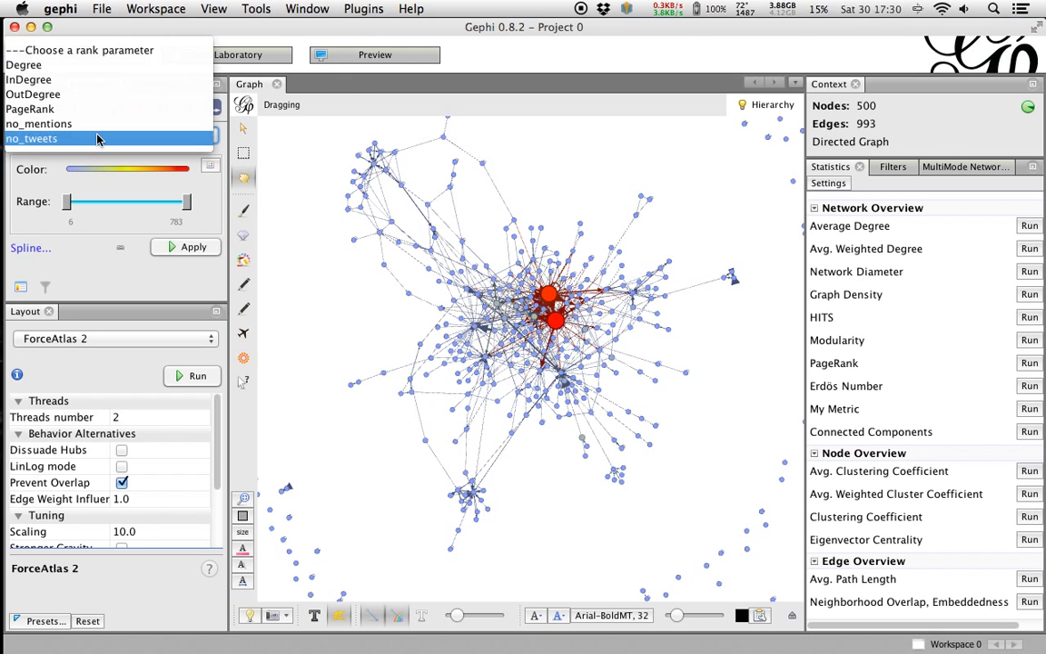
click(95, 112)
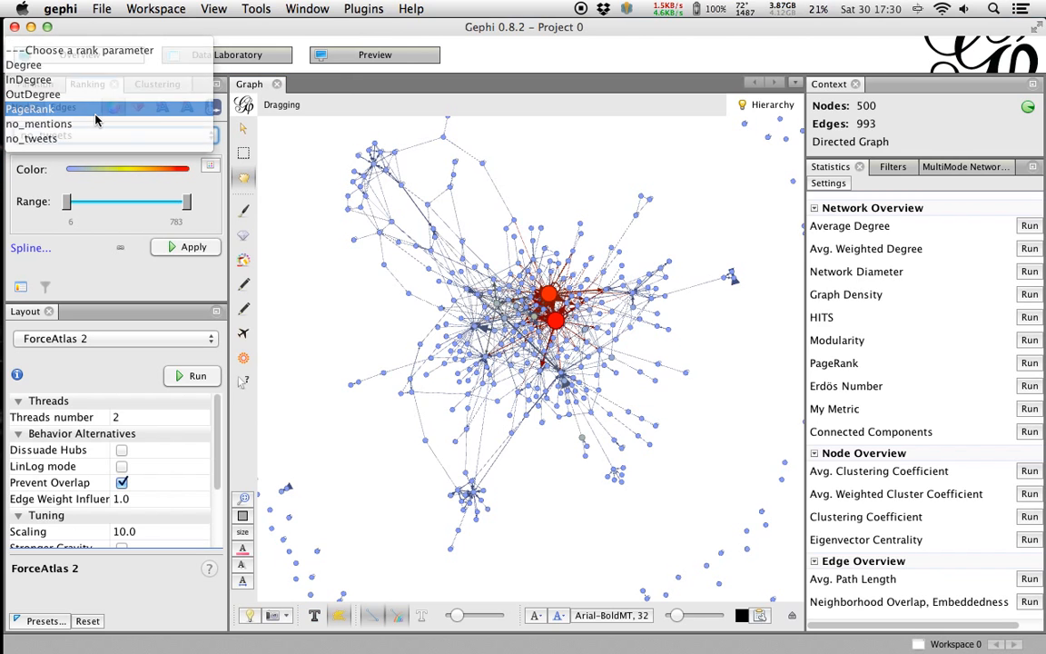
click(177, 252)
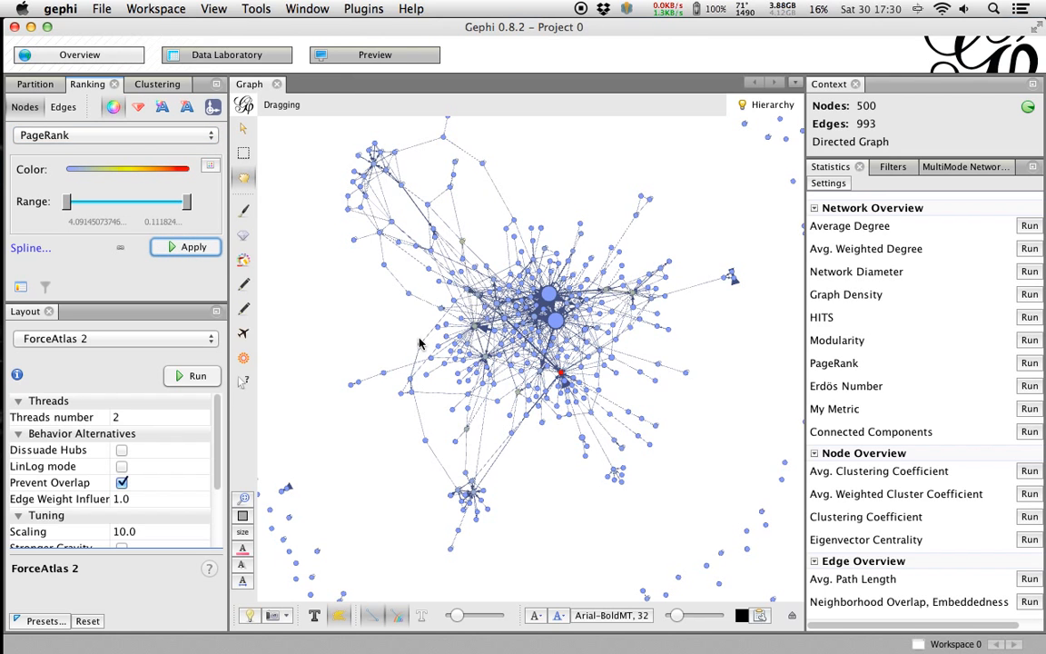
Examine the red highest-PageRank node and its connections, showing the node labels to identify it and hiding them again.
drag(690, 405, 679, 370)
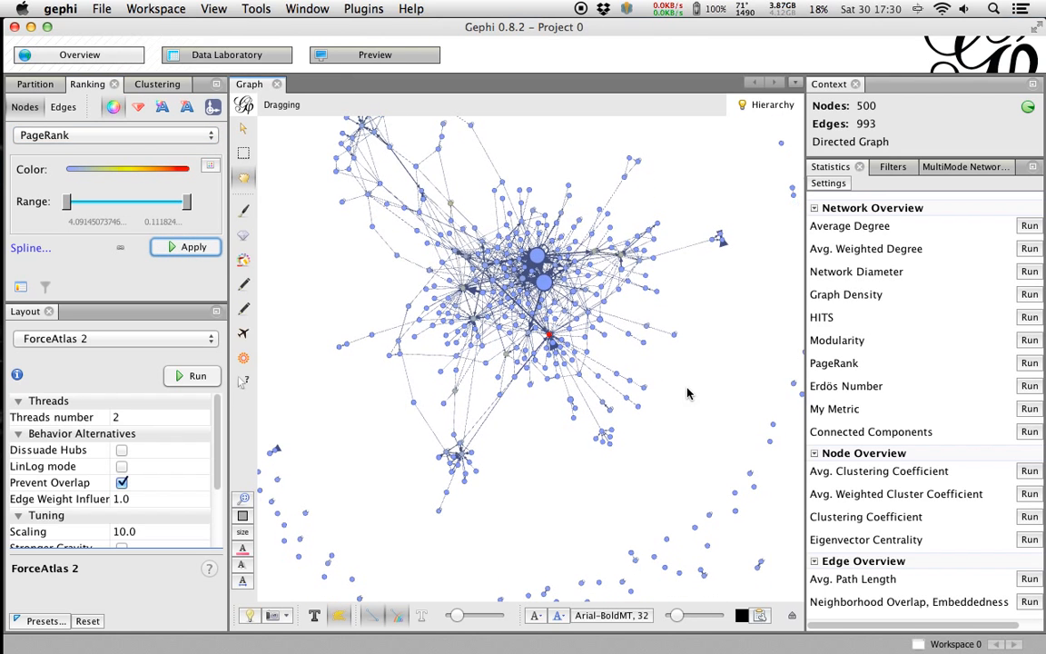
scroll(548, 293, up, 3)
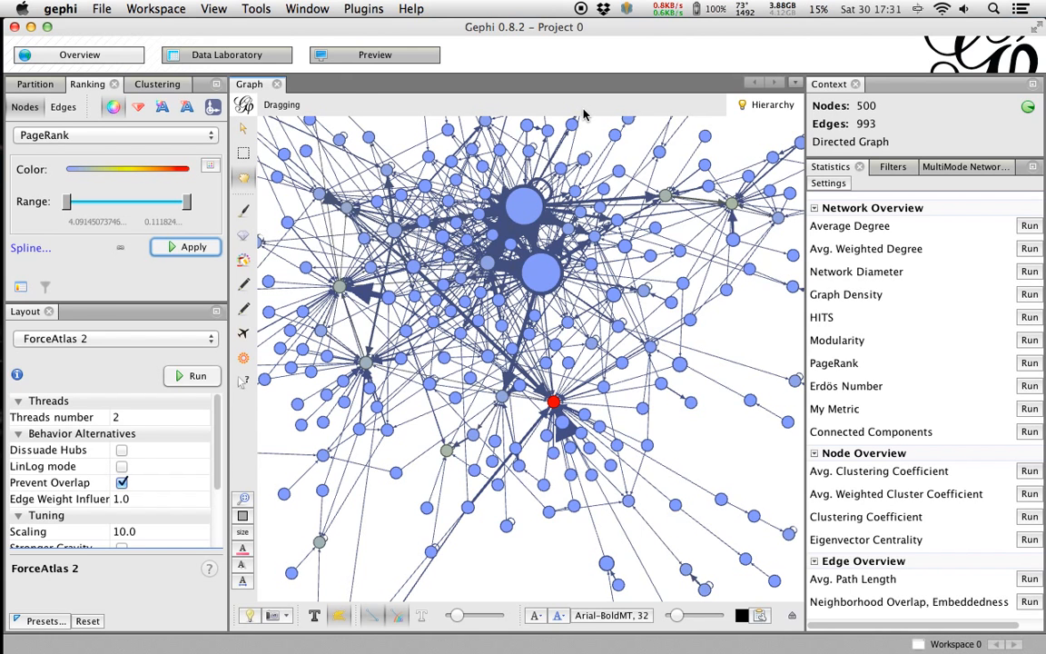
scroll(594, 173, down, 4)
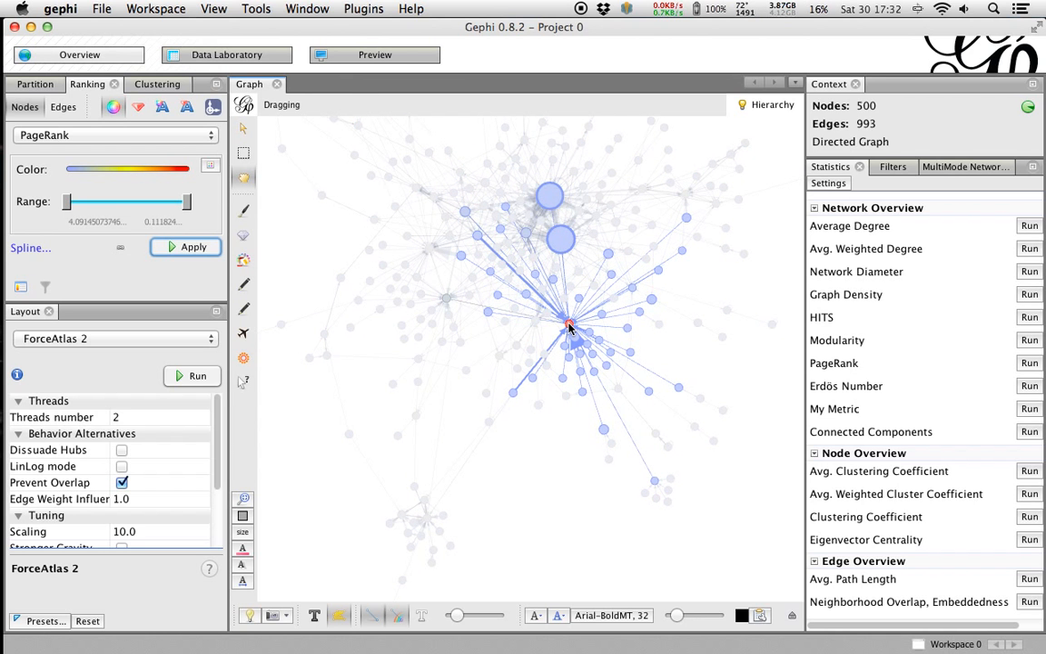
scroll(569, 329, up, 10)
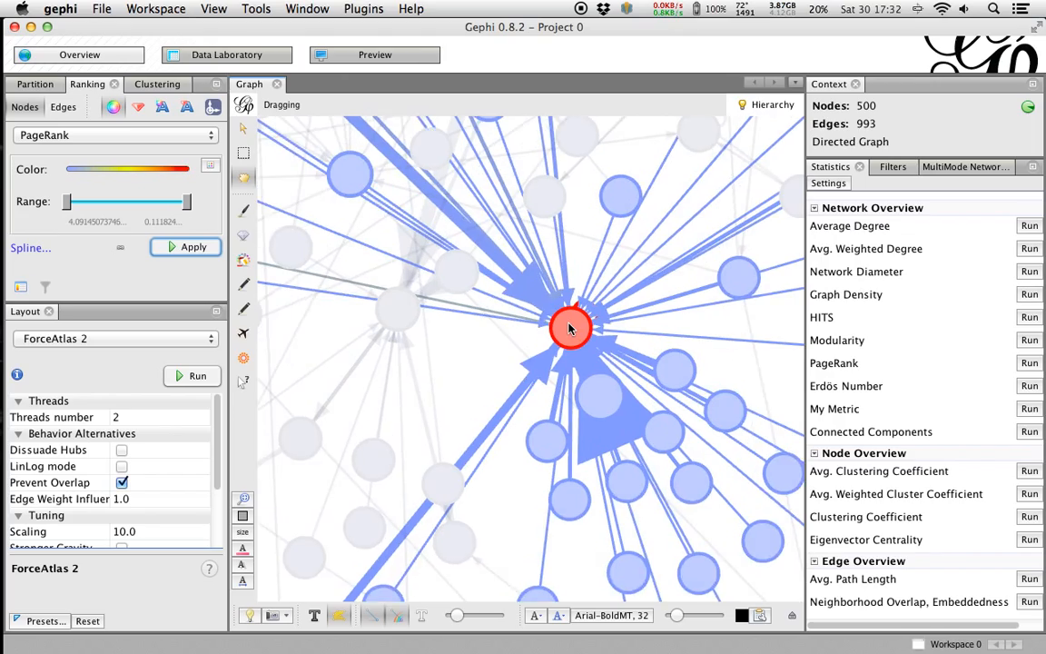
click(314, 615)
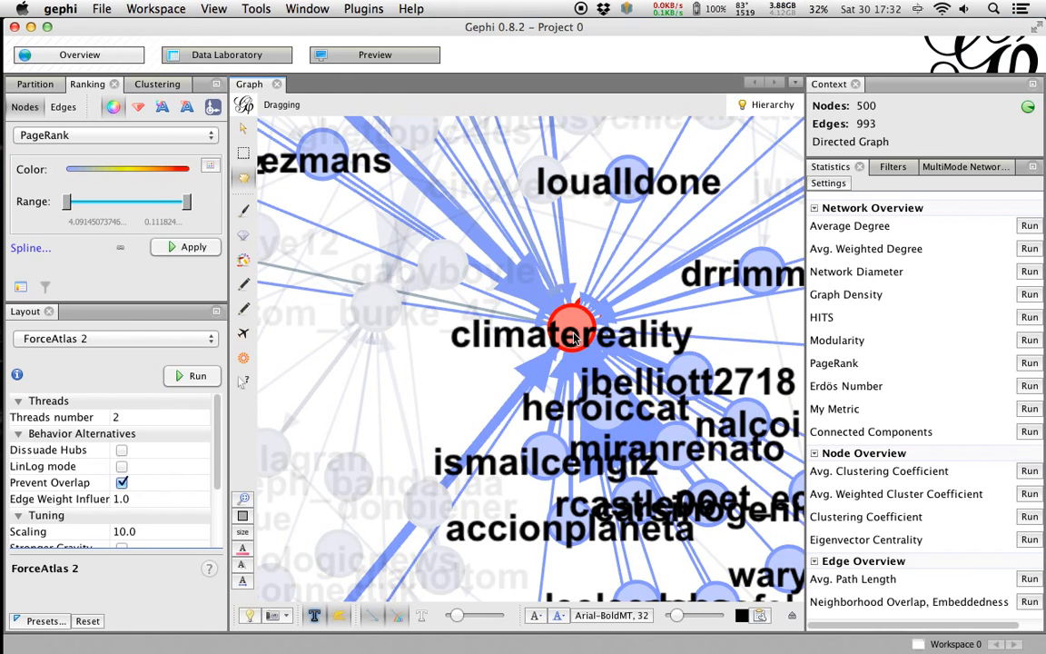
scroll(572, 336, down, 5)
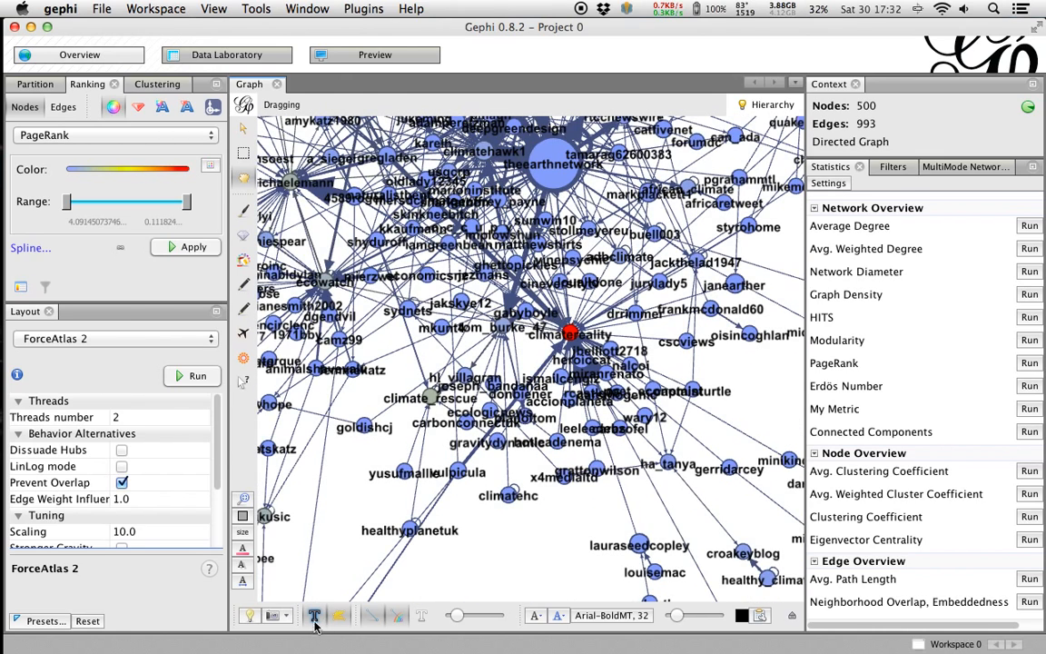
click(314, 618)
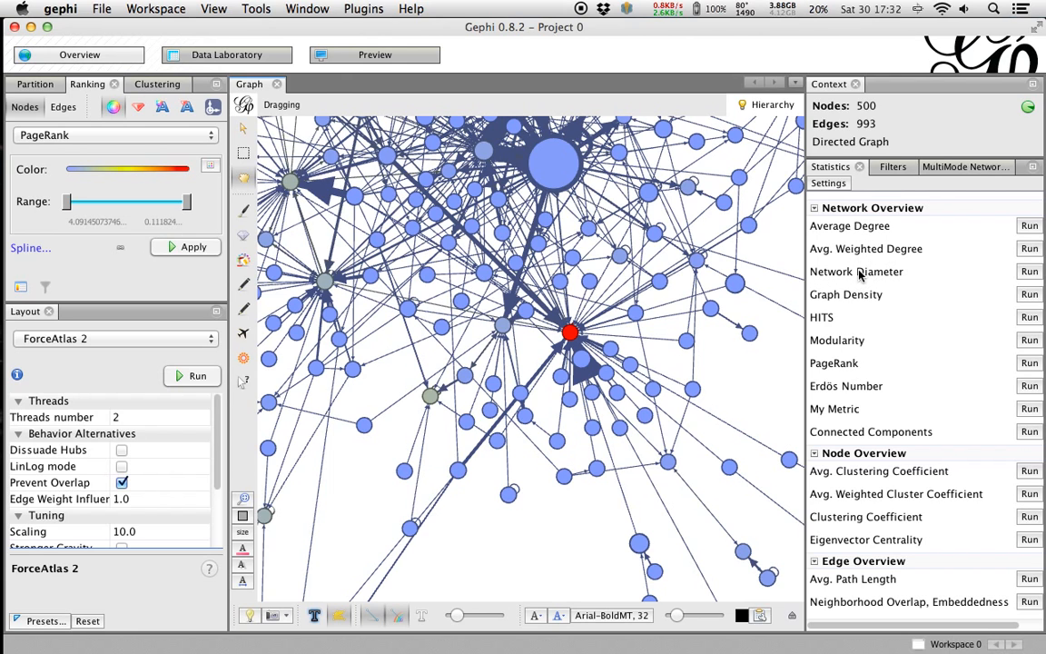
Compute the Network Diameter statistic for a directed graph without normalizing centralities, and close its report.
click(1025, 274)
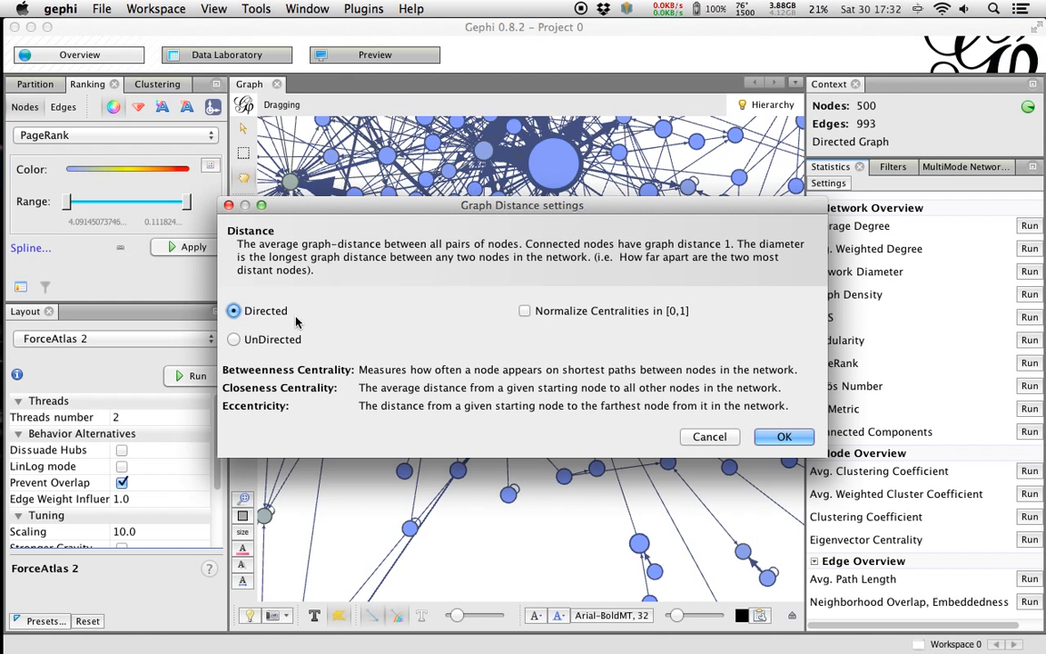
click(784, 437)
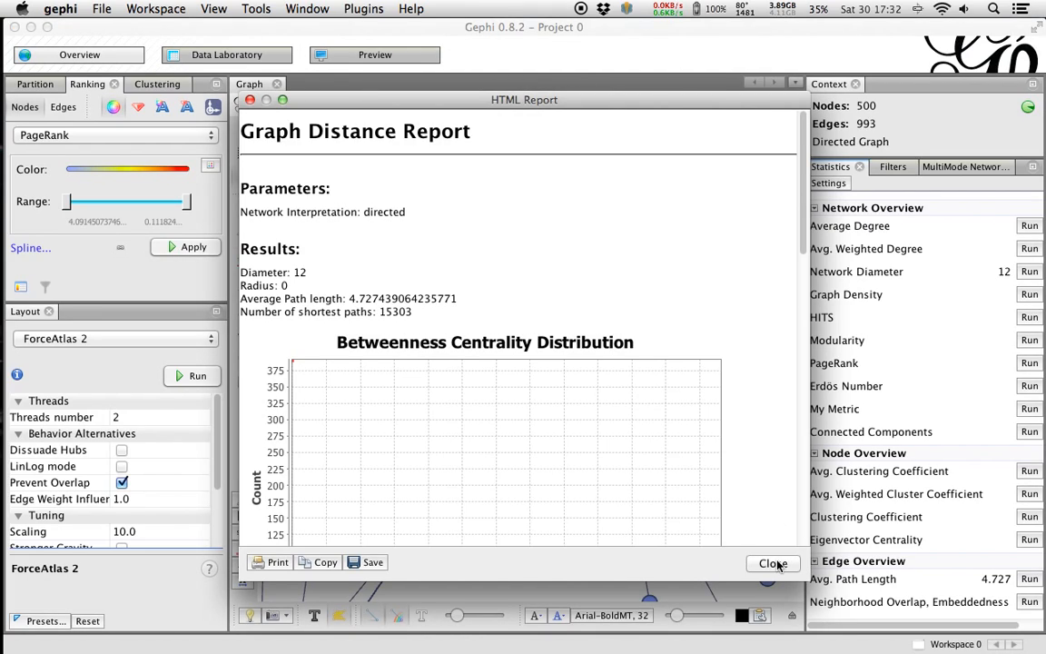
click(774, 564)
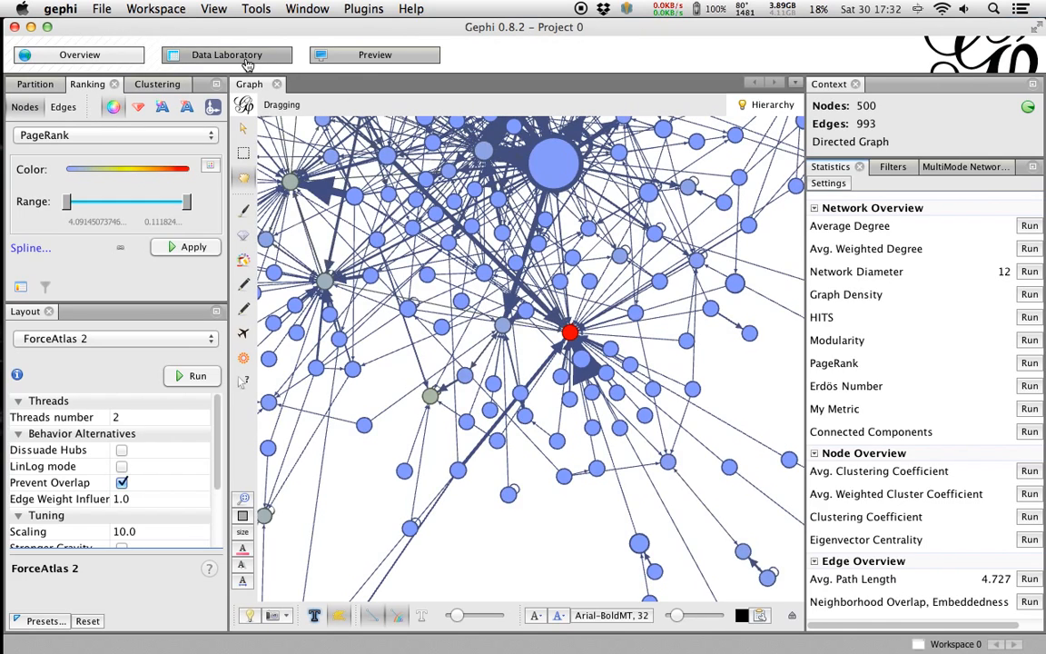
Check the eccentricity, closeness and betweenness centrality columns in the nodes table, and return to the graph overview to view the main component.
click(243, 55)
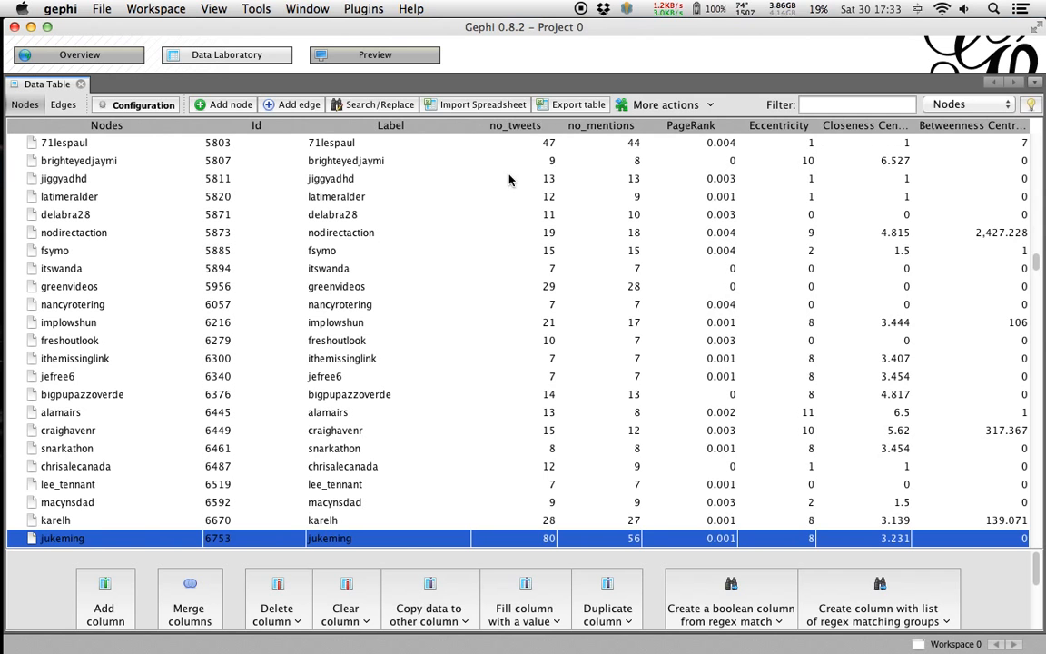
click(106, 67)
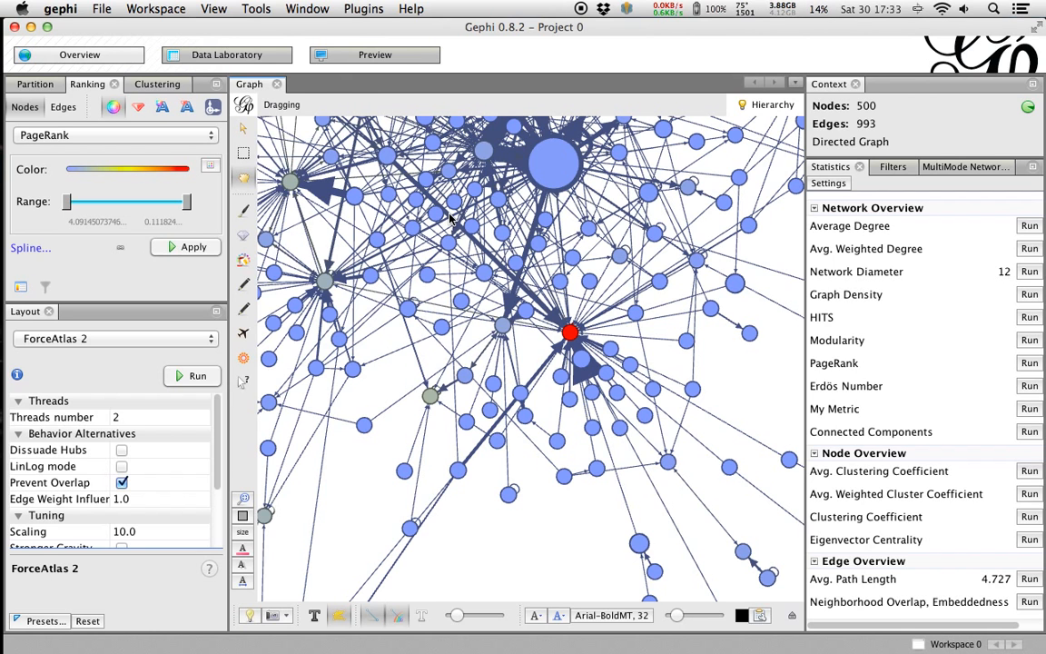
scroll(449, 218, down, 5)
scroll(660, 252, up, 2)
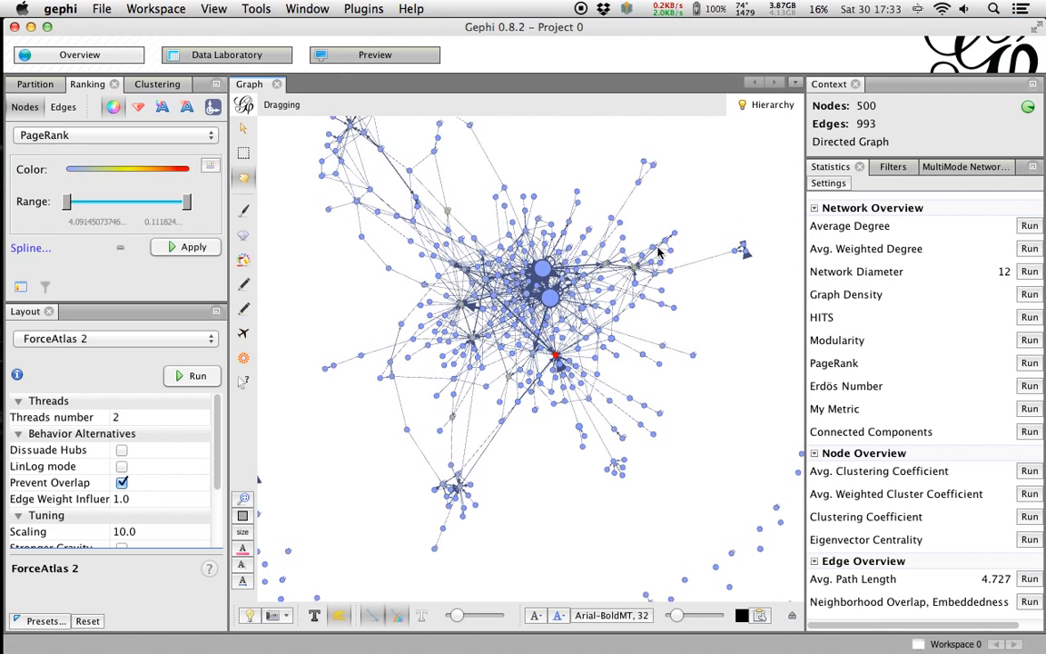
drag(660, 251, 646, 272)
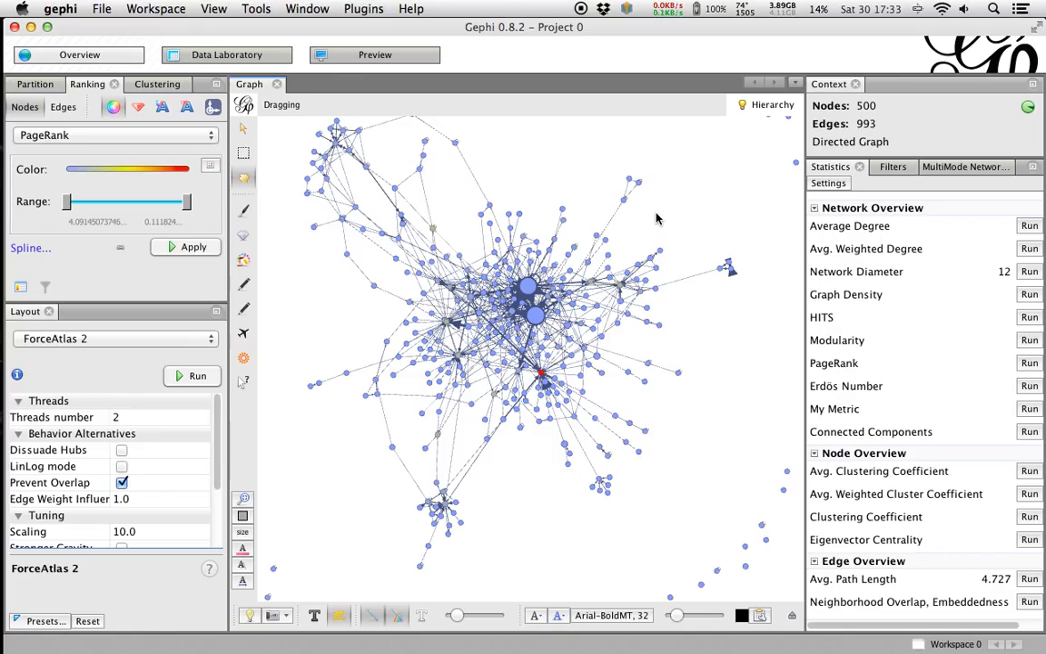
scroll(657, 218, down, 3)
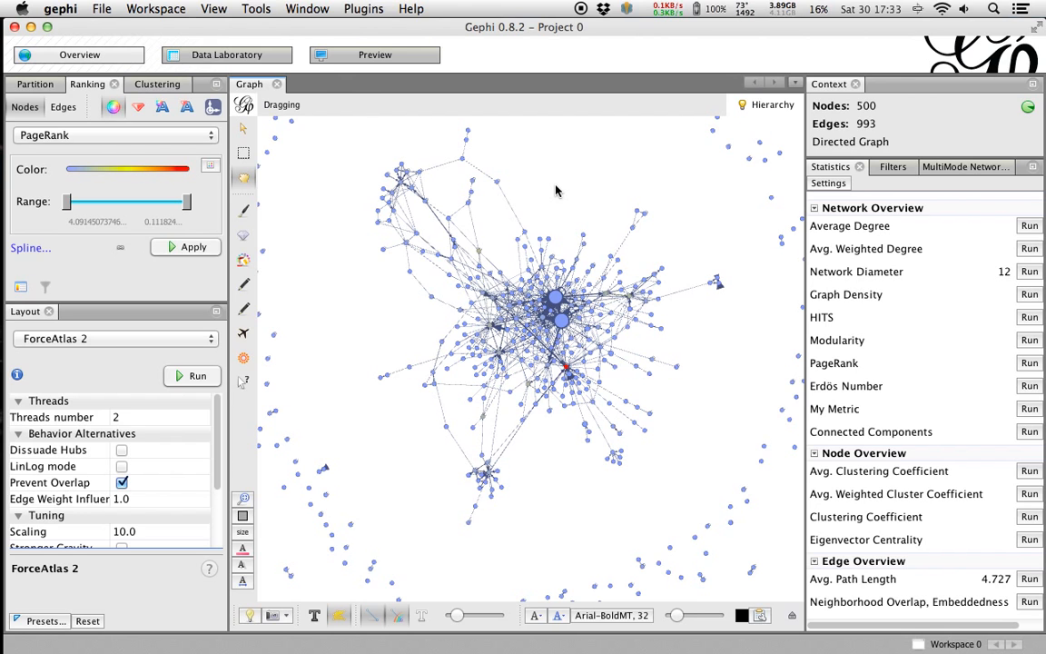
scroll(557, 190, up, 2)
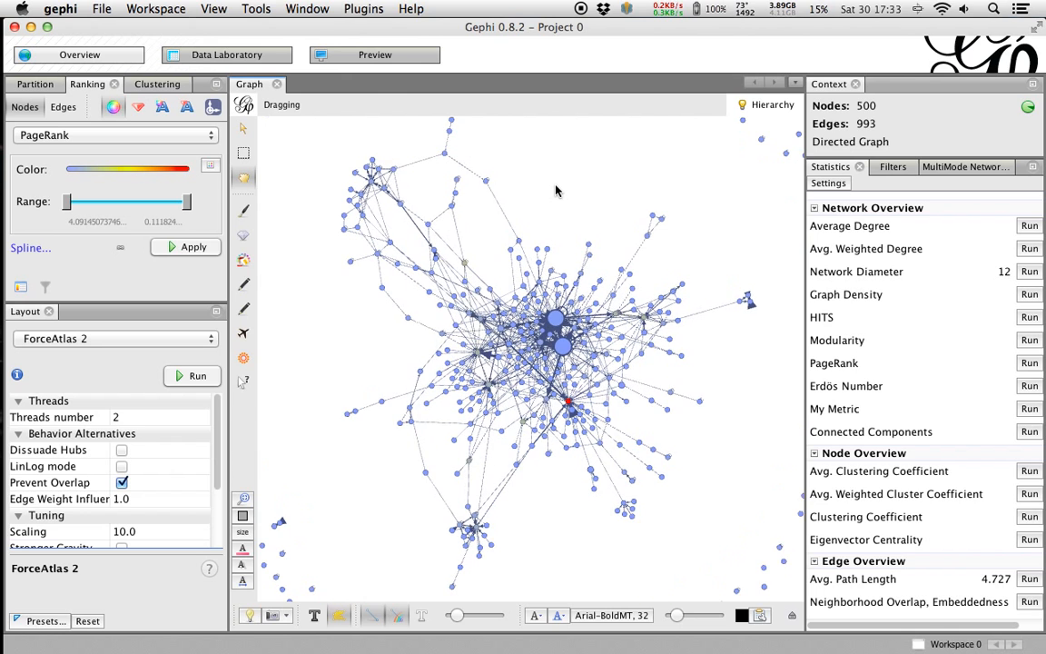
Color the graph's nodes by their Betweenness Centrality ranking.
right_click(557, 191)
click(549, 176)
click(110, 136)
click(128, 153)
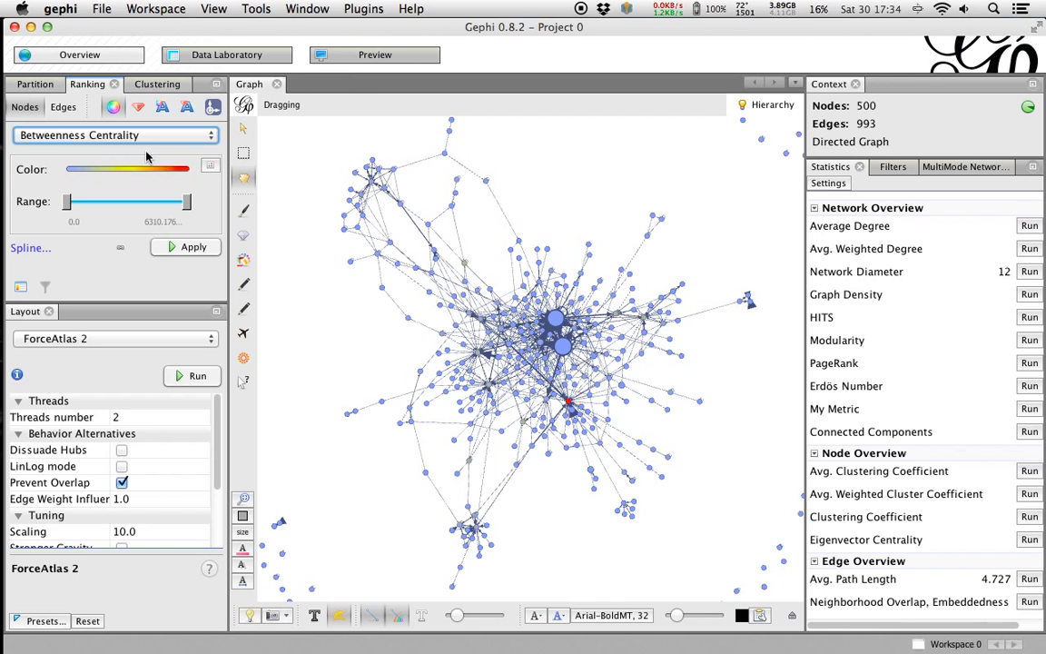
click(188, 248)
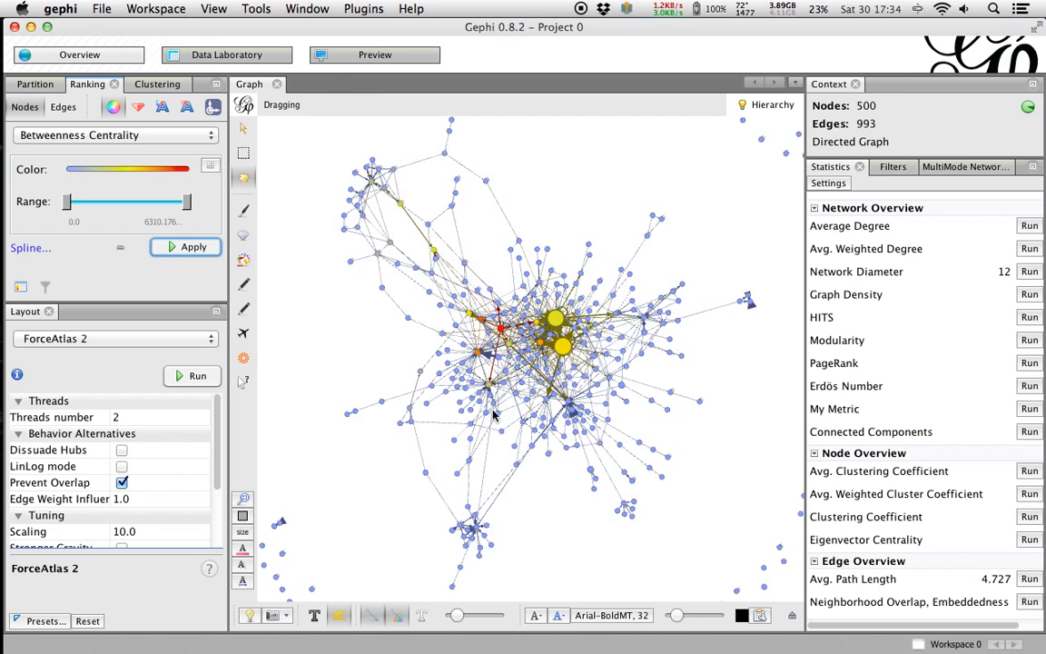
Examine the nodes with high betweenness centrality and how they link the main component's center with the surrounding clusters.
scroll(507, 328, up, 5)
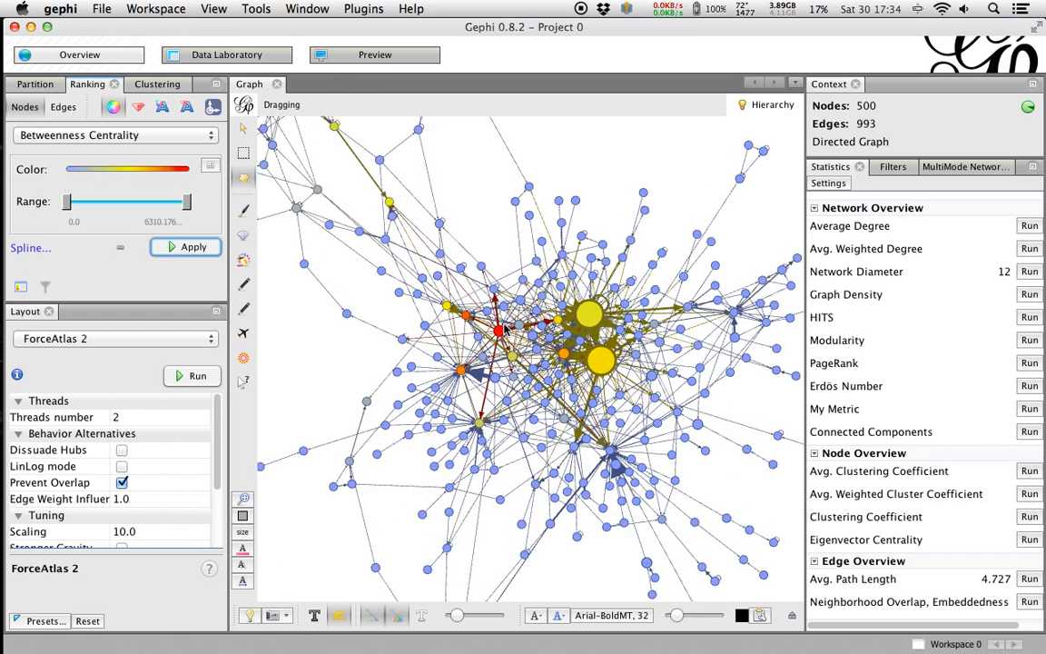
scroll(504, 330, up, 2)
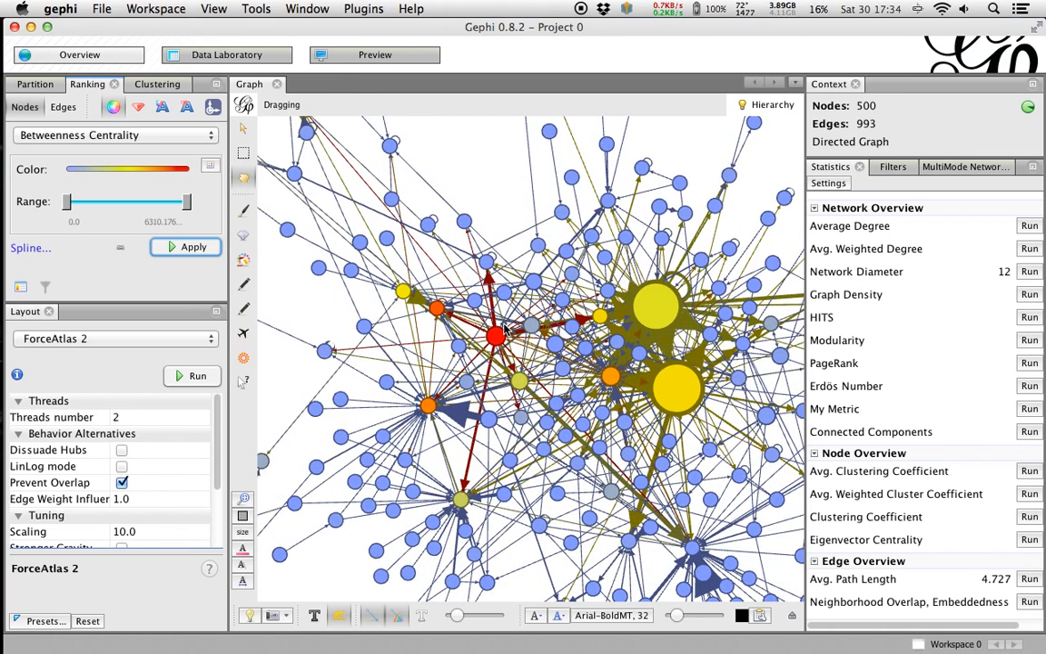
scroll(493, 337, down, 4)
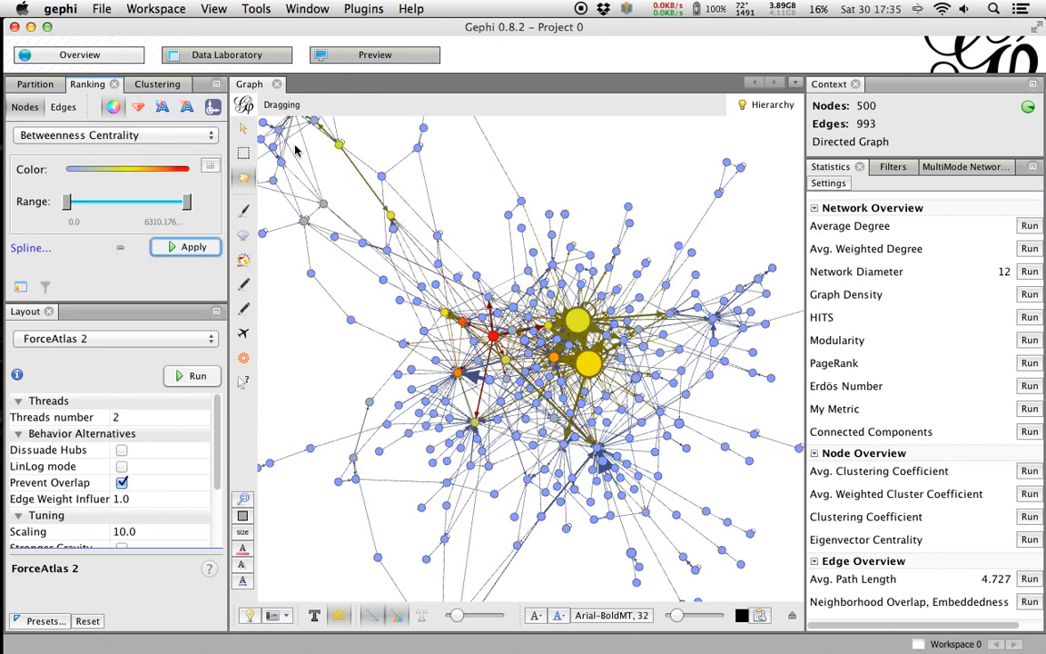
scroll(494, 197, down, 2)
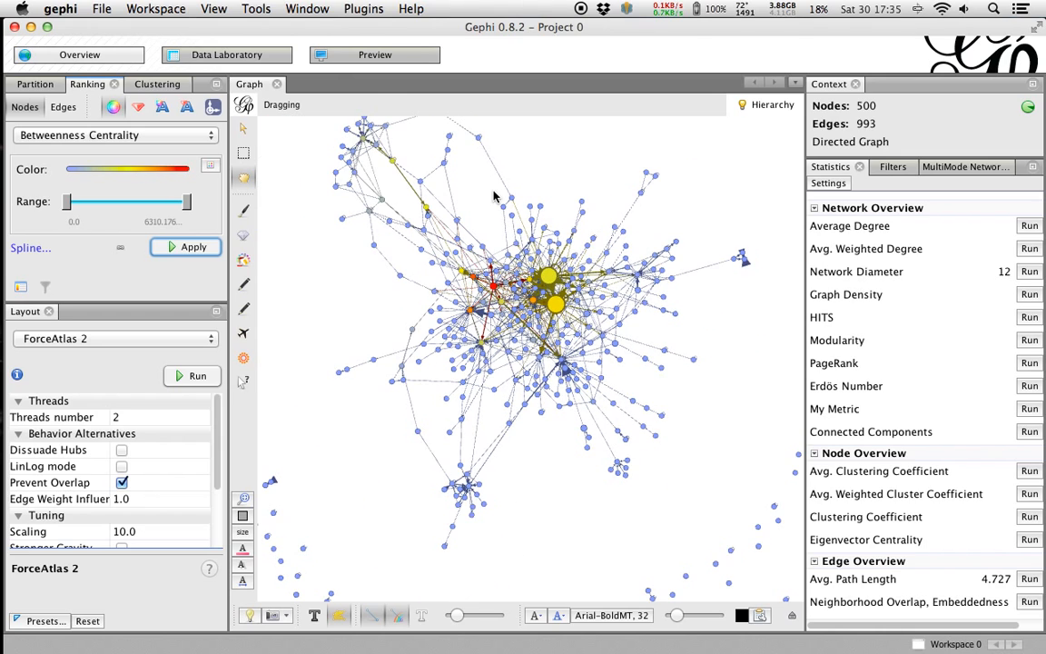
scroll(608, 281, up, 3)
scroll(608, 280, up, 2)
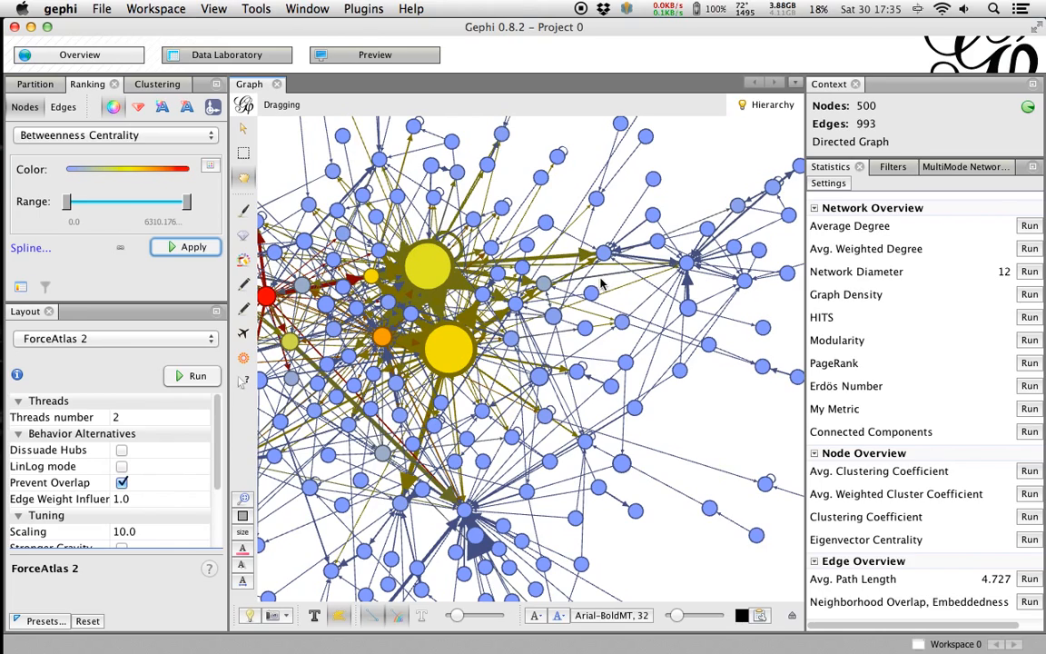
scroll(601, 284, down, 1)
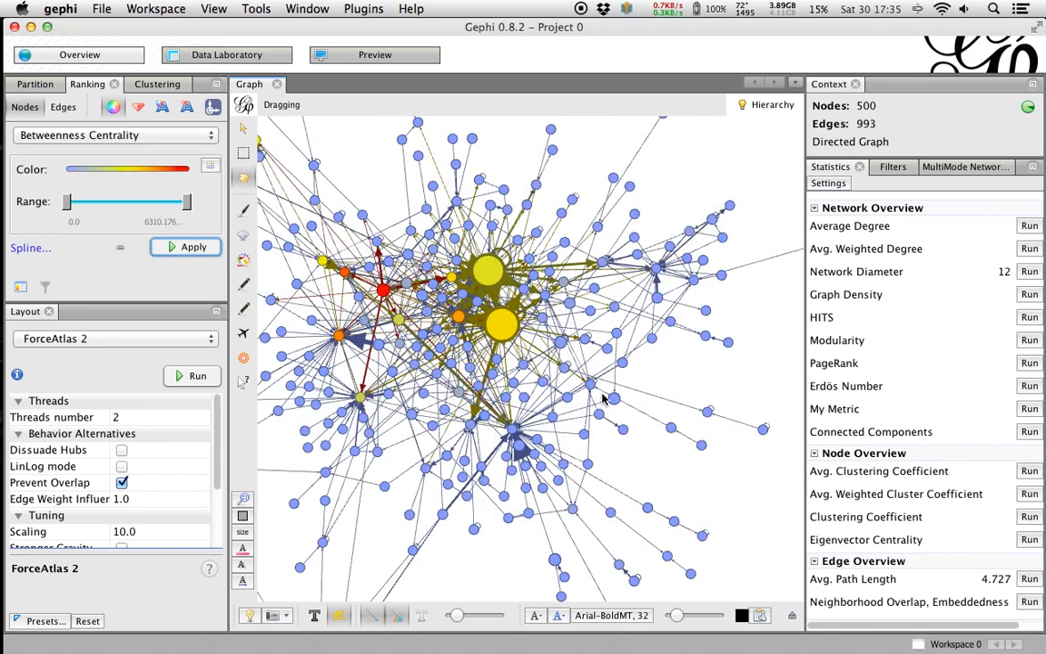
scroll(602, 398, down, 2)
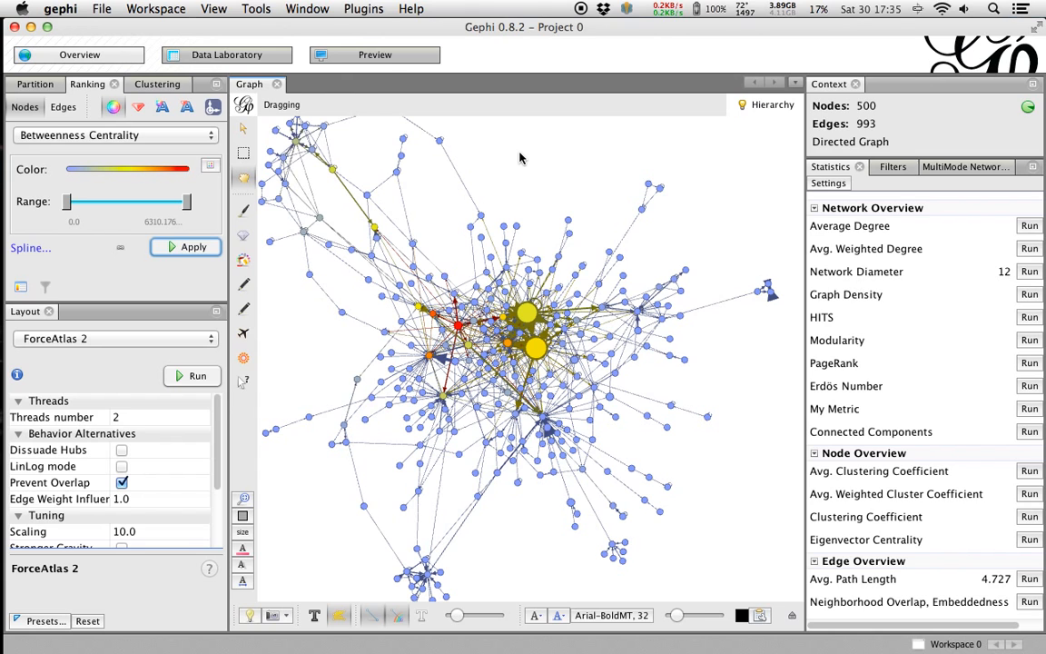
scroll(450, 336, up, 3)
scroll(449, 336, up, 4)
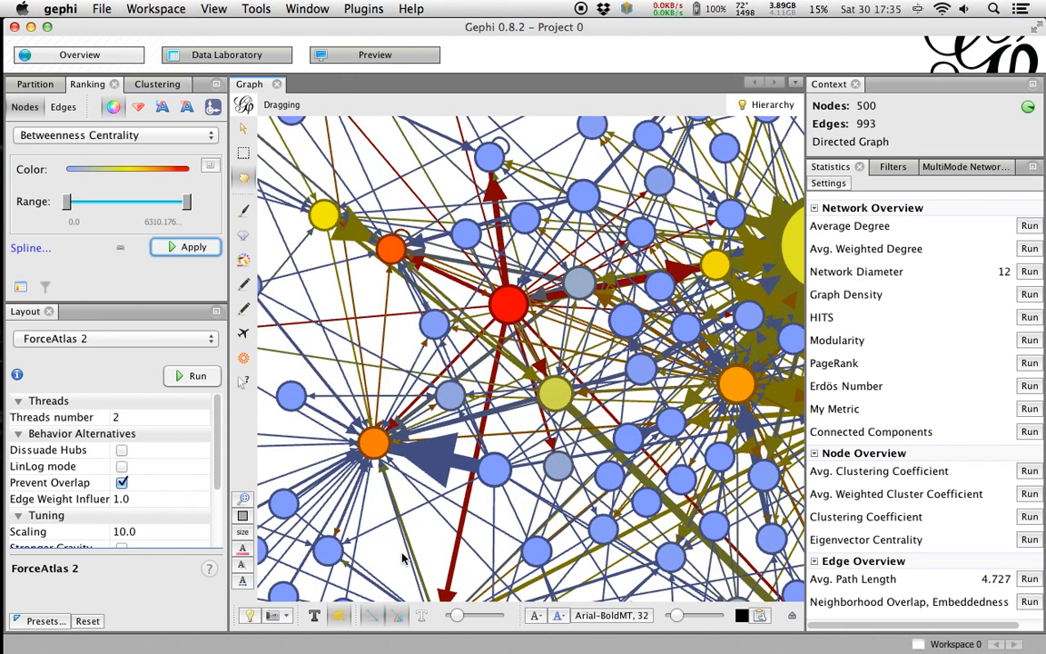
Show the node labels and identify the accounts with the highest betweenness centrality and their neighbors across the main component.
click(314, 614)
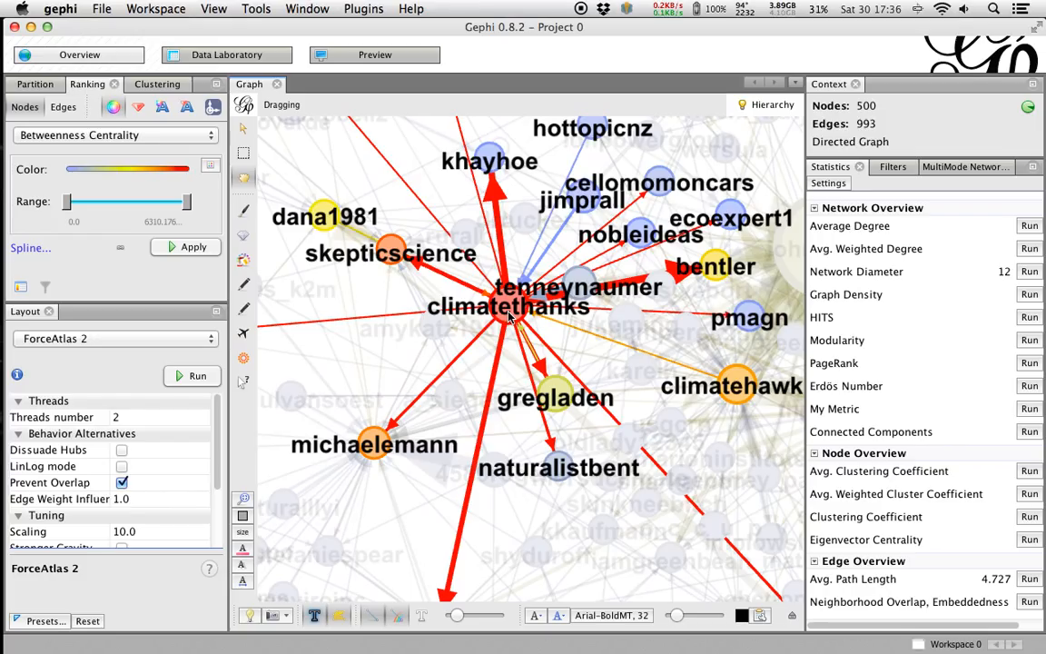
scroll(510, 315, down, 5)
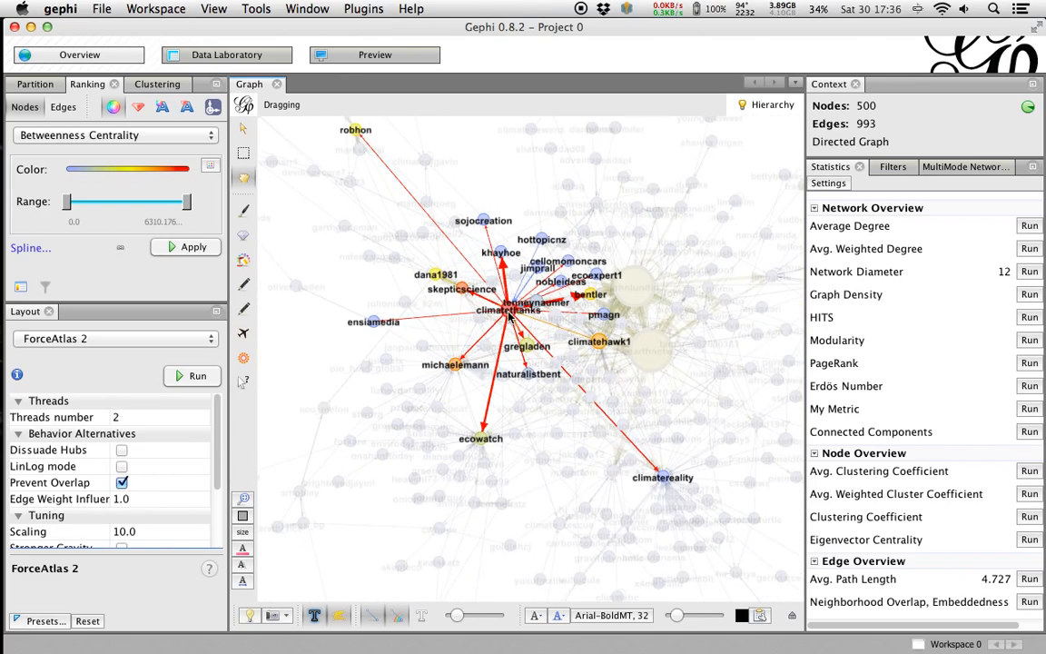
scroll(700, 225, down, 3)
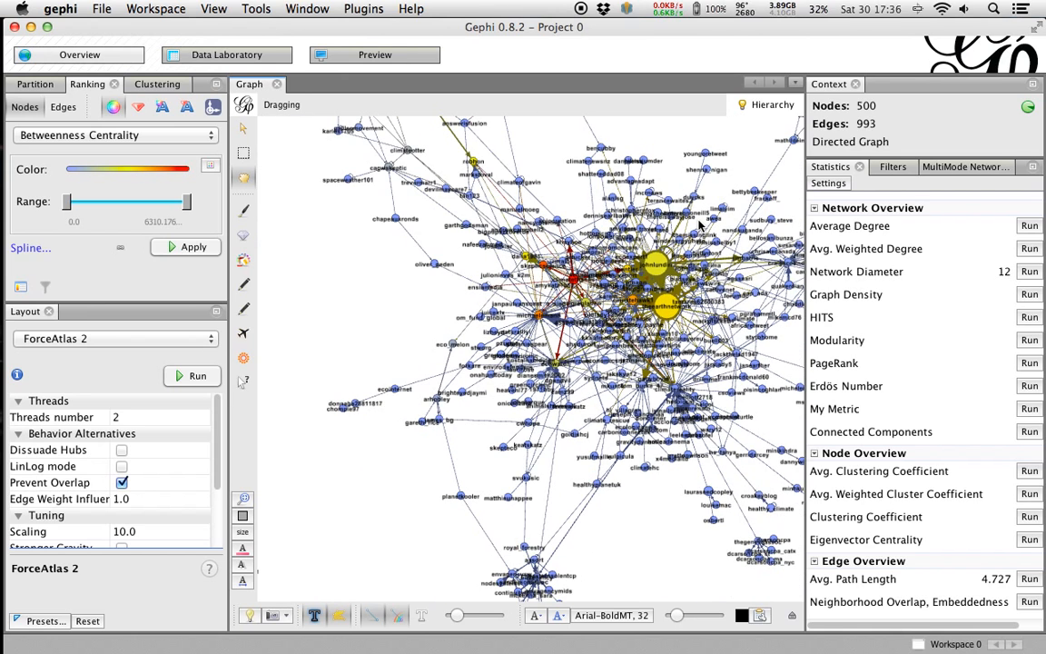
drag(394, 312, 363, 307)
scroll(362, 307, down, 2)
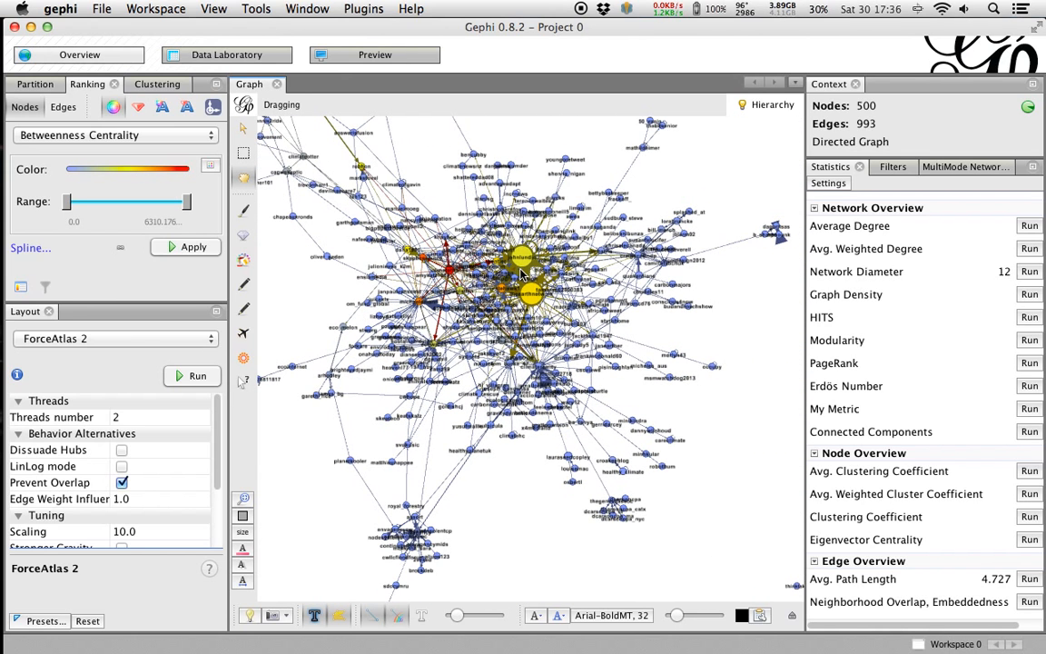
drag(488, 131, 554, 149)
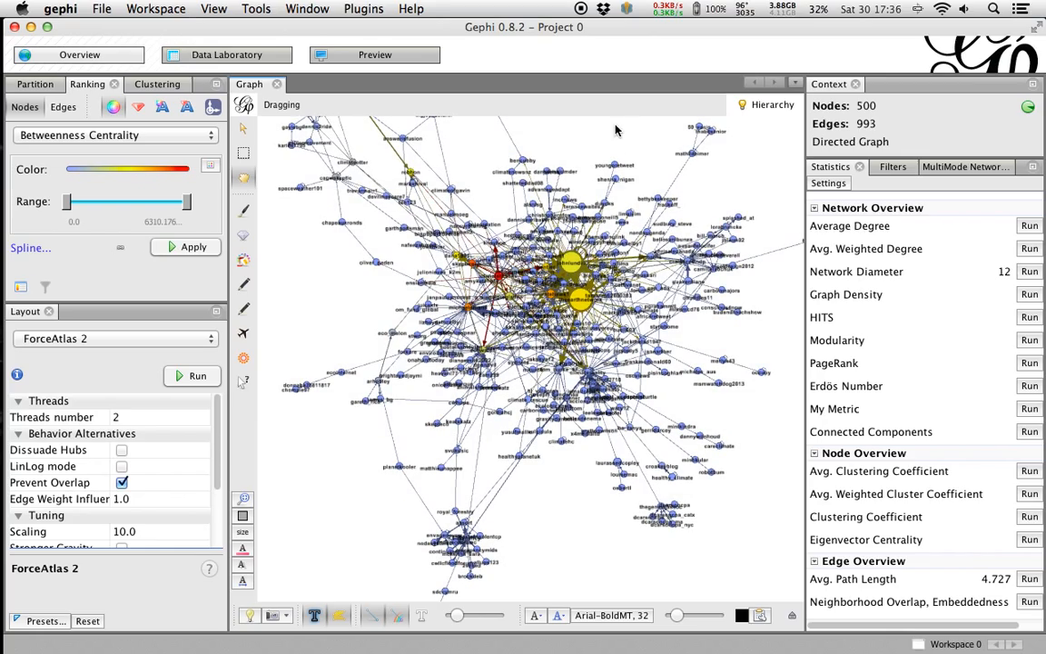
scroll(522, 338, up, 5)
scroll(522, 338, down, 5)
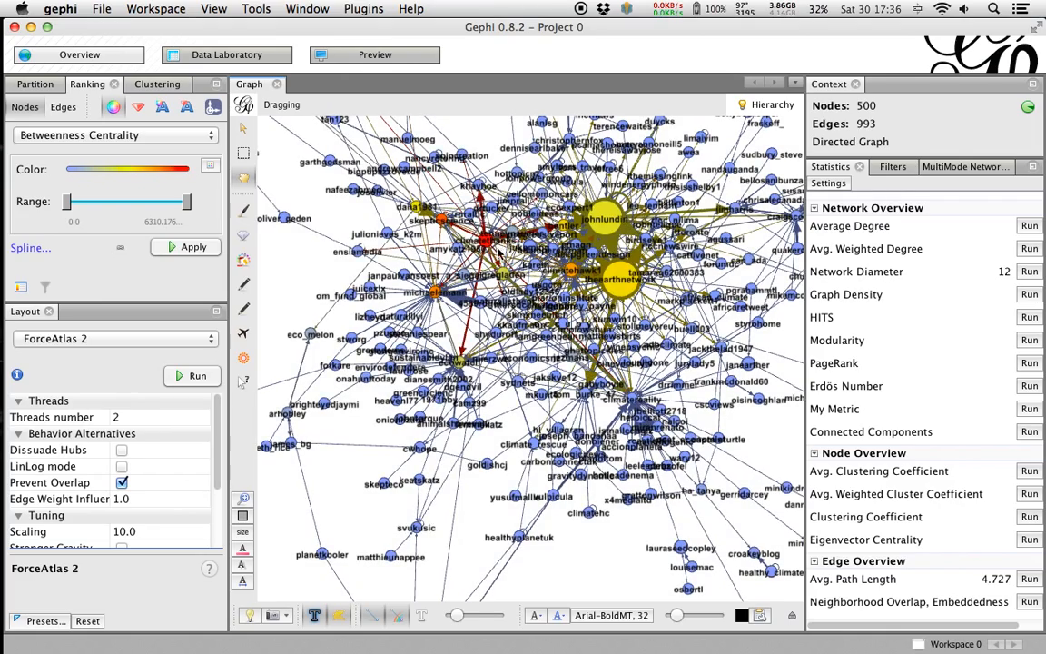
Run the Label Adjust layout on the graph with node size included to separate the overlapping account labels.
scroll(545, 259, up, 5)
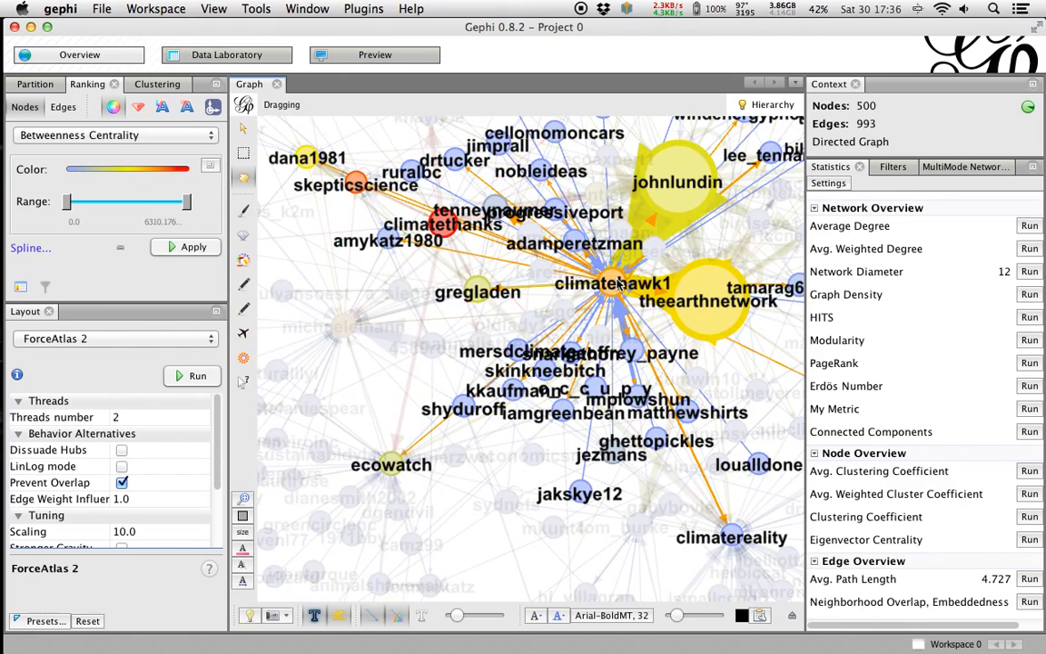
scroll(545, 459, down, 4)
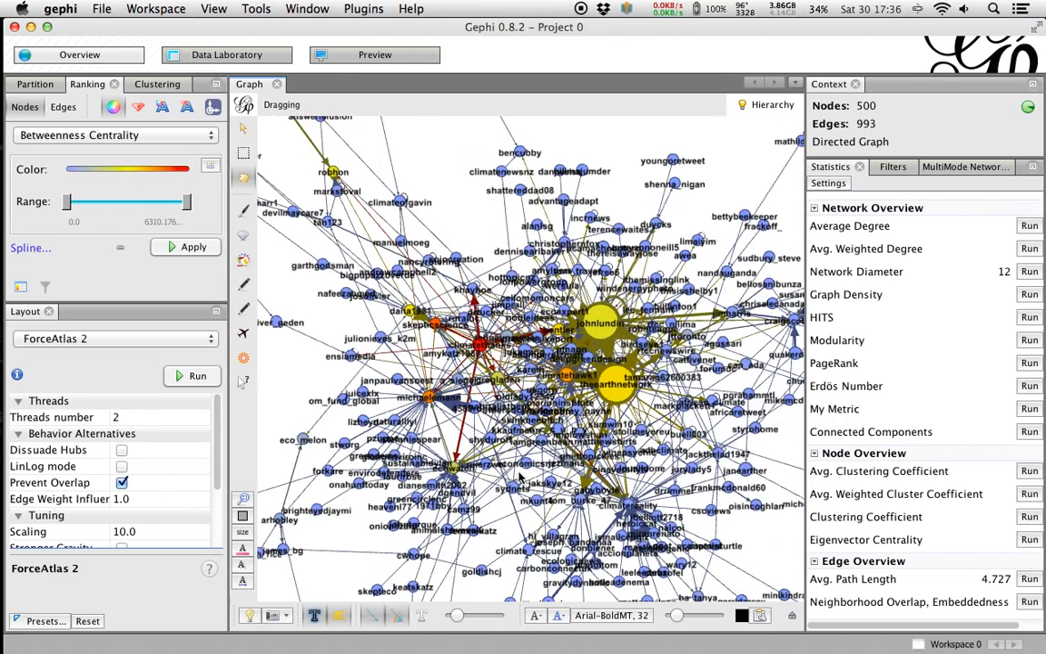
drag(623, 543, 563, 442)
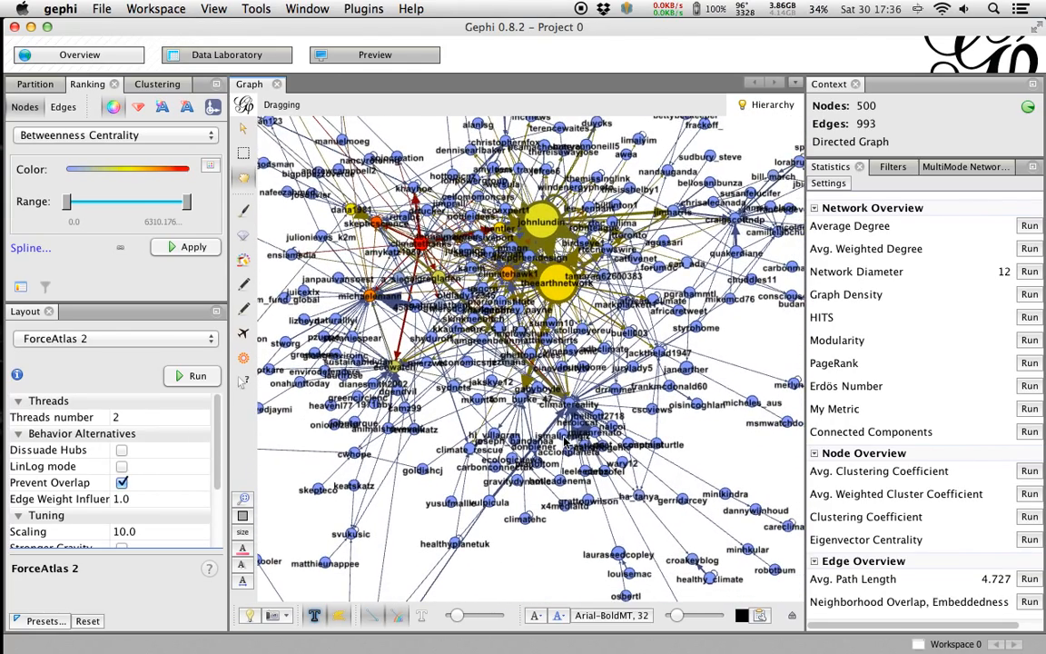
scroll(563, 442, down, 3)
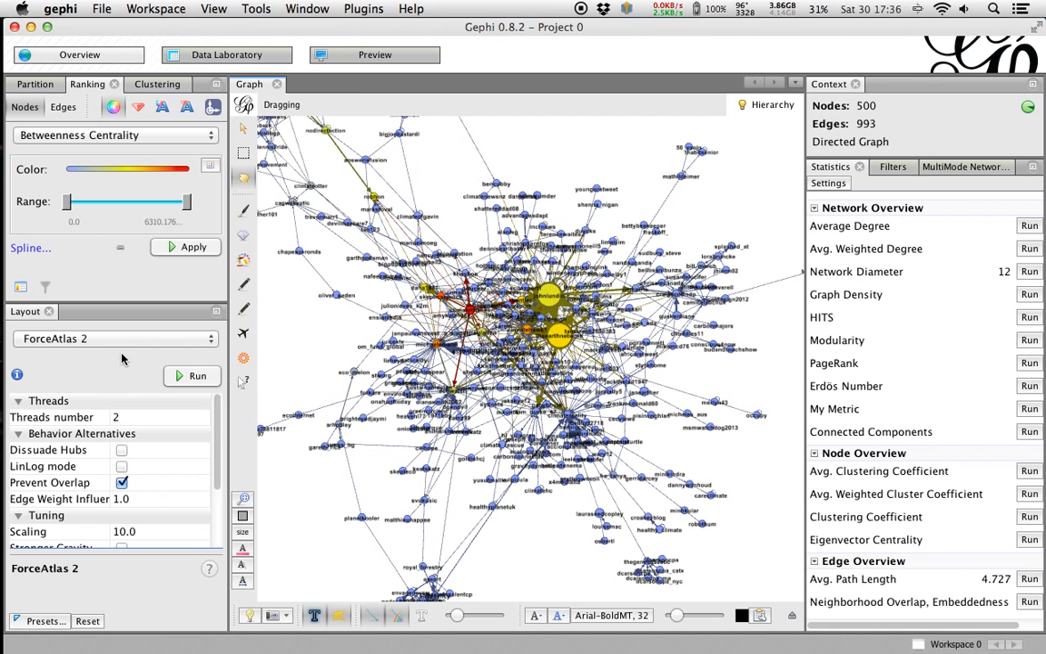
click(122, 340)
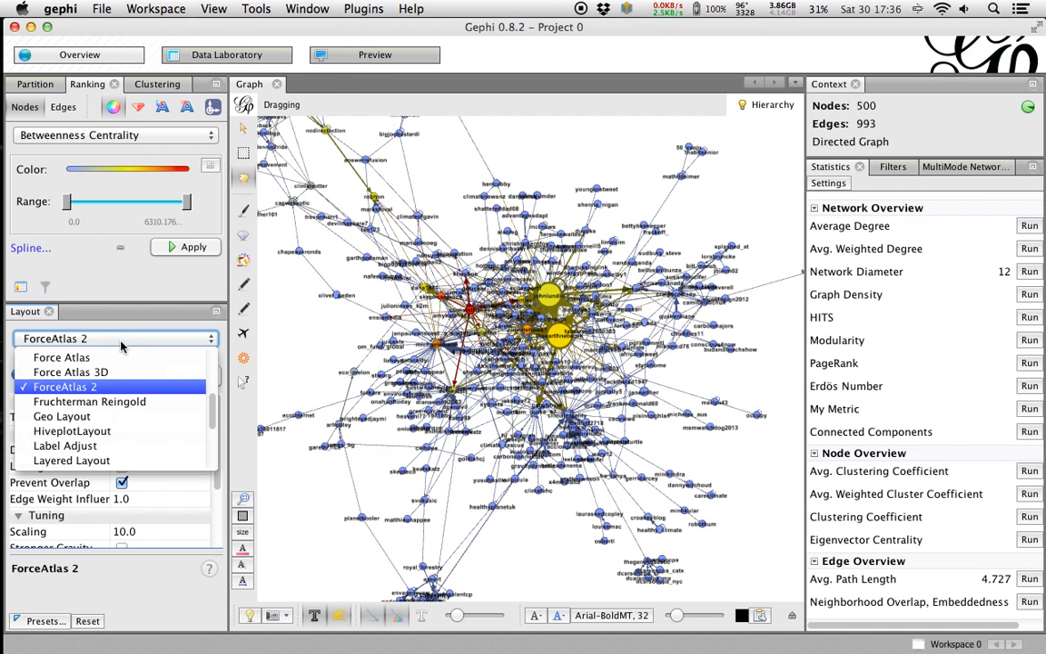
click(113, 447)
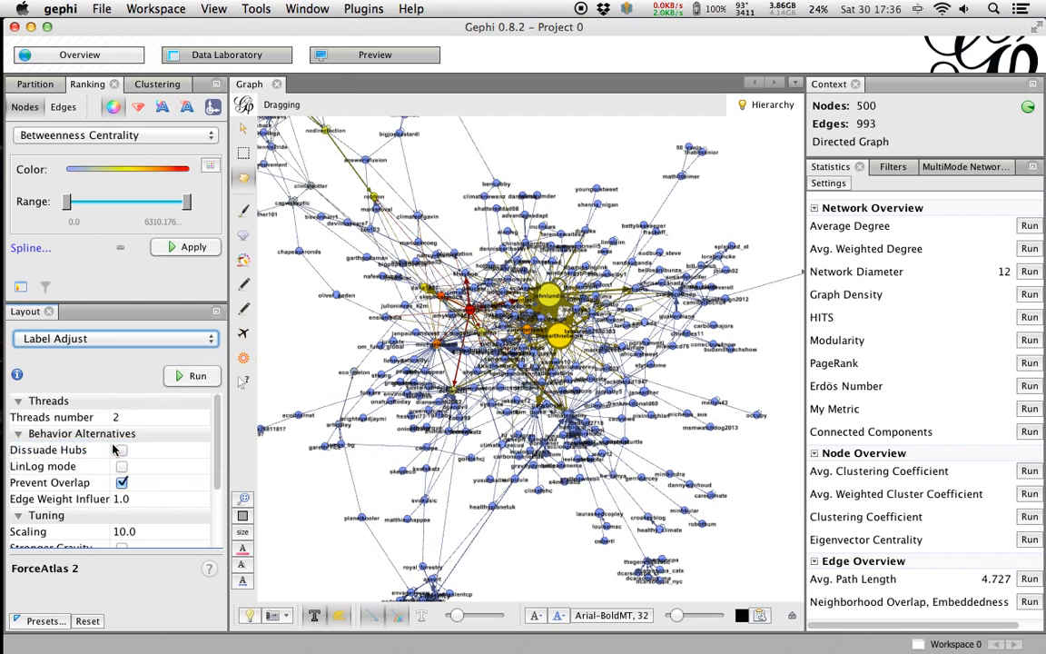
click(191, 376)
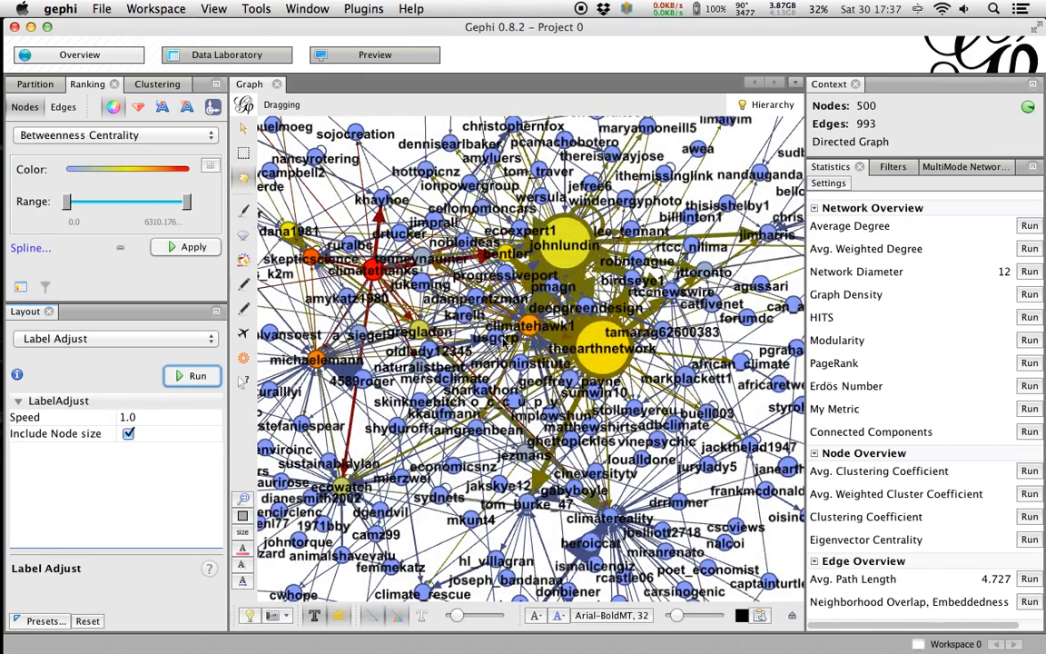
scroll(507, 331, down, 3)
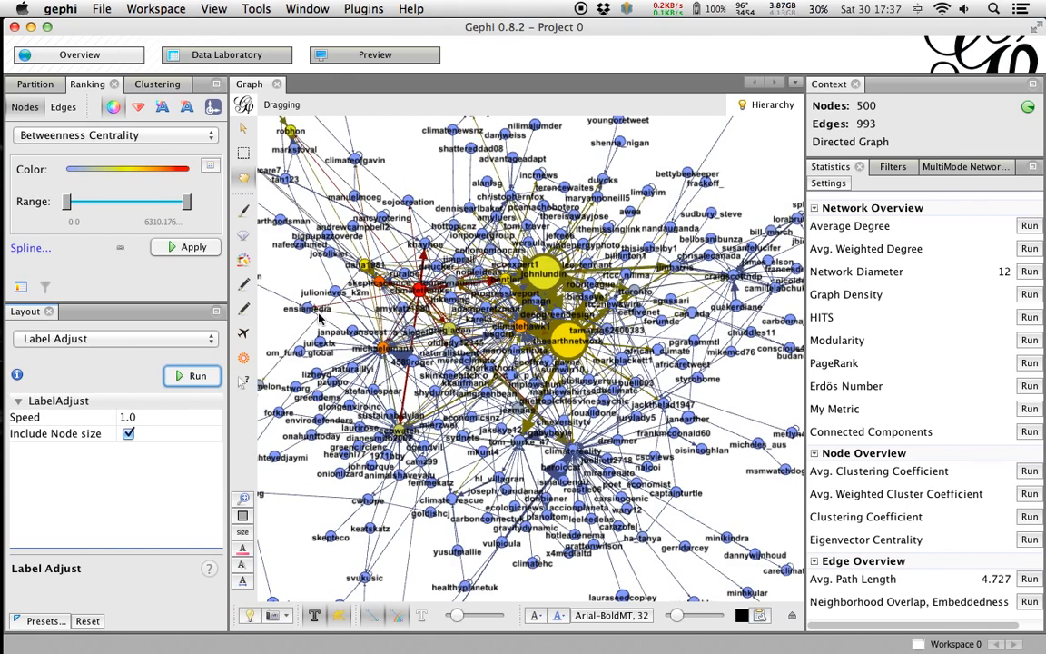
Render the network in the preview with the Default preset and frame its main component.
click(354, 60)
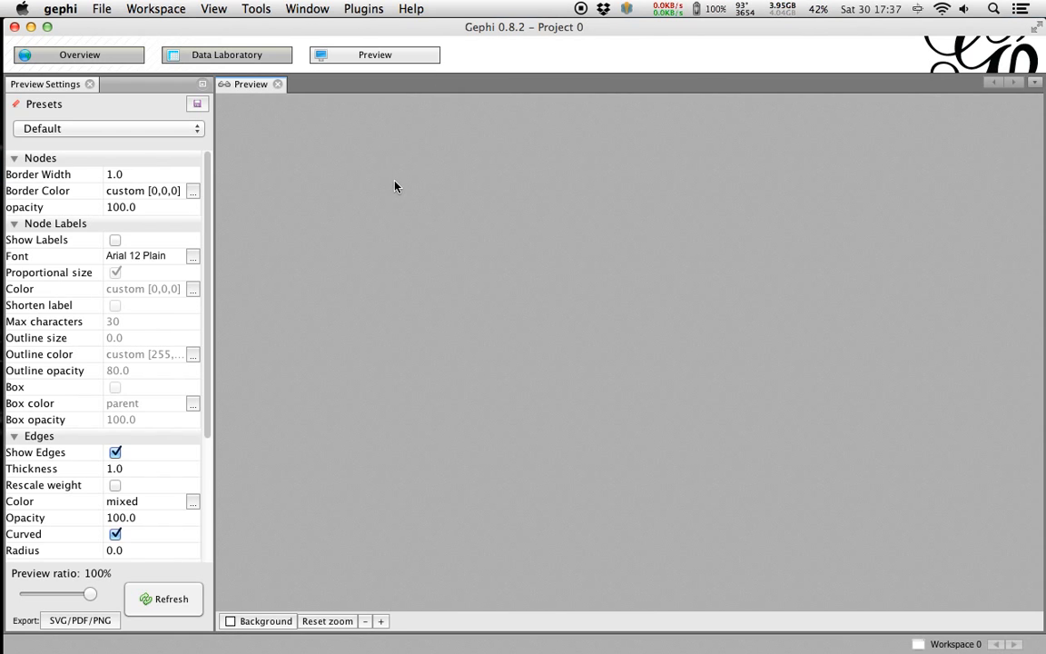
click(161, 601)
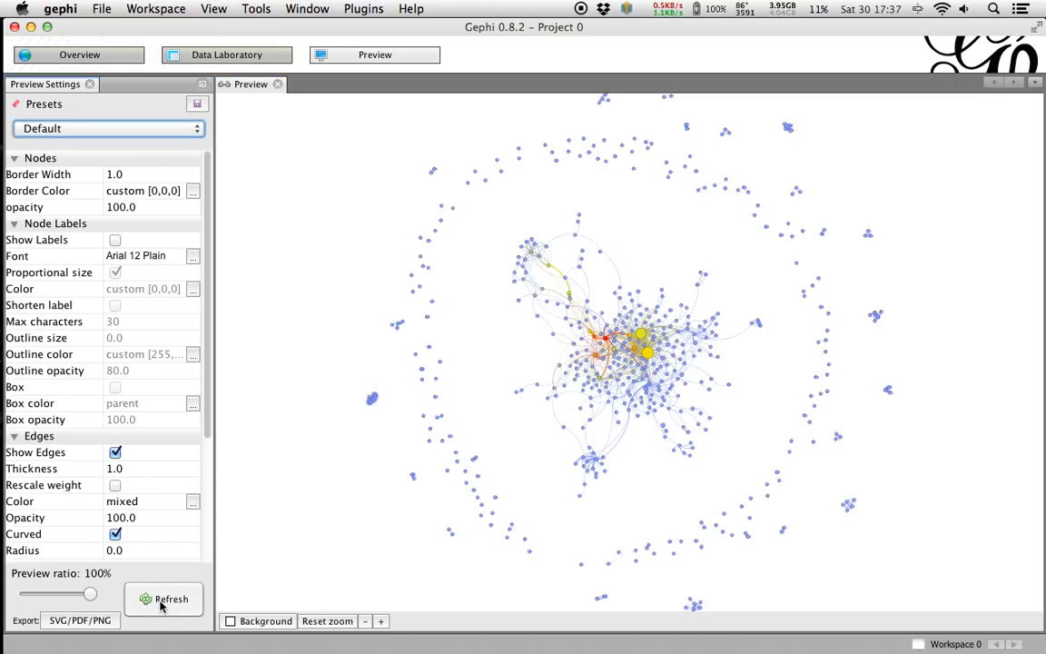
scroll(605, 394, up, 10)
scroll(605, 394, down, 8)
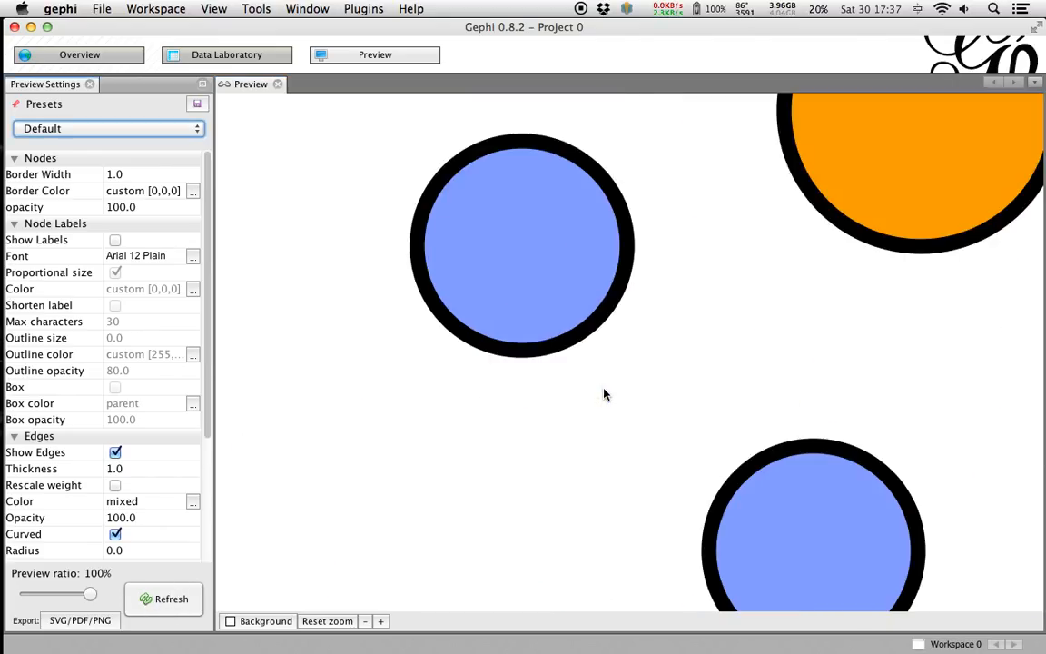
scroll(605, 394, down, 5)
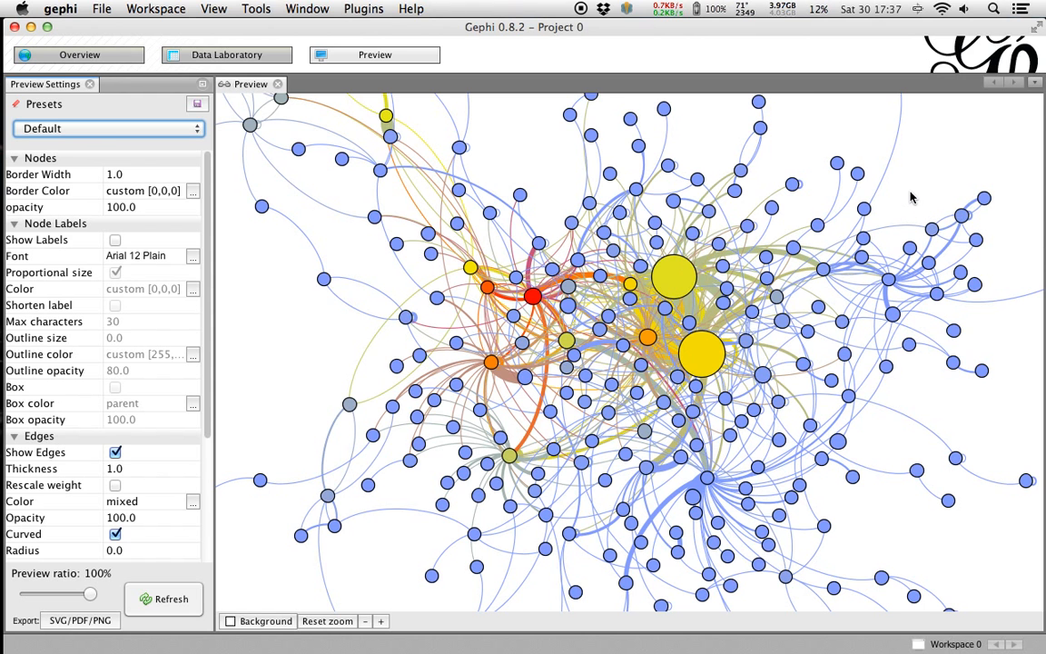
Examine the main component's right-hand cluster, its outlying branches and the surrounding small groups in the rendered preview.
scroll(845, 203, up, 2)
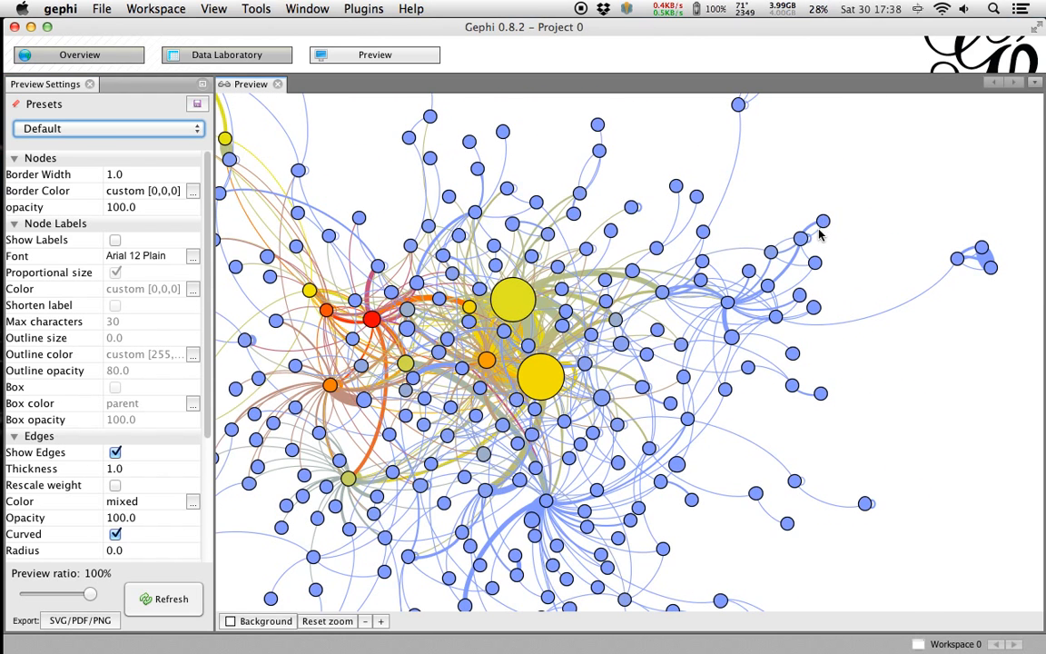
scroll(822, 229, up, 3)
scroll(818, 230, up, 3)
drag(818, 230, 606, 377)
scroll(809, 232, down, 3)
drag(813, 258, 738, 286)
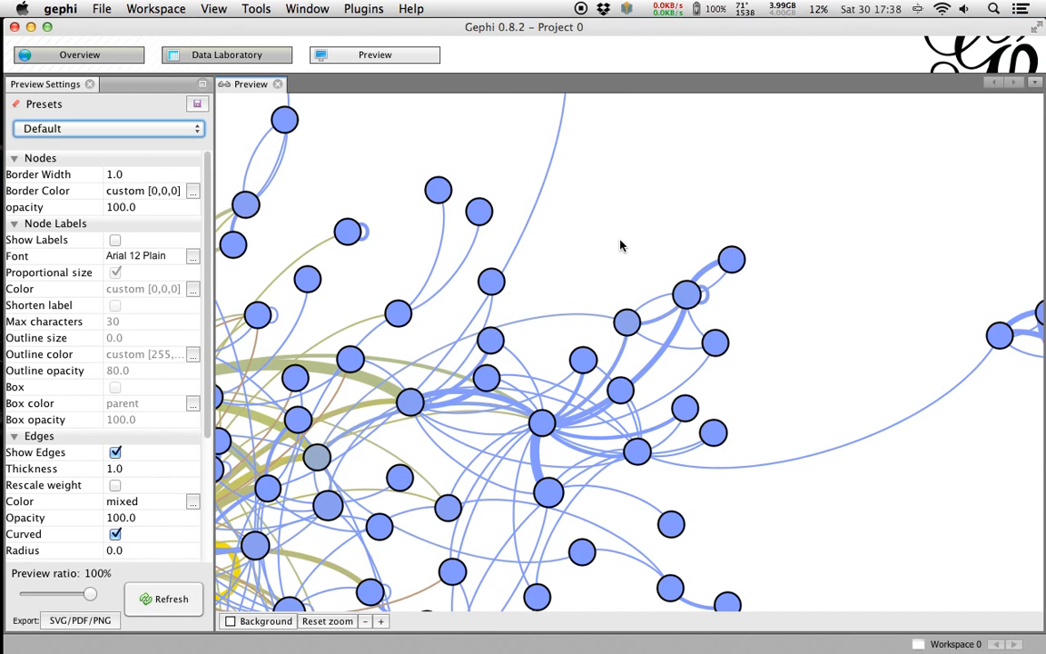
scroll(621, 243, down, 10)
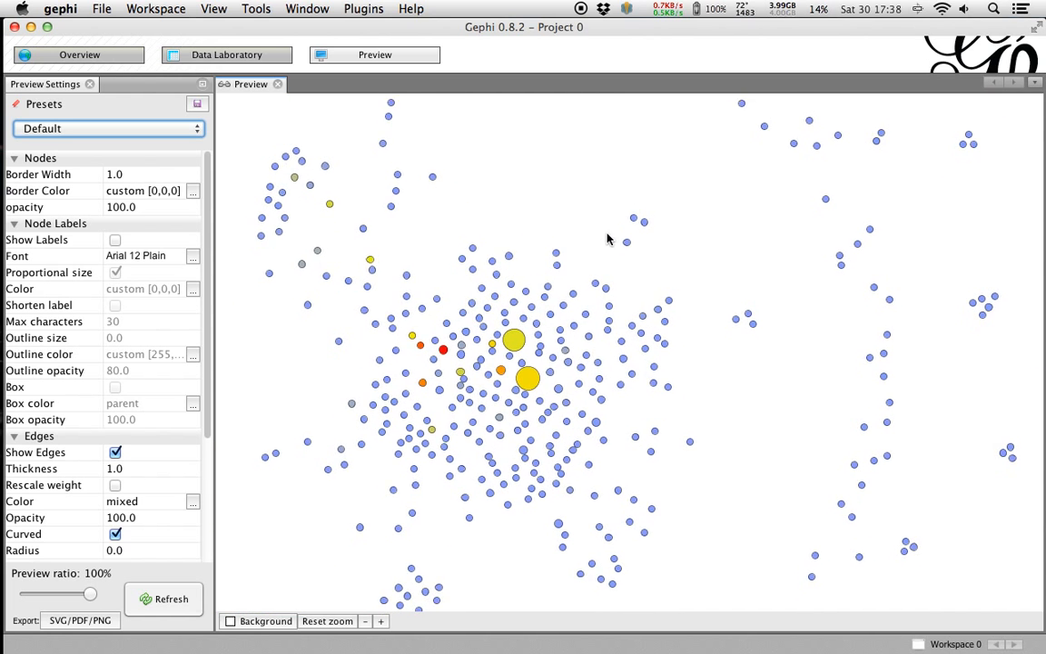
drag(605, 242, 609, 176)
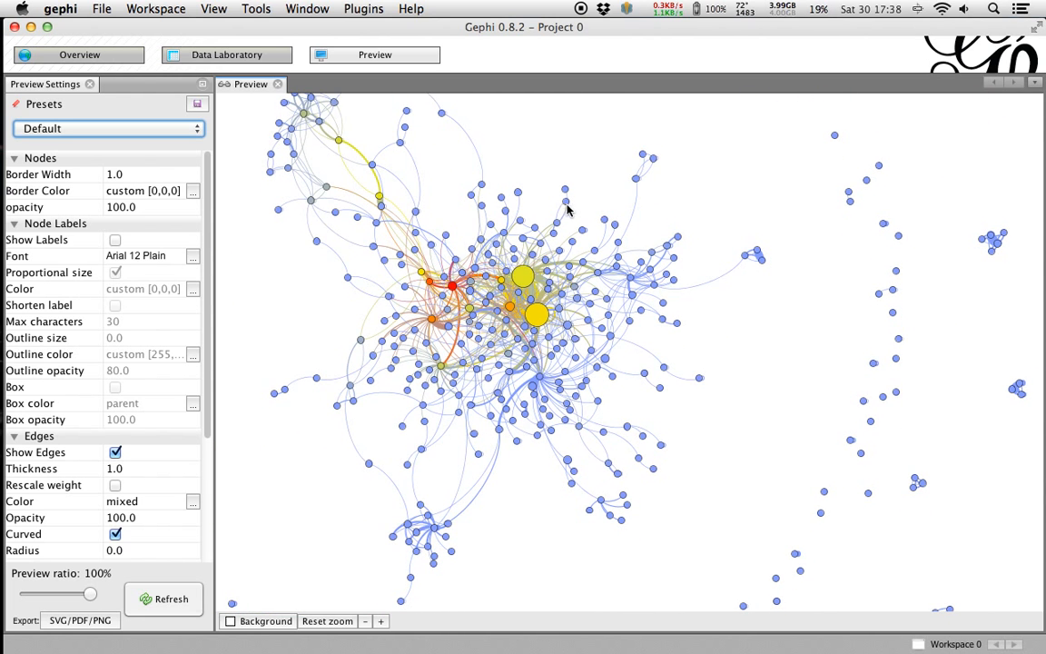
drag(565, 205, 573, 211)
drag(425, 228, 459, 258)
scroll(459, 258, down, 5)
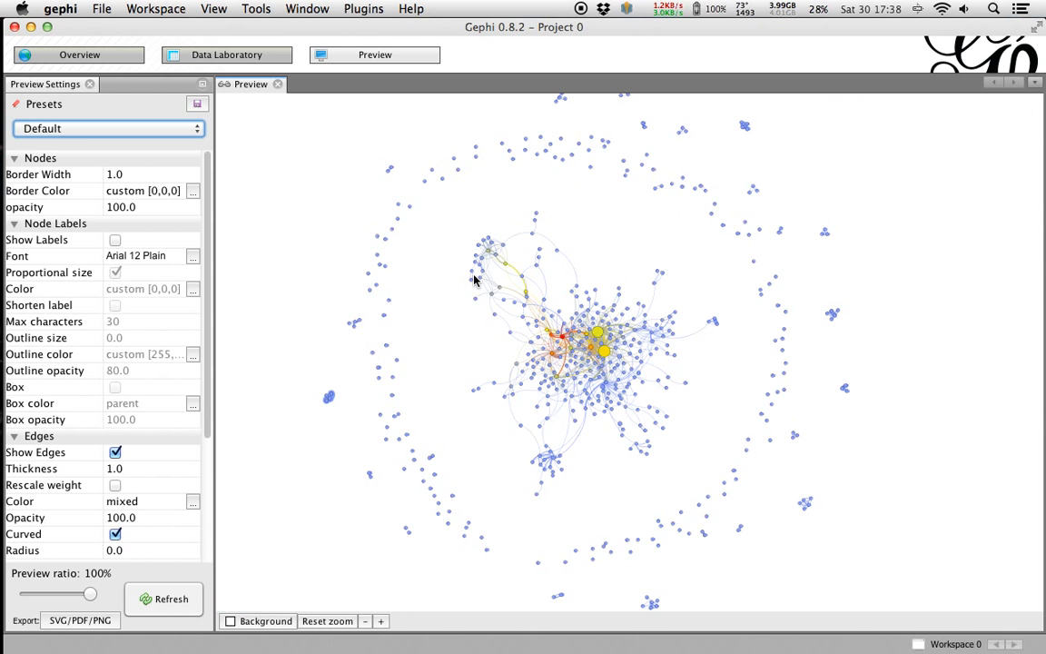
Examine the central hubs and their curved edges in the preview, and review the available node and edge rendering settings.
scroll(426, 272, up, 10)
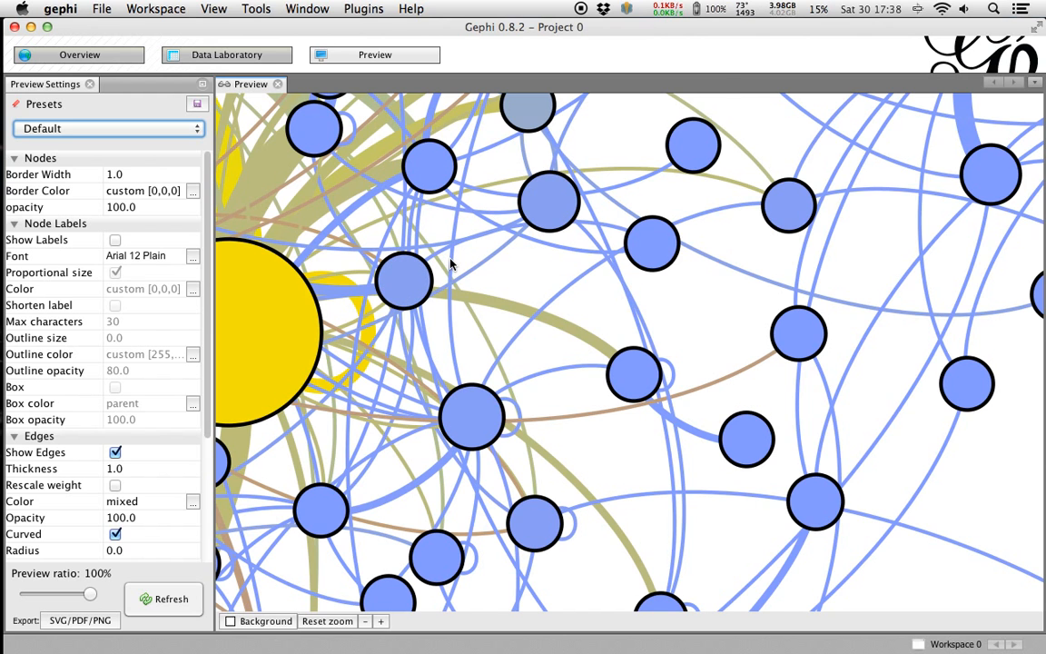
scroll(451, 262, down, 10)
scroll(451, 261, down, 1)
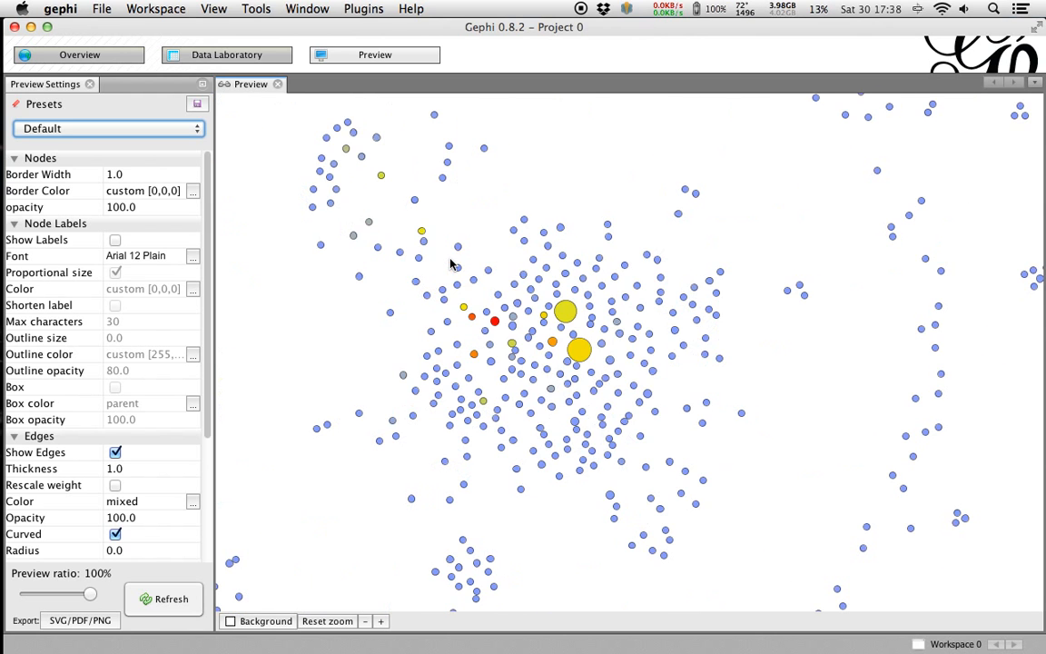
drag(345, 264, 356, 284)
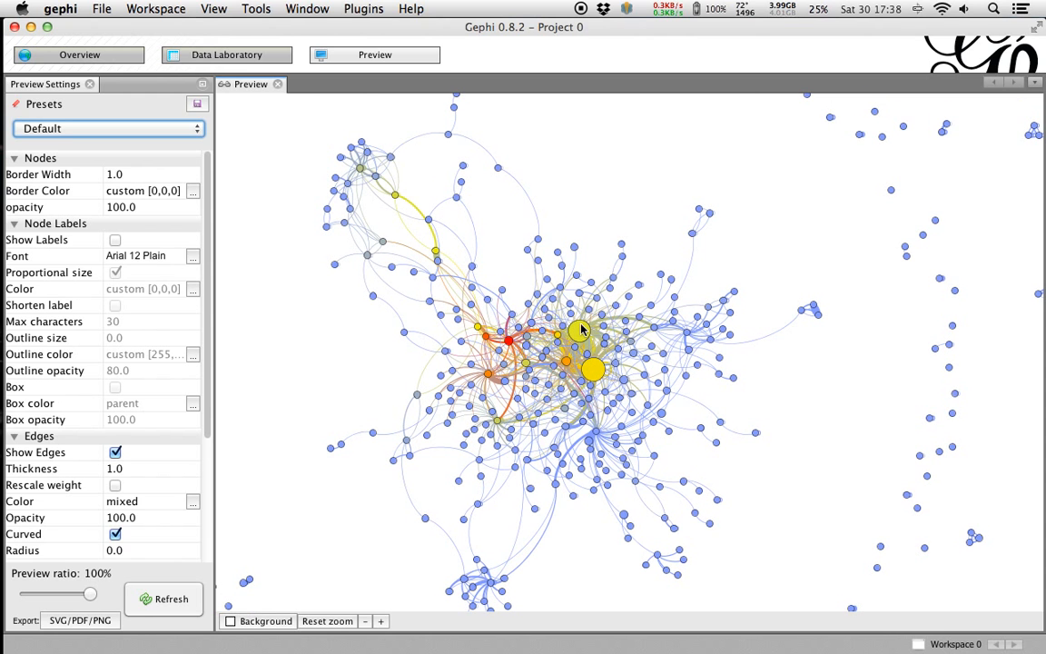
scroll(581, 329, up, 10)
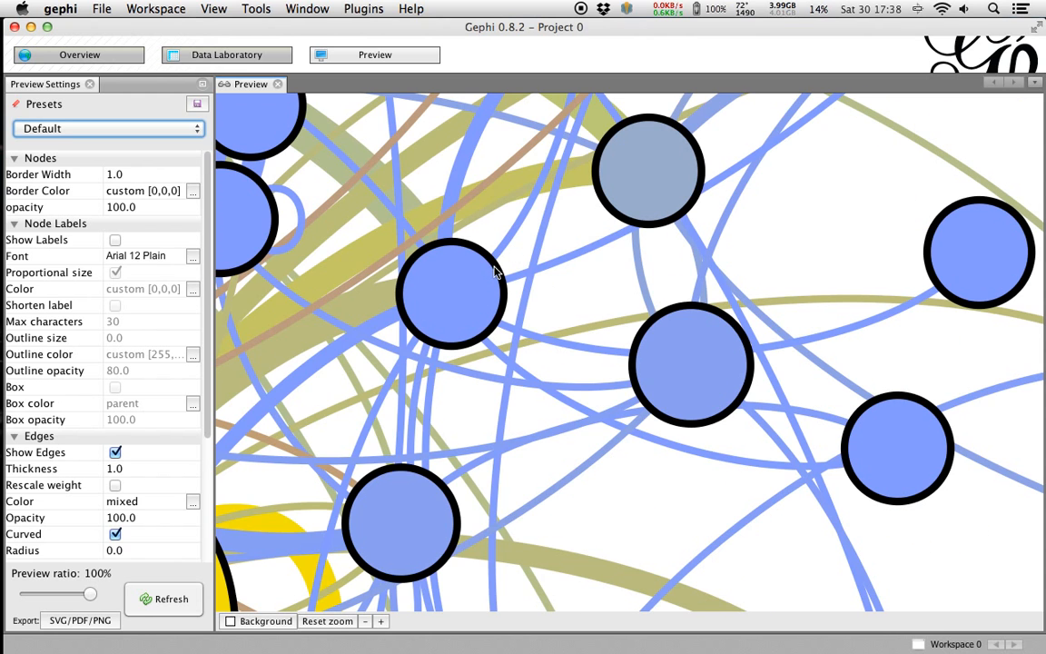
scroll(497, 285, down, 6)
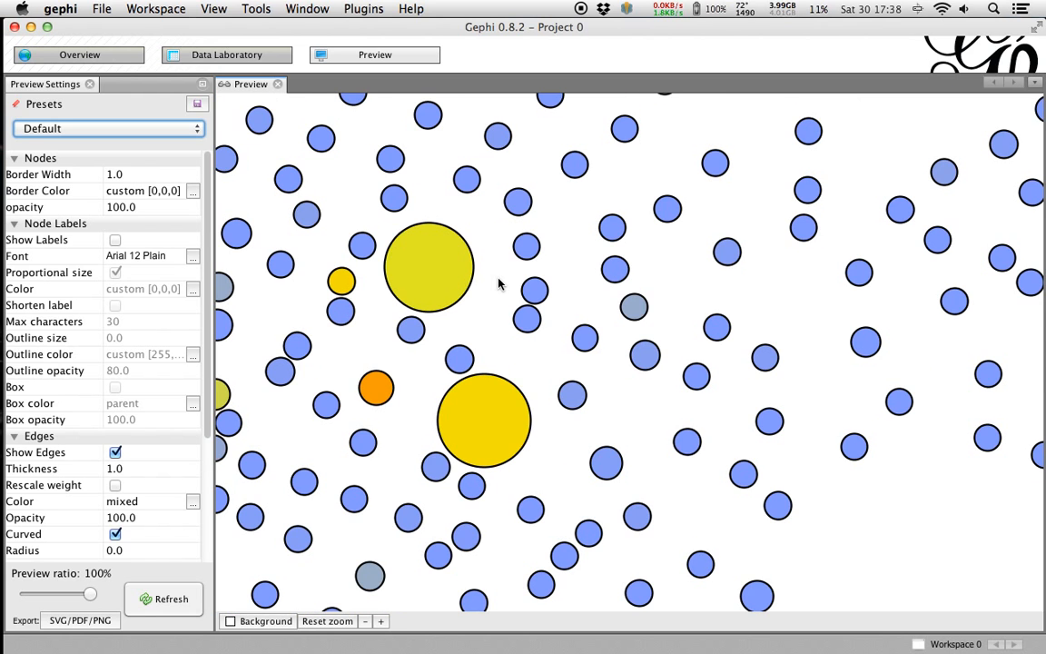
scroll(497, 284, down, 5)
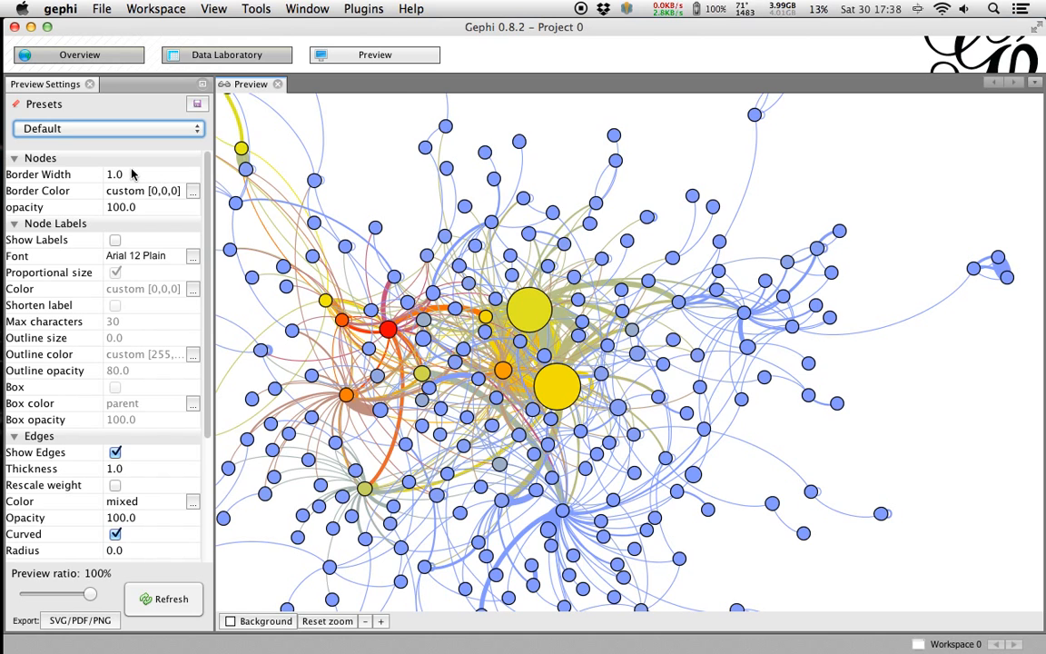
scroll(102, 400, down, 5)
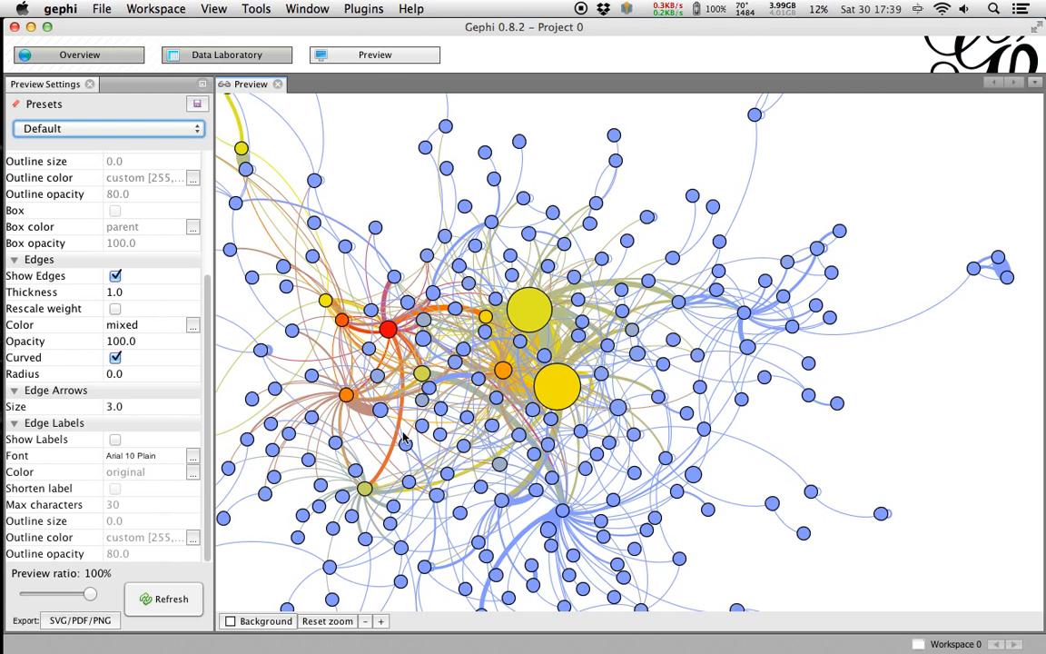
drag(400, 191, 504, 171)
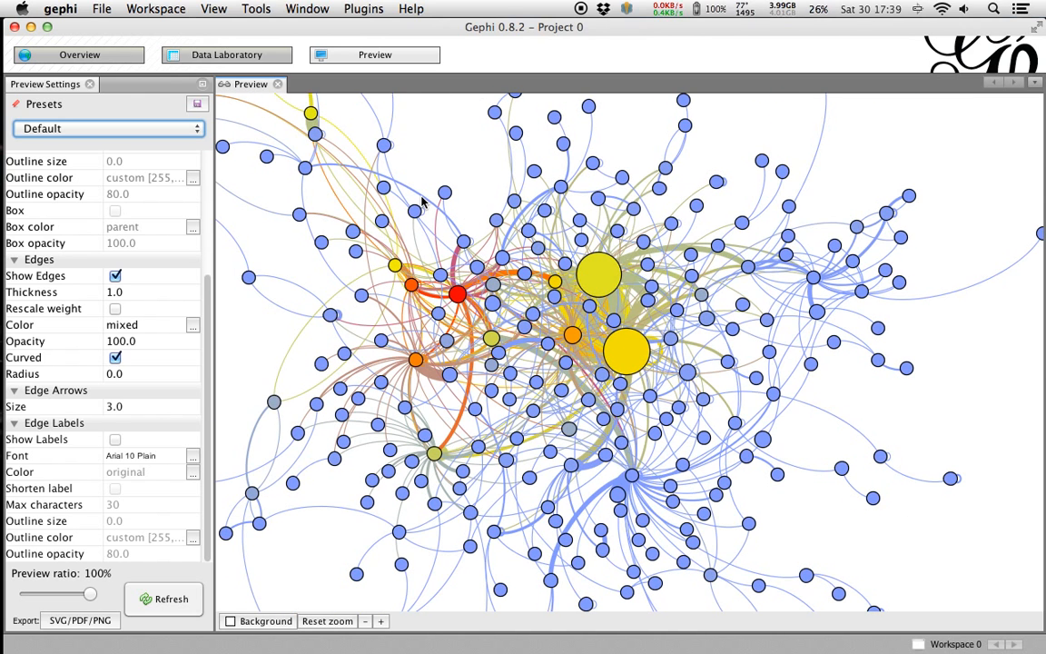
scroll(421, 202, down, 5)
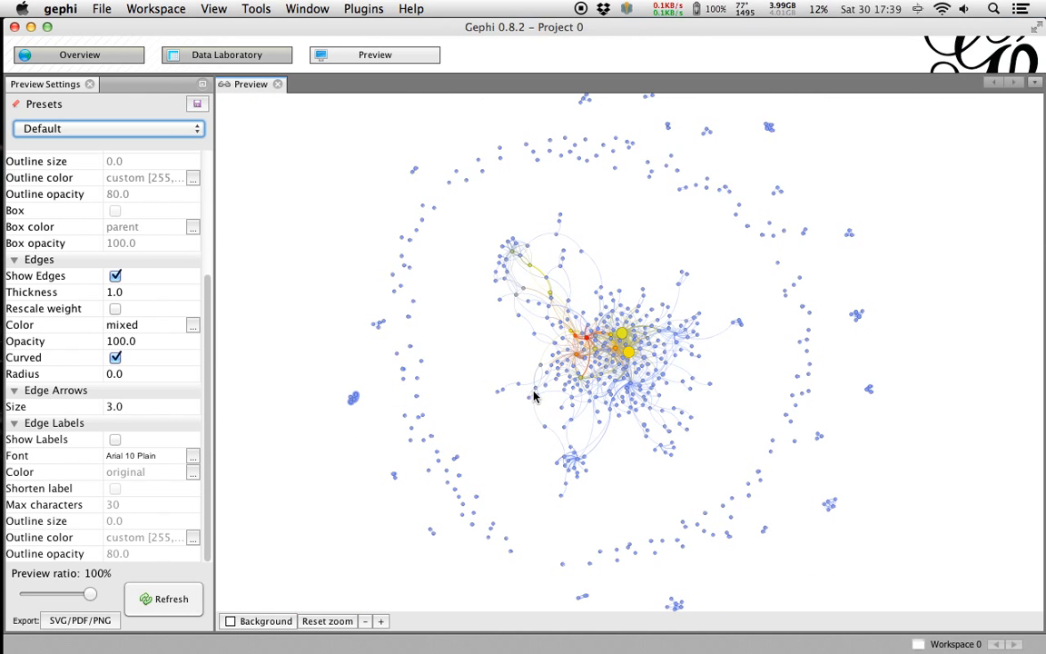
scroll(533, 395, up, 10)
scroll(533, 395, down, 3)
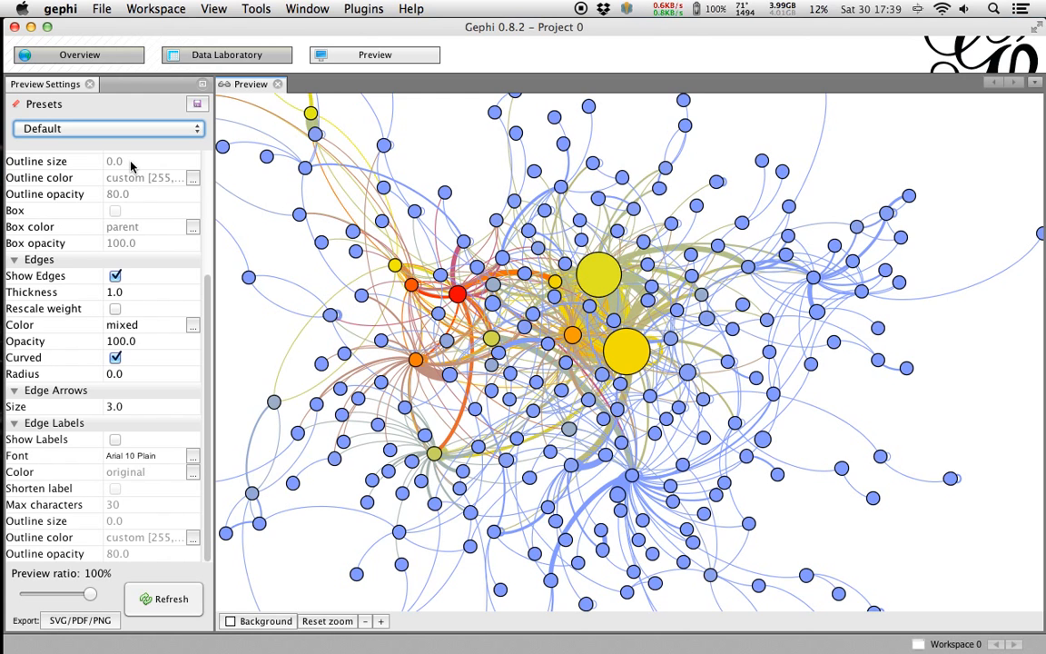
Set the preview's node border color to parent, re-render the graph, and inspect the nodes around the two largest hubs.
scroll(131, 166, up, 4)
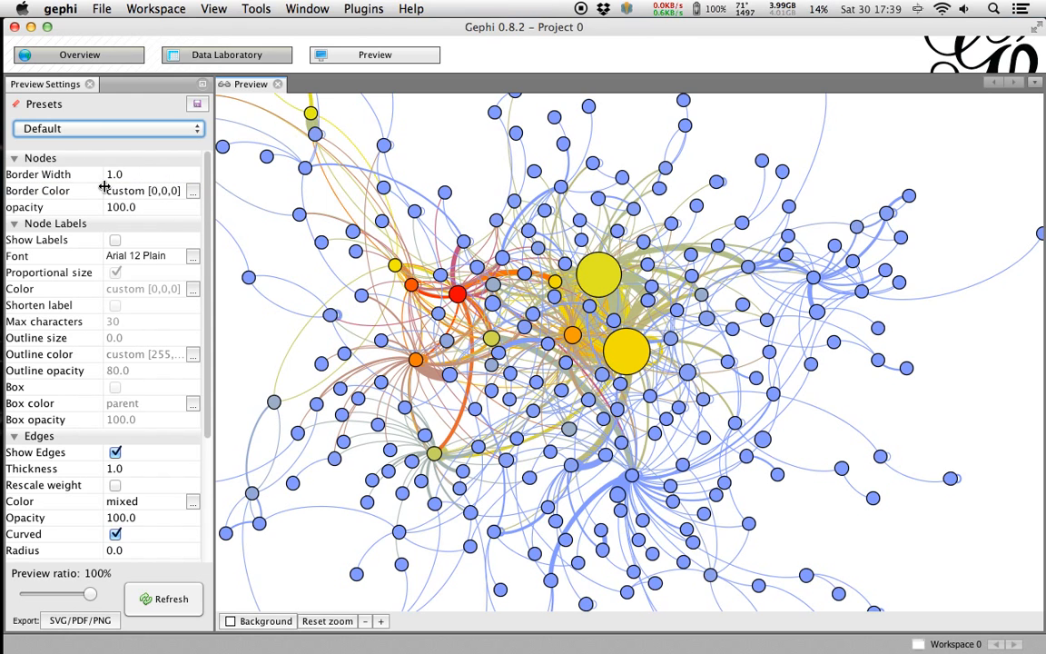
click(192, 192)
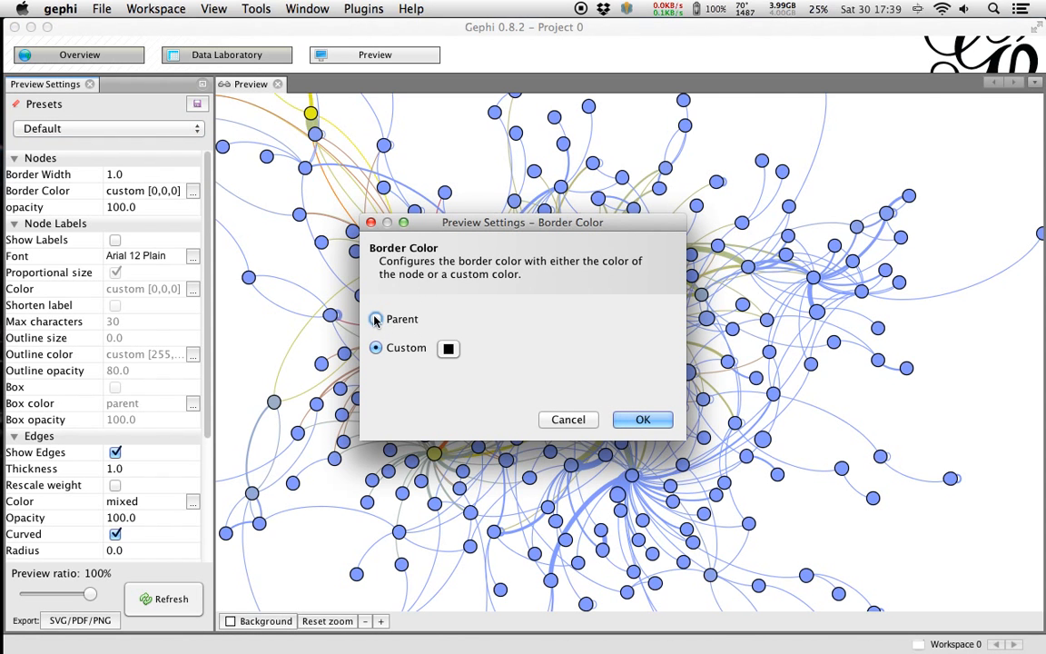
click(375, 319)
click(641, 418)
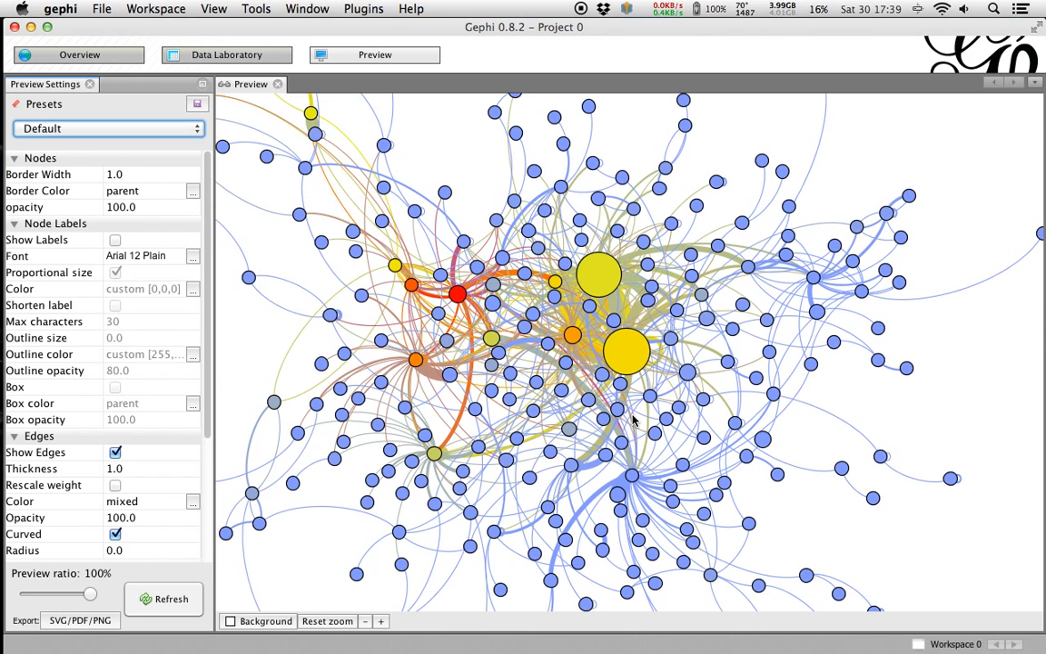
click(168, 610)
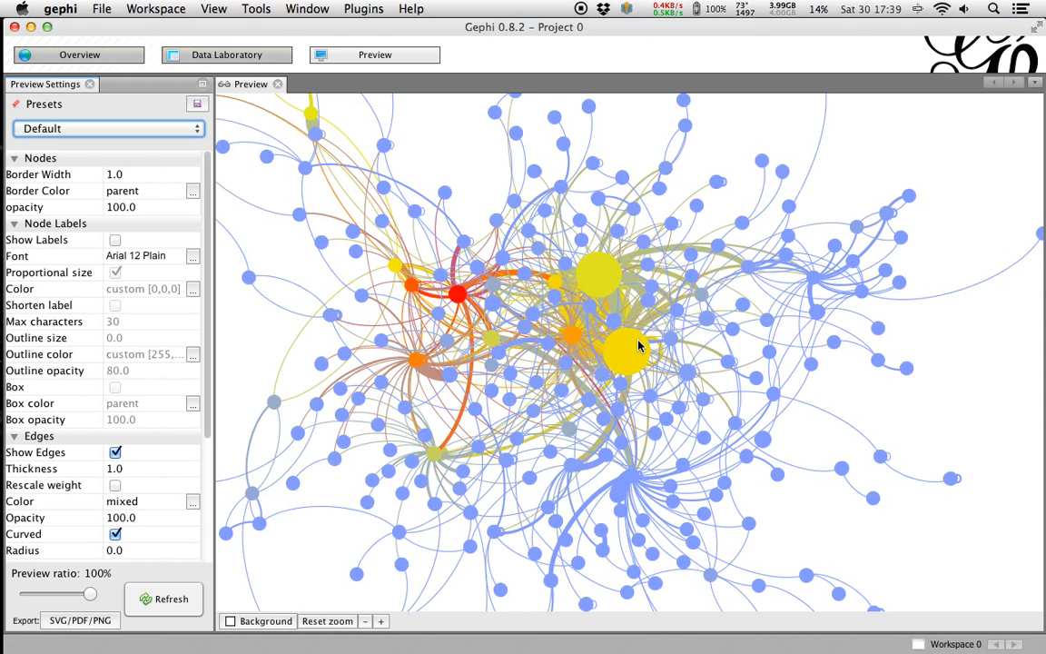
scroll(597, 302, up, 3)
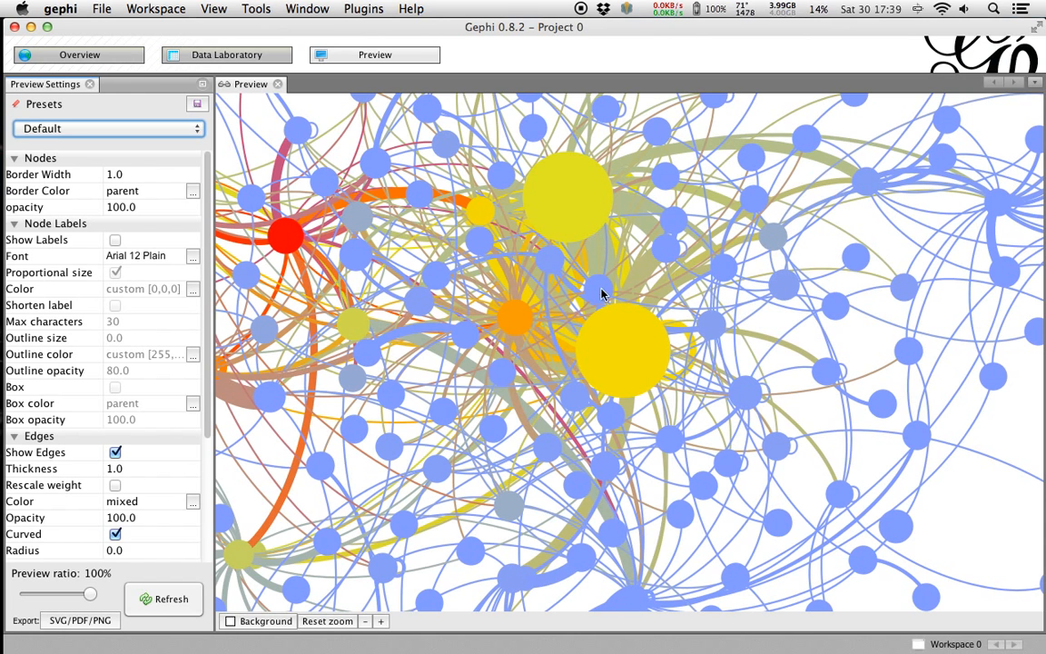
scroll(604, 277, down, 3)
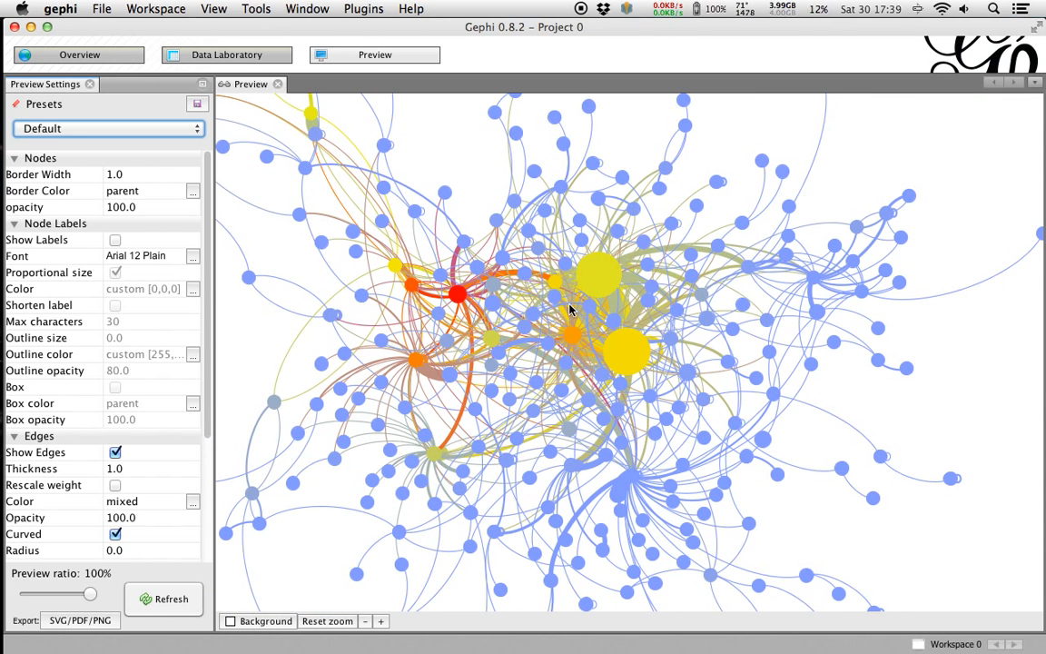
Set the edge opacity to 70 and re-render the preview.
scroll(160, 395, down, 5)
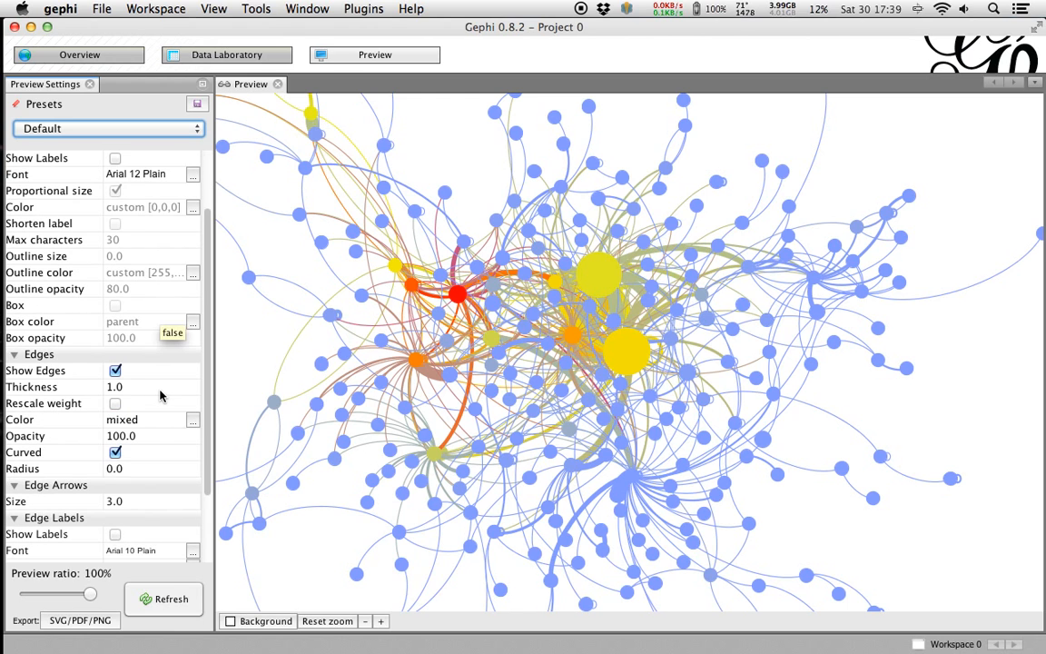
scroll(157, 400, down, 2)
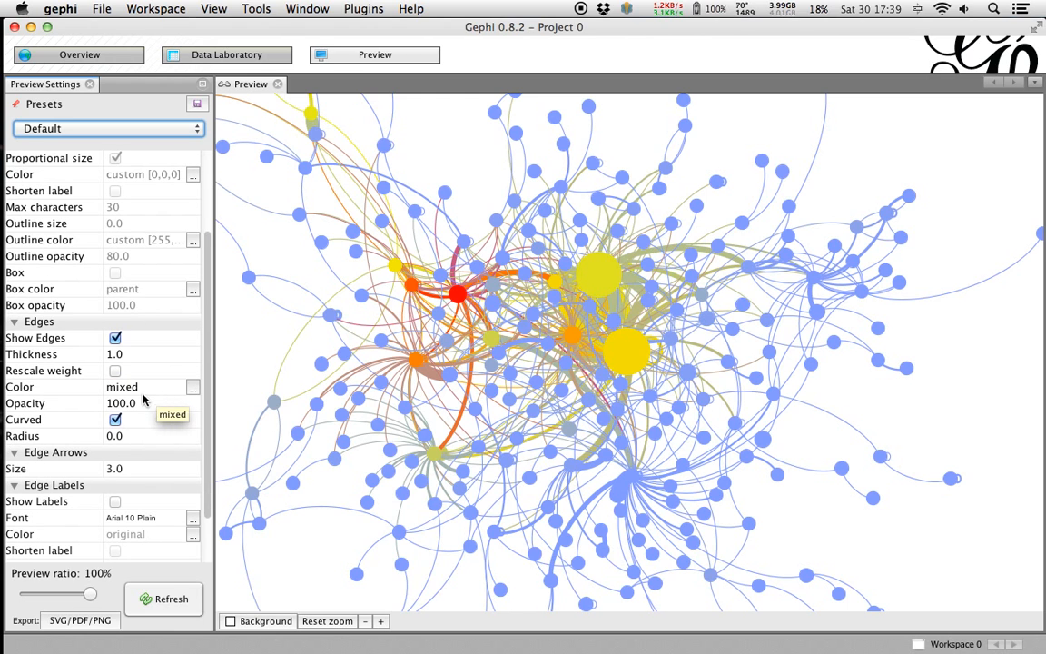
click(118, 404)
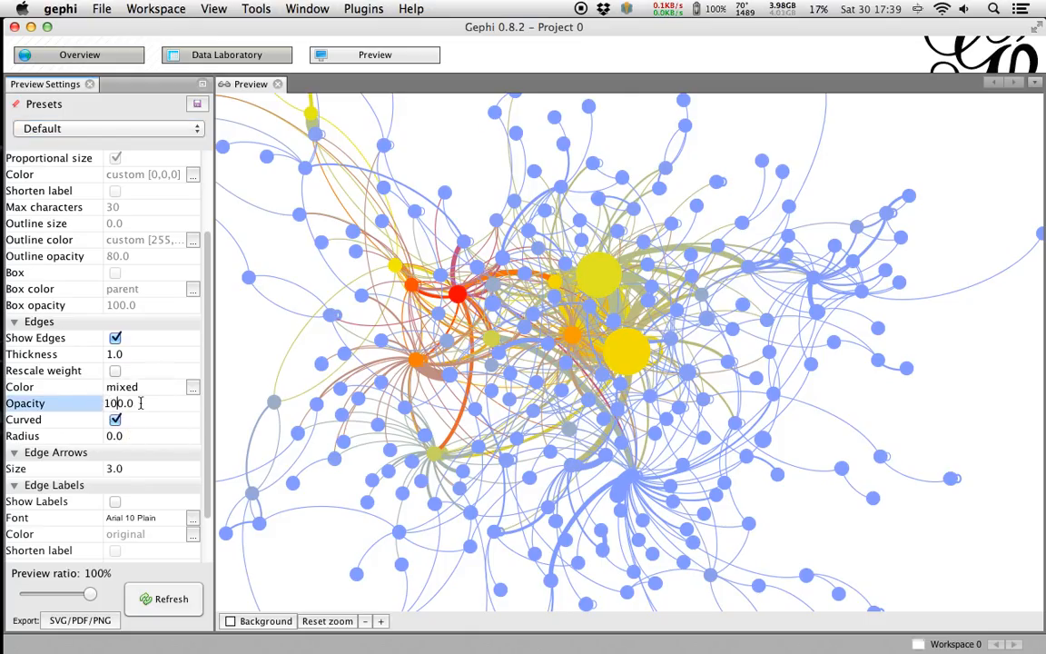
key(BackSpace)
key(BackSpace)
text(7)
key(Return)
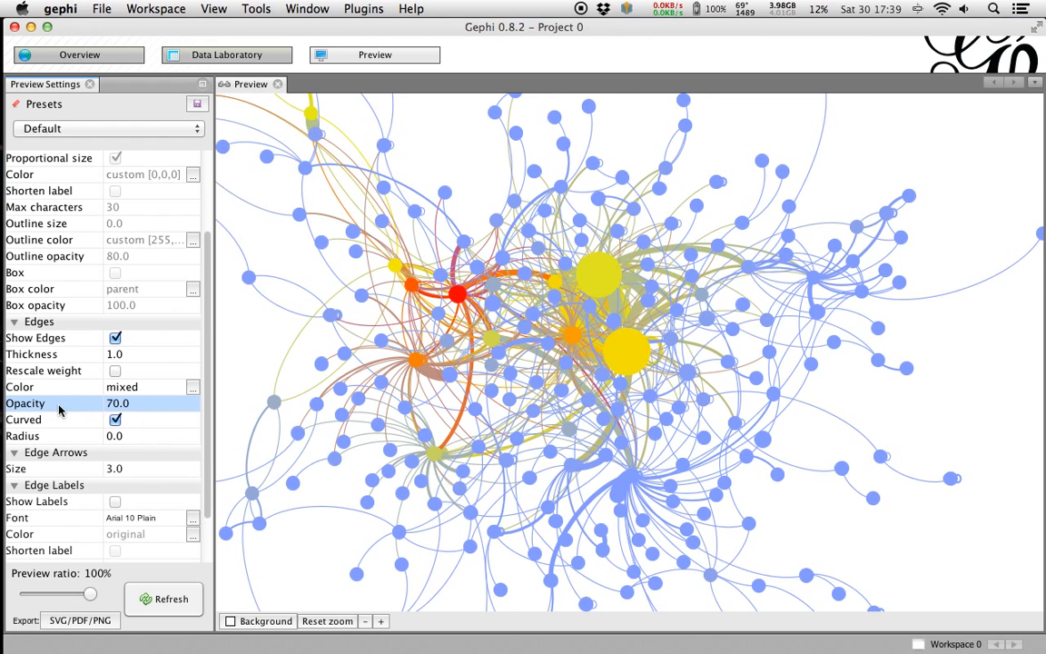
click(150, 598)
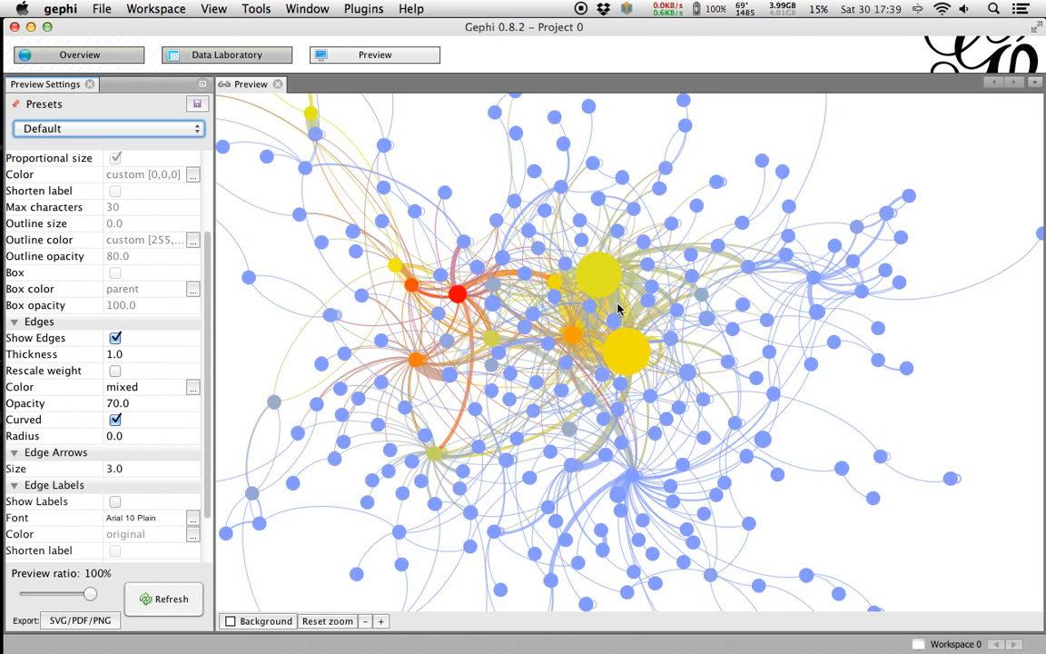
Set the edge opacity to 50, re-render the preview, and check the edges around the hubs and across the main component.
click(118, 403)
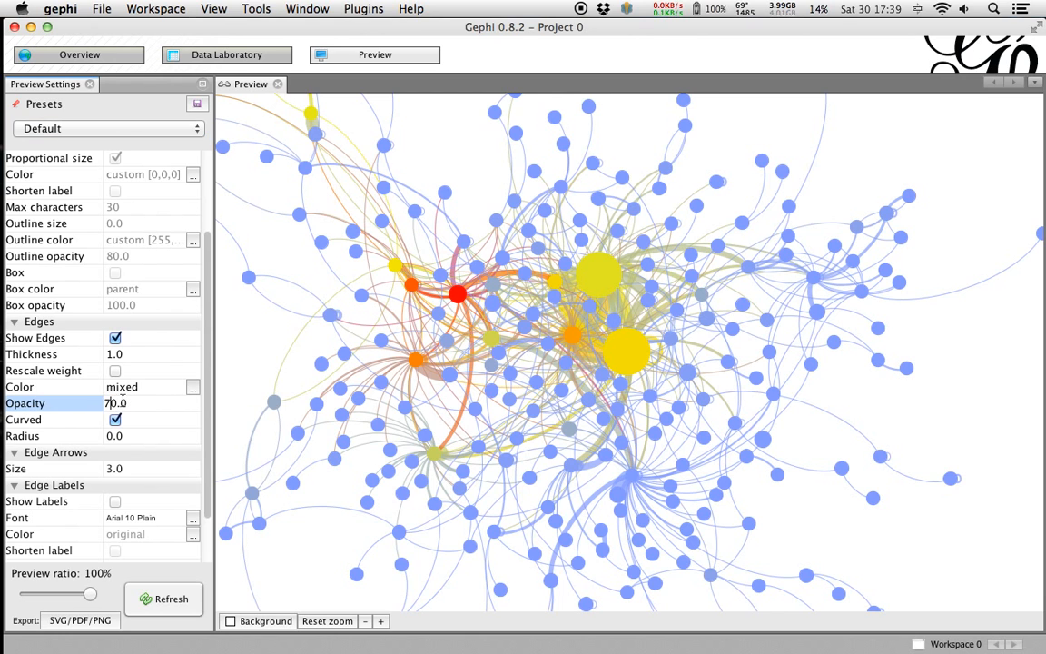
text(5)
click(160, 598)
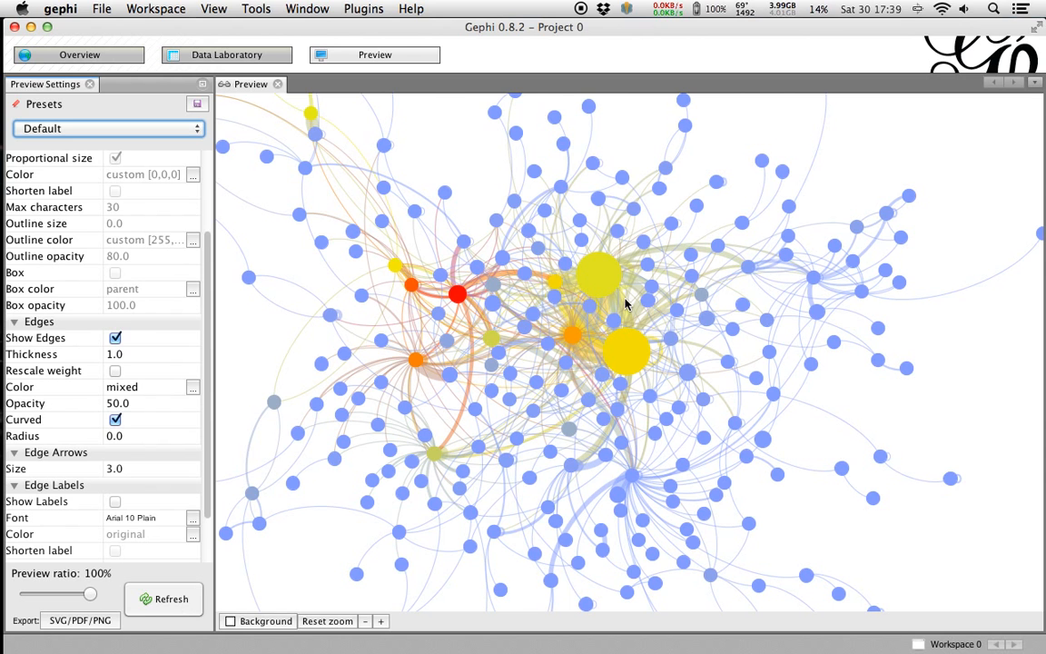
scroll(602, 278, up, 10)
scroll(633, 309, down, 4)
scroll(633, 310, down, 6)
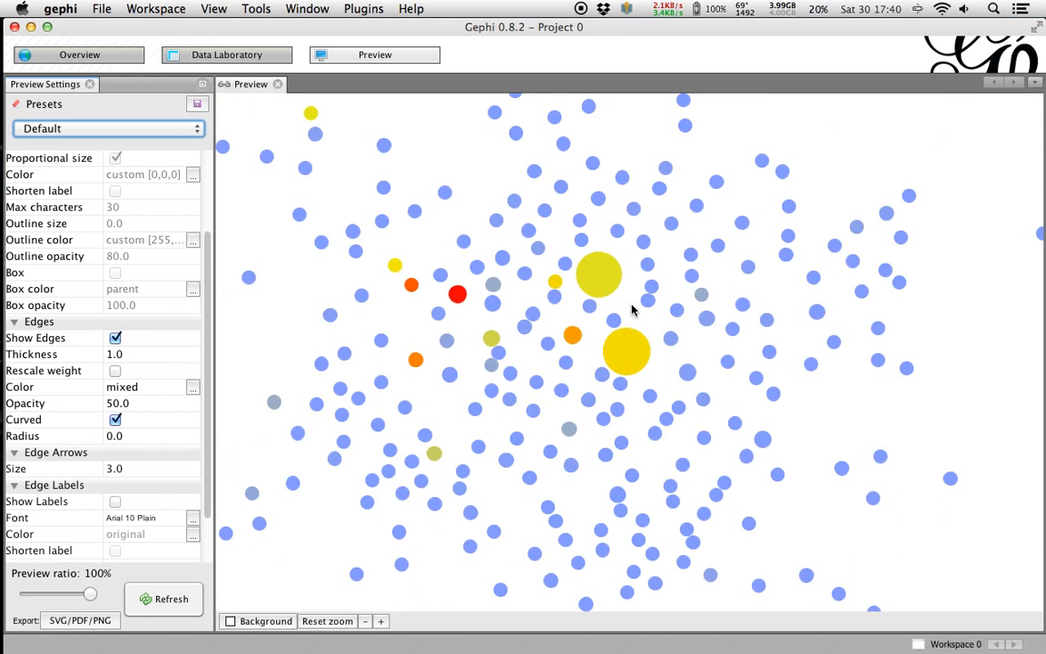
scroll(650, 298, down, 3)
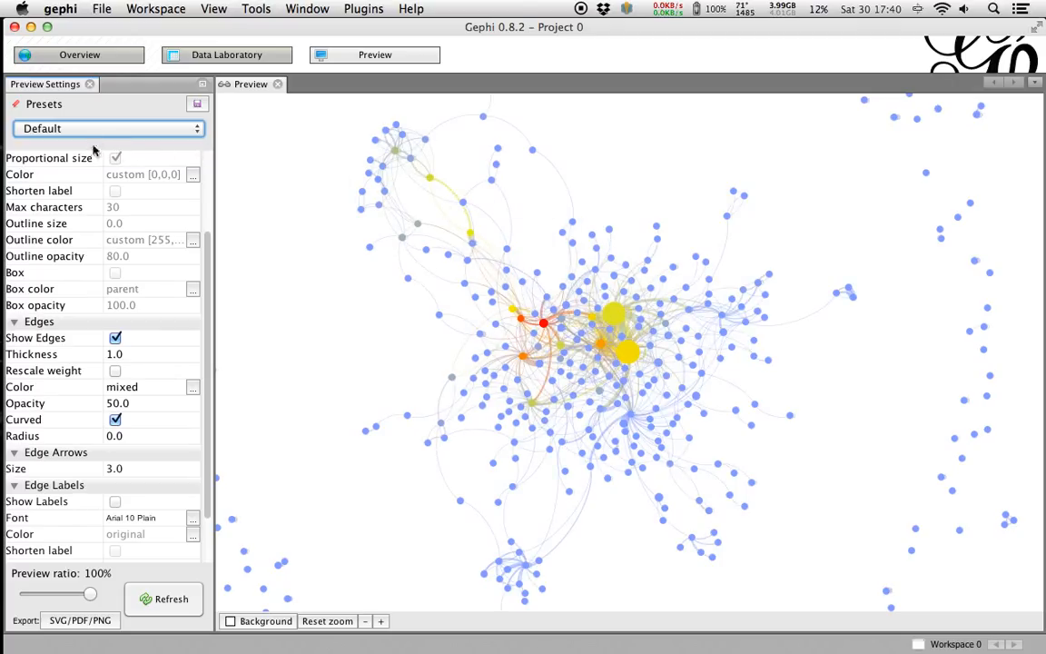
Turn on node labels, re-render the preview, and check how readable the labels are around the two largest hubs.
scroll(136, 237, up, 4)
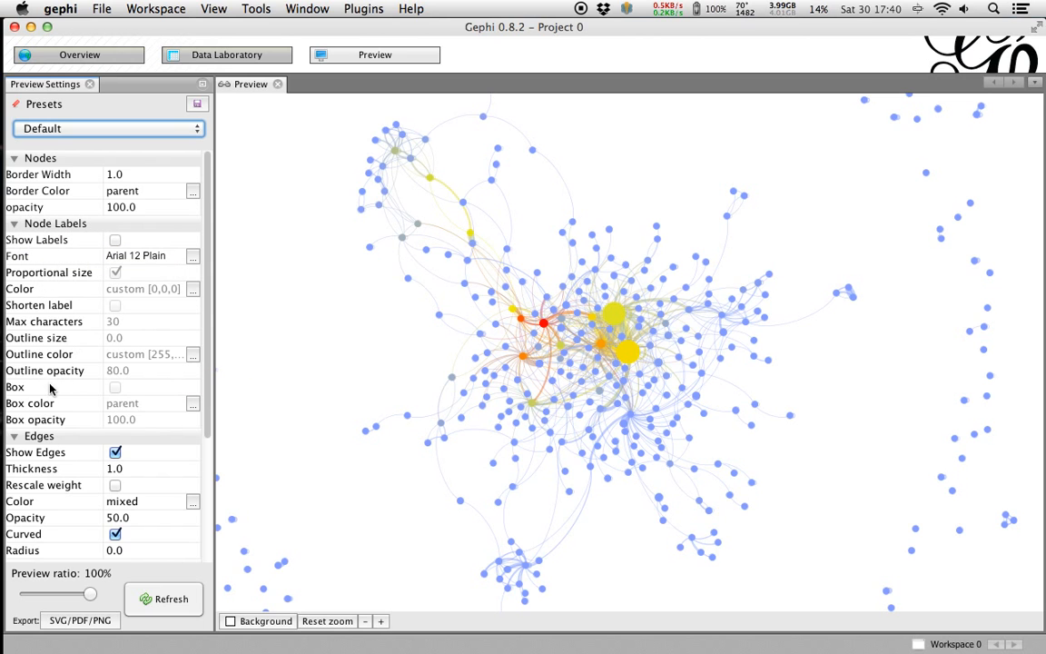
click(115, 240)
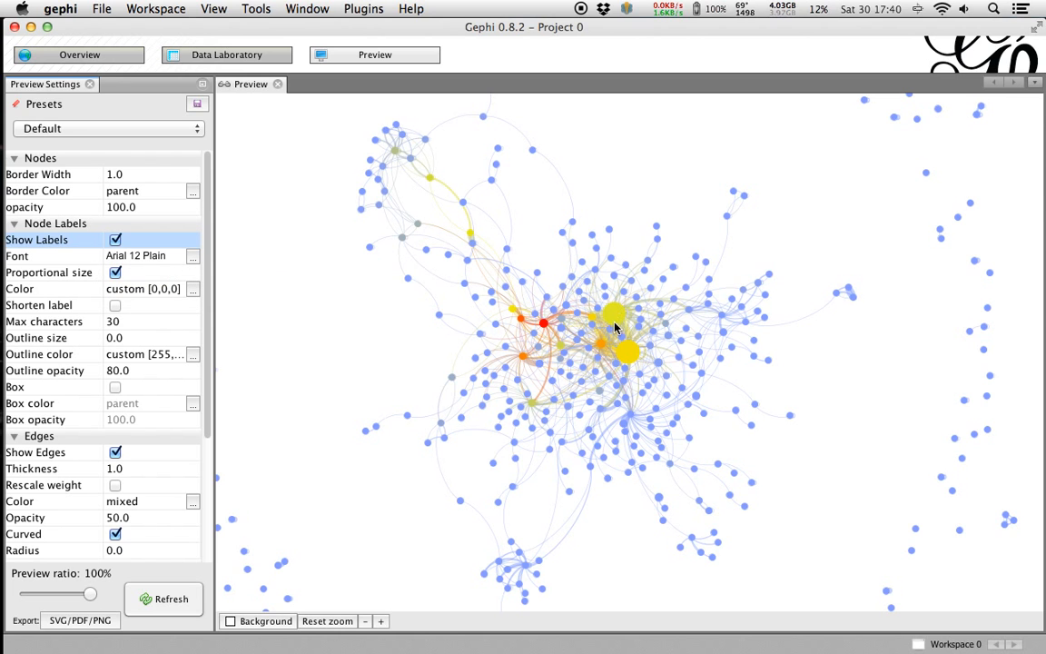
click(145, 599)
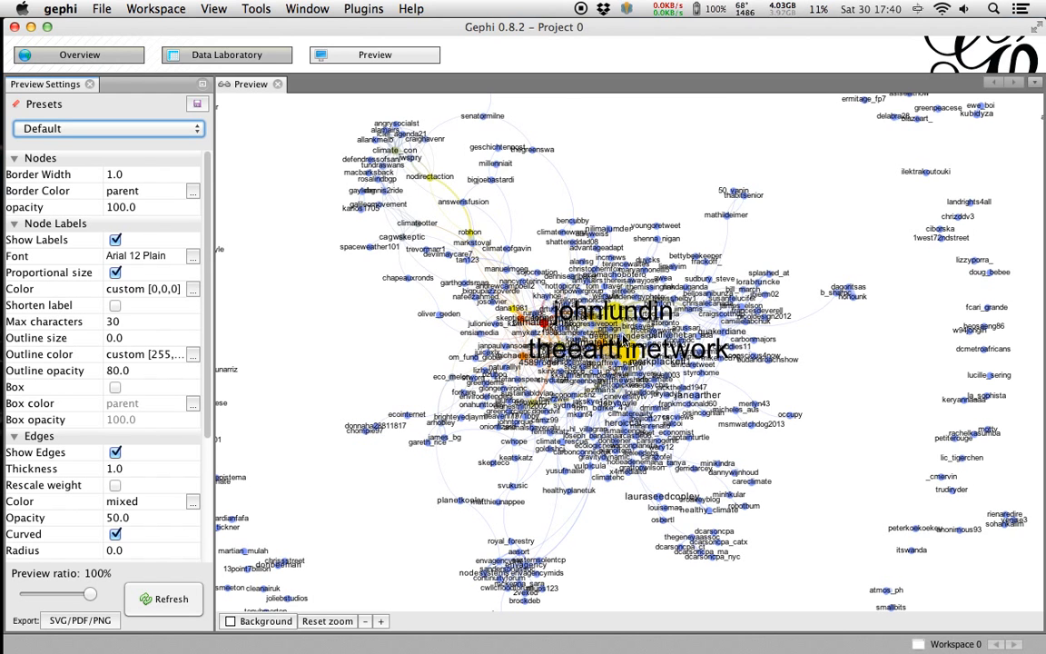
scroll(624, 341, up, 3)
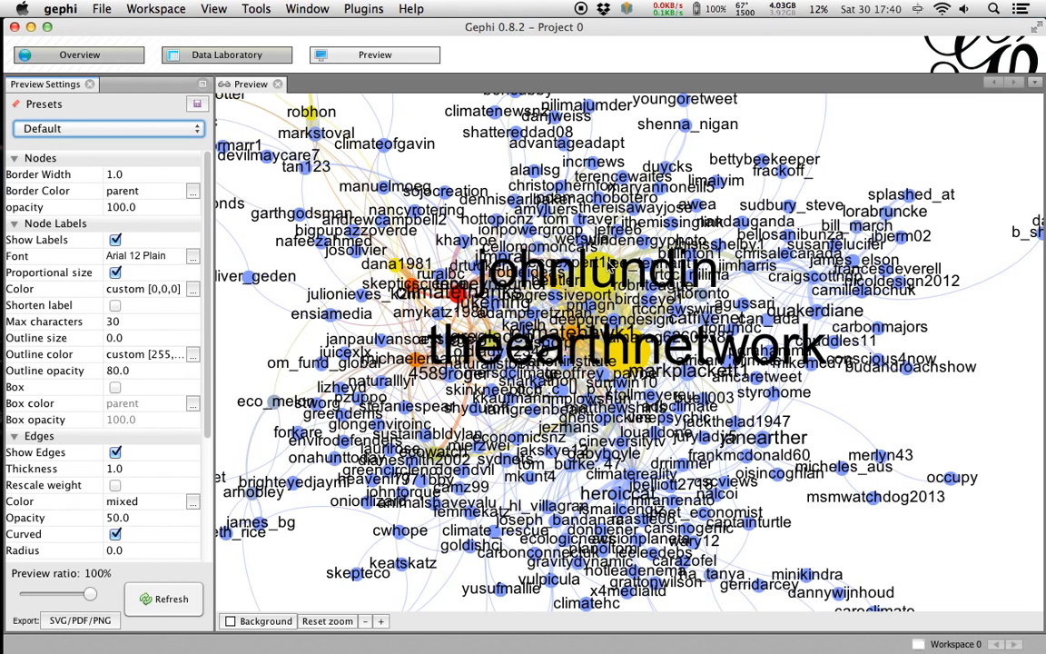
Set the node label font to Arial Plain size 8 and re-render the preview.
click(193, 257)
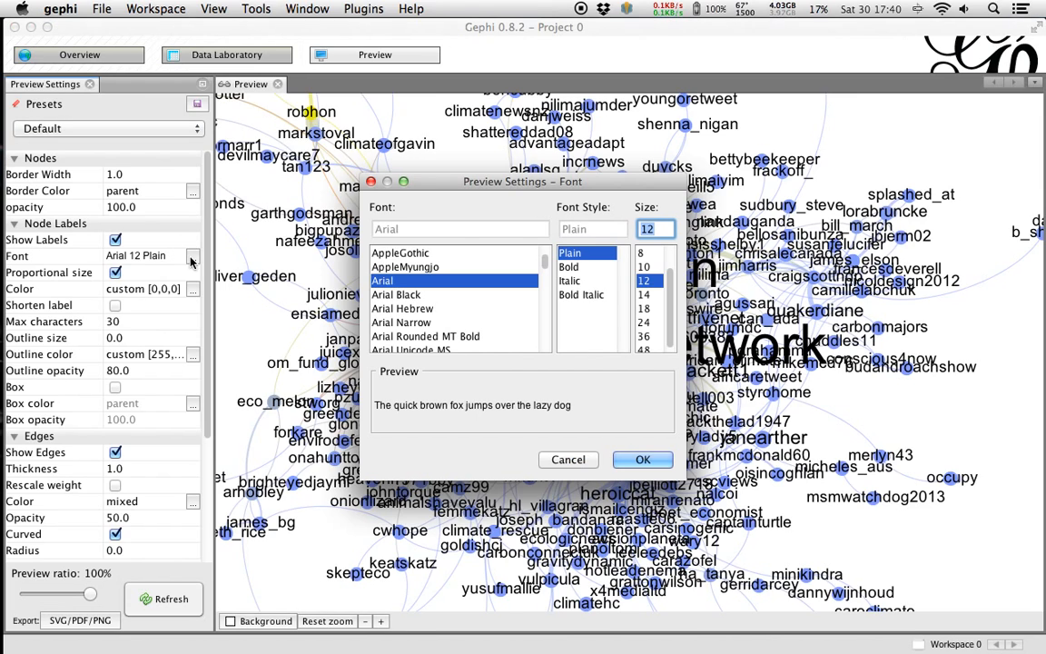
click(644, 253)
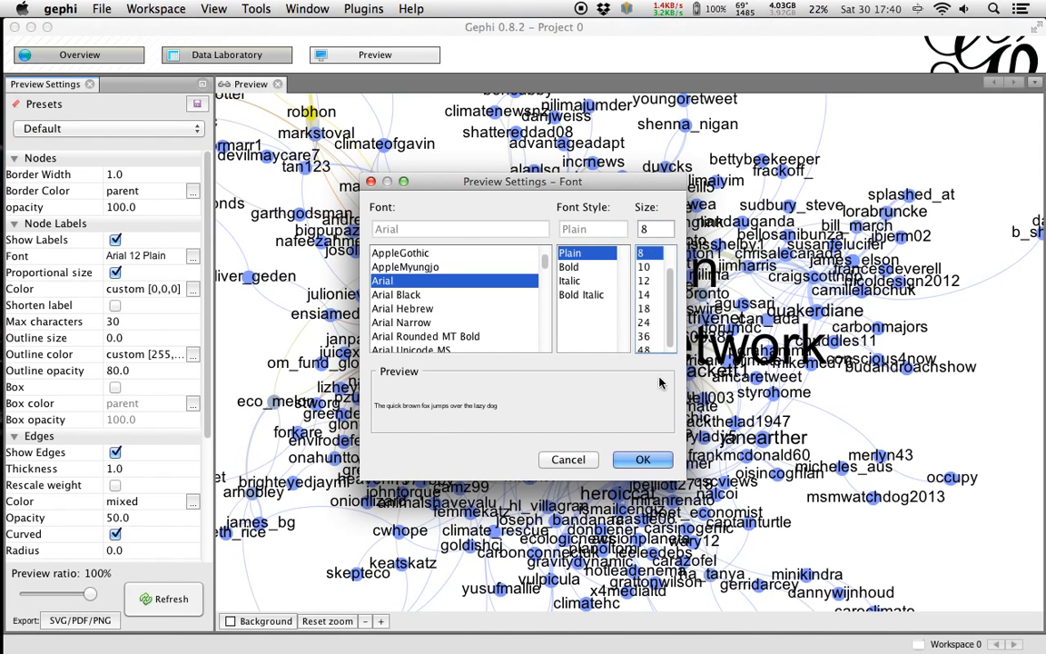
click(643, 458)
click(165, 598)
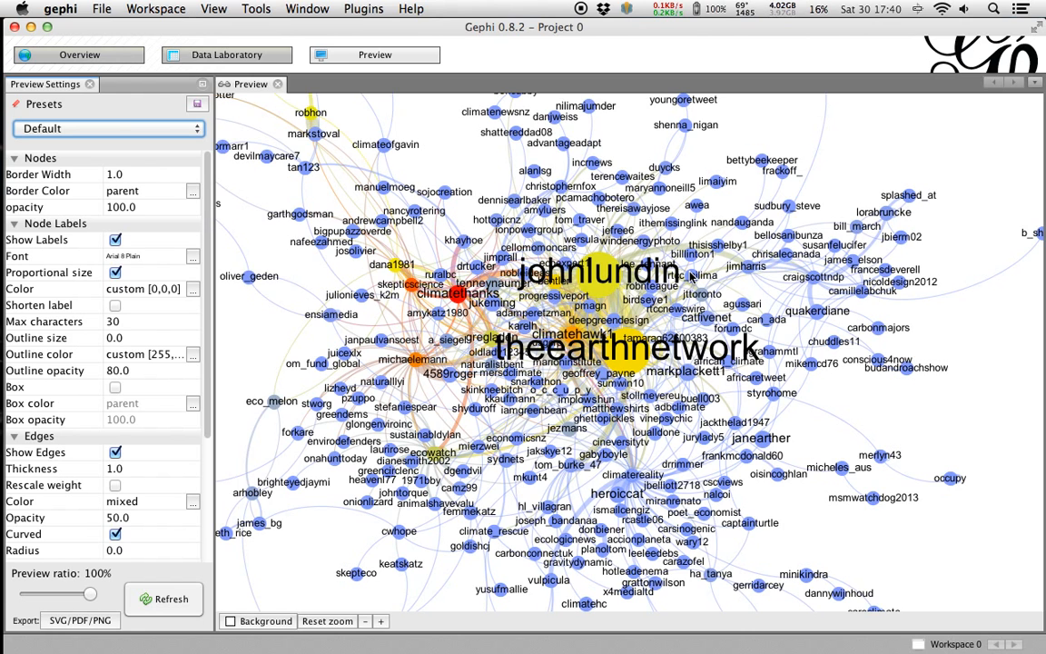
Examine label readability across the main component, its outlying branches and the area around the two largest hubs.
scroll(692, 275, down, 3)
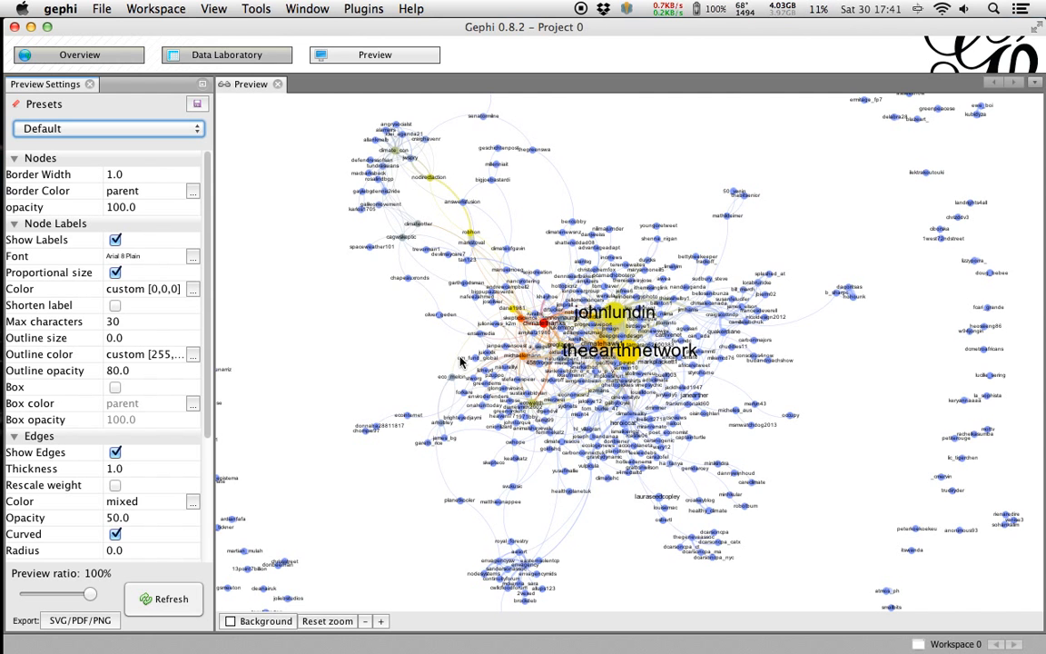
drag(429, 367, 583, 329)
drag(495, 293, 553, 315)
drag(778, 168, 559, 311)
drag(689, 287, 500, 285)
drag(634, 316, 617, 159)
drag(641, 443, 710, 338)
scroll(365, 275, up, 1)
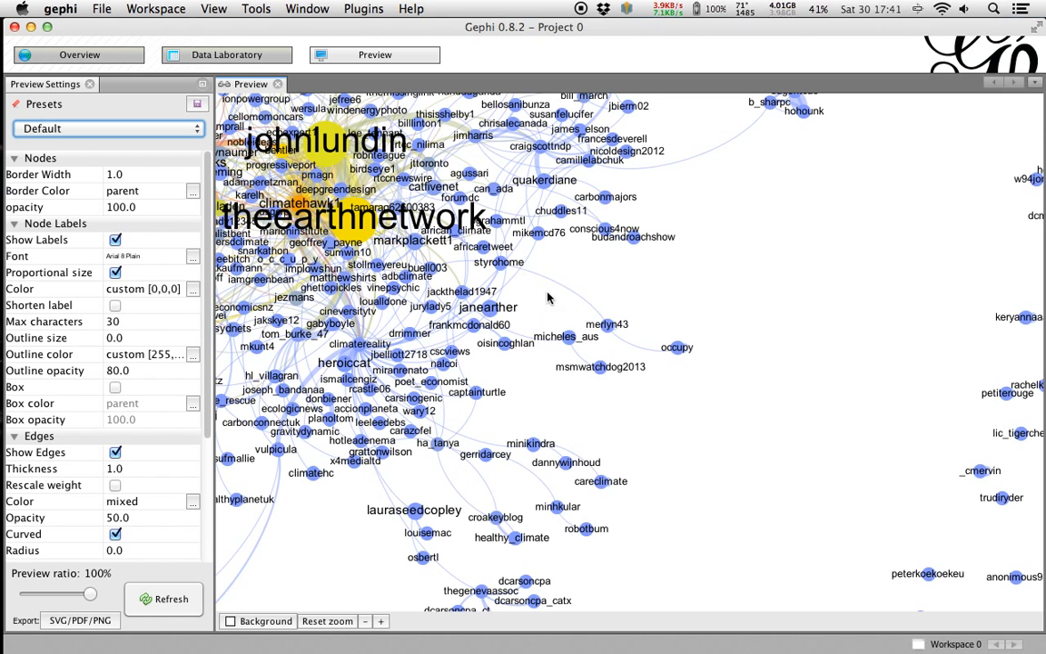
drag(593, 263, 667, 264)
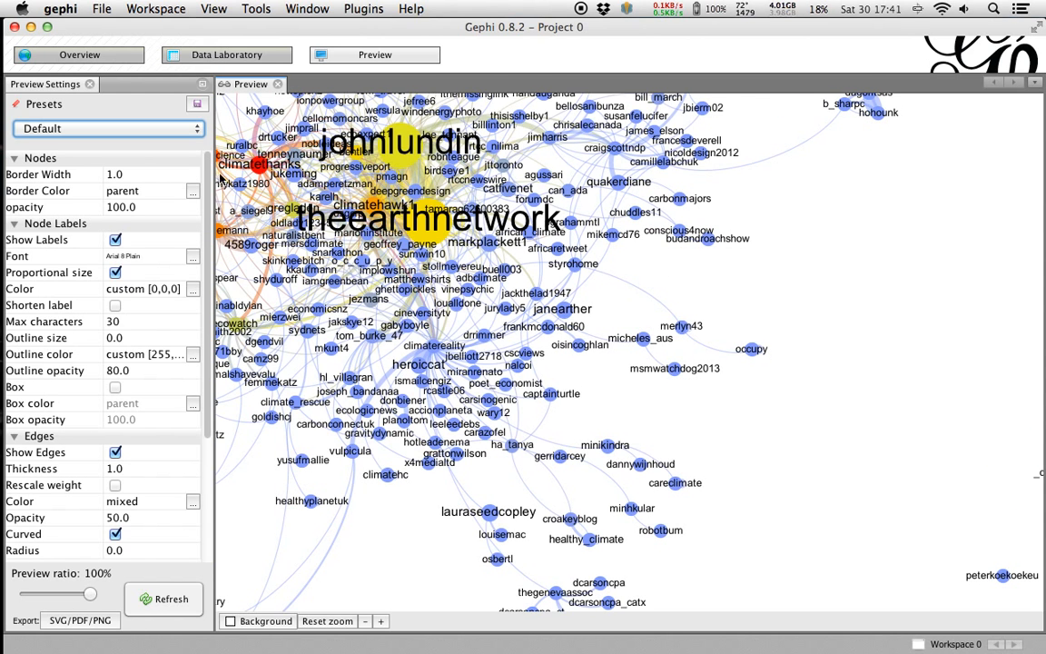
Set the node label font size to 6, re-render the preview, and frame the main component around its central hubs.
click(192, 256)
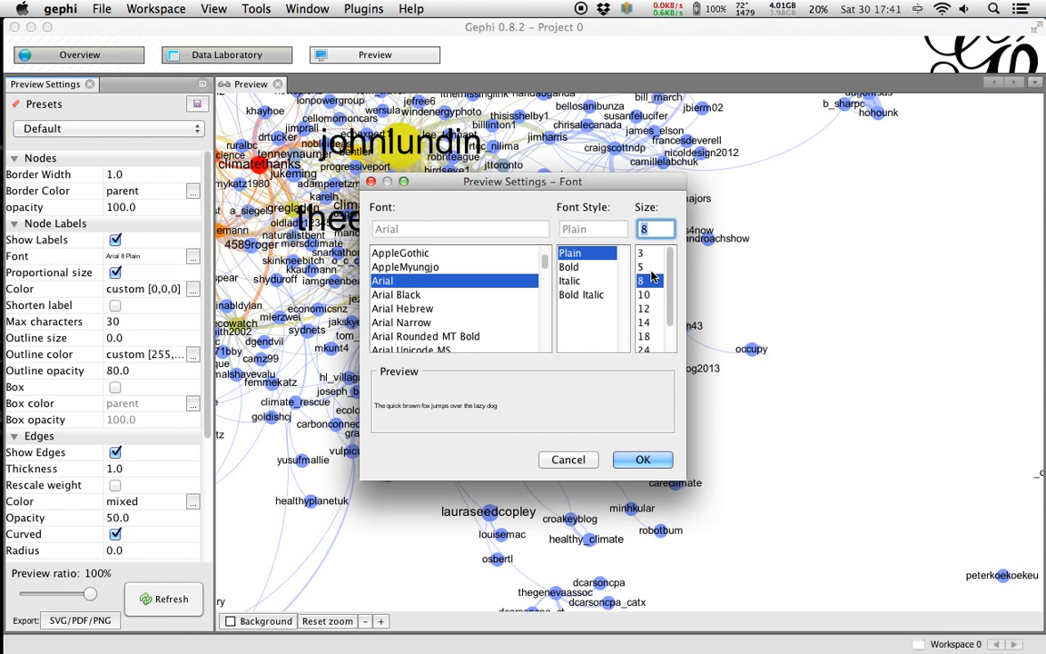
click(657, 227)
key(BackSpace)
text(6)
click(633, 461)
click(147, 598)
drag(623, 284, 733, 324)
drag(700, 226, 805, 280)
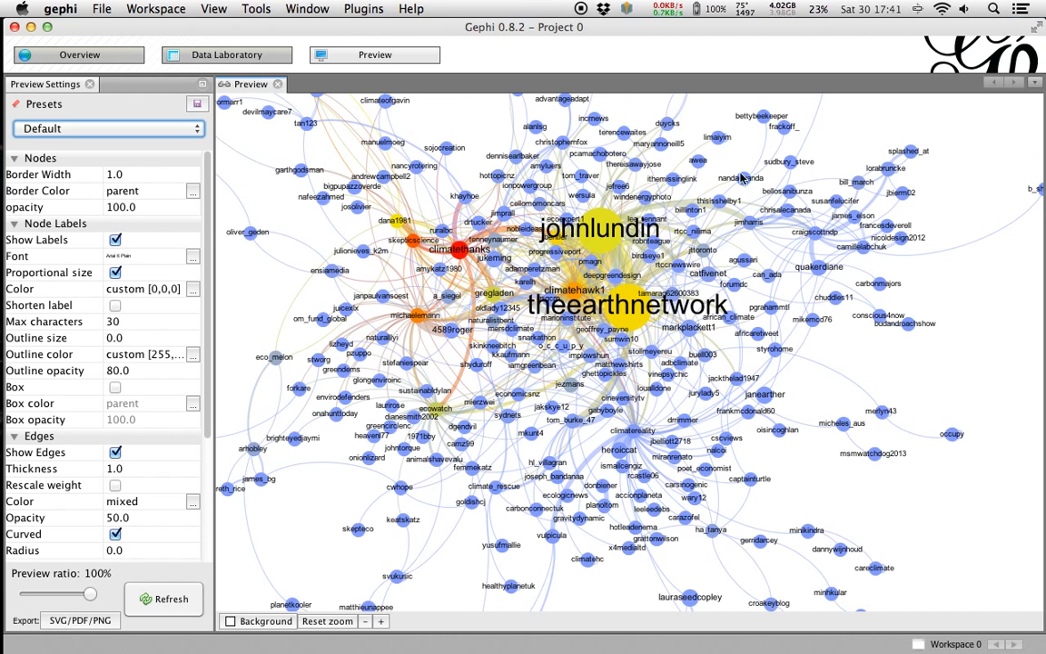
drag(443, 235, 549, 272)
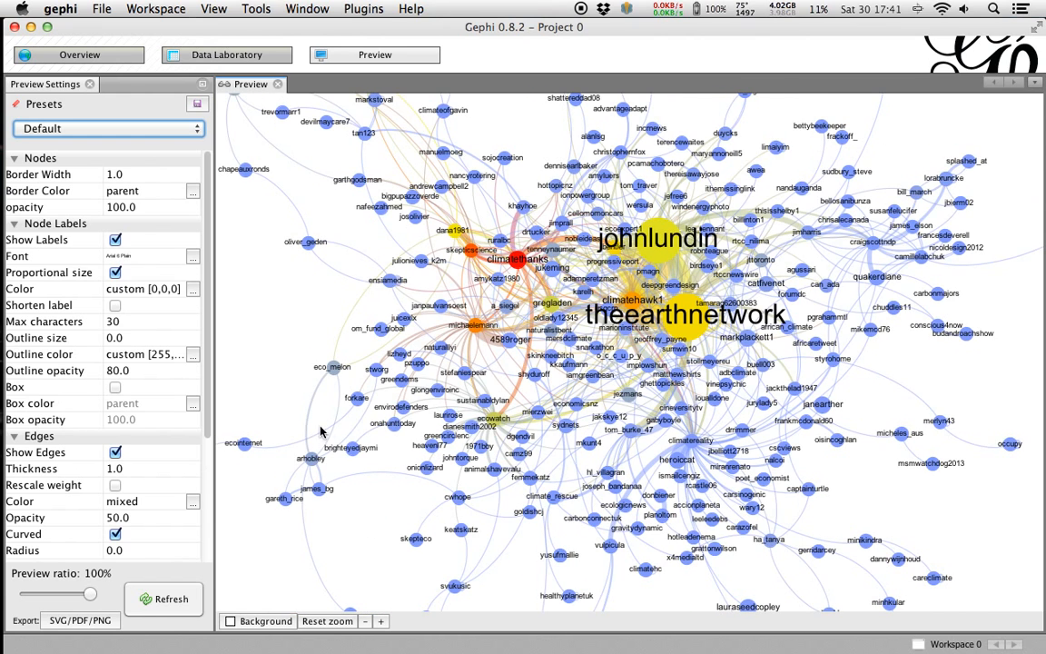
Review the file formats offered for exporting the graph, and close the export without saving.
click(88, 623)
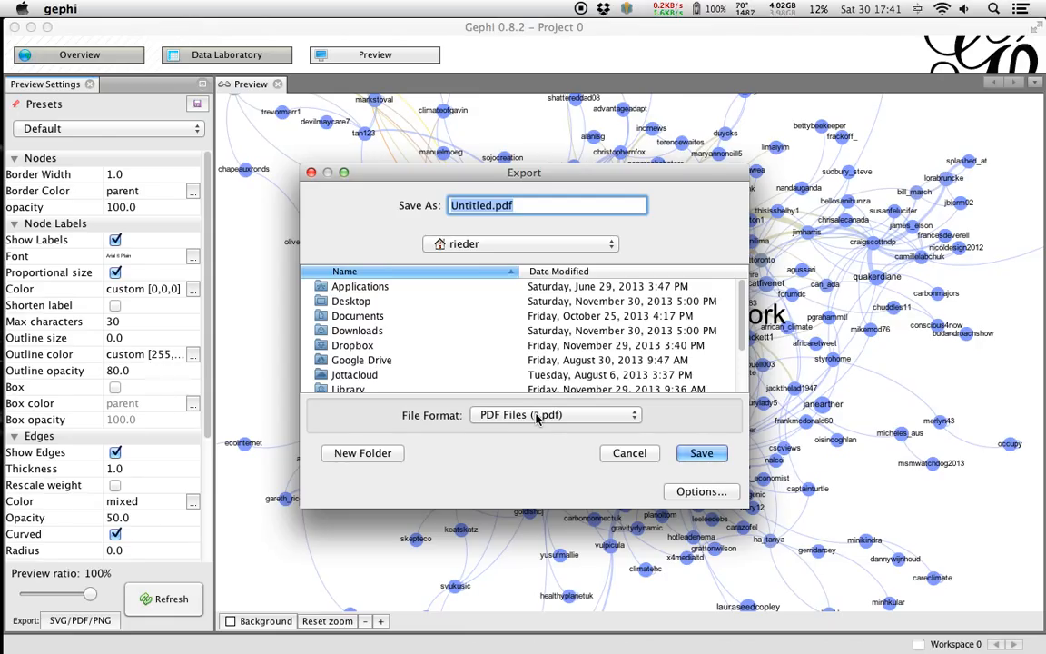
click(531, 416)
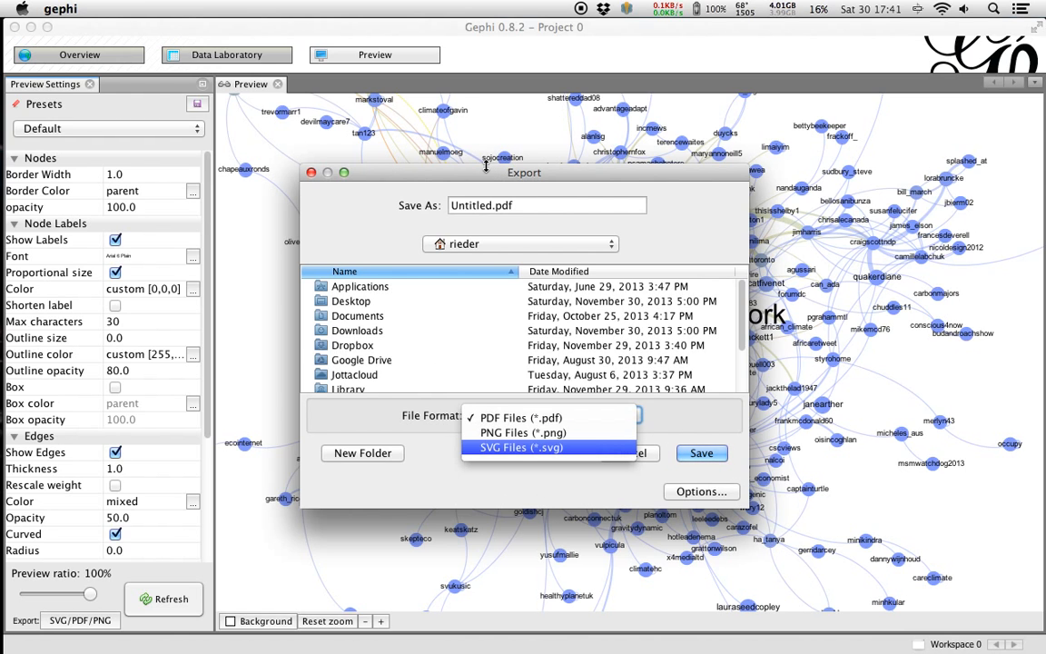
click(653, 457)
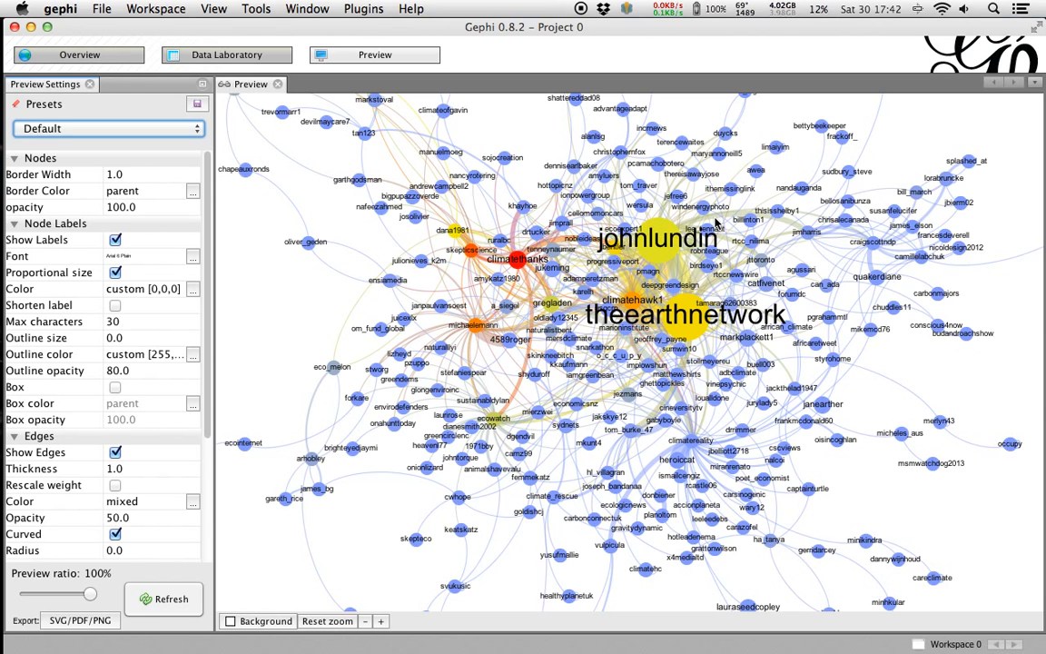
scroll(716, 222, down, 3)
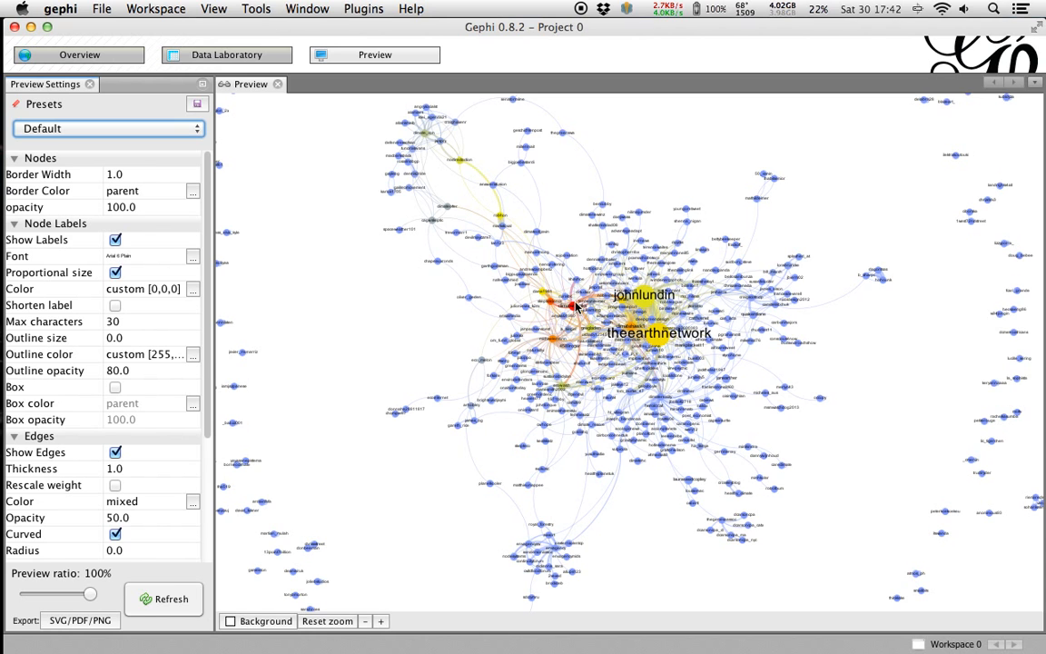
scroll(585, 319, up, 3)
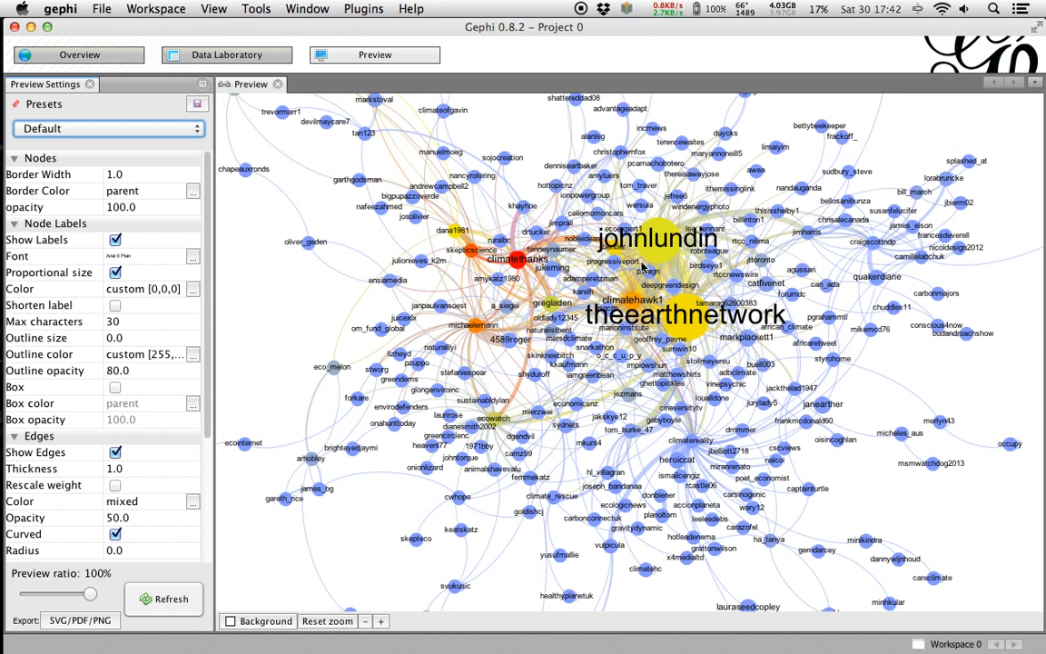
scroll(482, 166, down, 10)
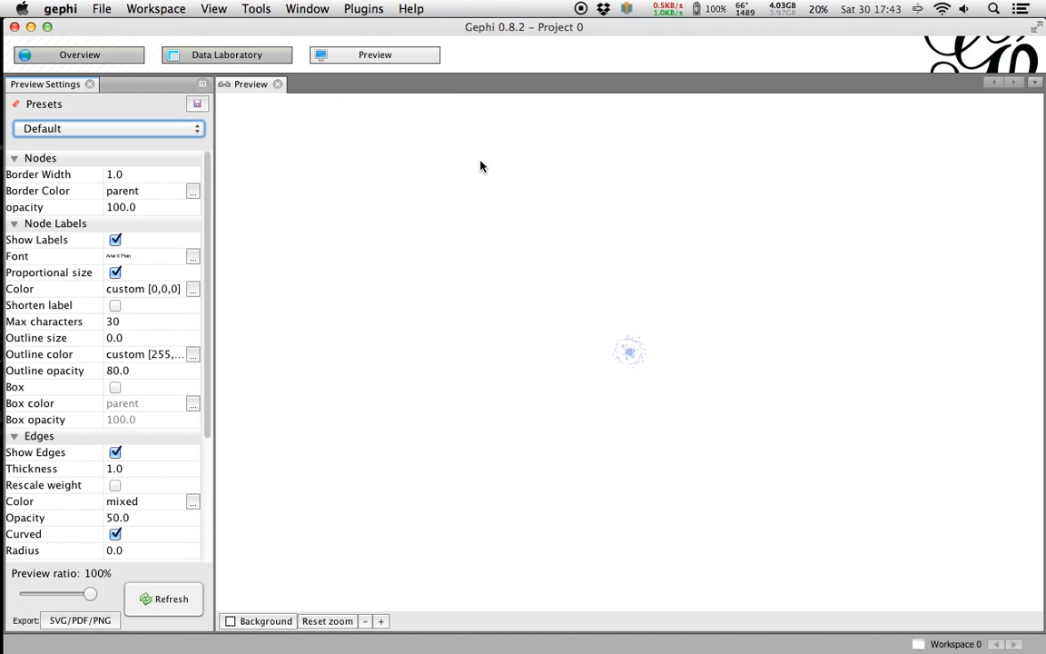
scroll(600, 297, up, 10)
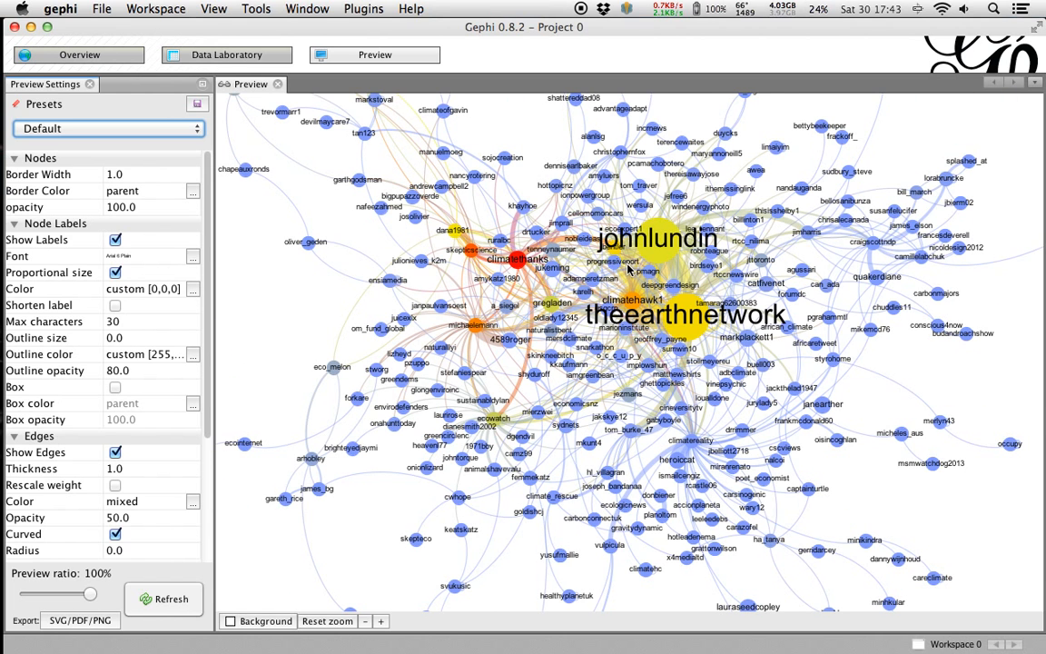